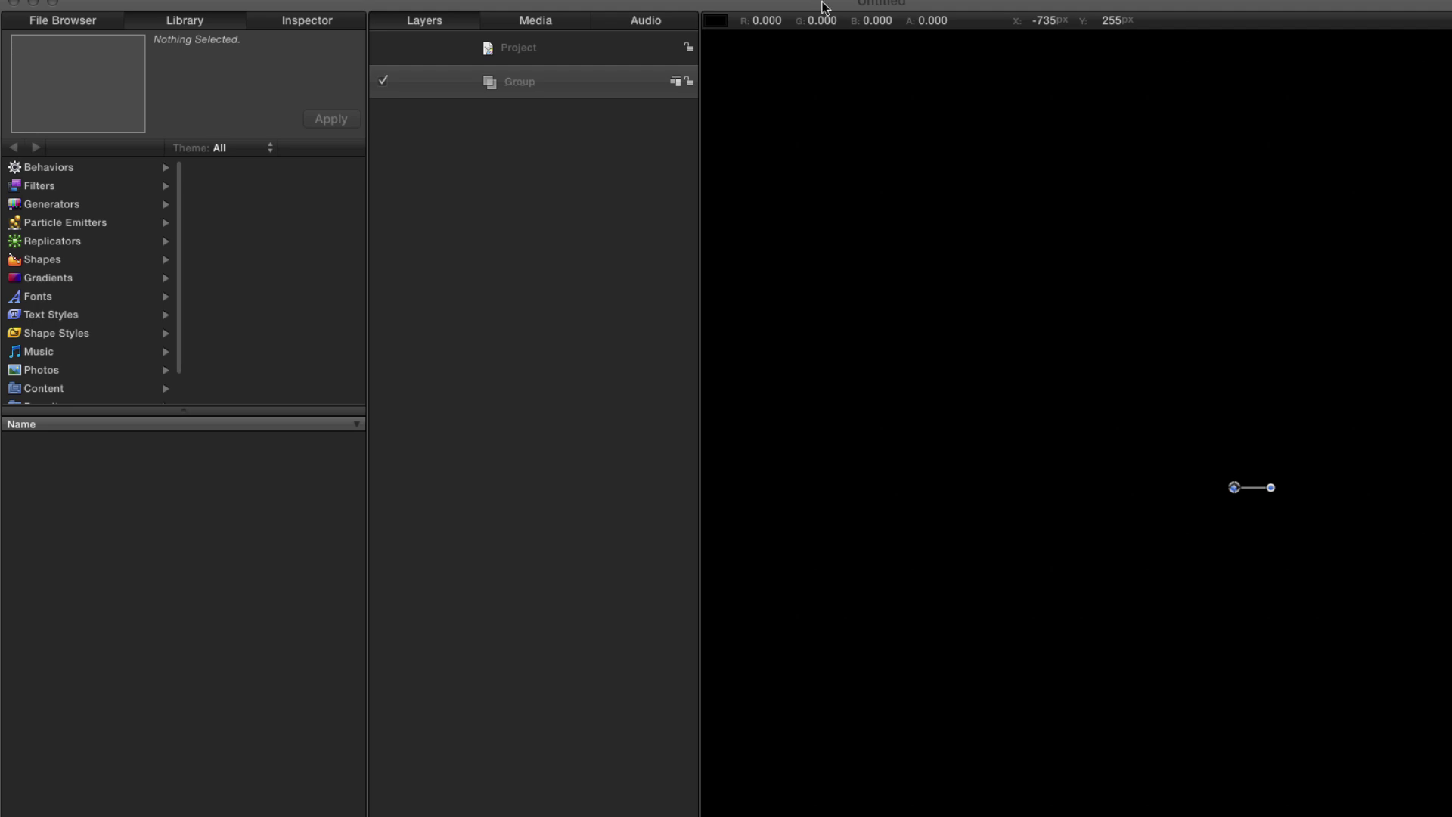
- Set the project Height to 1920 for a square 1920×1920 canvas
click(778, 3)
key(super+j)
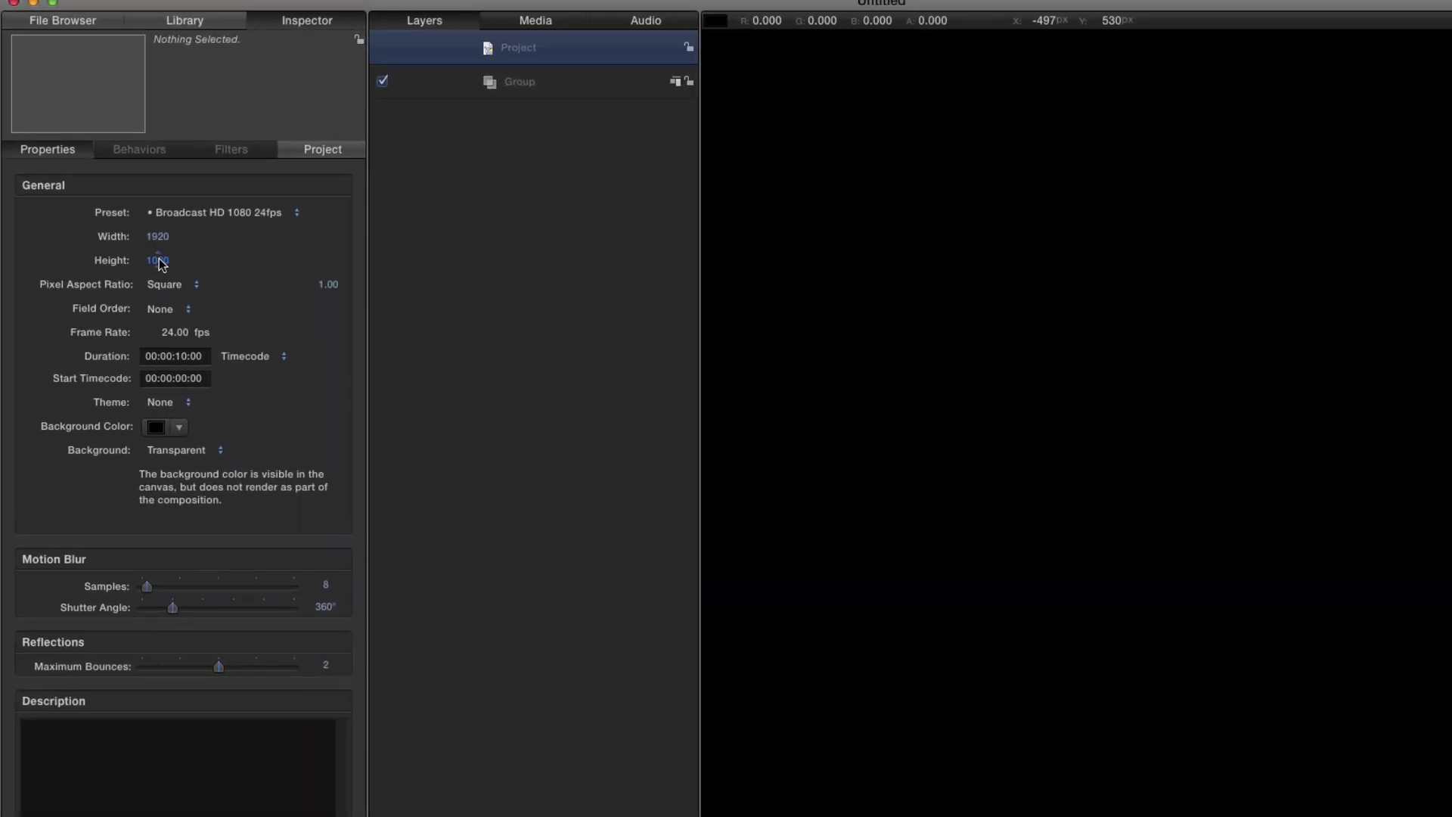
click(160, 261)
text(1920)
key(Return)
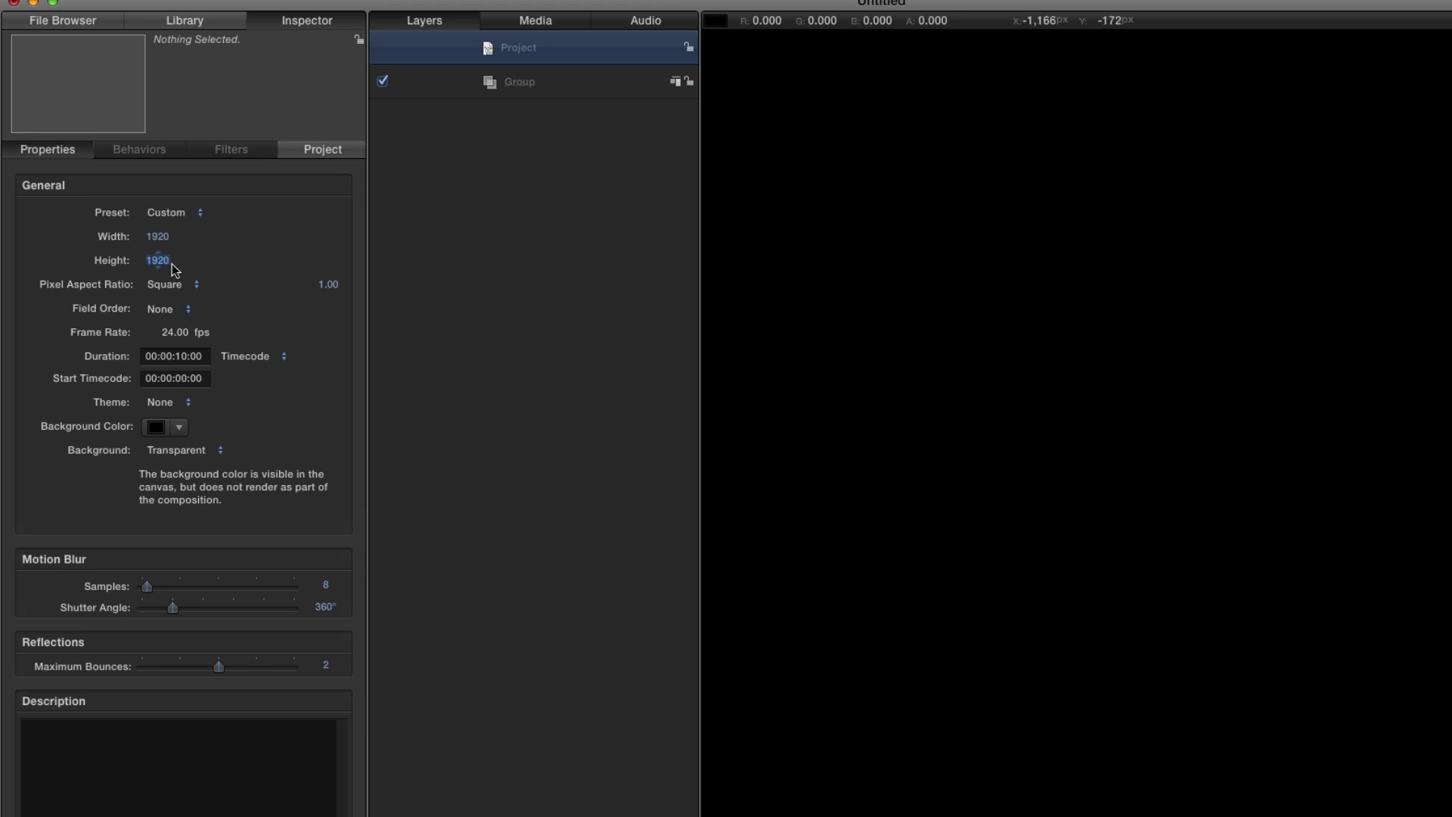
- Add a Clouds generator to the Group and give its Rectangle Mask a 300 feather
click(562, 93)
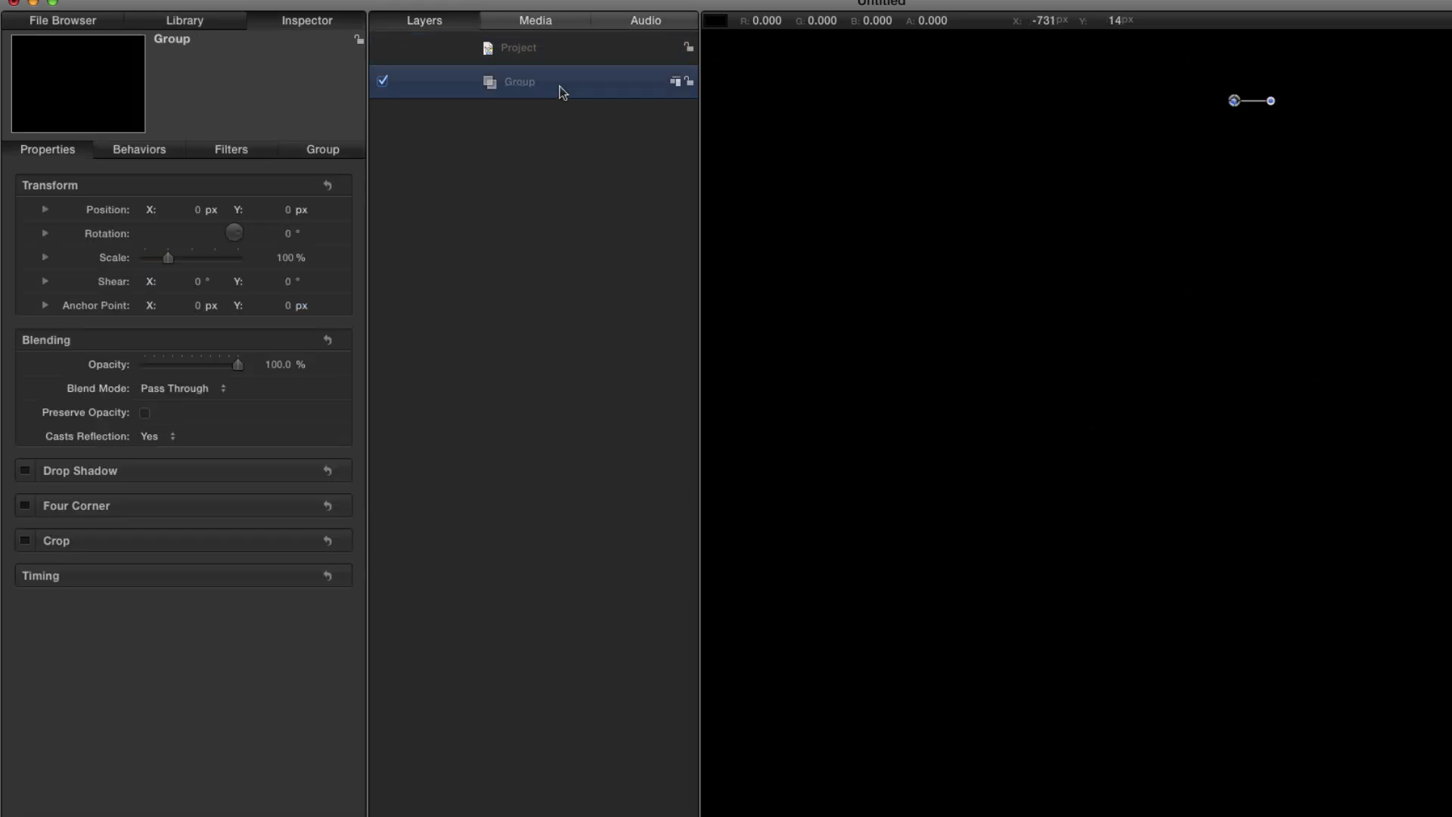
key(super+2)
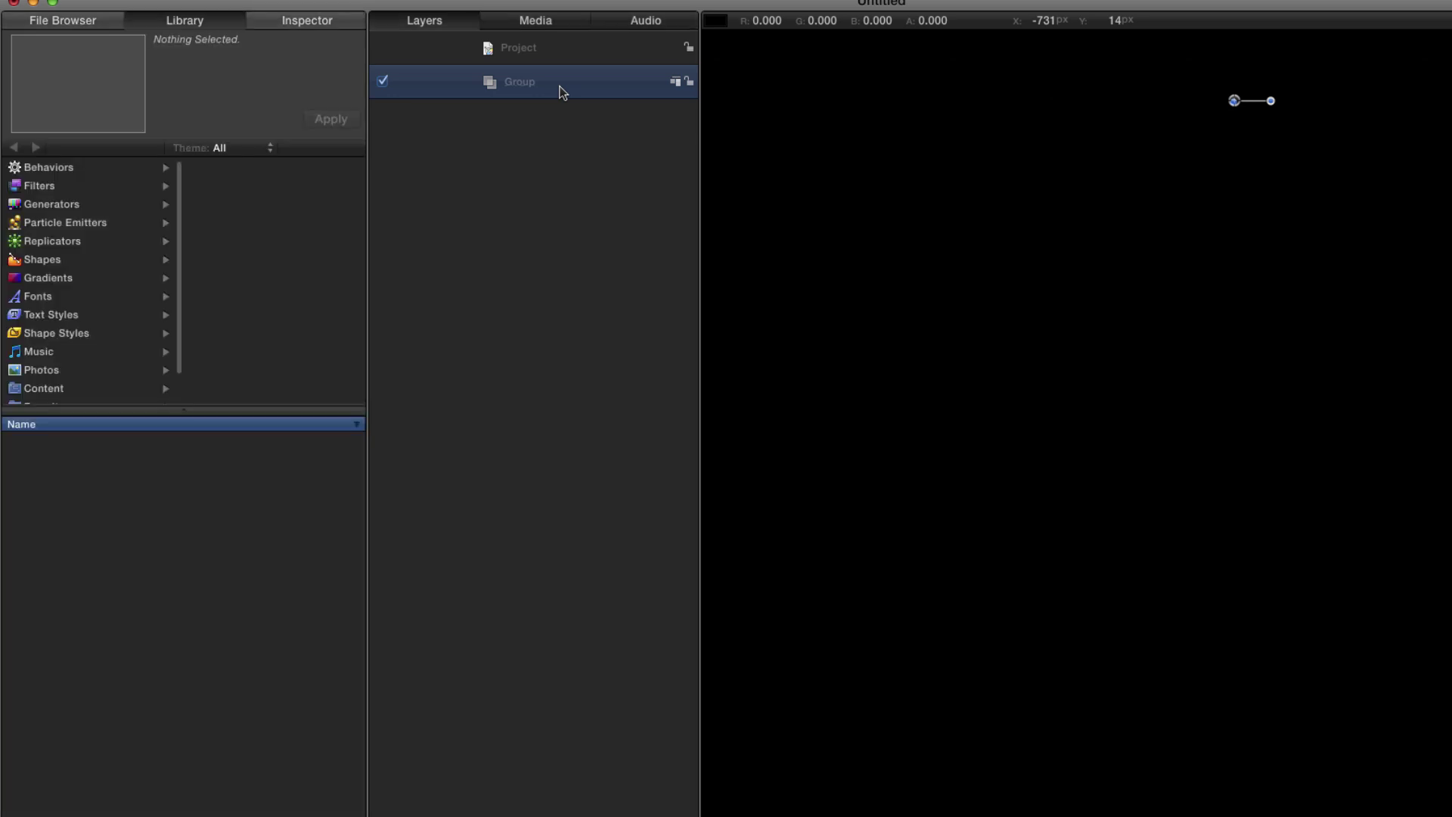
click(64, 206)
click(207, 210)
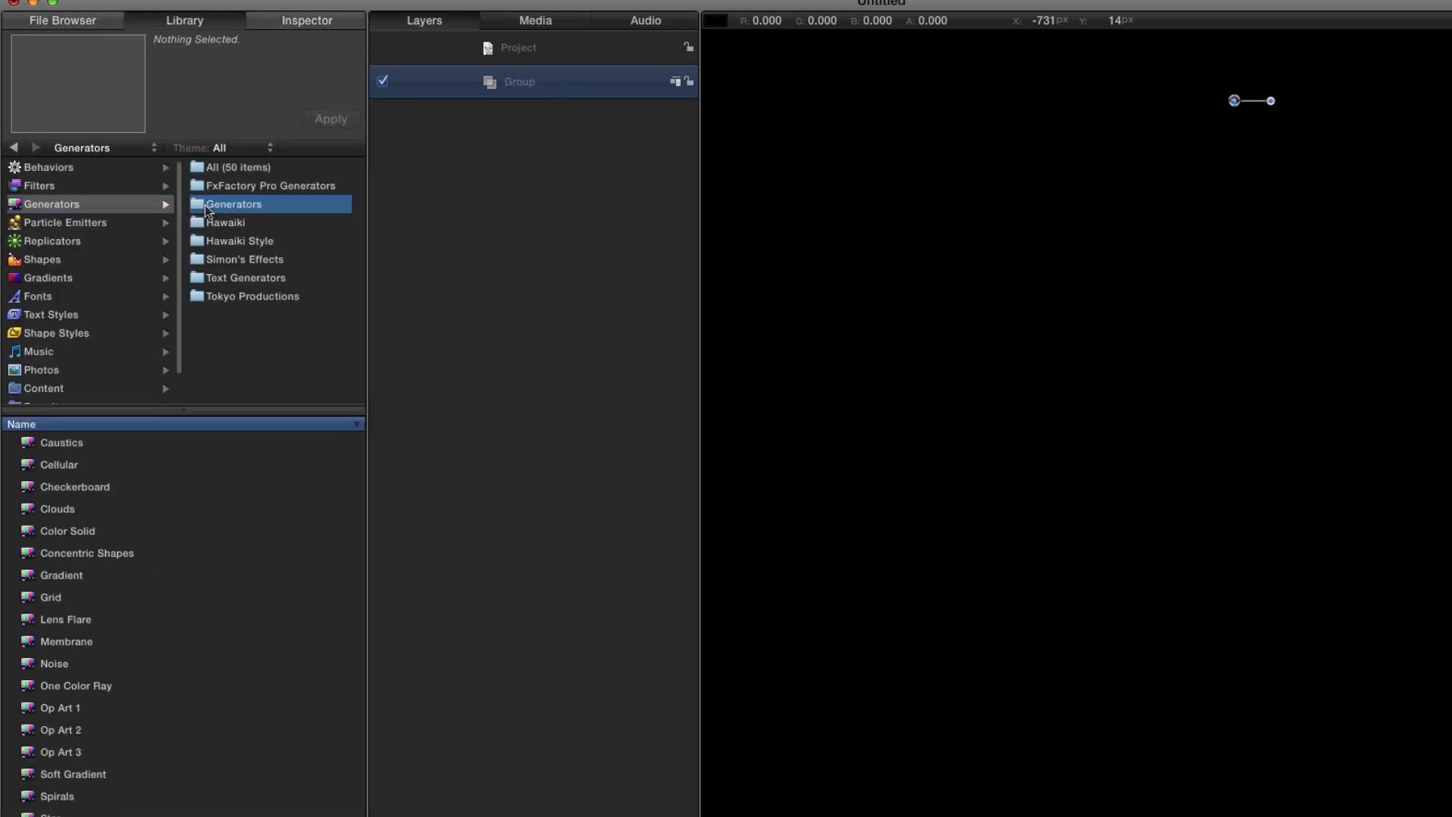
click(38, 517)
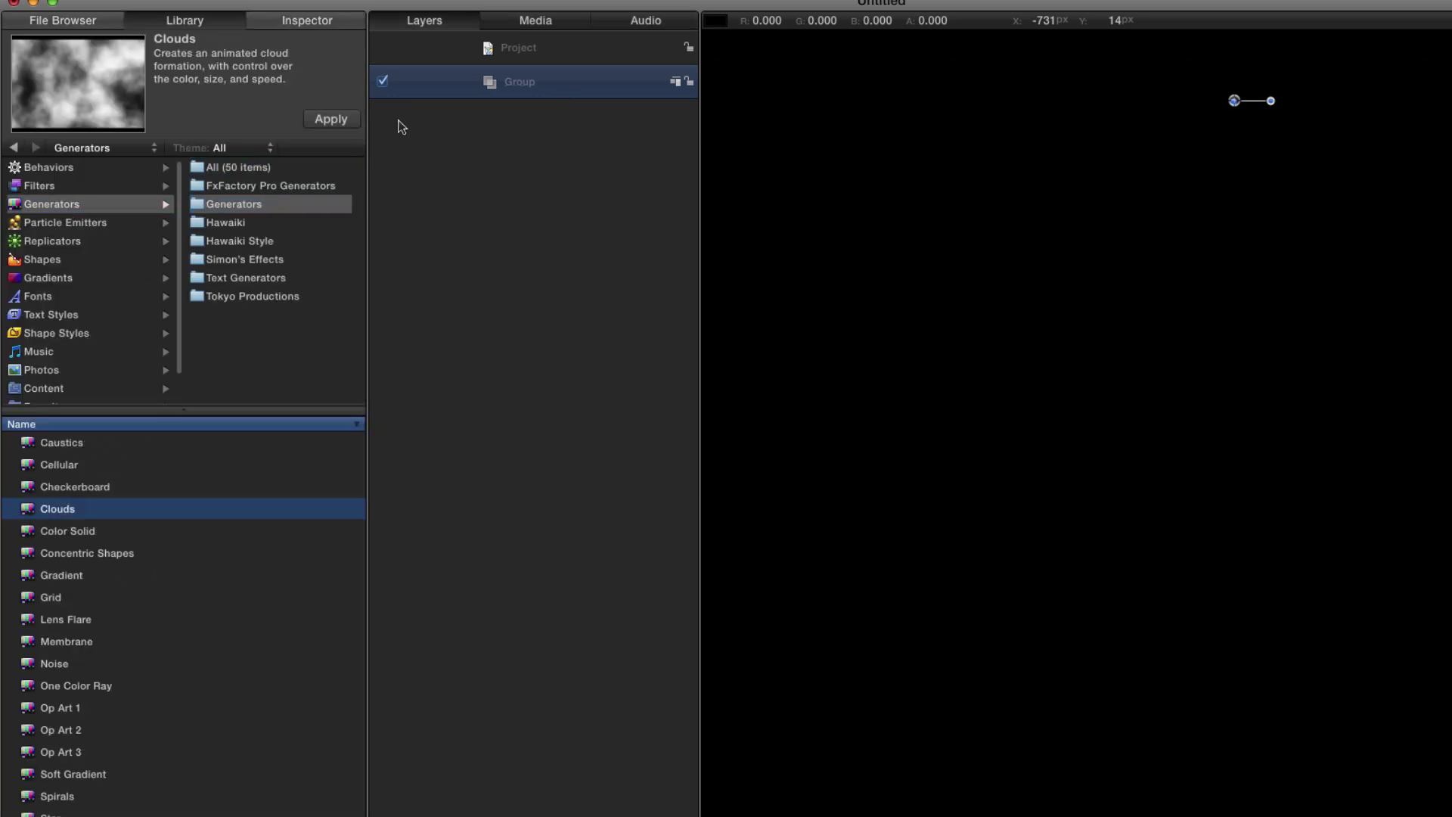
click(331, 119)
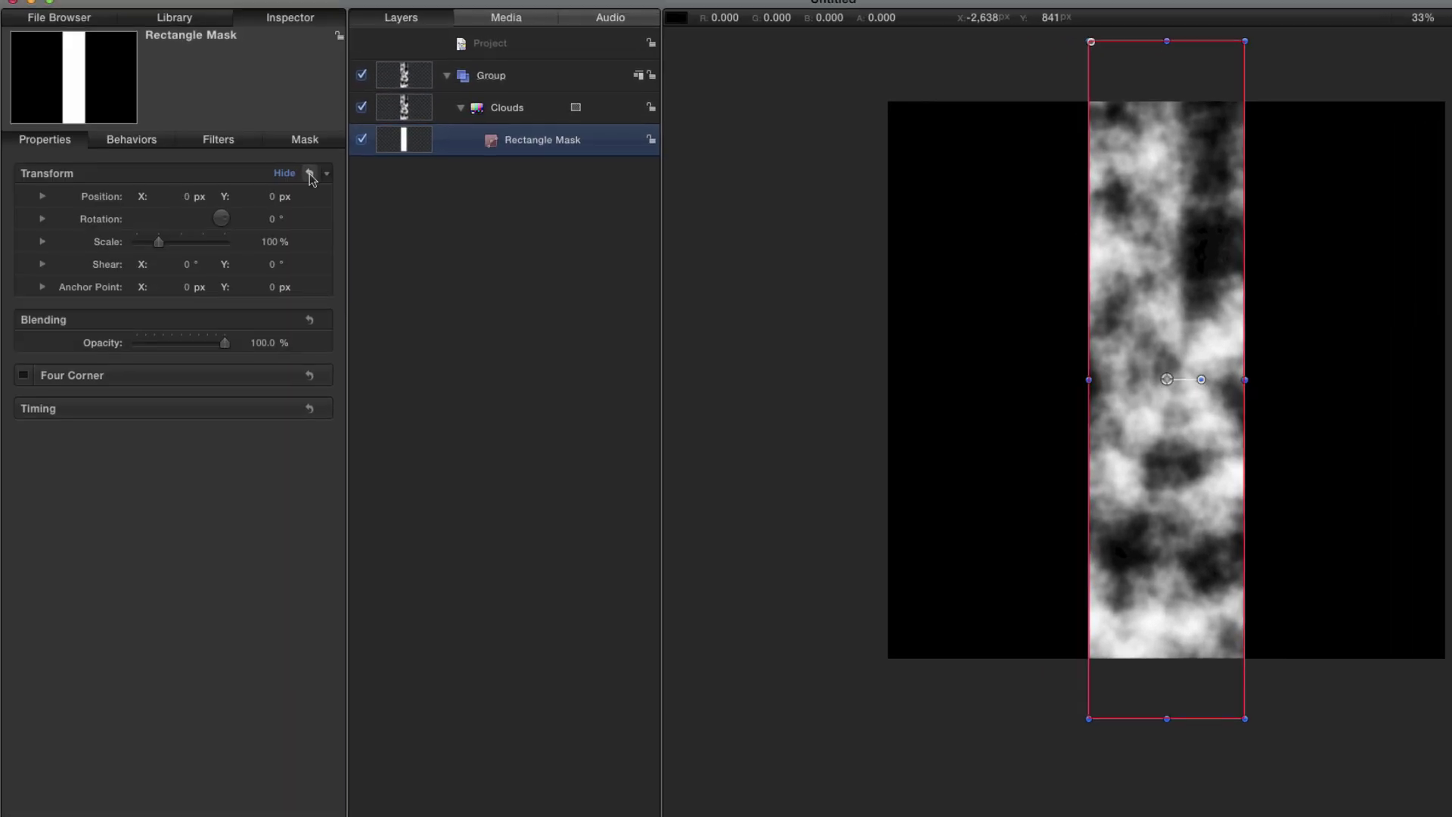
click(305, 139)
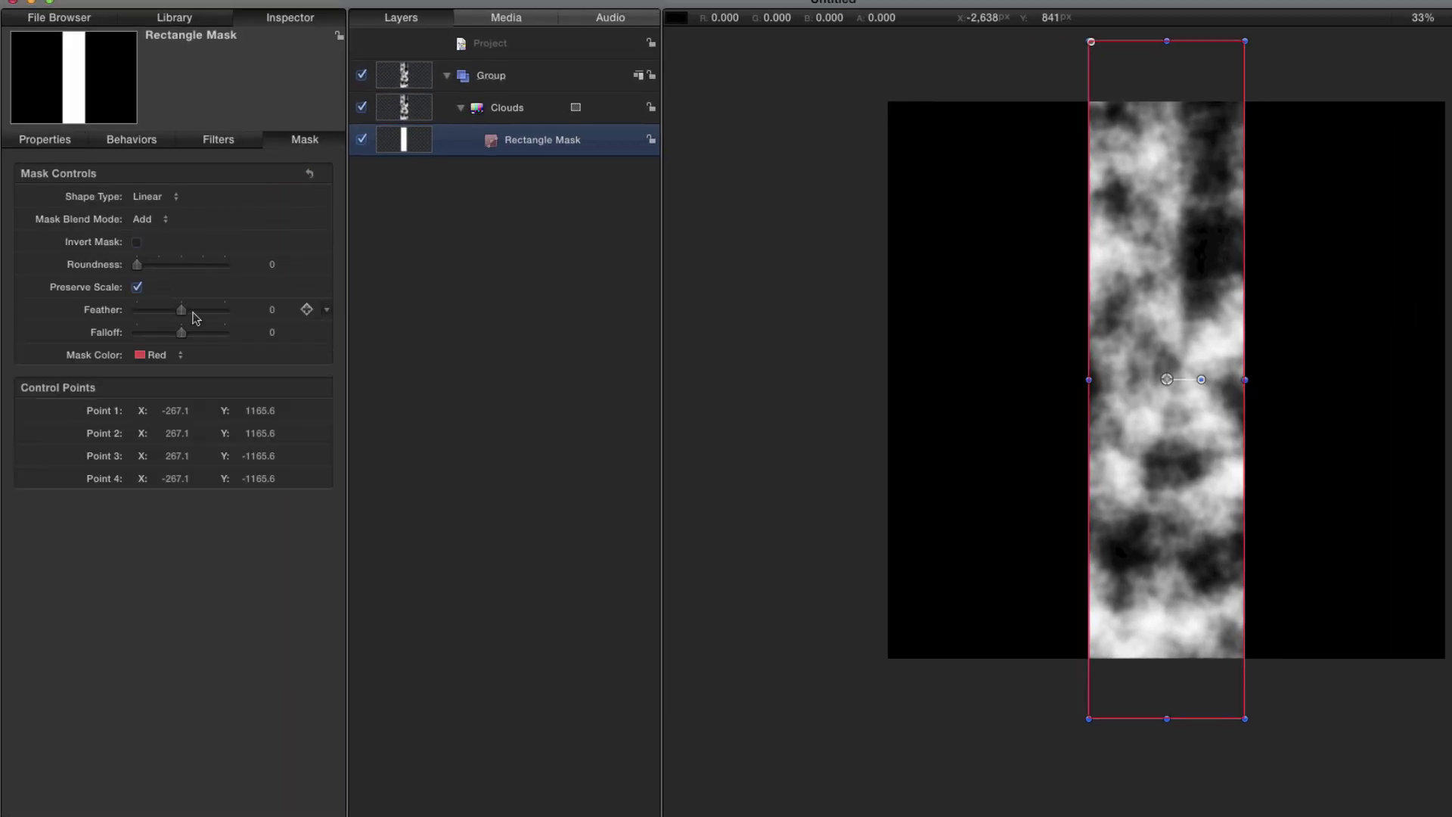
click(273, 310)
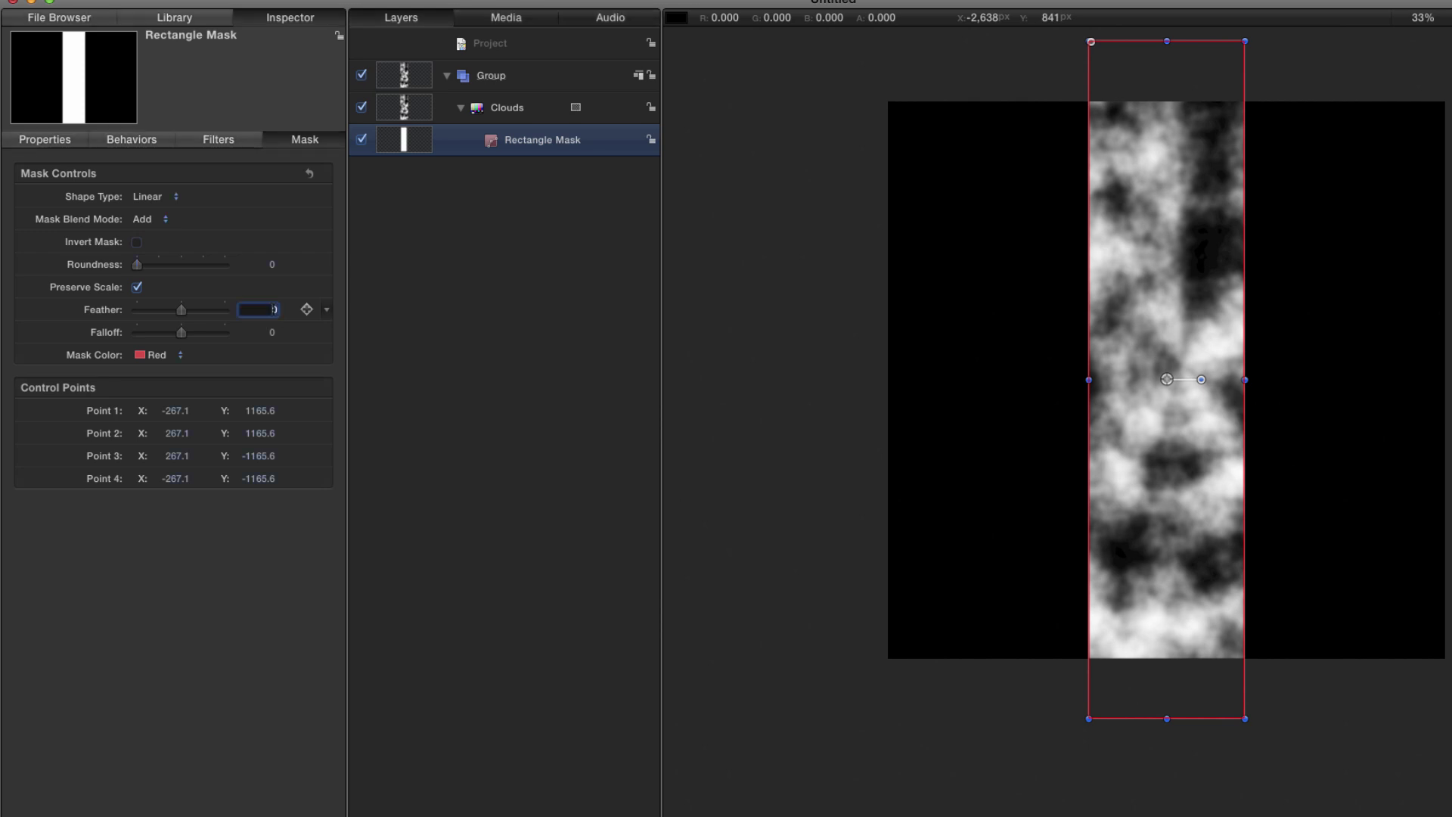
- Confirm the 300 mask feather and add a Ramp behavior to the mask's Position X
key(Return)
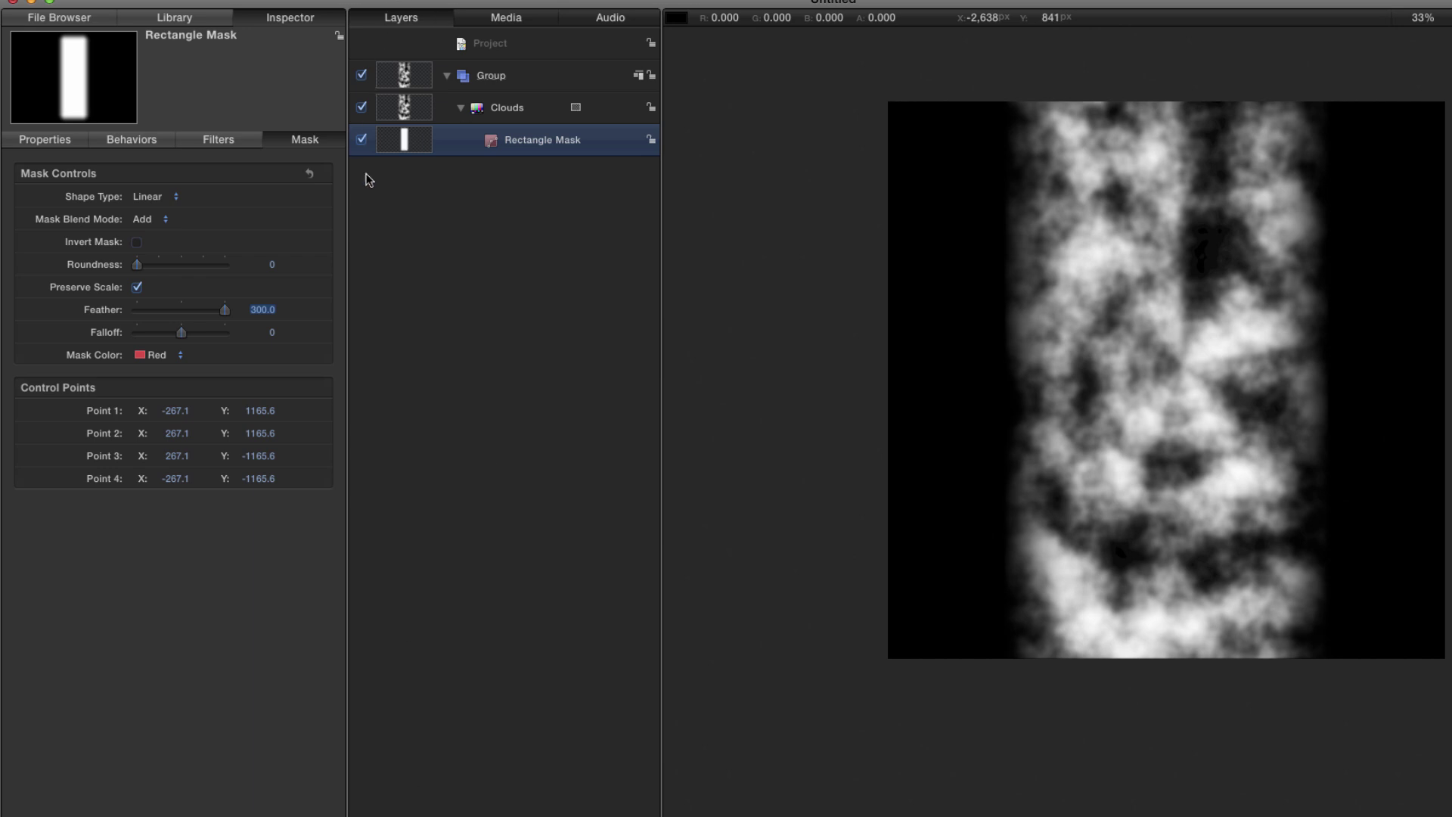
click(59, 144)
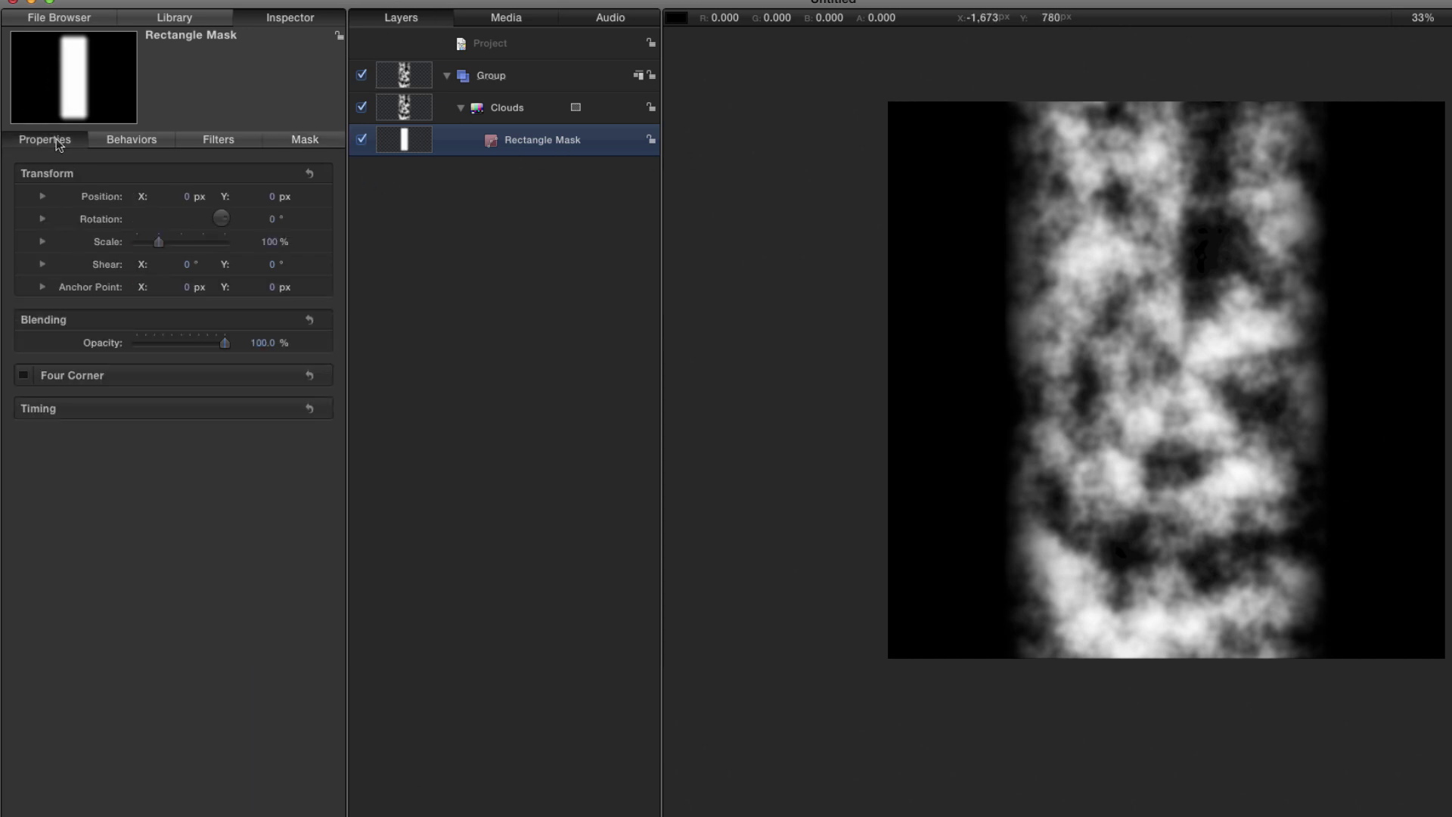
click(43, 196)
click(97, 219)
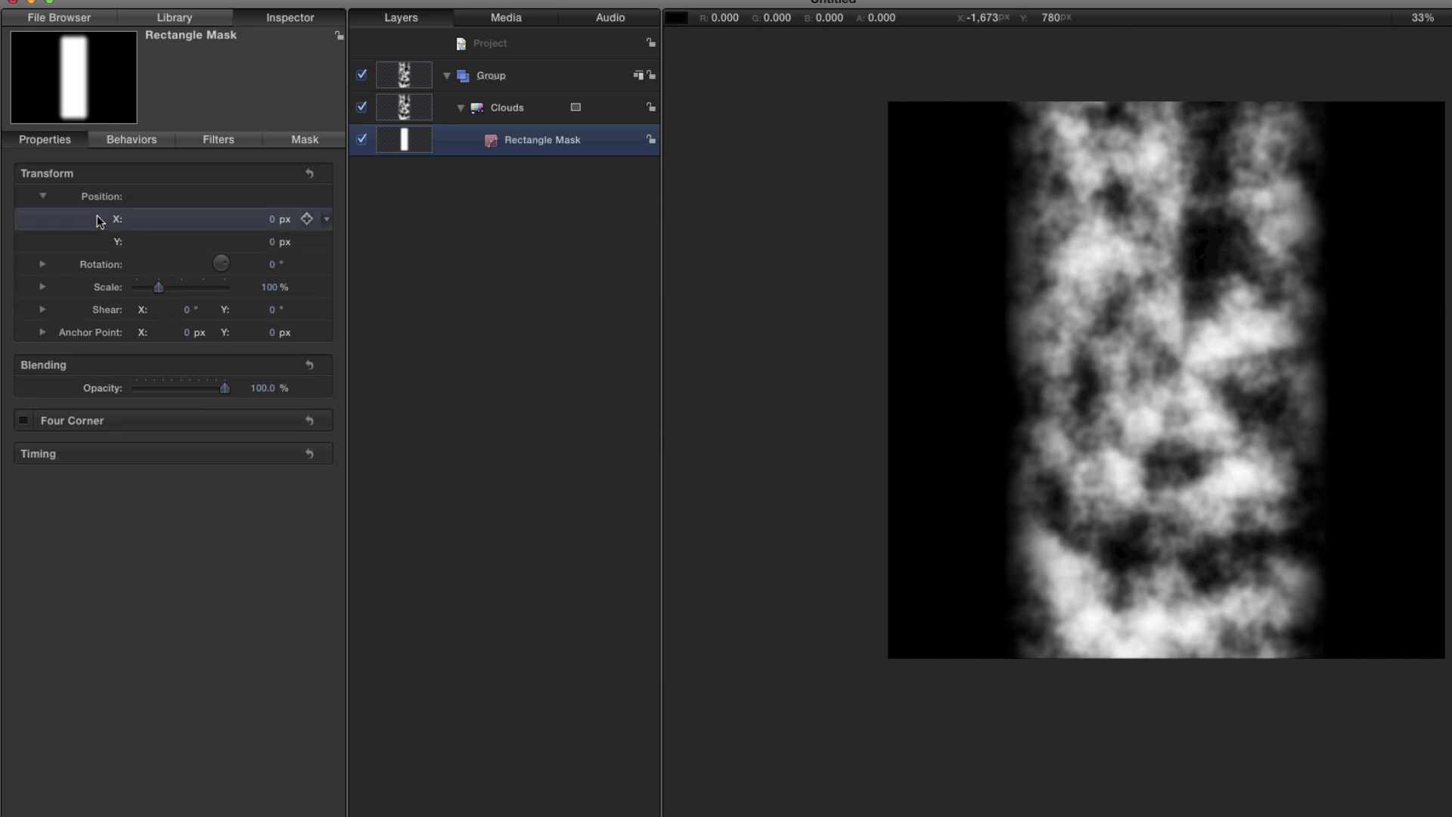
right_click(97, 220)
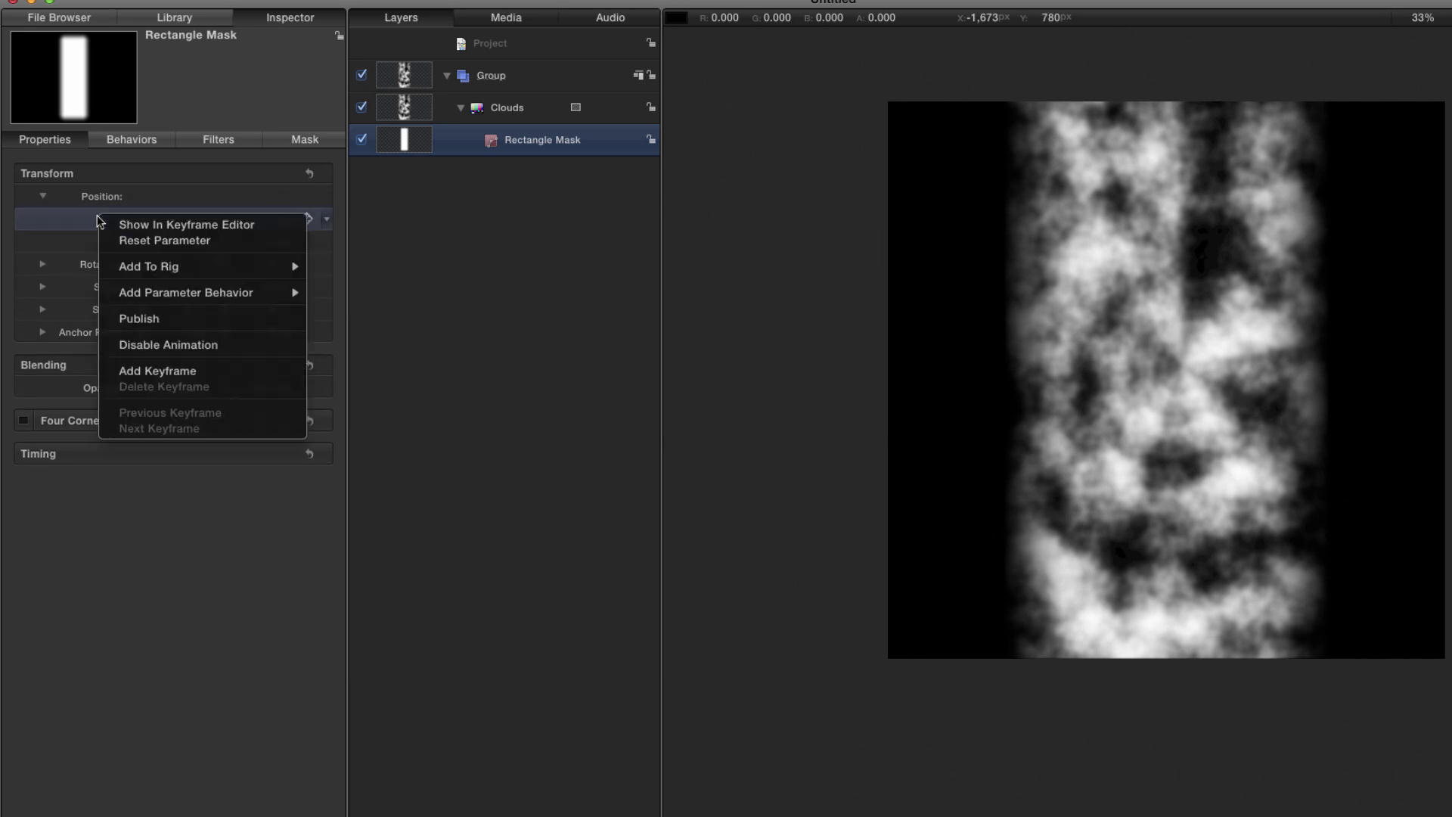
mouse_move(161, 303)
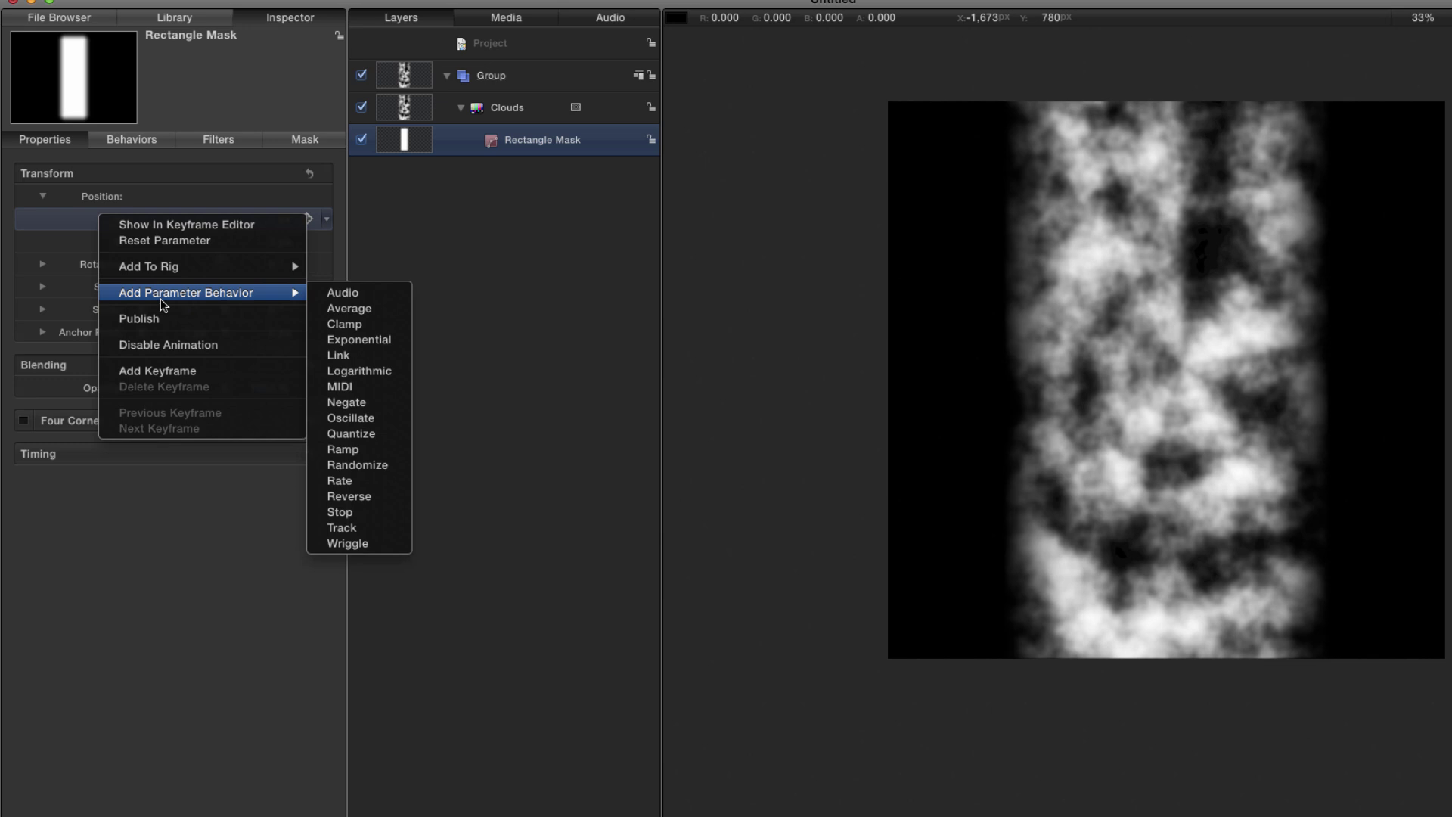
click(381, 451)
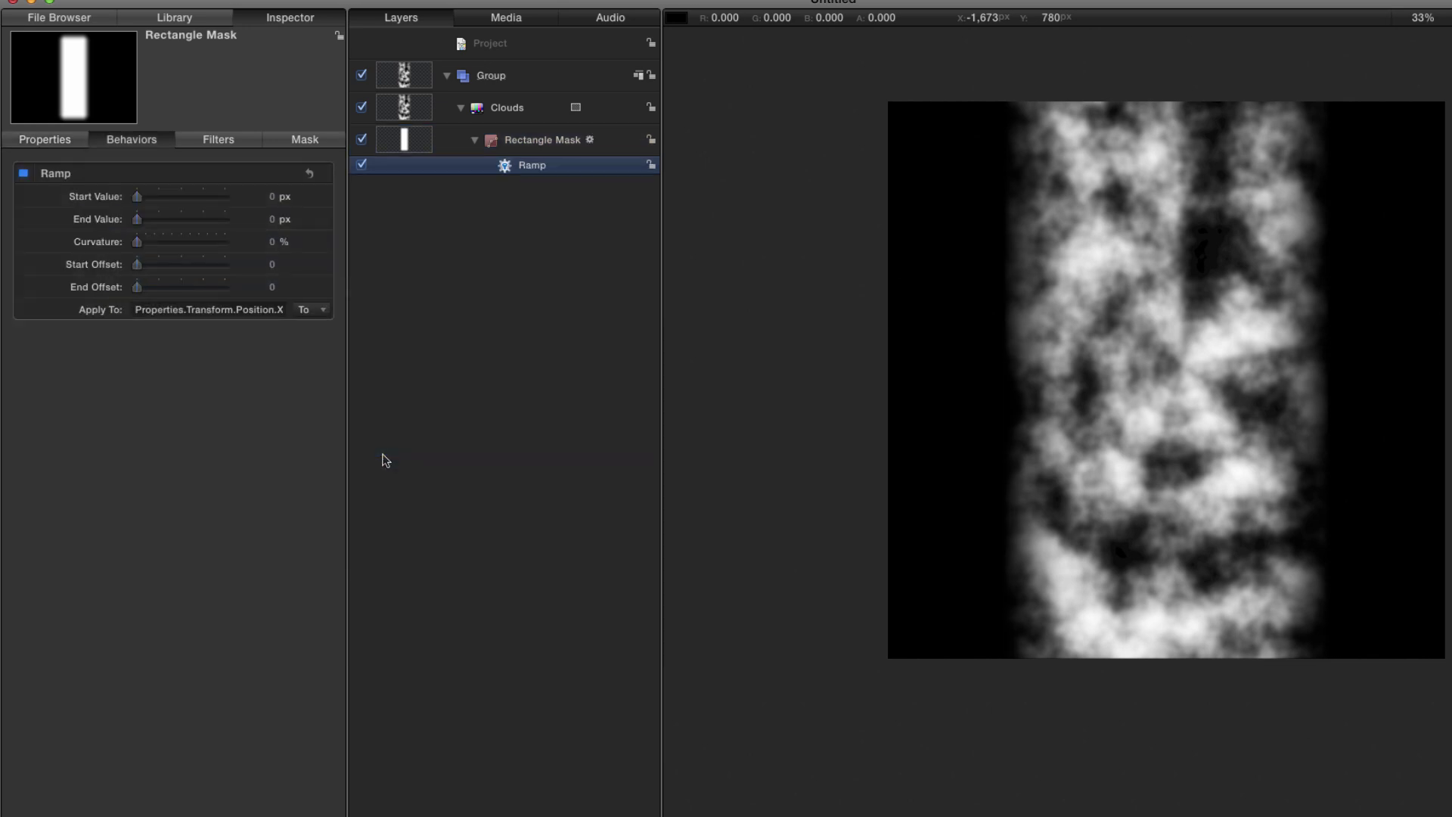
- Set the Ramp to Start -1400, End 1400, End Offset 120, and preview the wipe
click(274, 196)
text(-)
key(Return)
key(Tab)
text(1400)
key(Return)
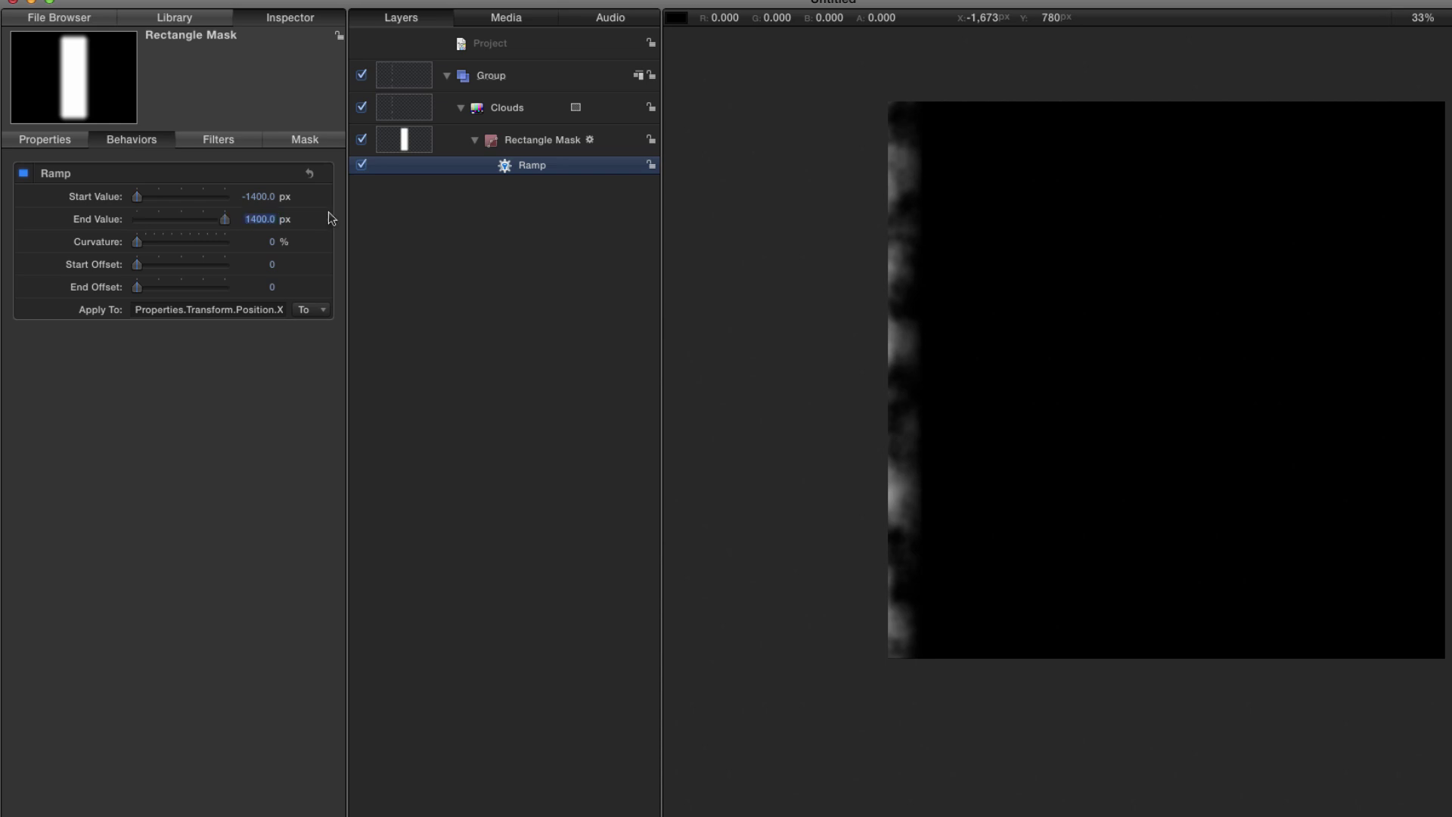
click(272, 287)
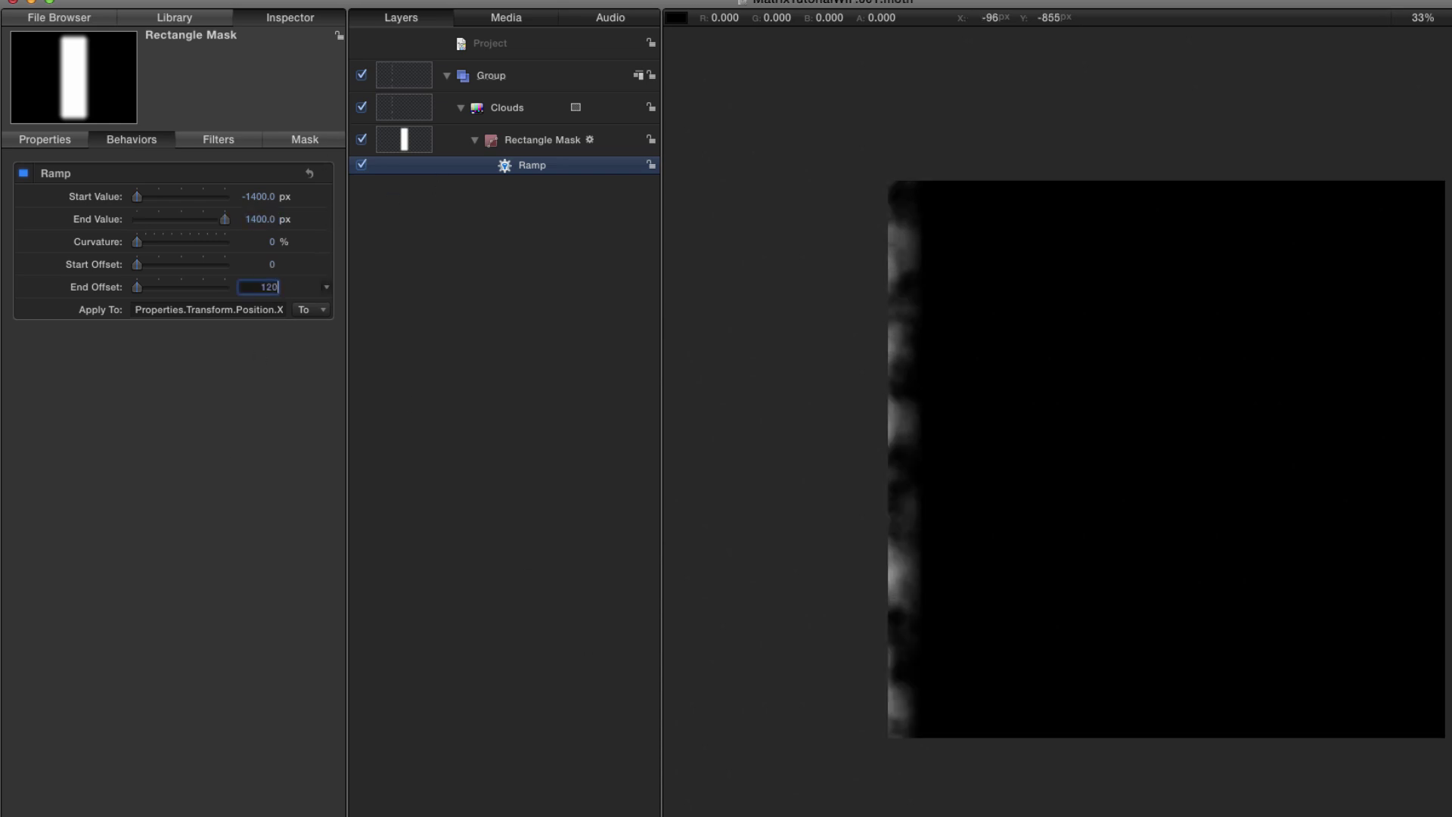
text(120)
key(Return)
key(space)
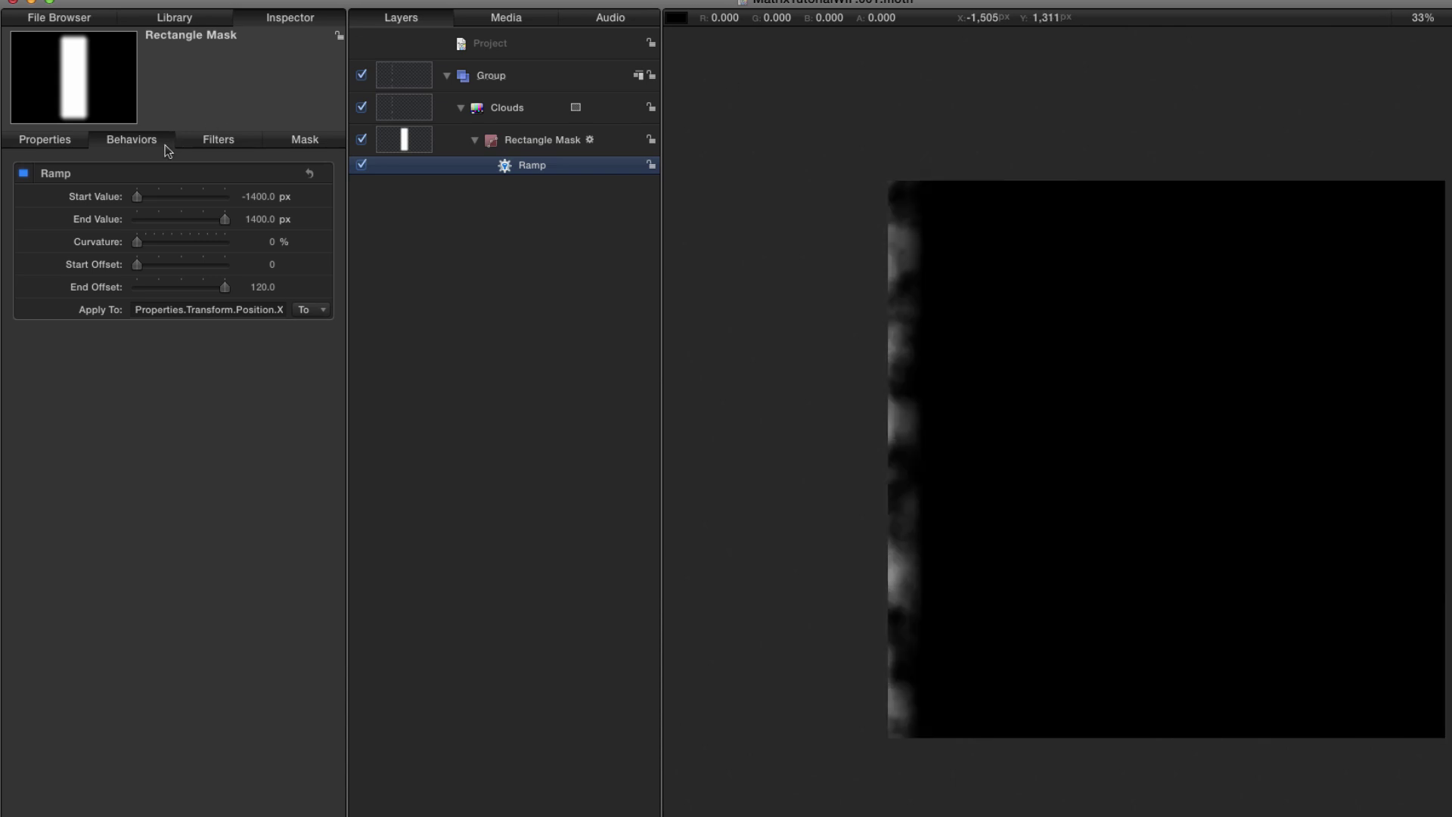
- Narrow the mask's Scale X to about 79% and replay the sweep
key(F1)
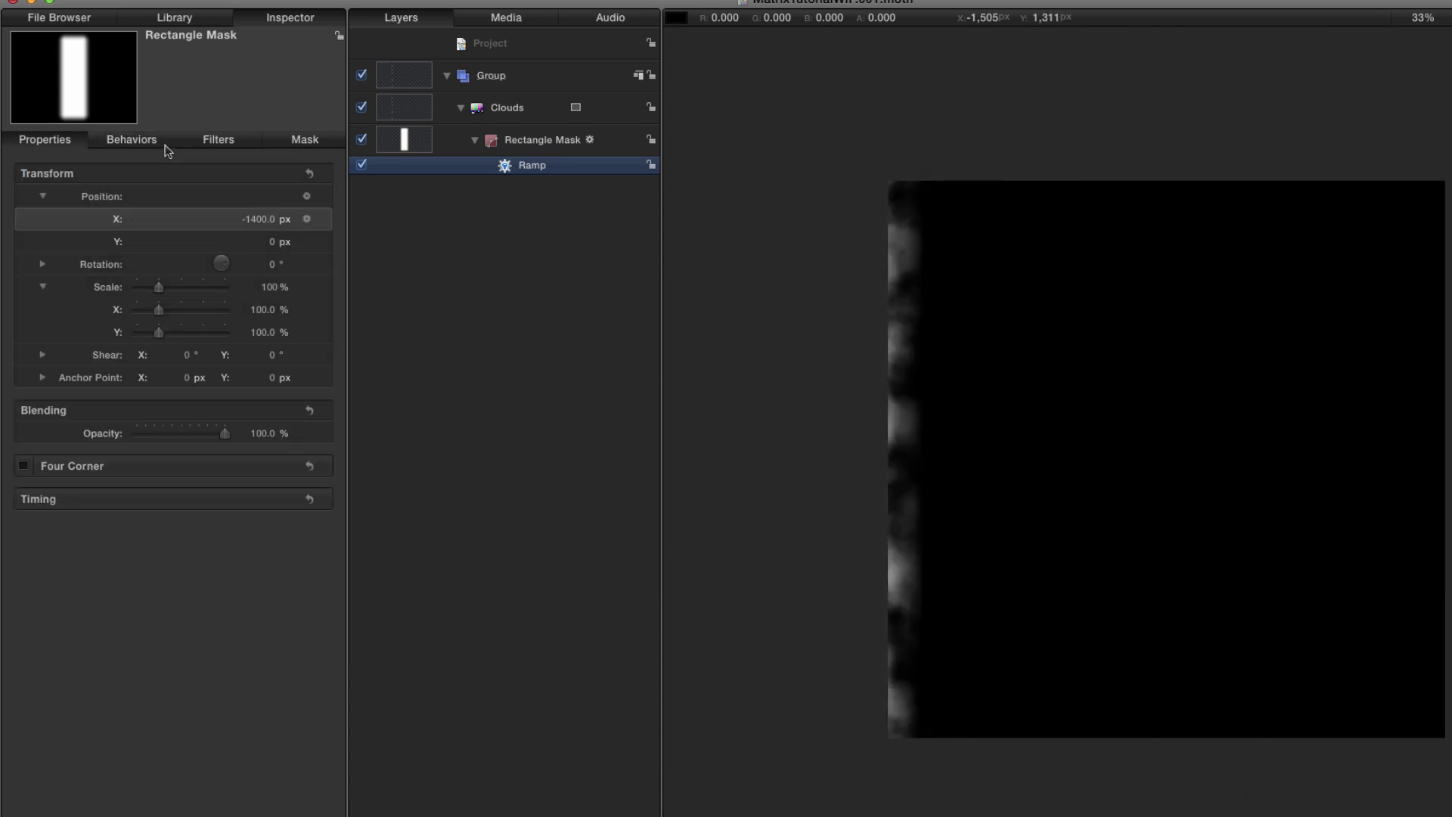
click(265, 311)
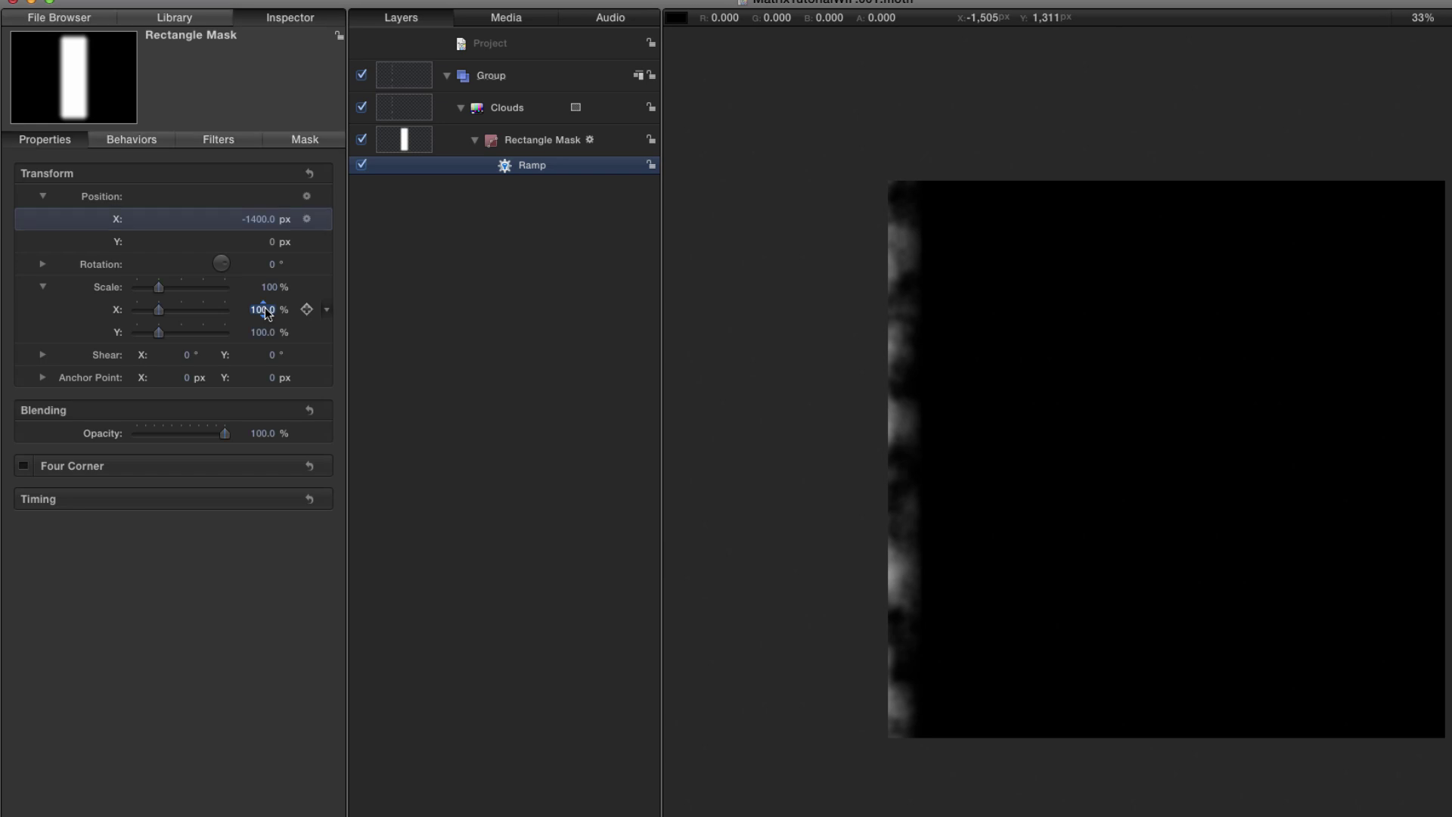
text(88)
key(Return)
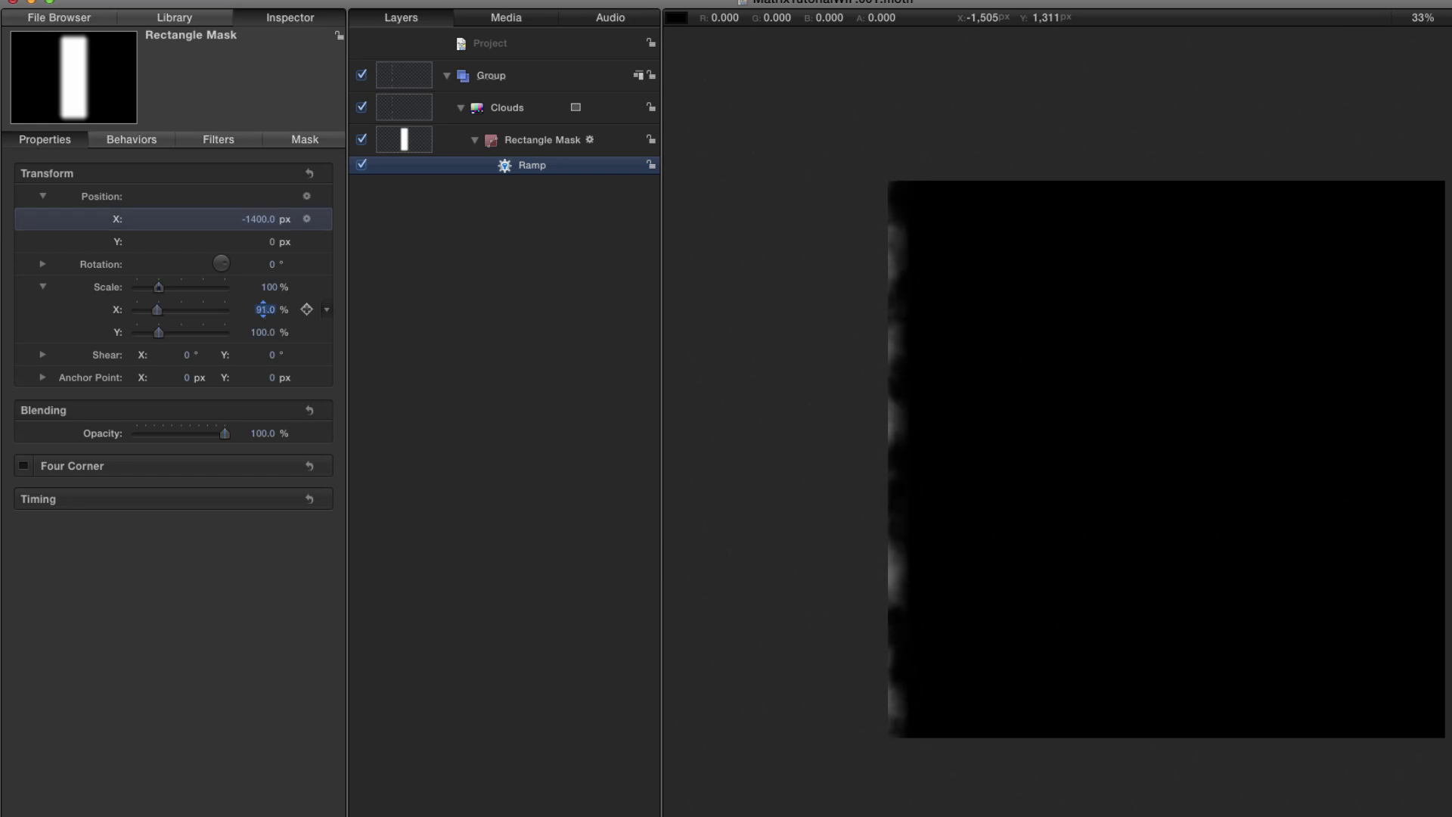
text(80)
key(Return)
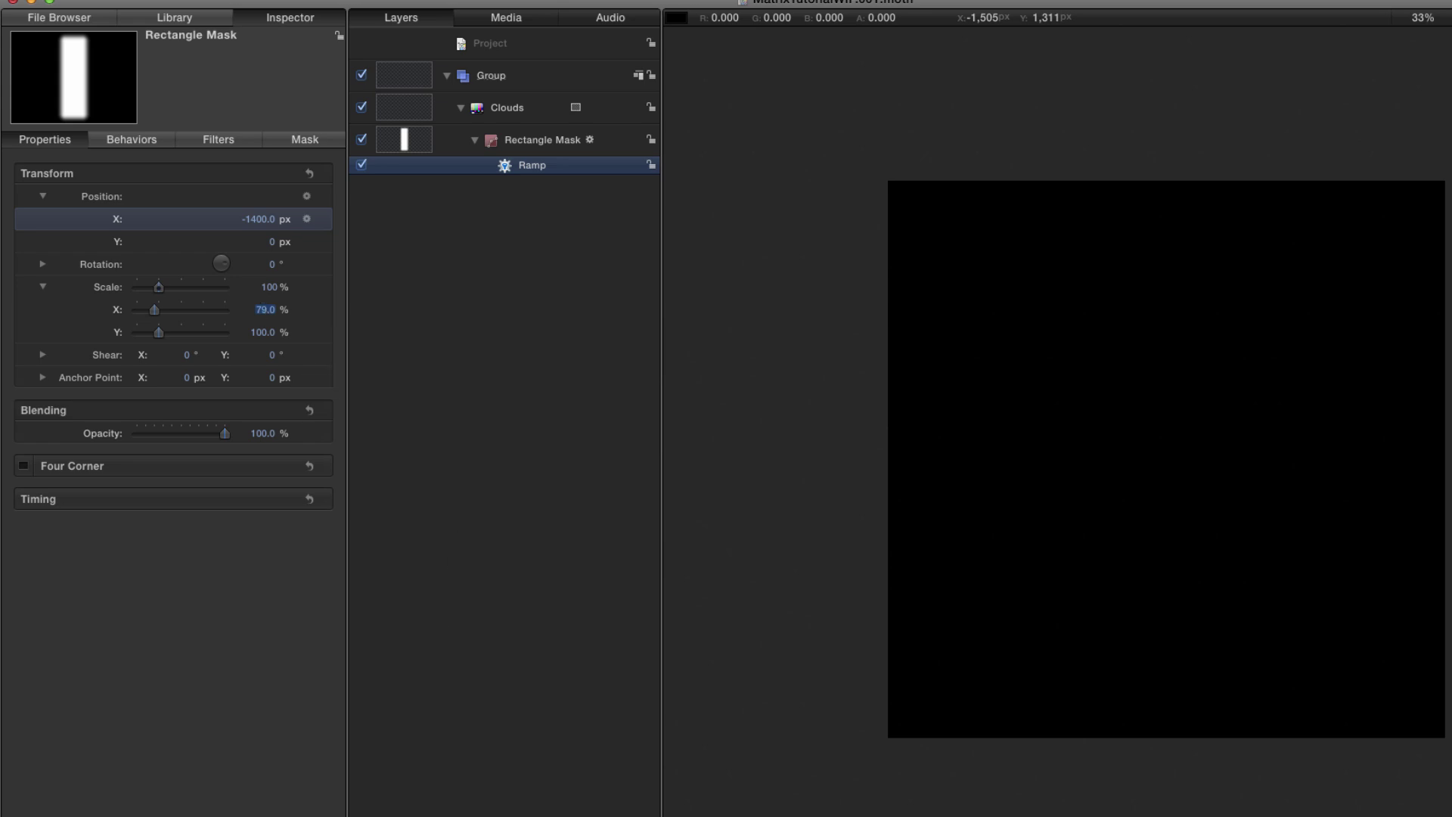
key(space)
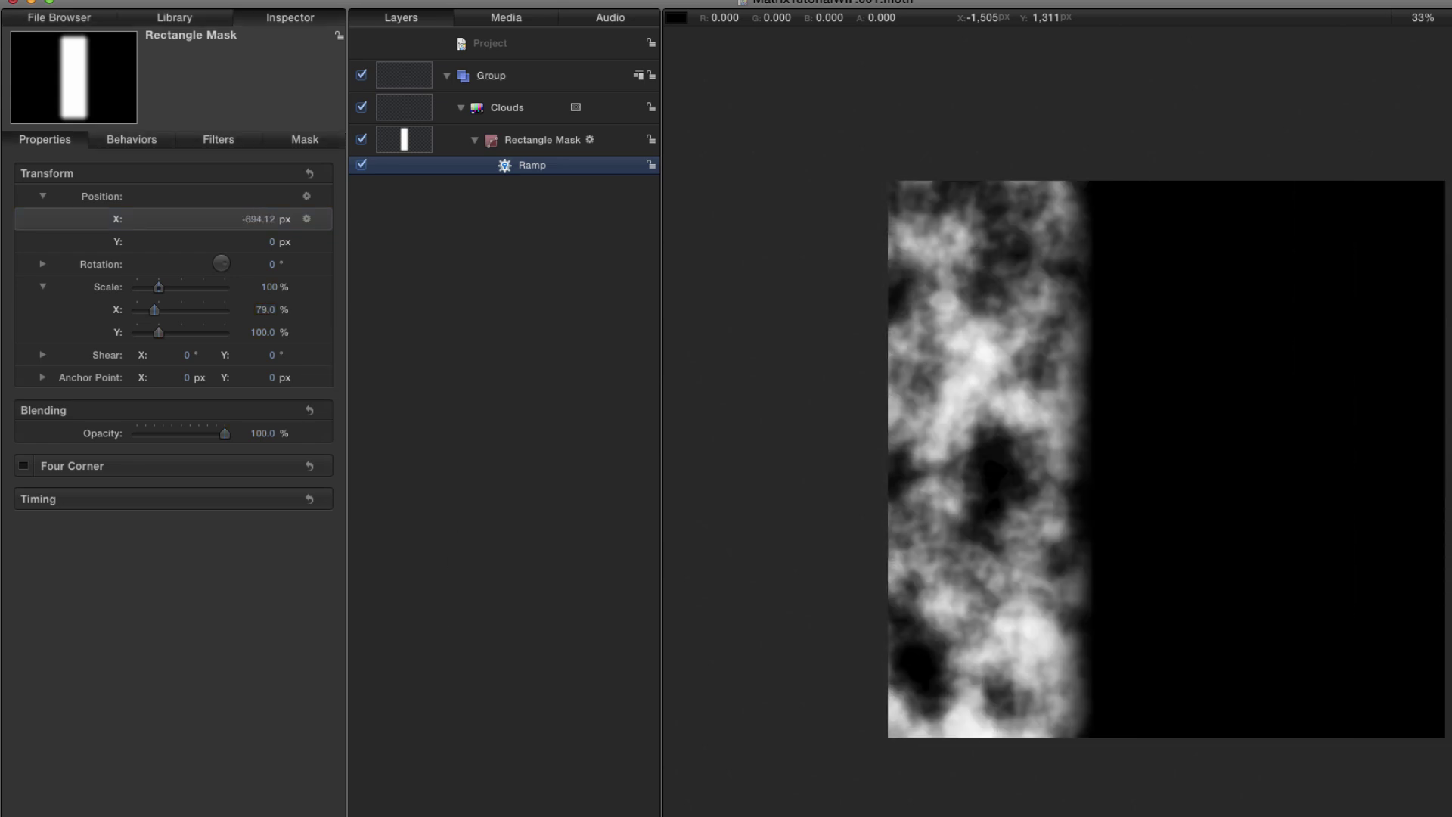
- Add a Color Solid generator to the Group and move it below the Clouds
click(401, 80)
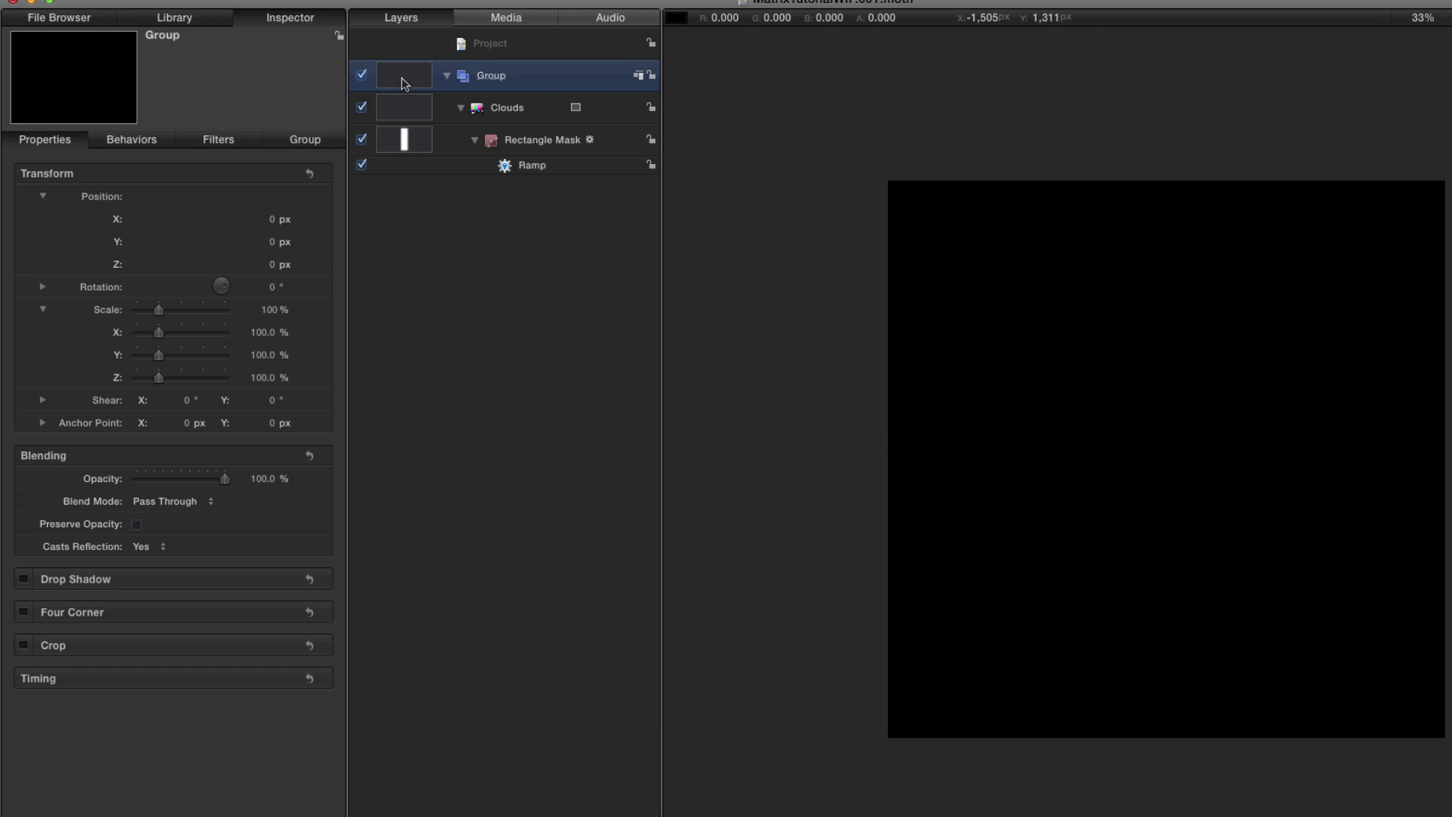
key(super+2)
click(47, 193)
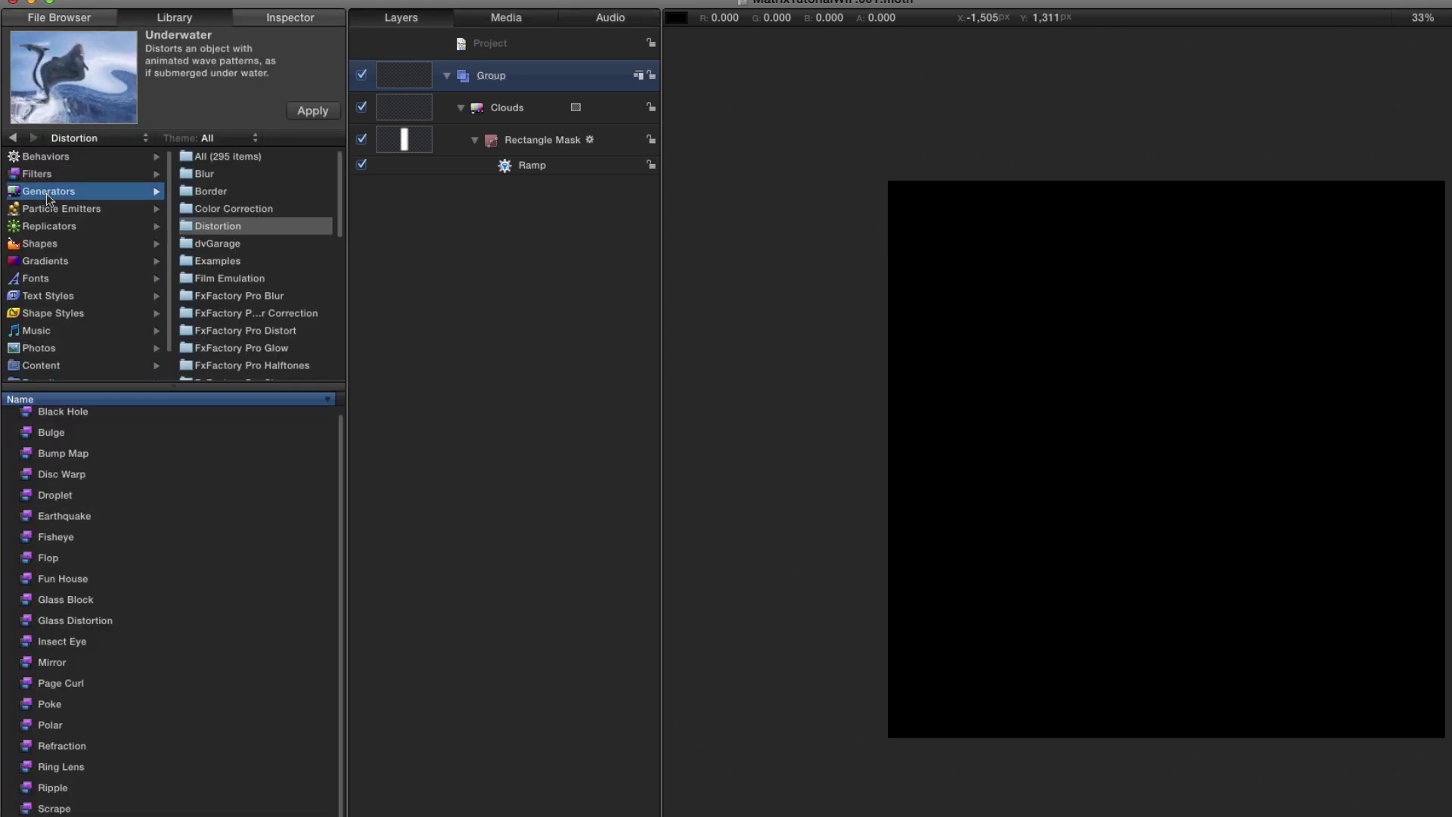
drag(34, 500, 409, 104)
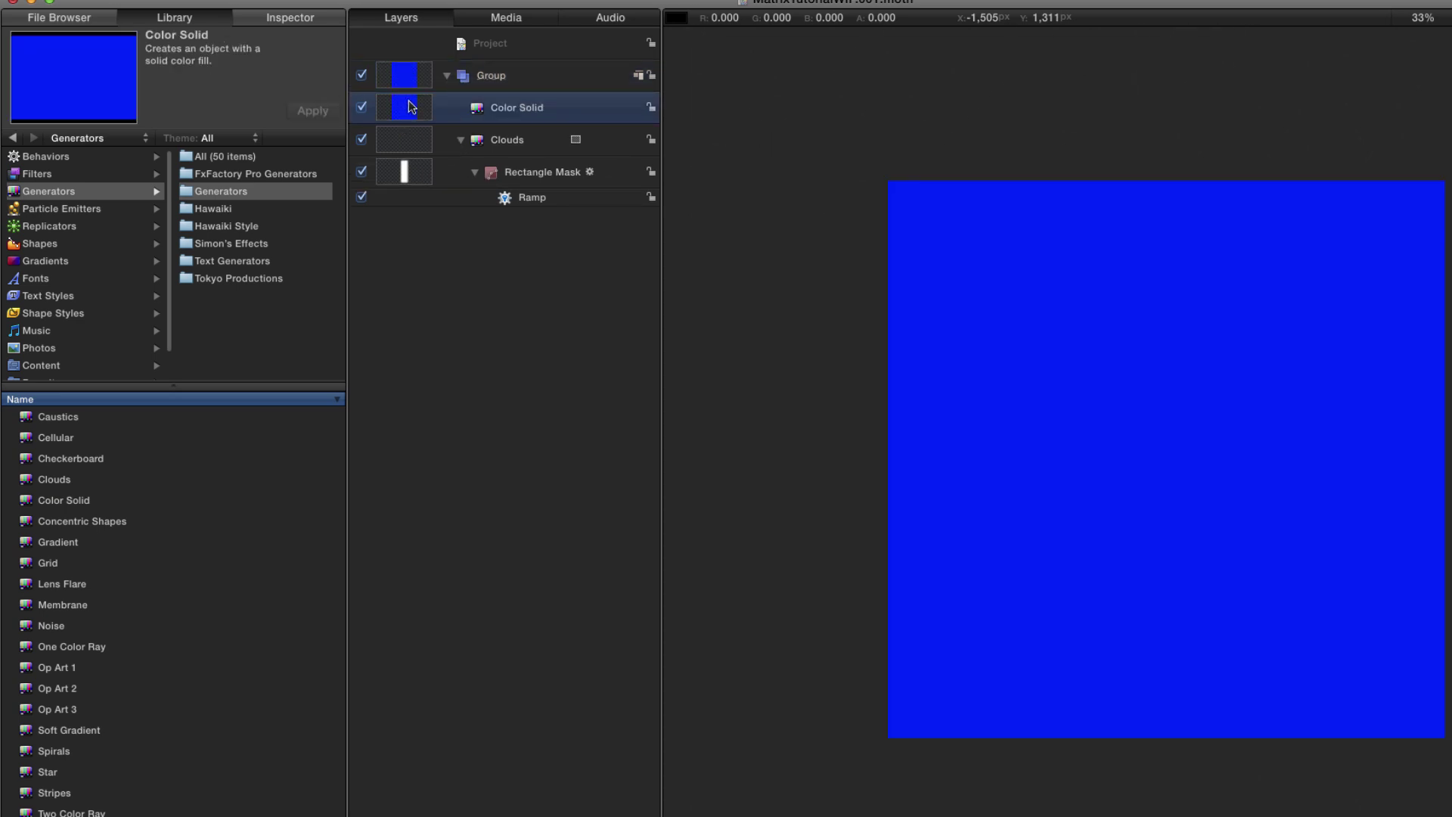
key(super+shift+bracketleft)
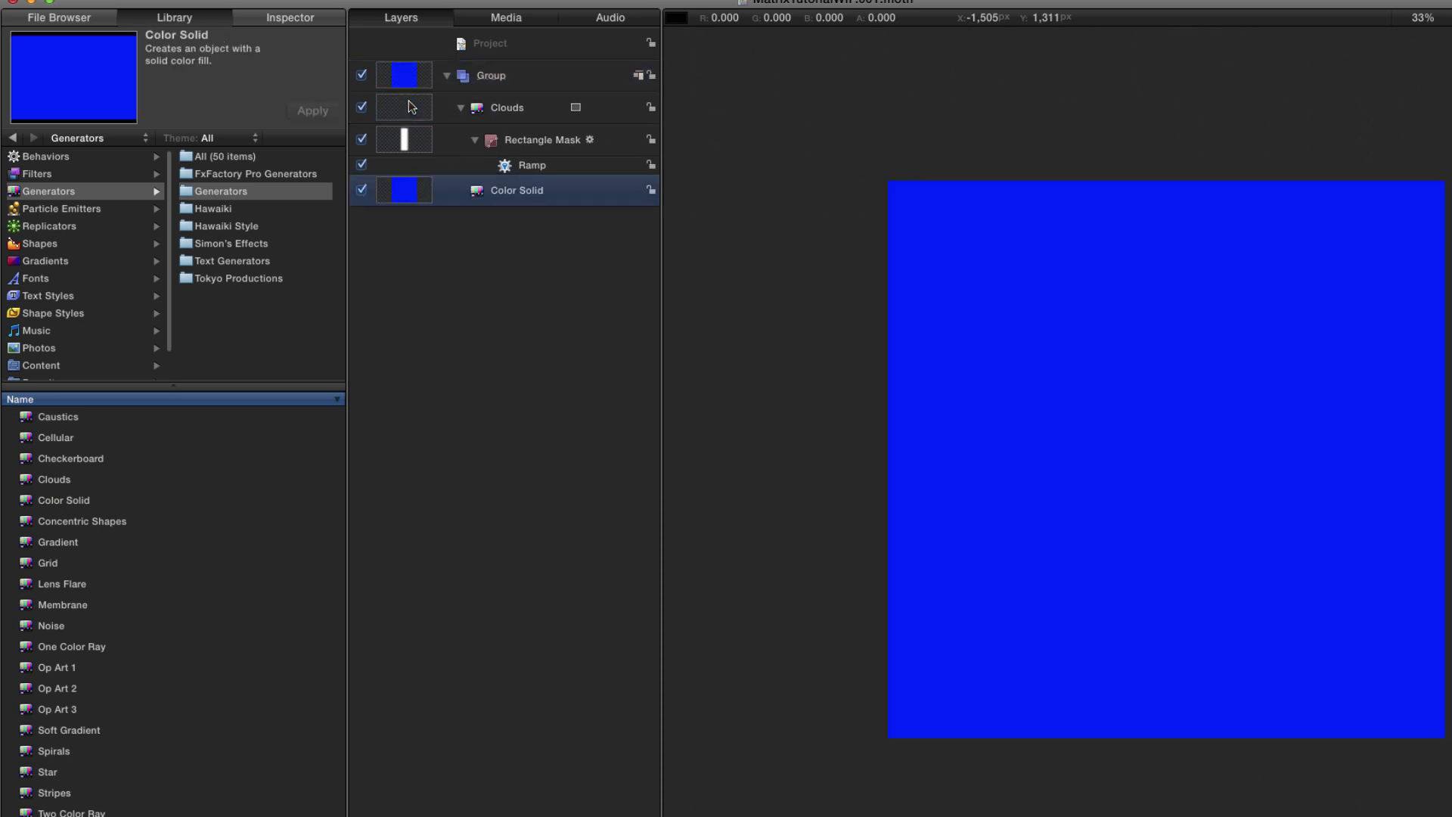
- Make the Color Solid white and stretch it to 250% Scale X
click(287, 22)
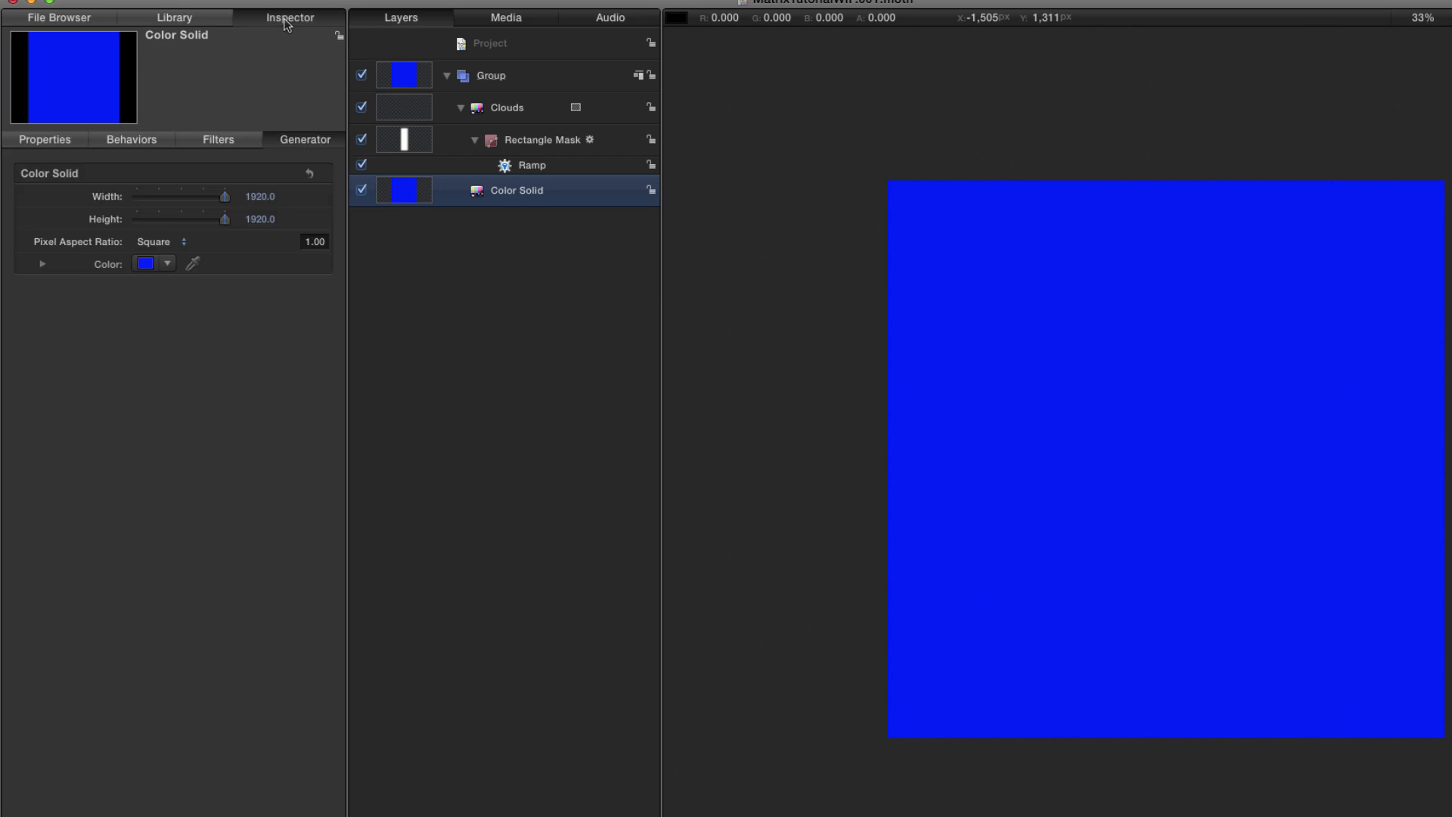
click(149, 262)
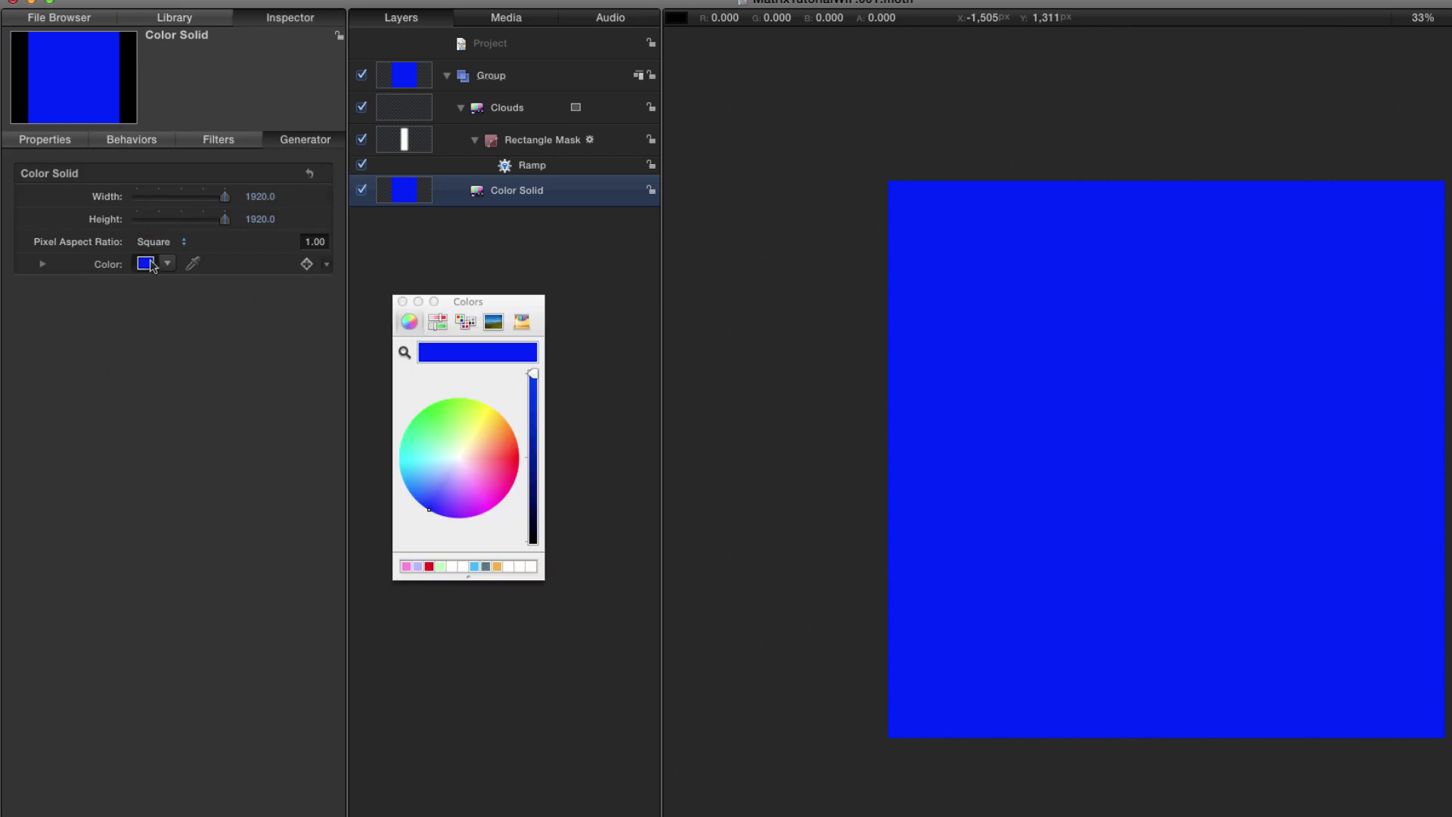
click(520, 569)
click(402, 301)
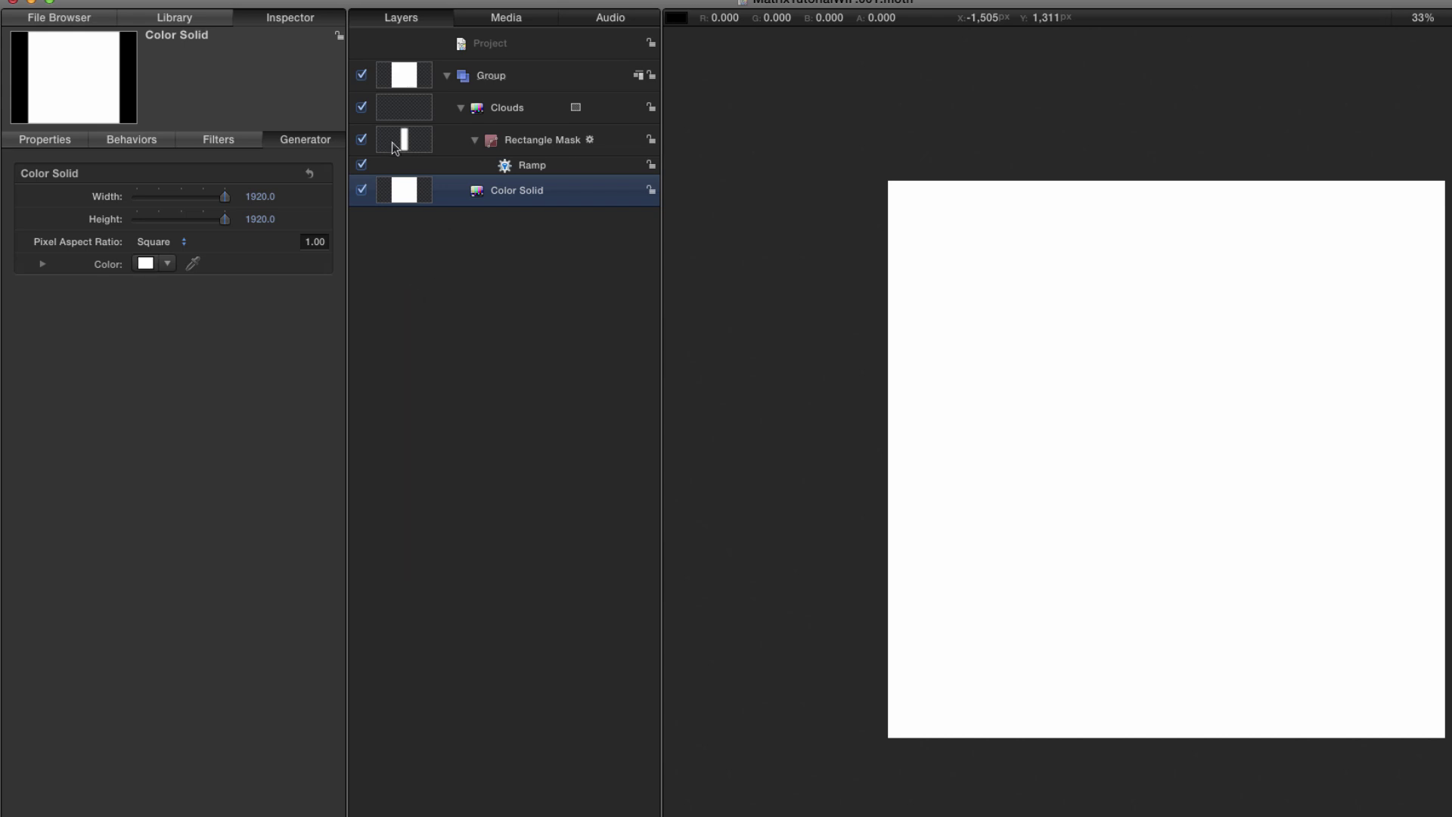
click(45, 139)
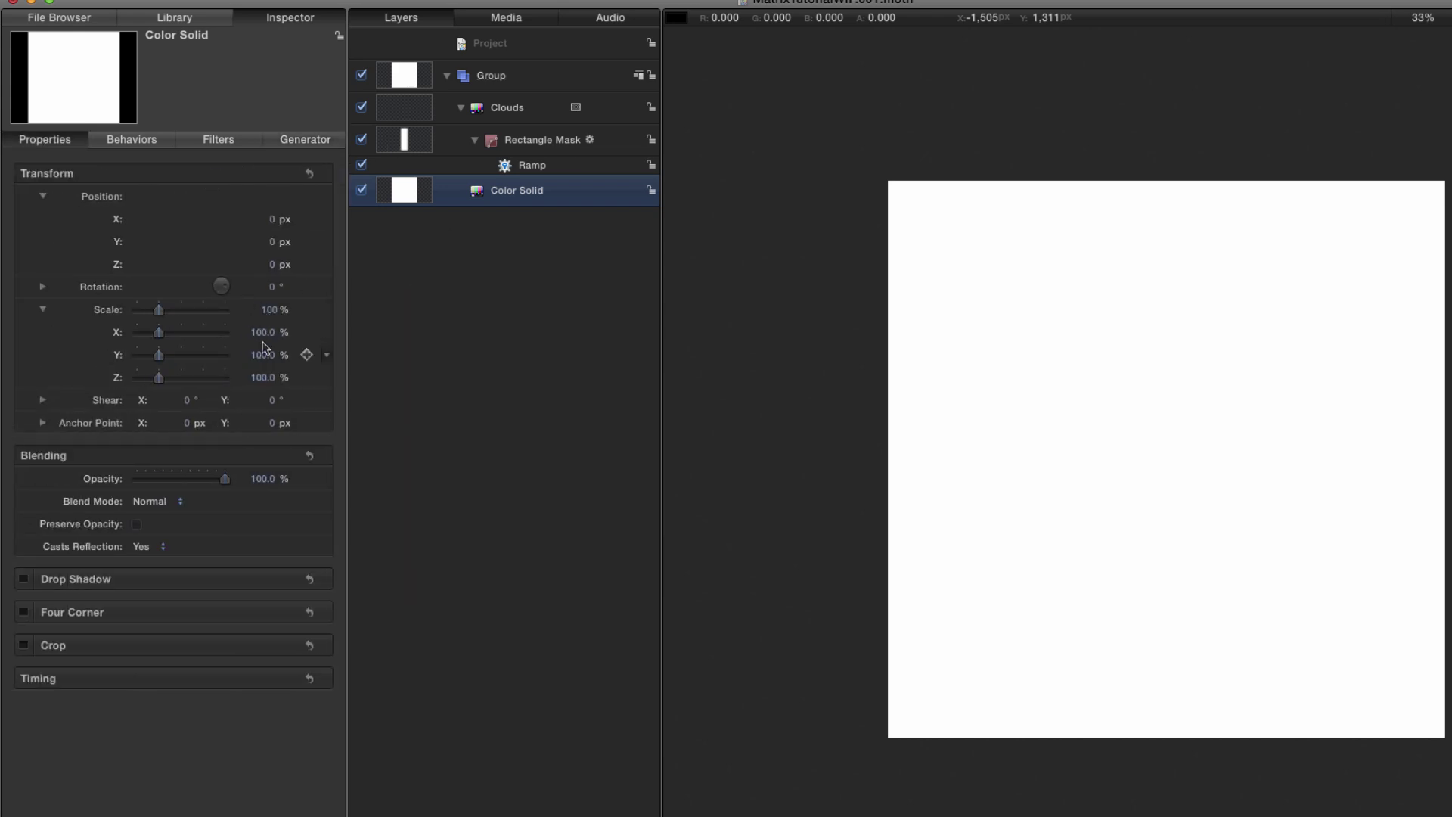
drag(263, 336, 303, 337)
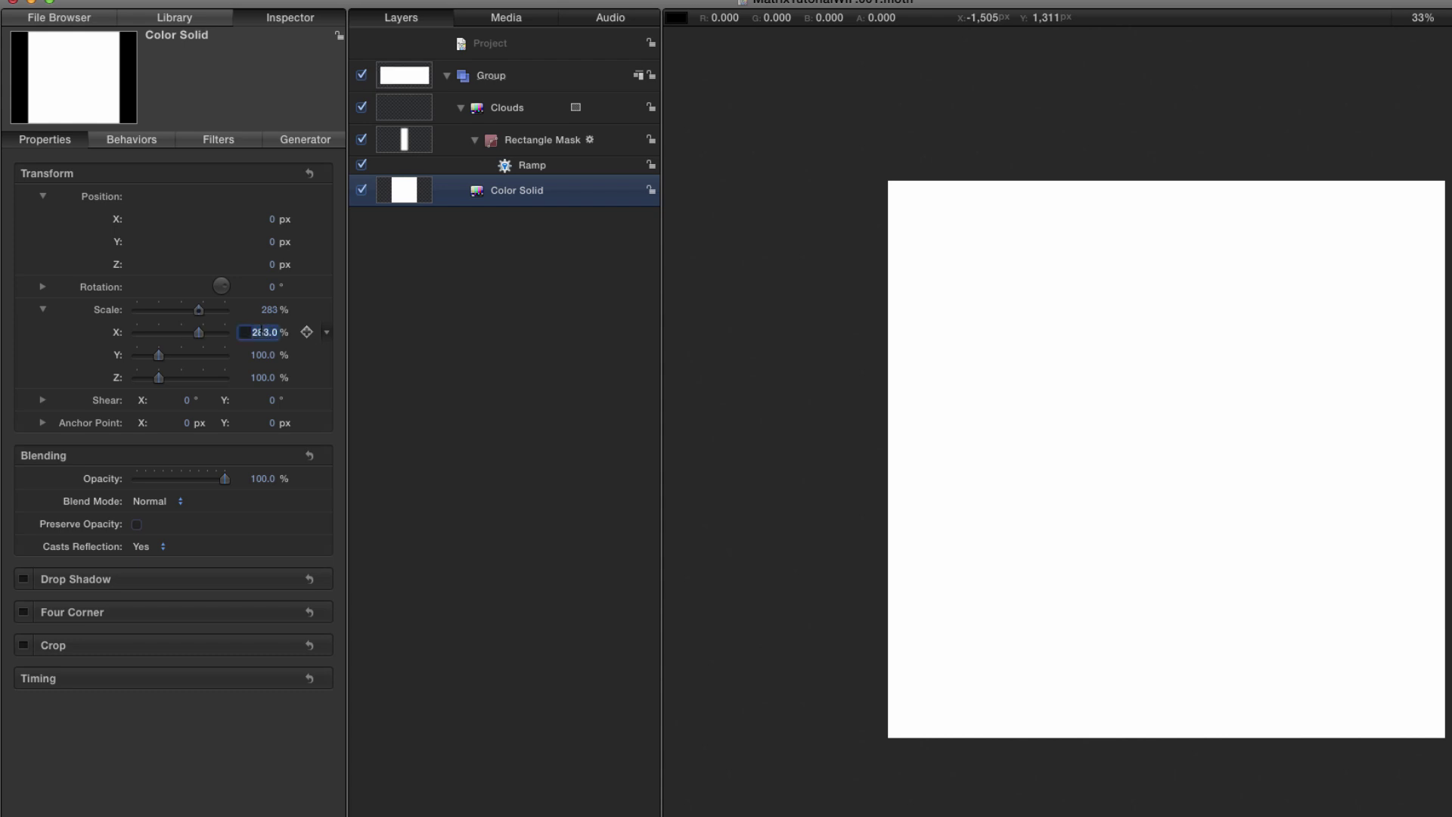
text(250)
key(Return)
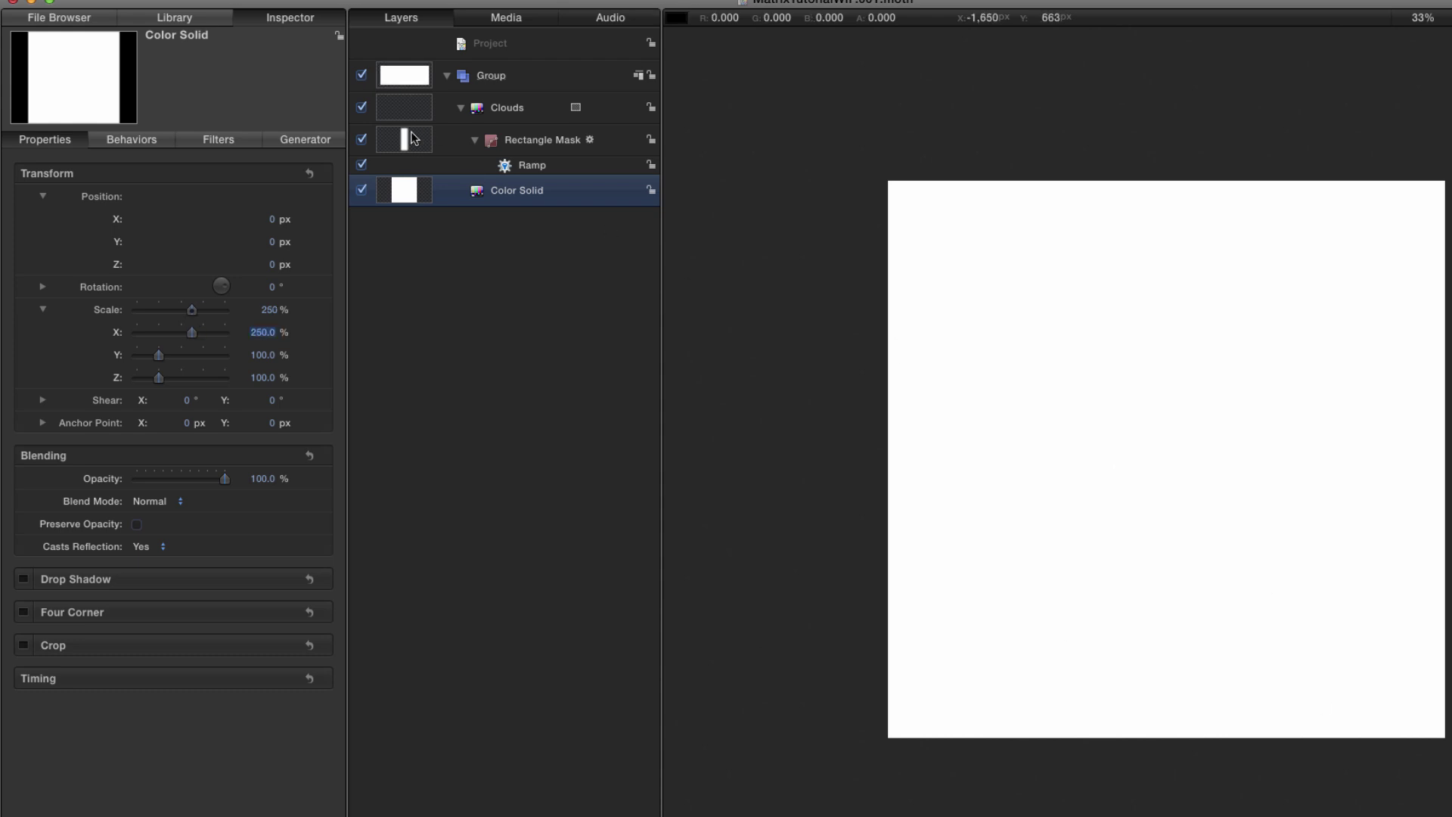
- Link the solid's Position X to the Rectangle Mask with a Link behavior
click(110, 219)
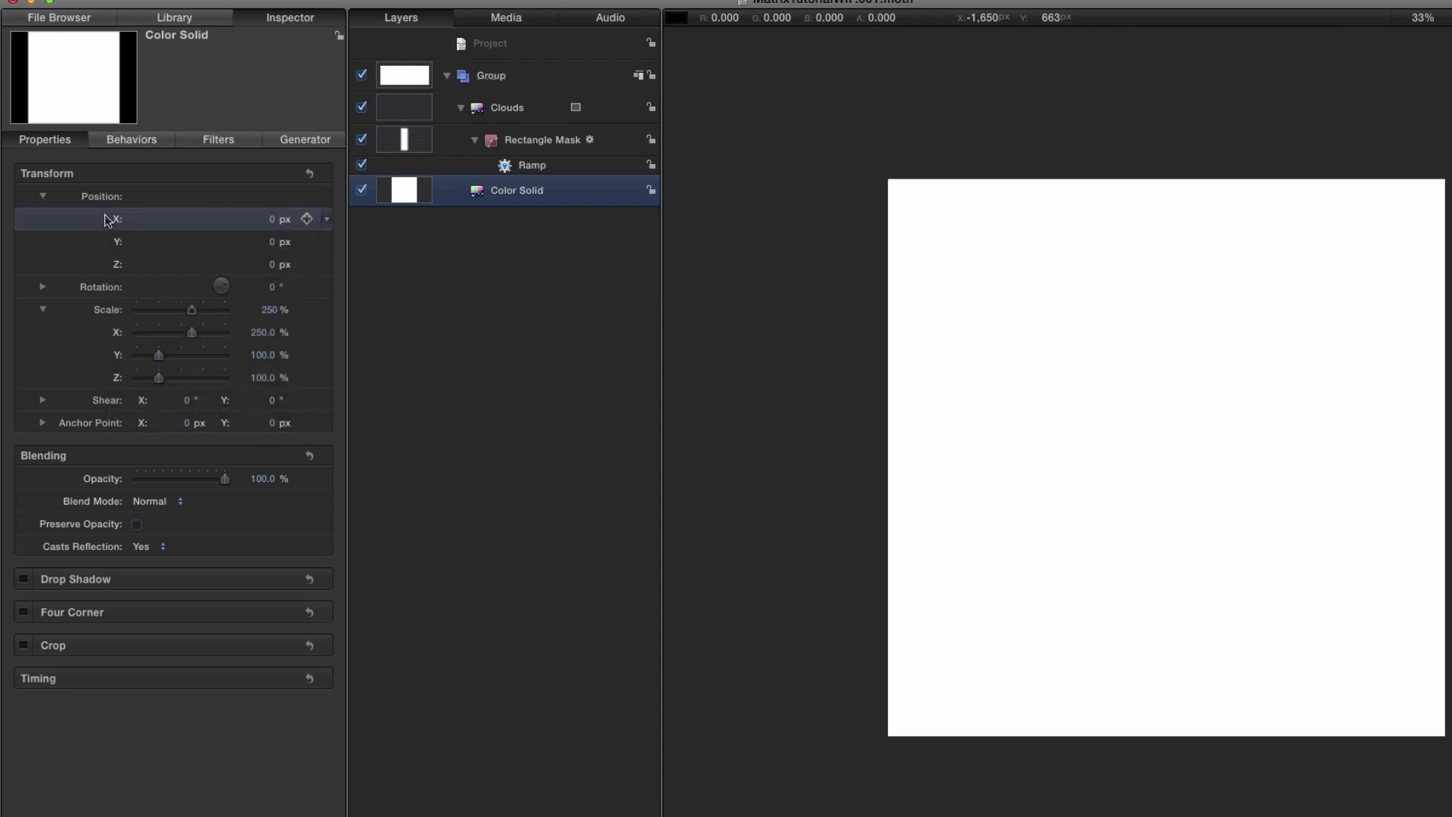
right_click(108, 219)
mouse_move(195, 292)
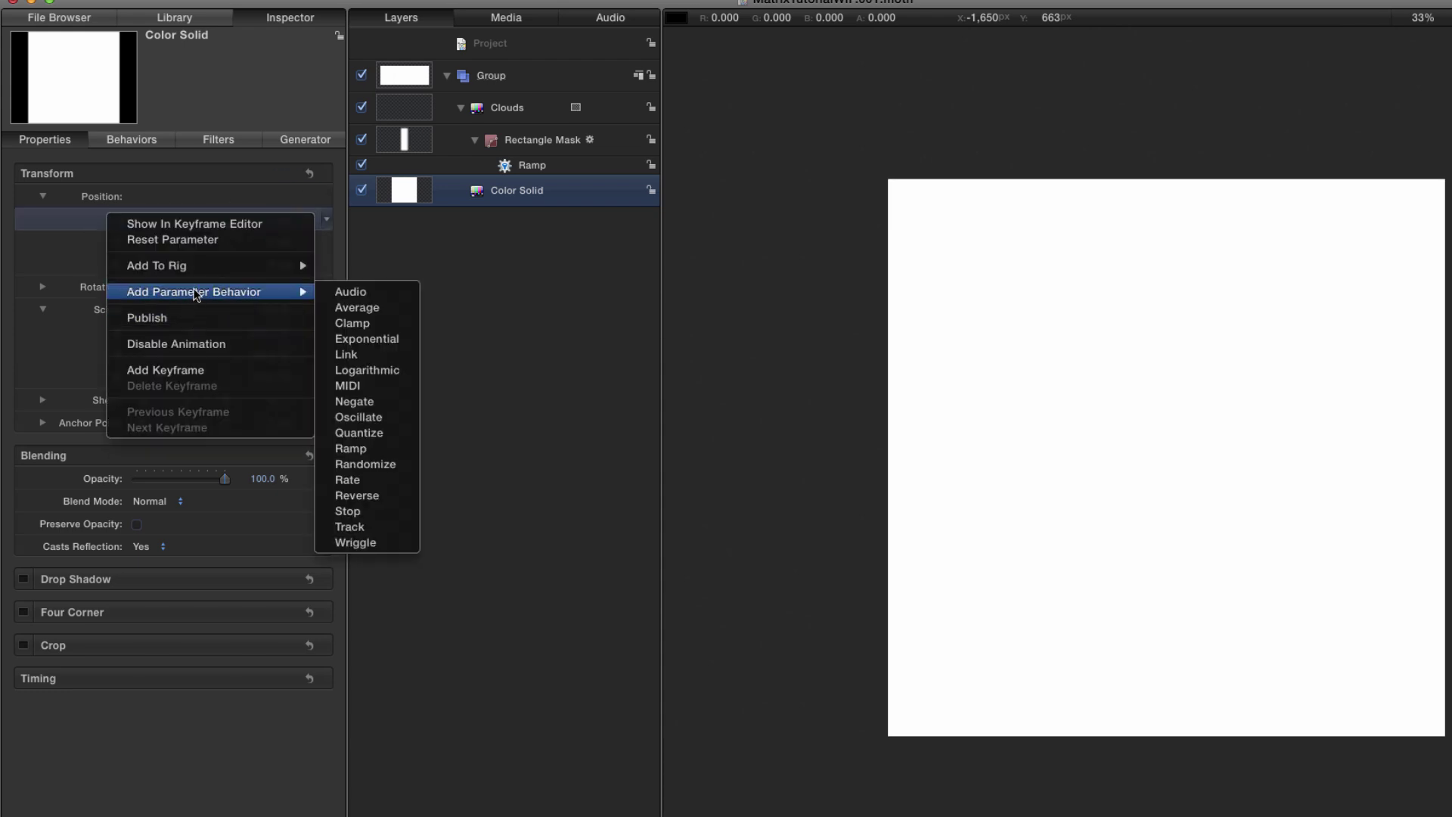
click(346, 354)
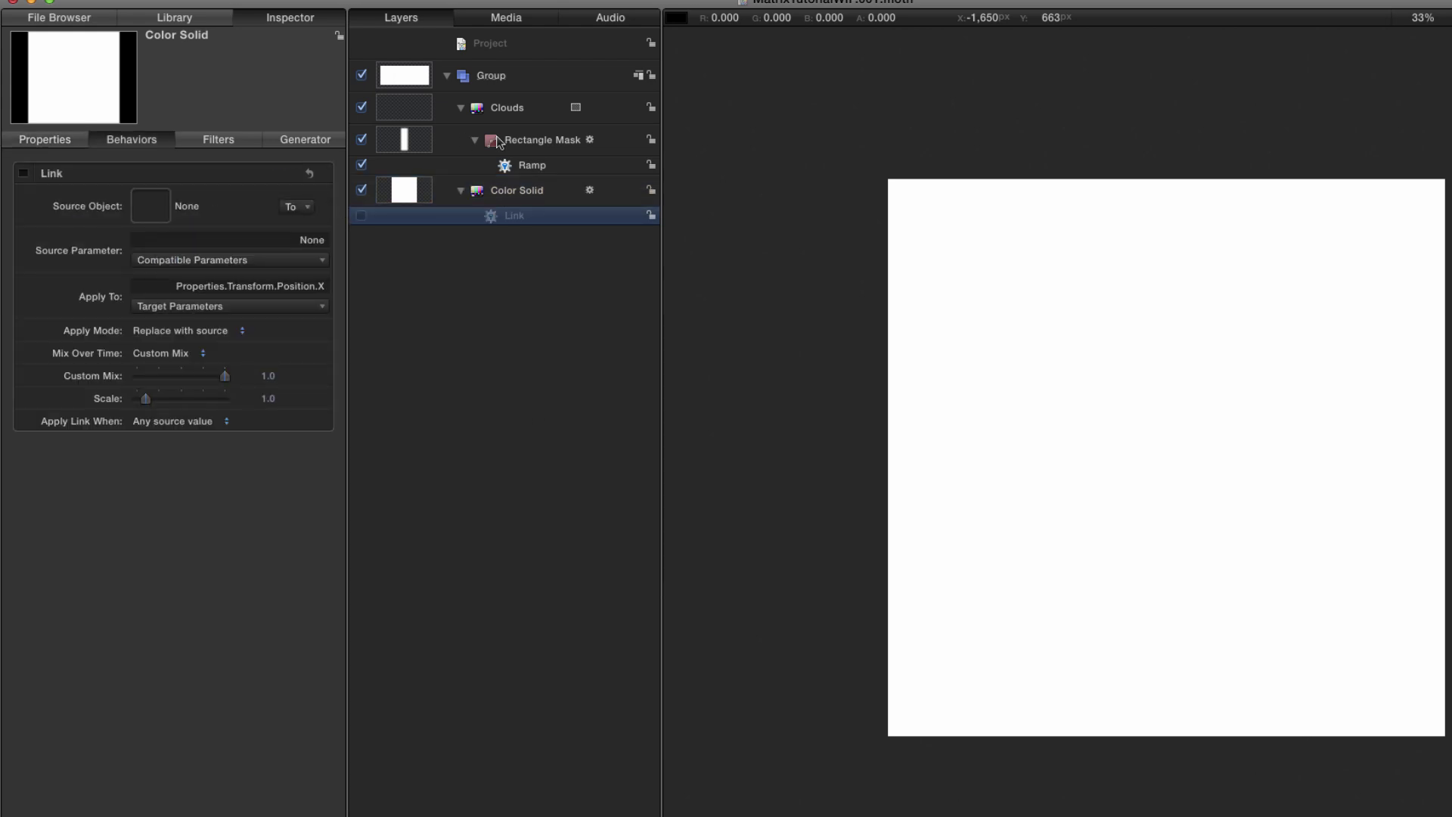
drag(415, 140, 148, 207)
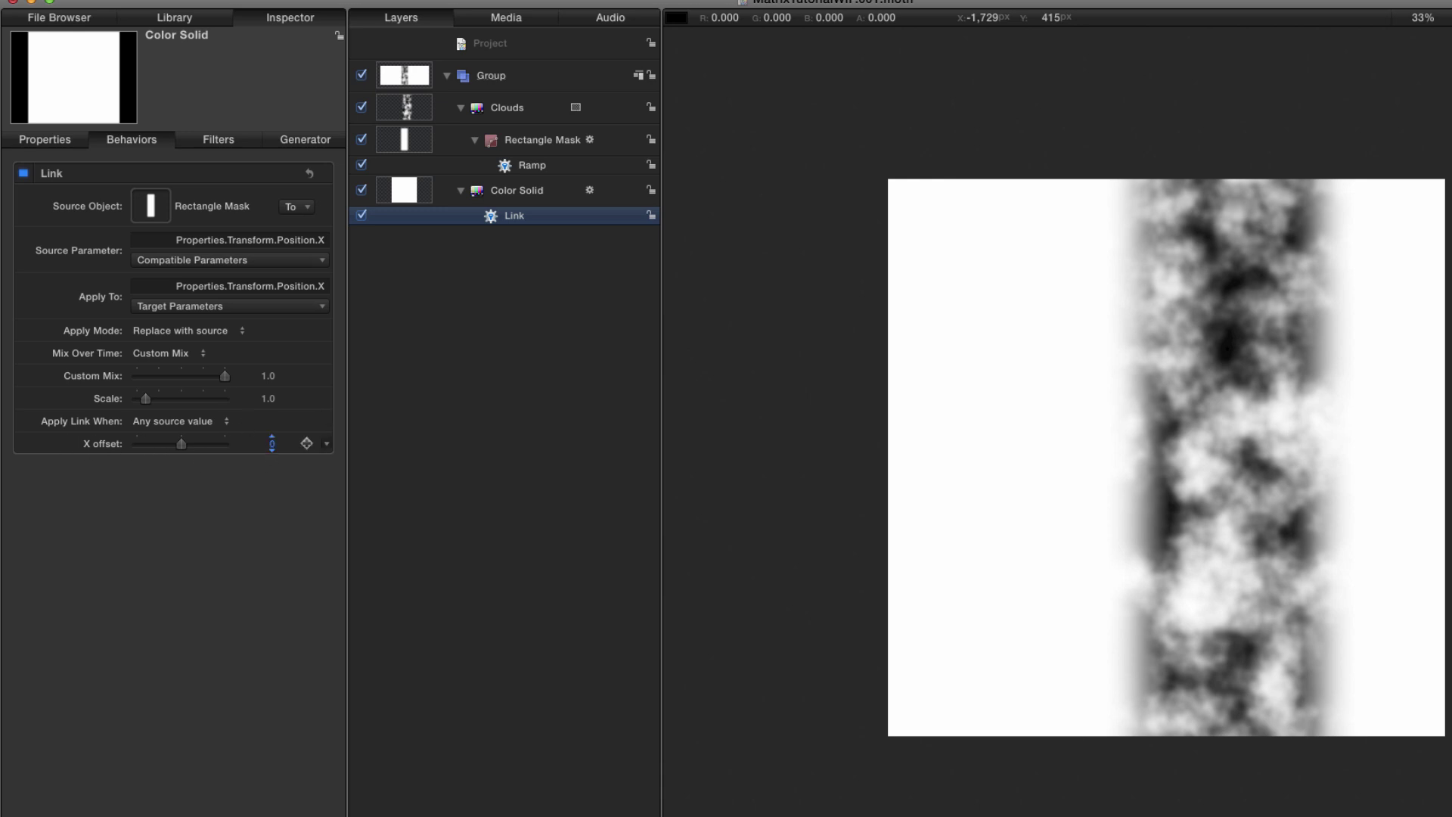
- Set the Link's X offset to -2356.1 and preview the wipe
mouse_move(272, 443)
mouse_down()
mouse_move(197, 444)
mouse_move(258, 444)
mouse_up()
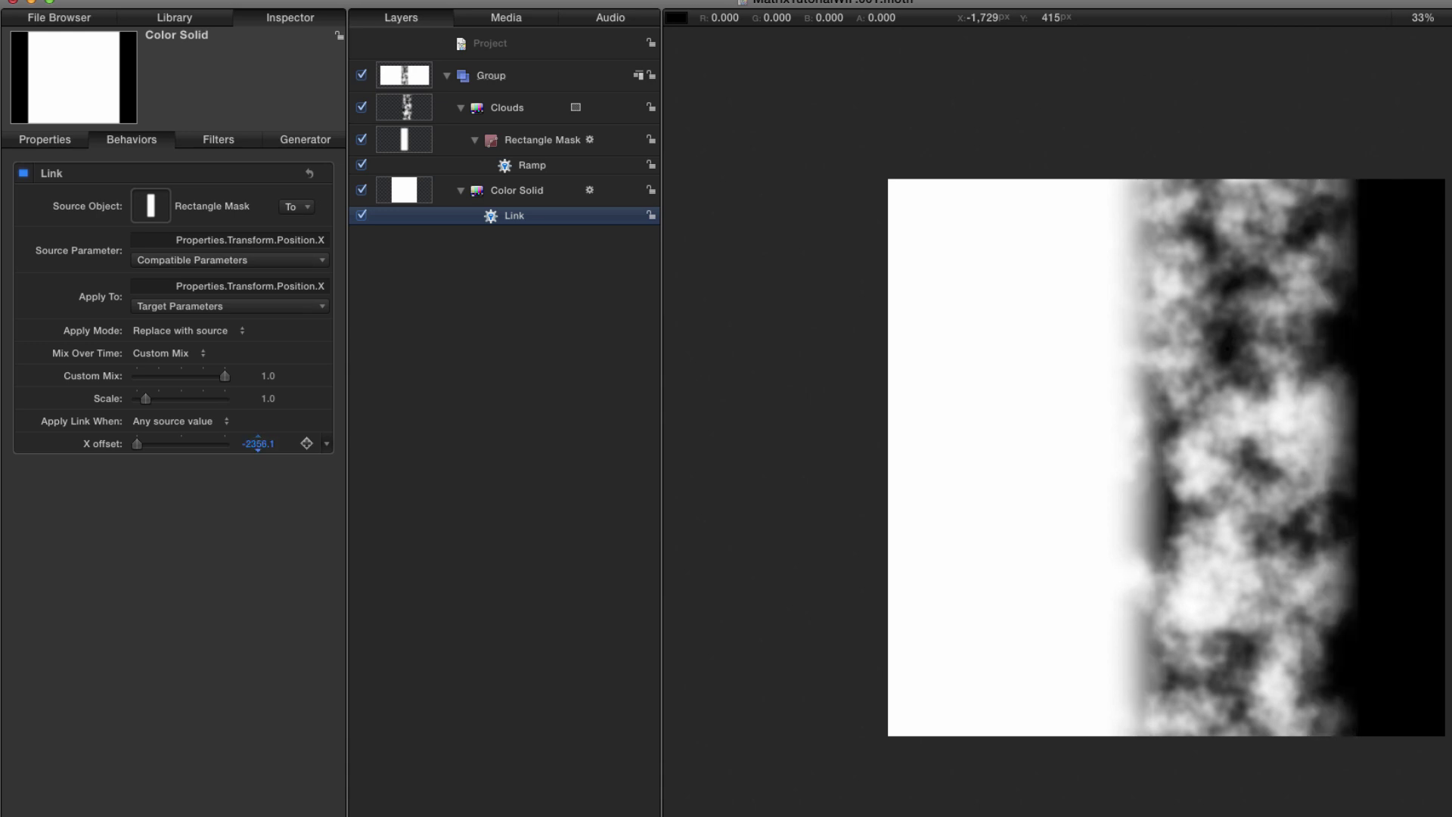
drag(258, 444, 258, 444)
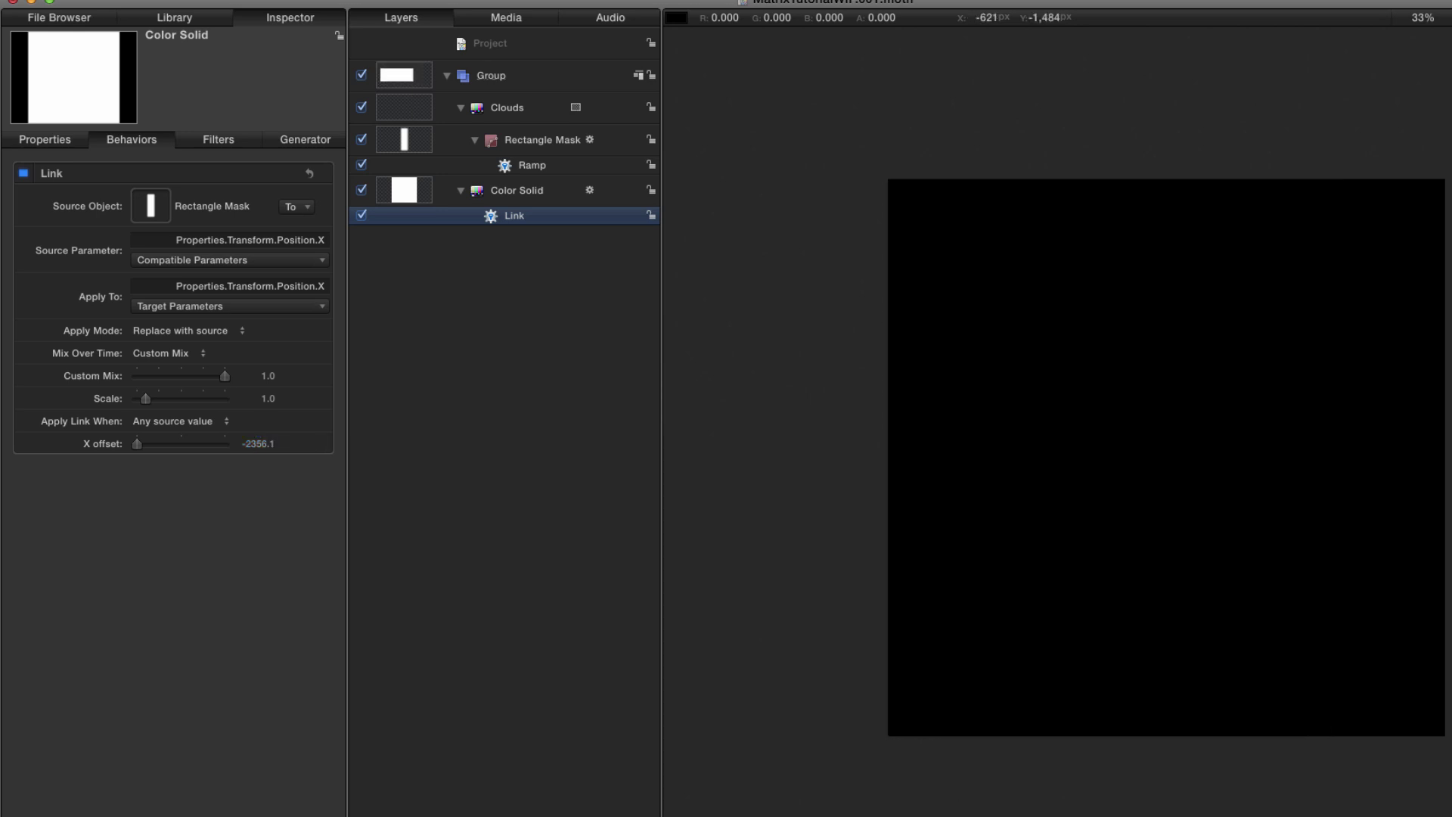
key(space)
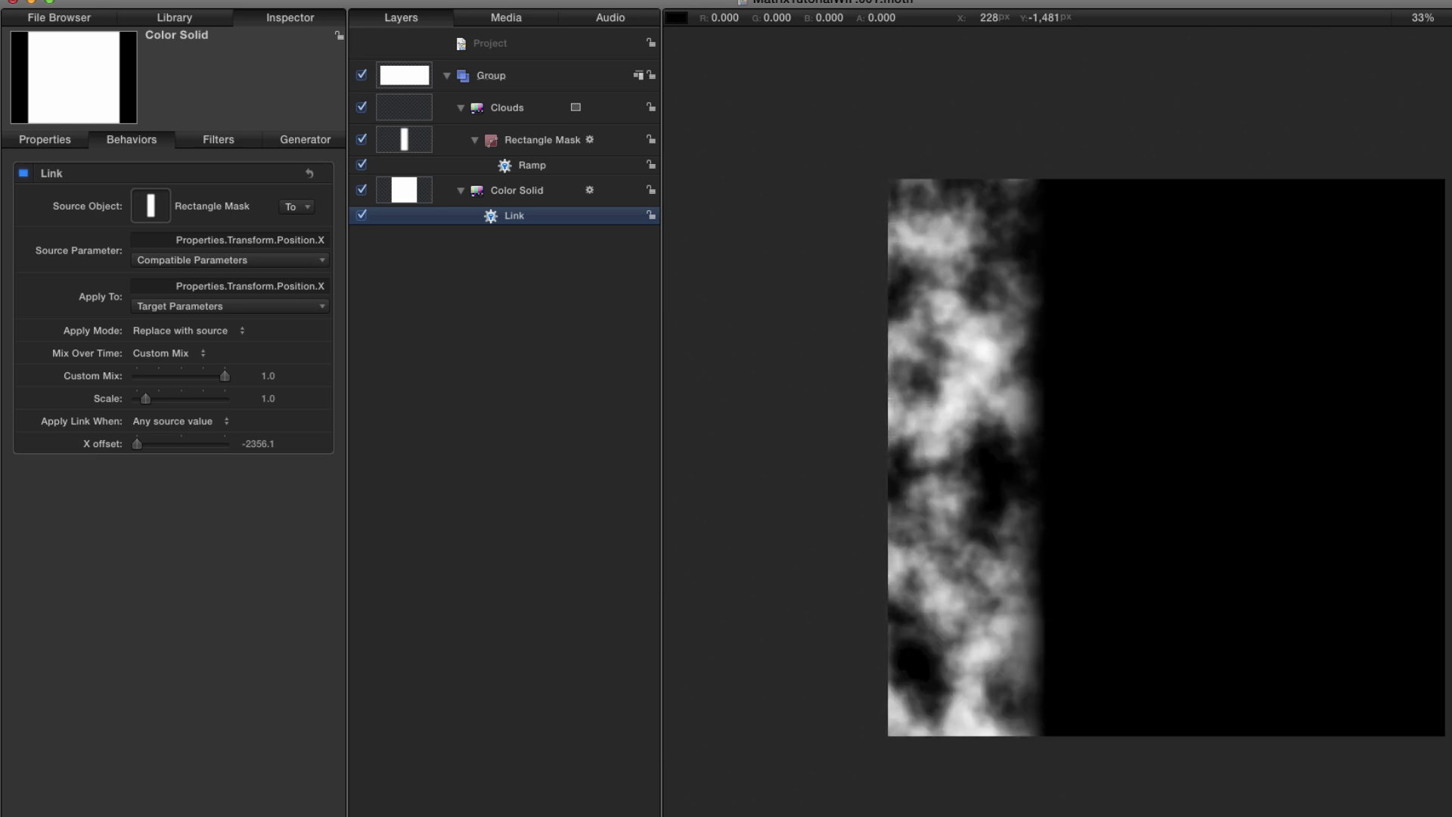
- Wrap the Clouds layer in a new group named EDGE WIPE and start renaming the top group
click(1013, 291)
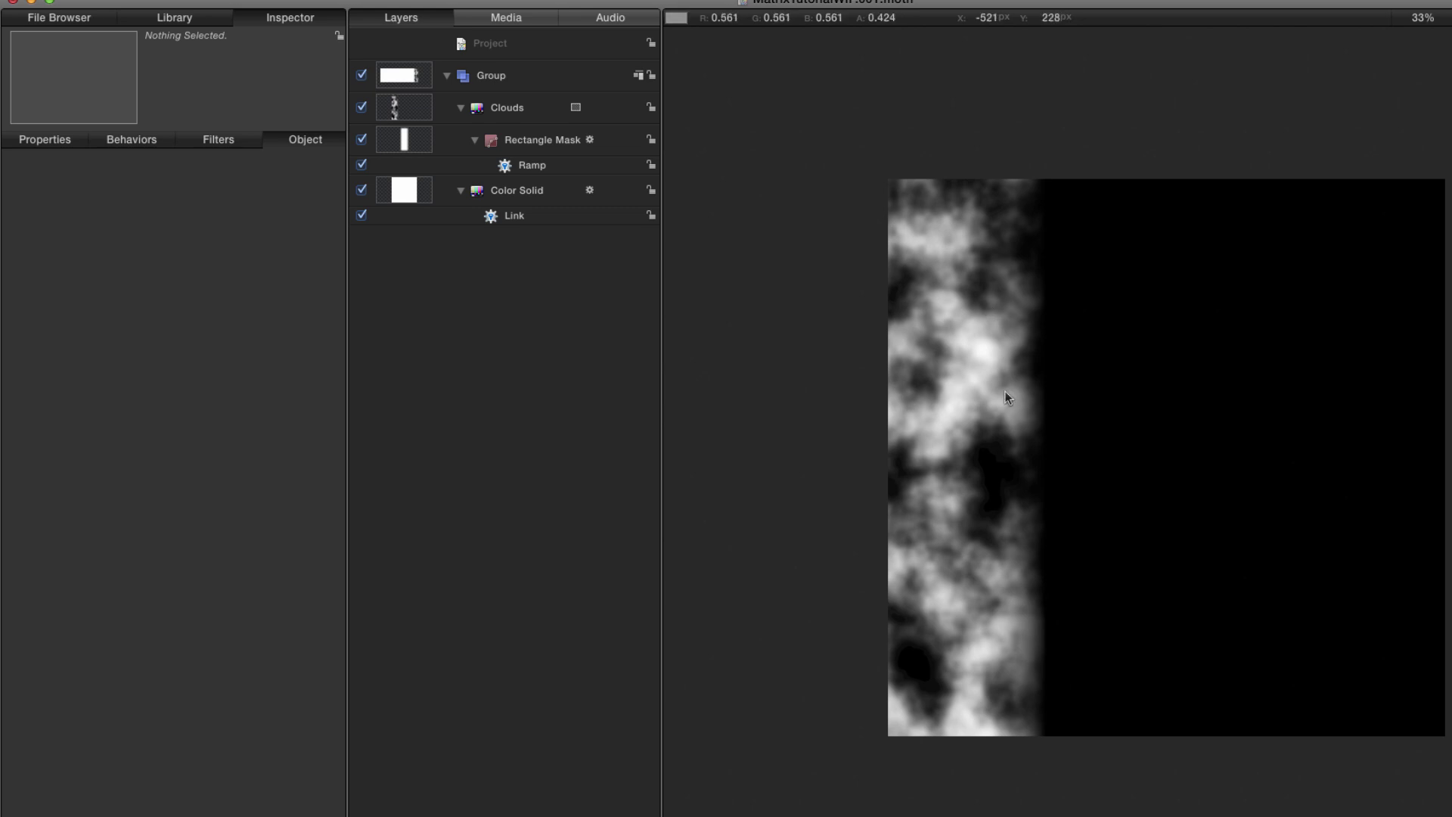
click(406, 106)
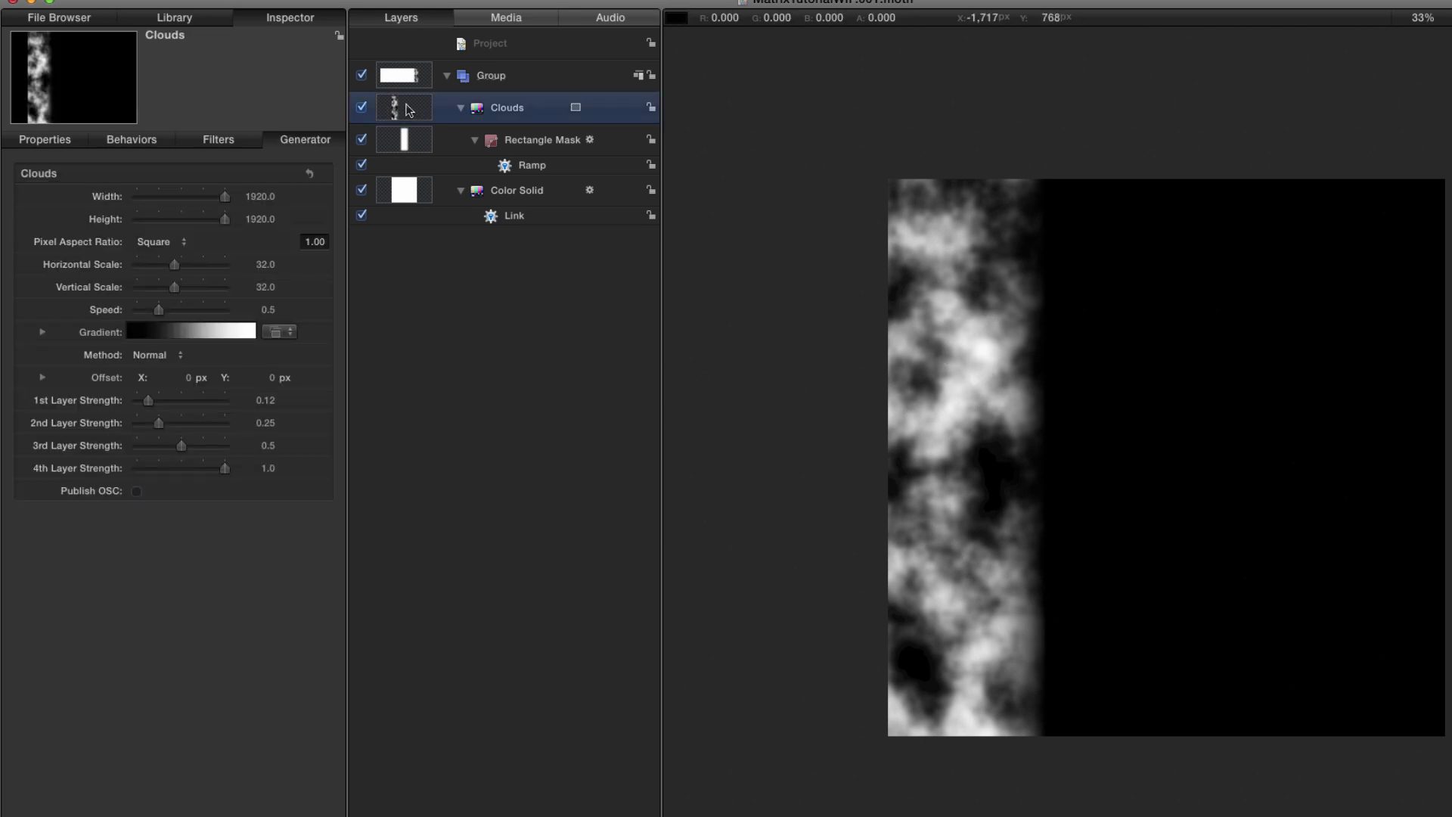
key(super+shift+g)
click(394, 139)
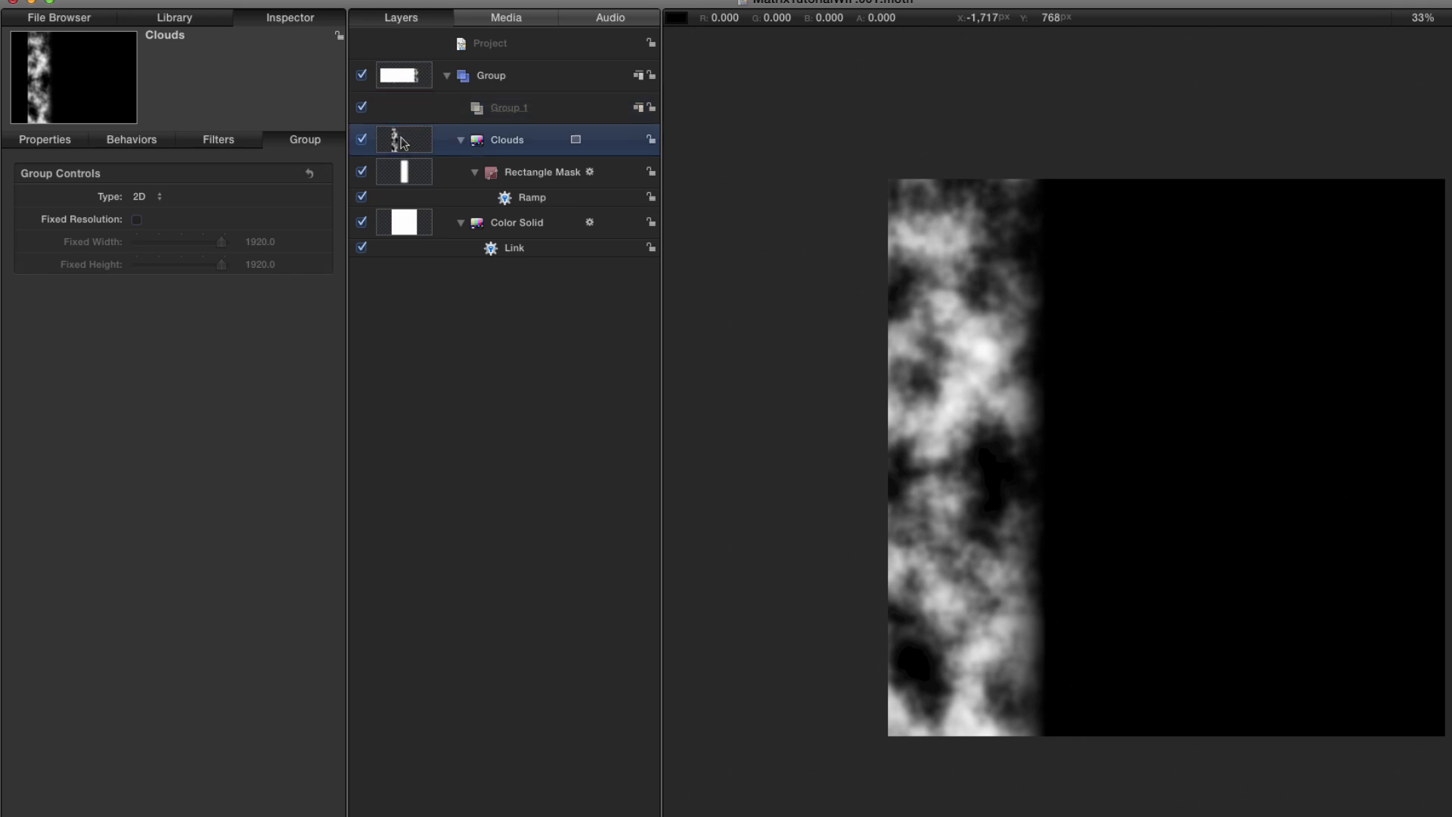
drag(394, 141, 524, 109)
double_click(508, 108)
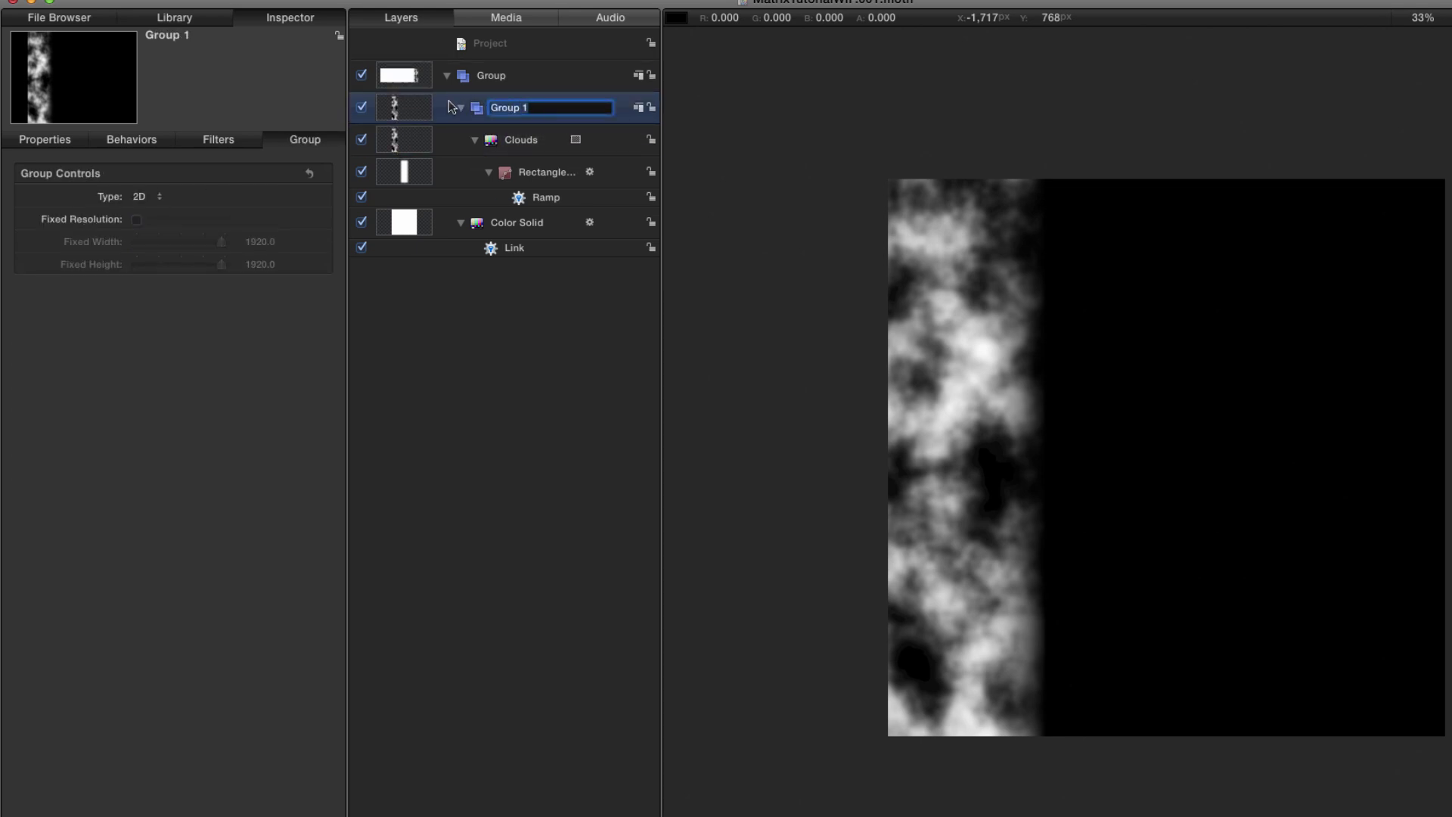
text(EDGE WIPE)
key(Return)
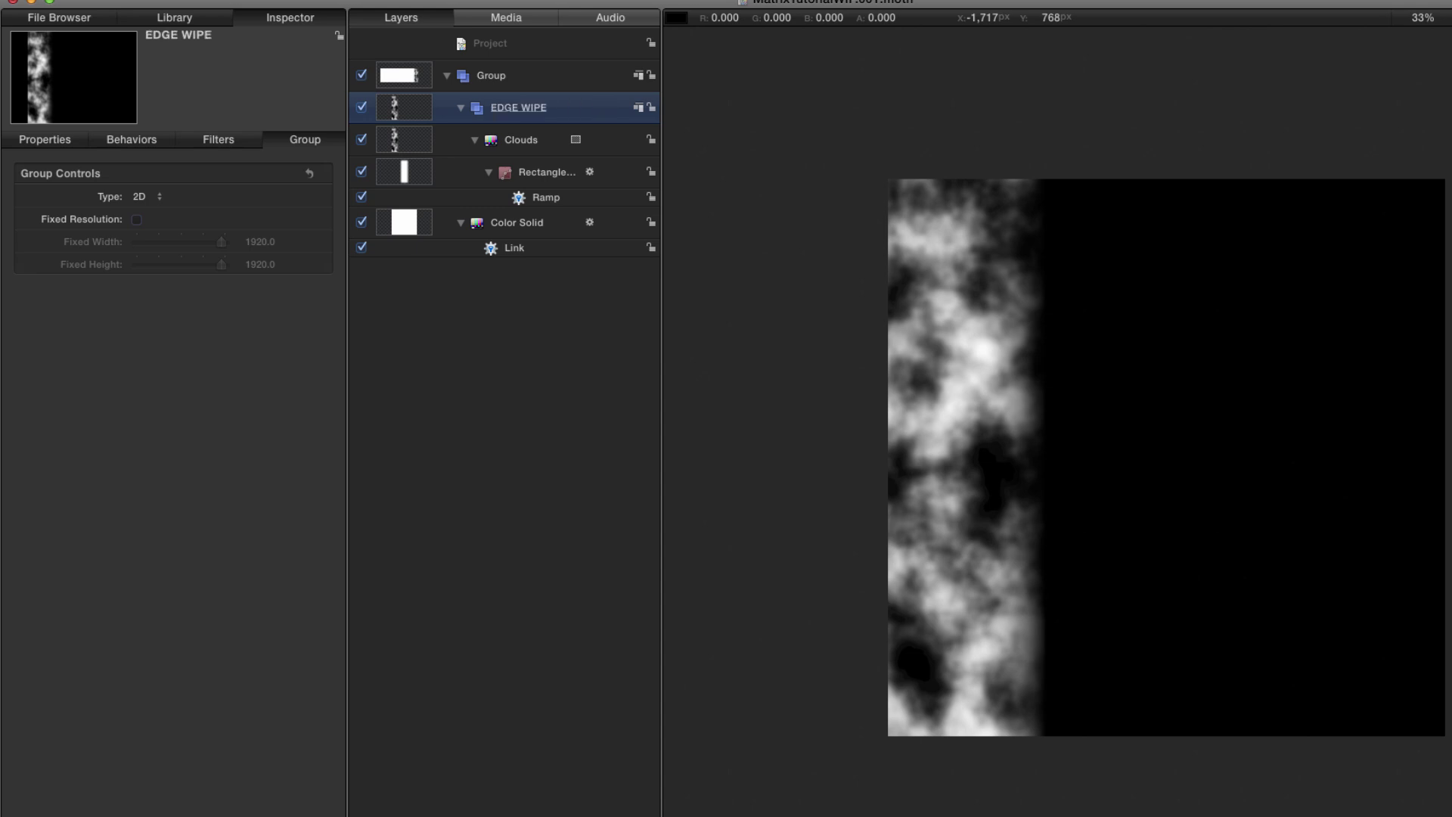
double_click(499, 75)
- Name the top group MAIN WIPE and apply the Underwater distortion filter to EDGE WIPE
text(MAIN WIPE)
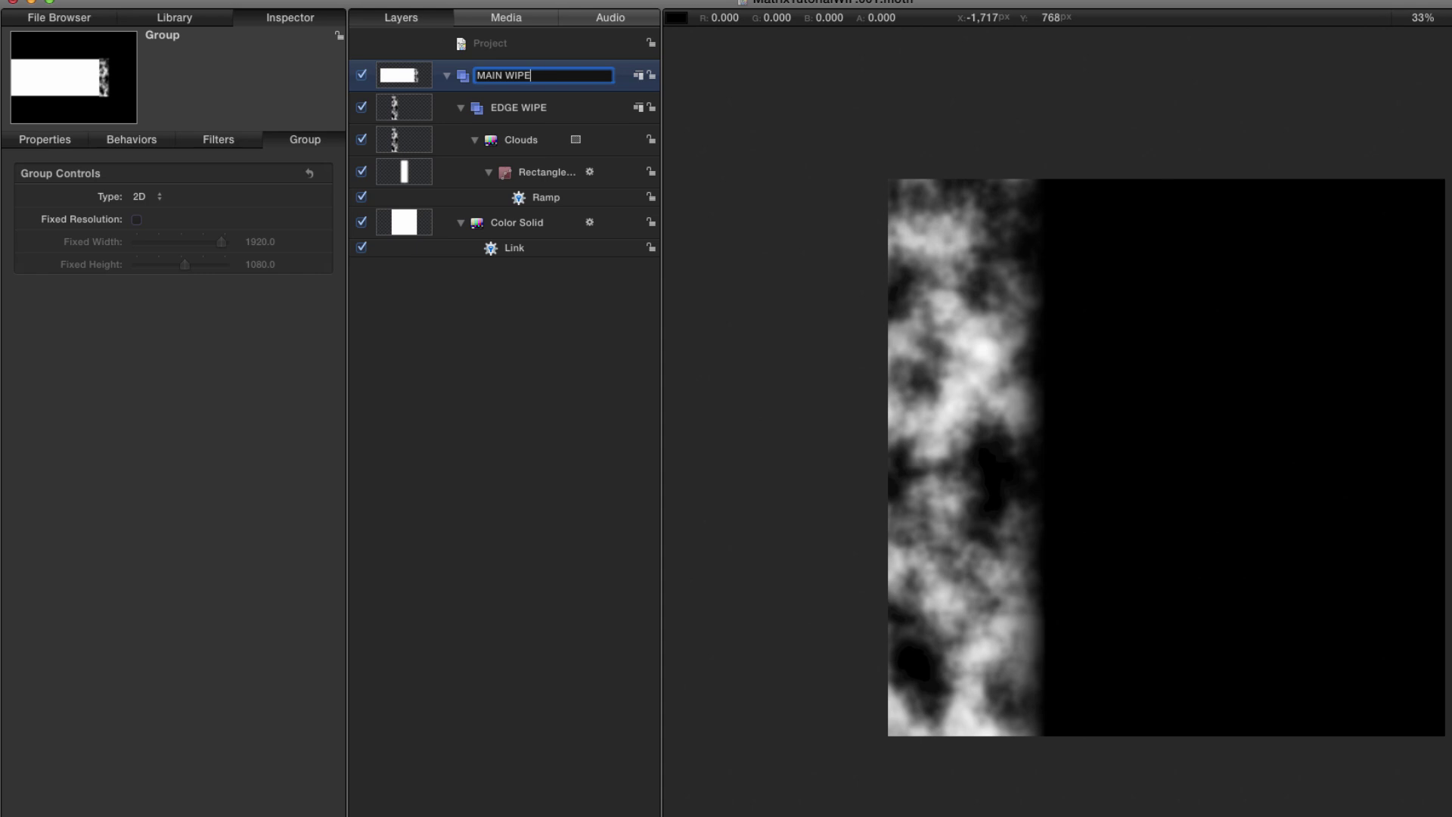
key(Return)
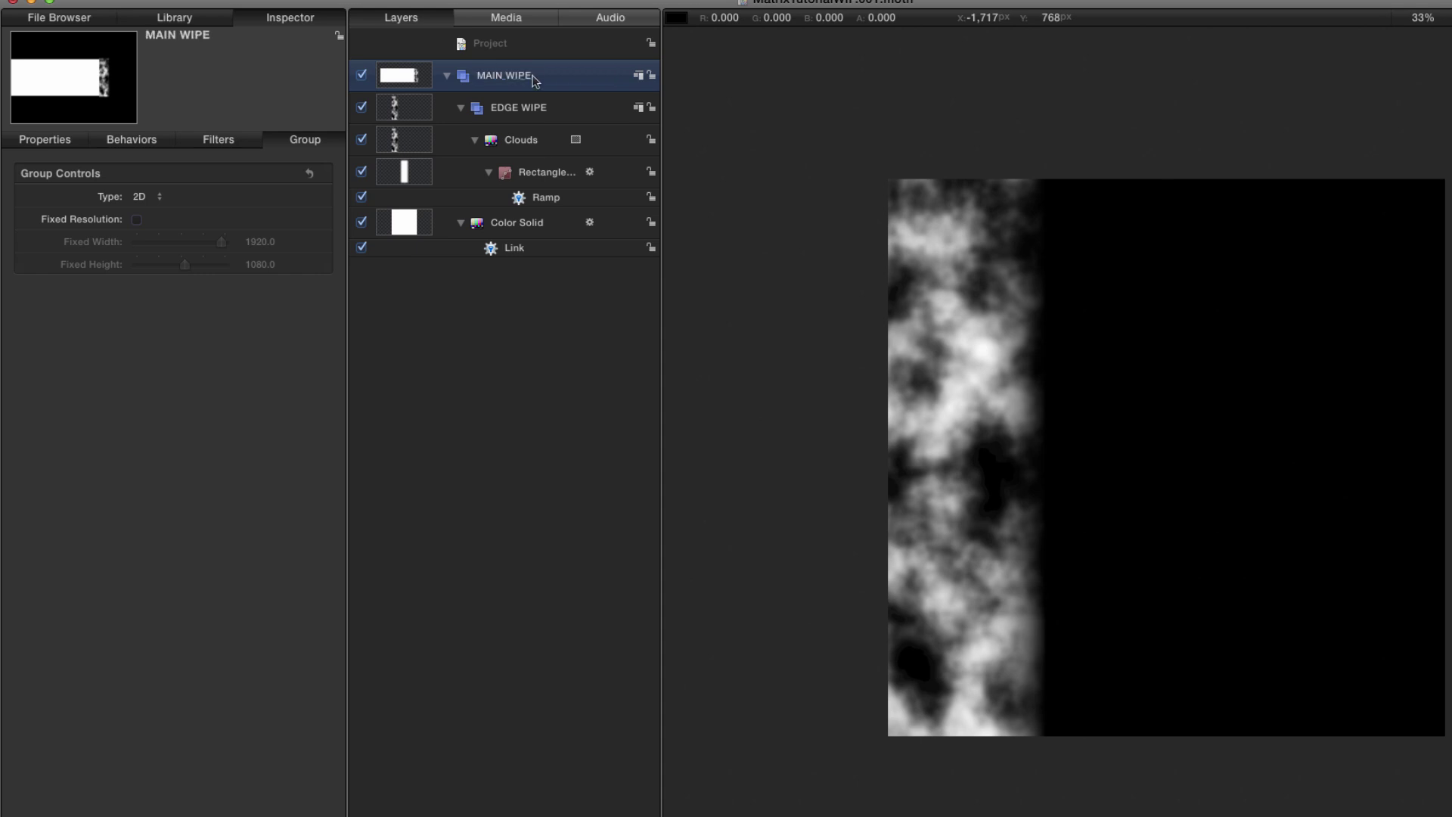
click(409, 111)
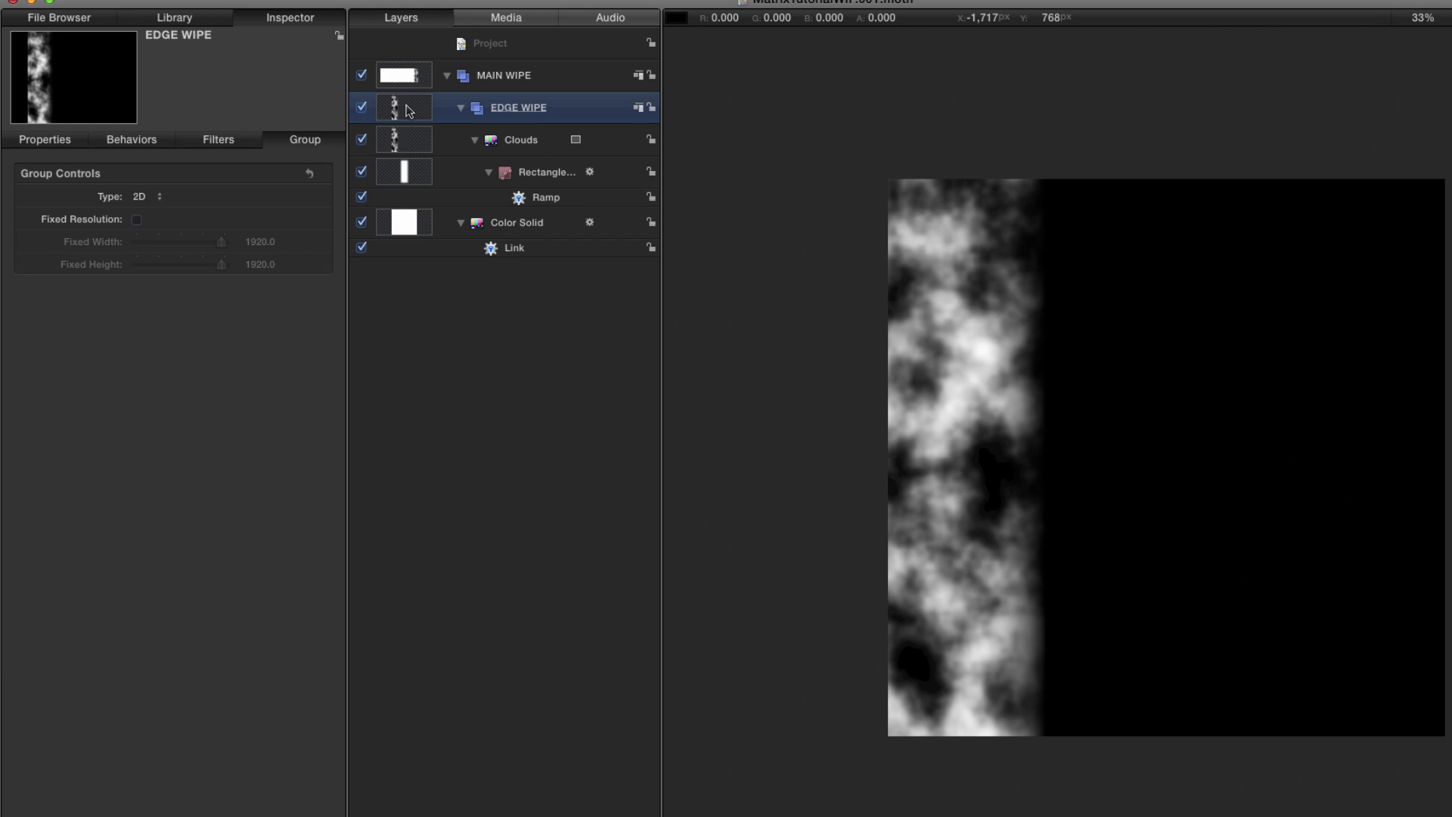
key(super+2)
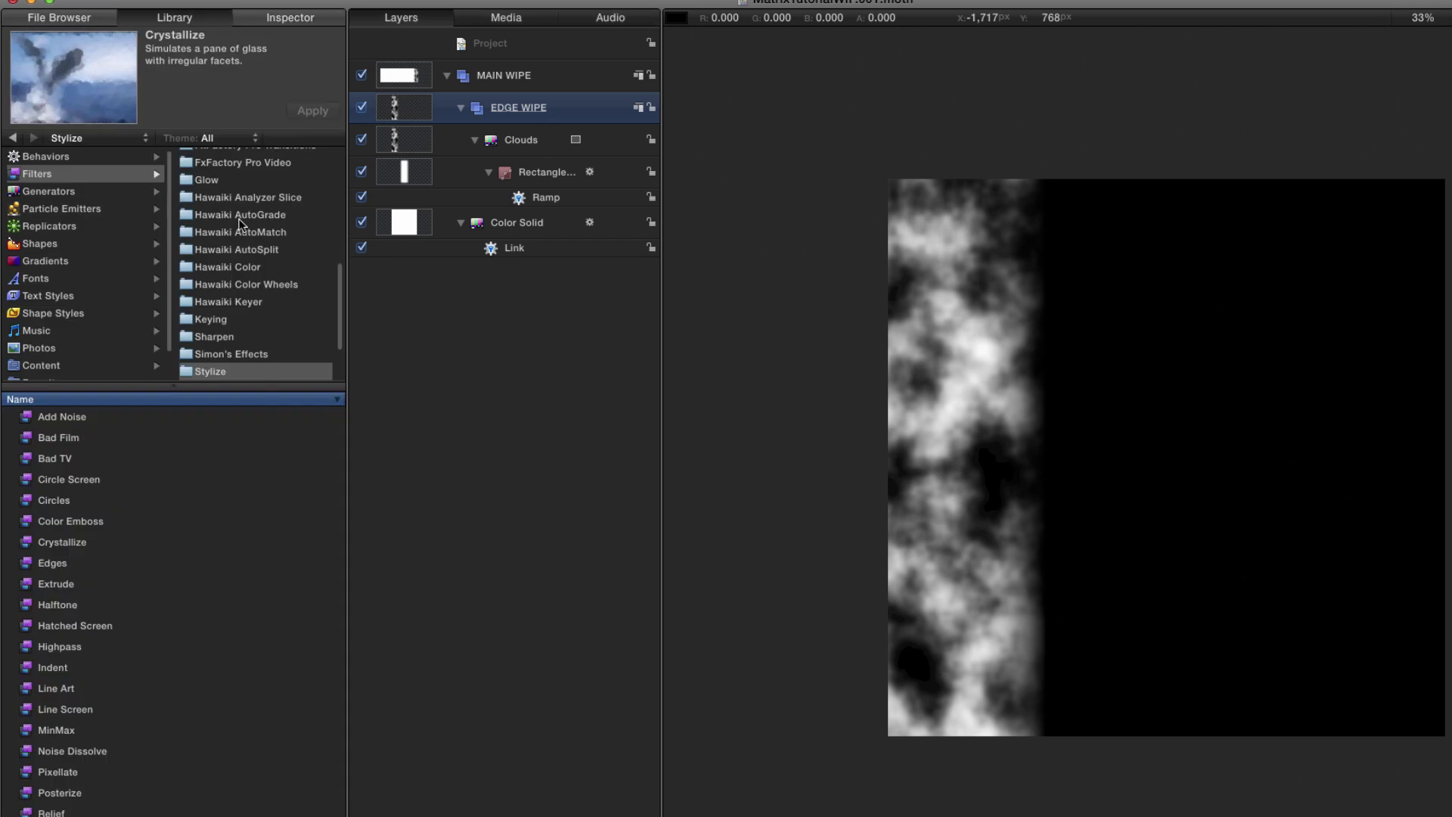
scroll(241, 227, up, 10)
click(228, 195)
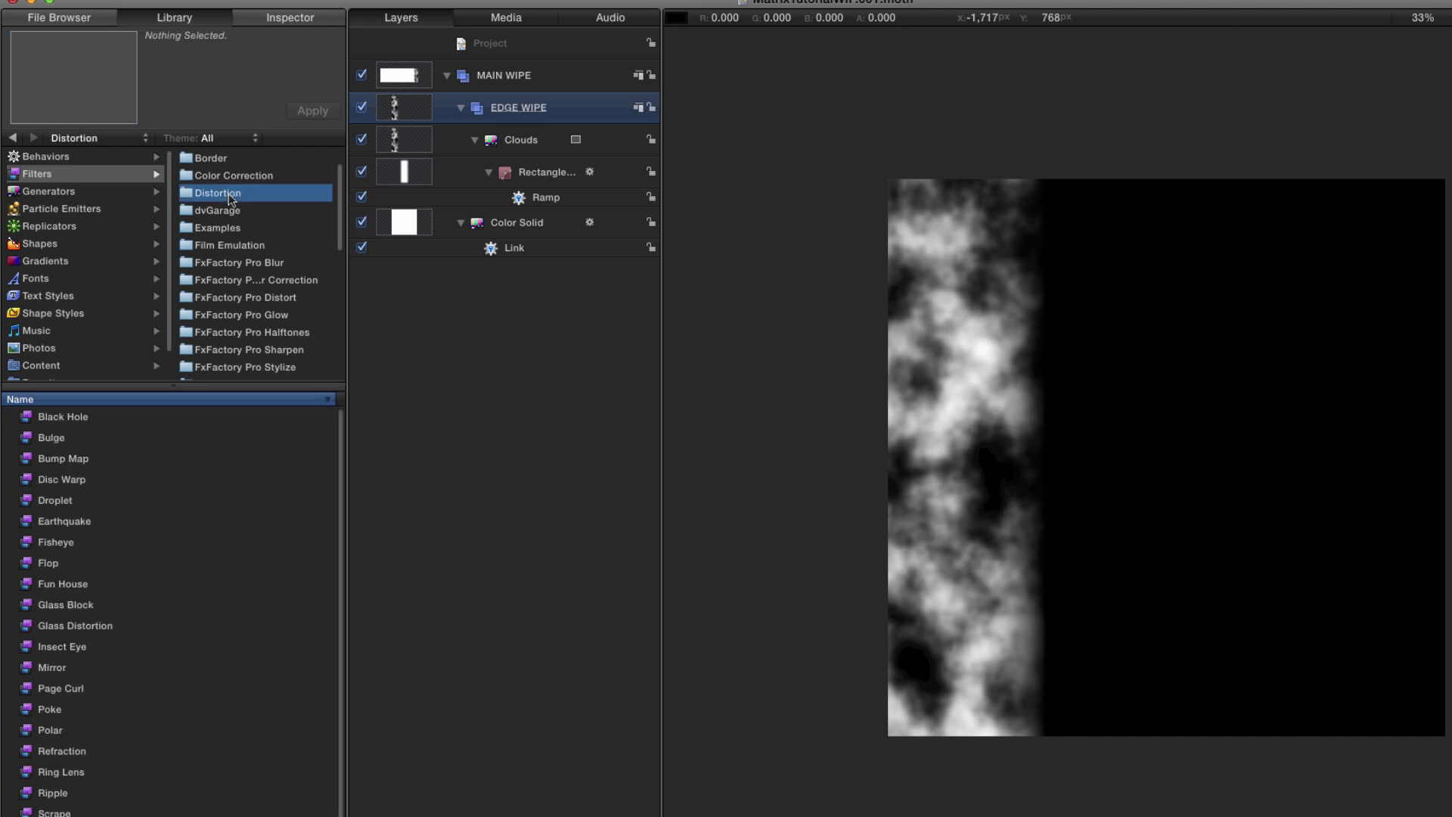
click(26, 741)
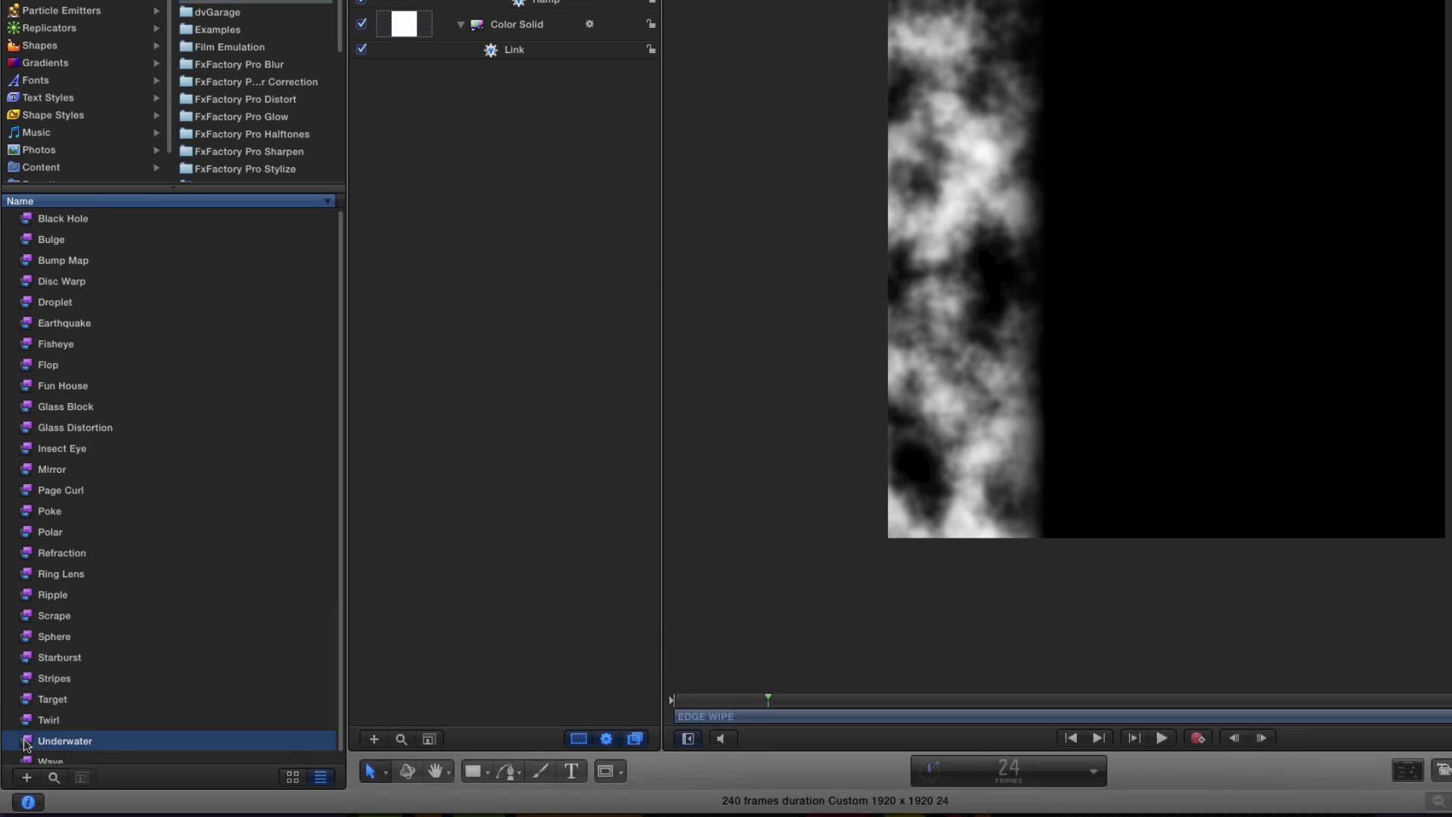
drag(25, 741, 887, 255)
drag(886, 446, 400, 98)
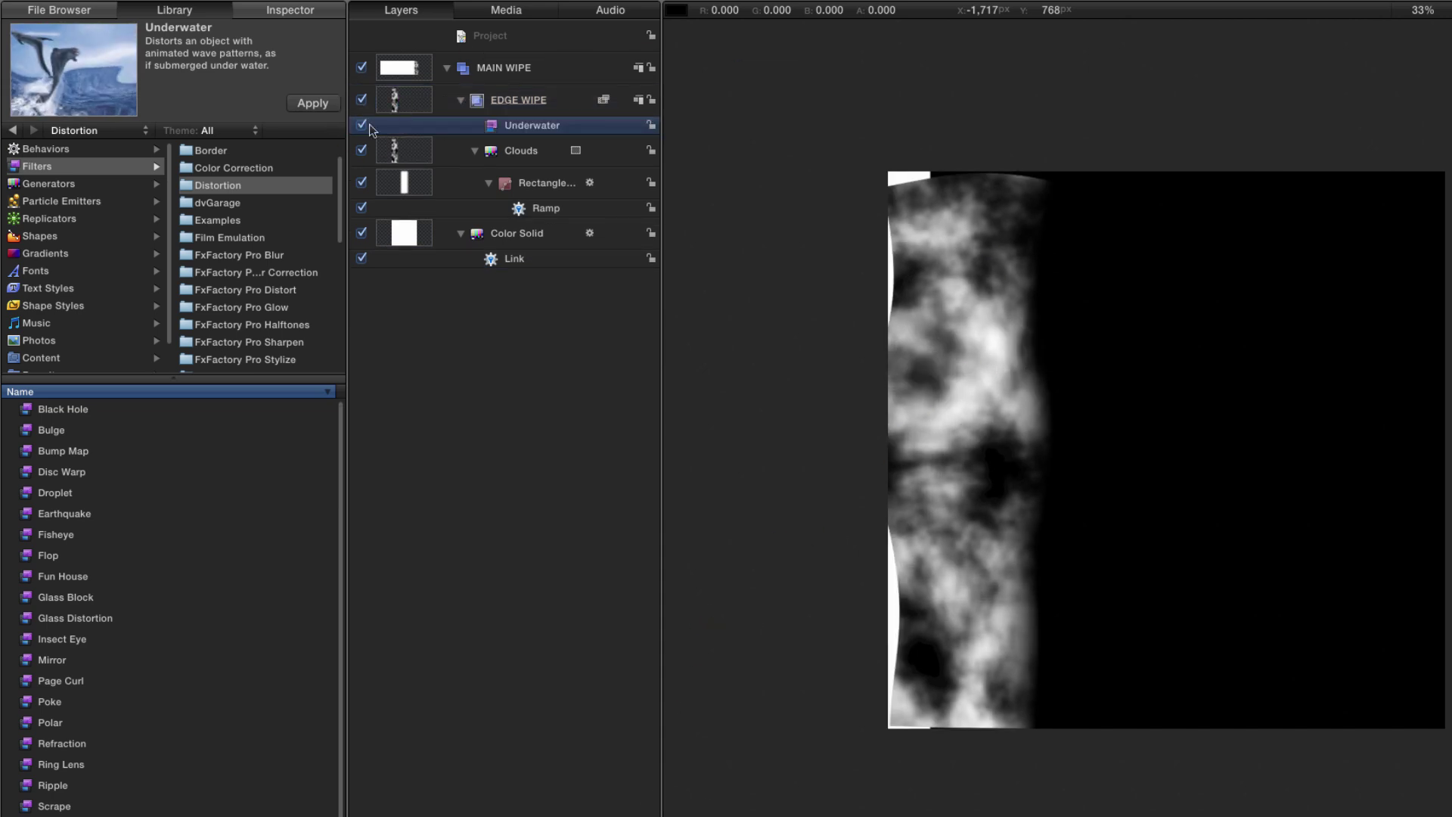
- Apply the Stylize > Crystallize filter to the EDGE WIPE group
scroll(257, 338, down, 5)
scroll(257, 338, down, 4)
click(212, 319)
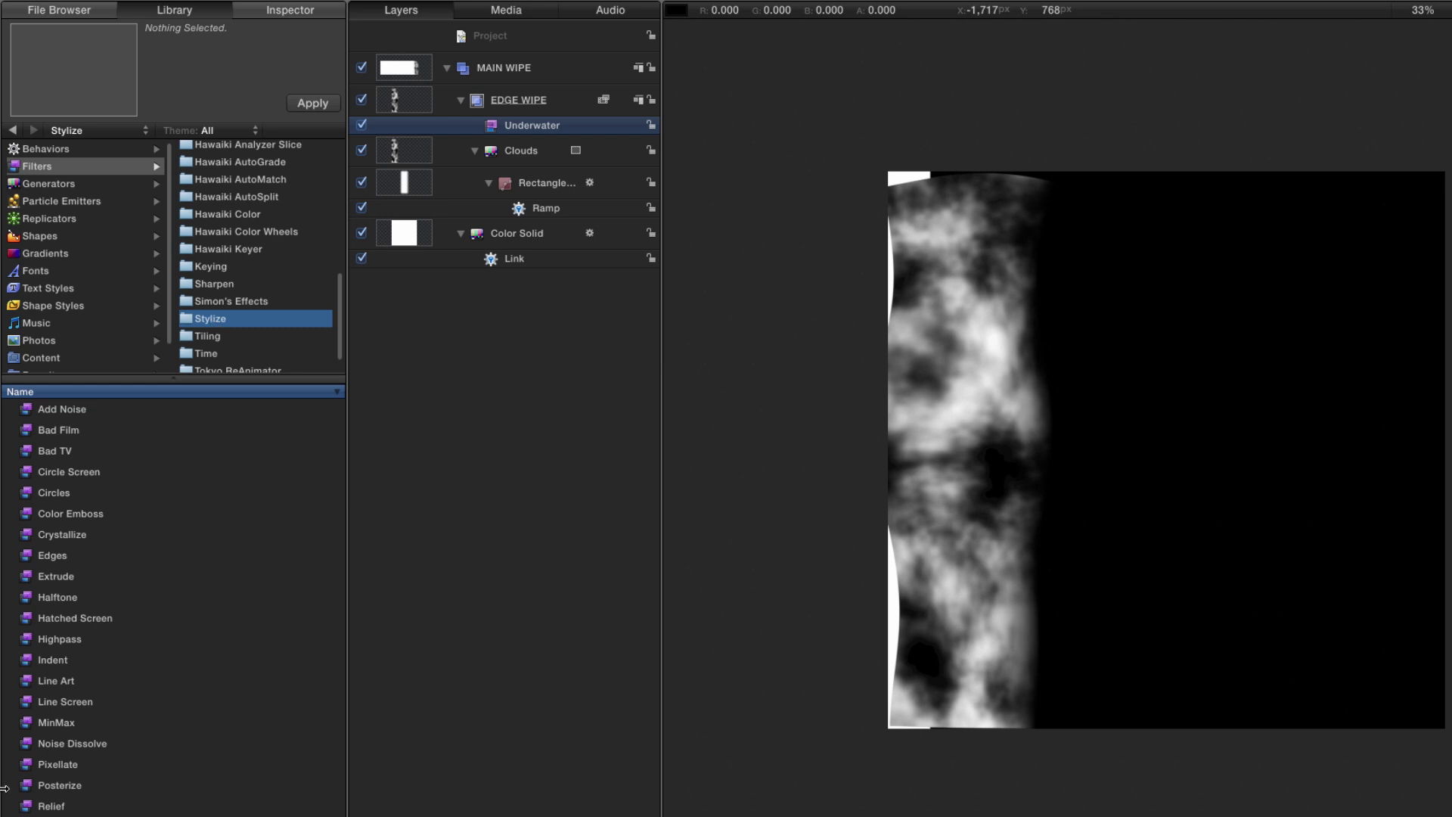
click(29, 536)
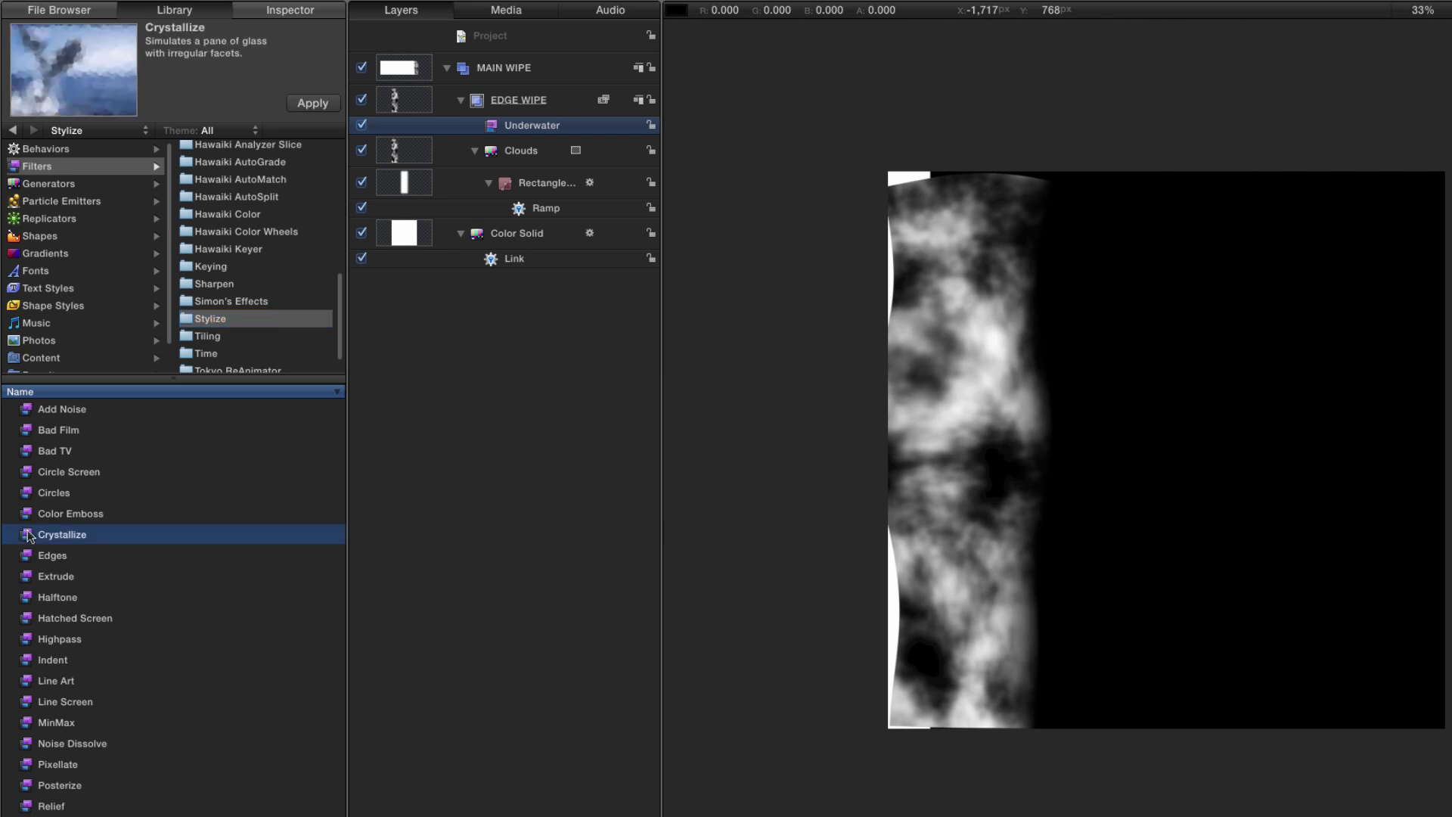
drag(28, 536, 542, 115)
- Set Underwater to Size 1.0, Speed 0, Refraction 200, with Repeat Edges enabled
key(super+3)
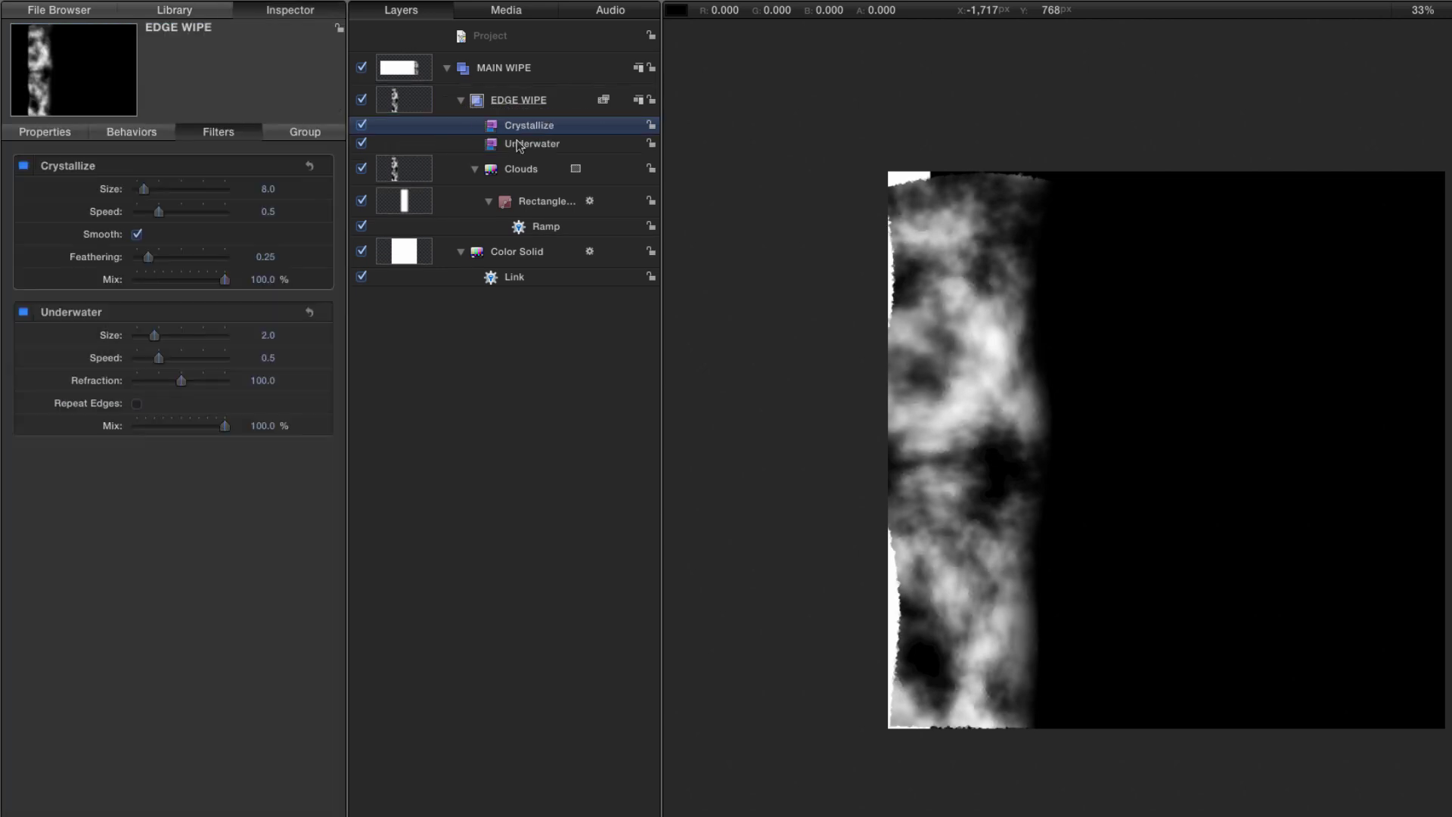
click(269, 335)
text(1)
key(Return)
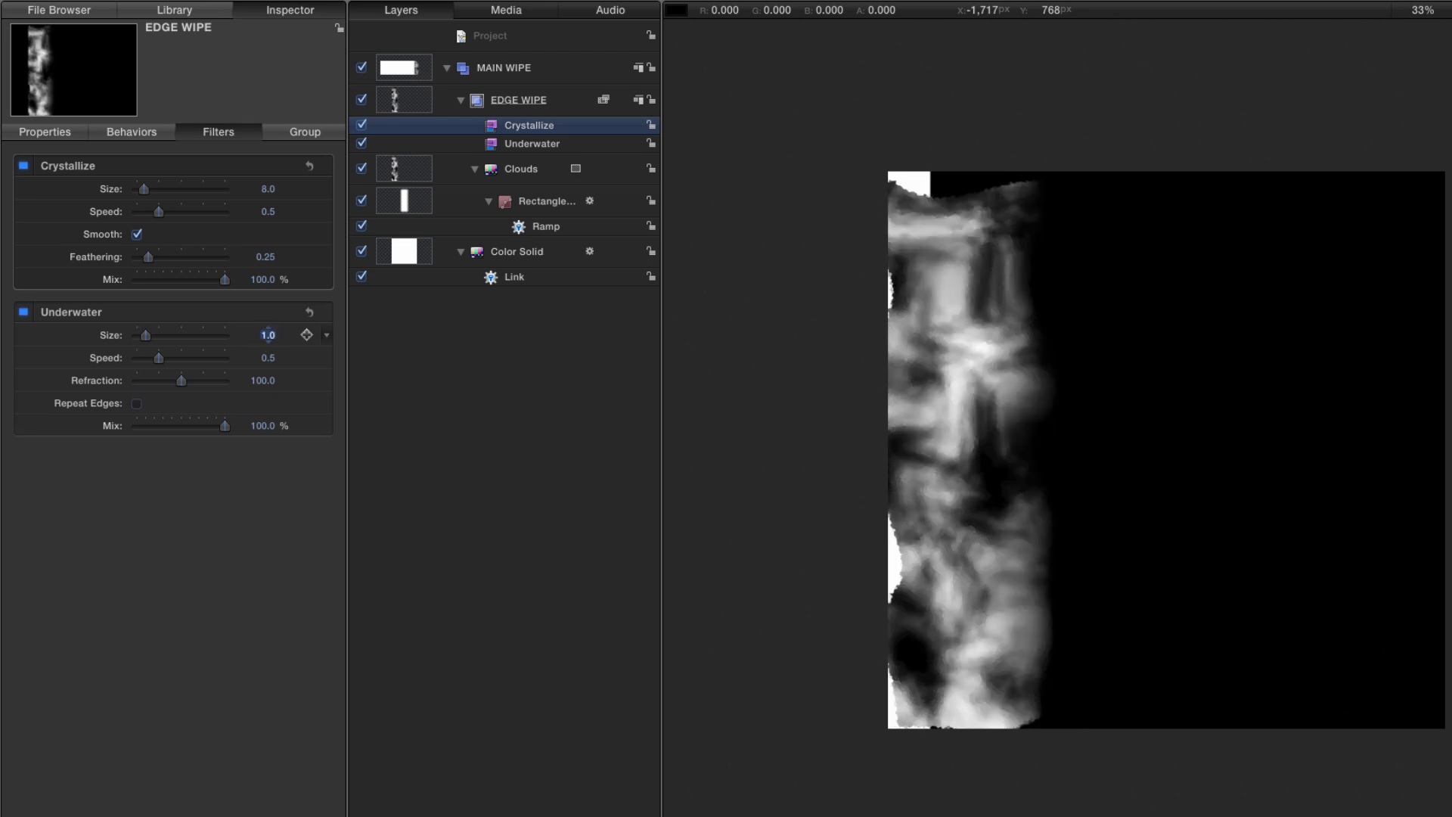
drag(268, 358, 249, 358)
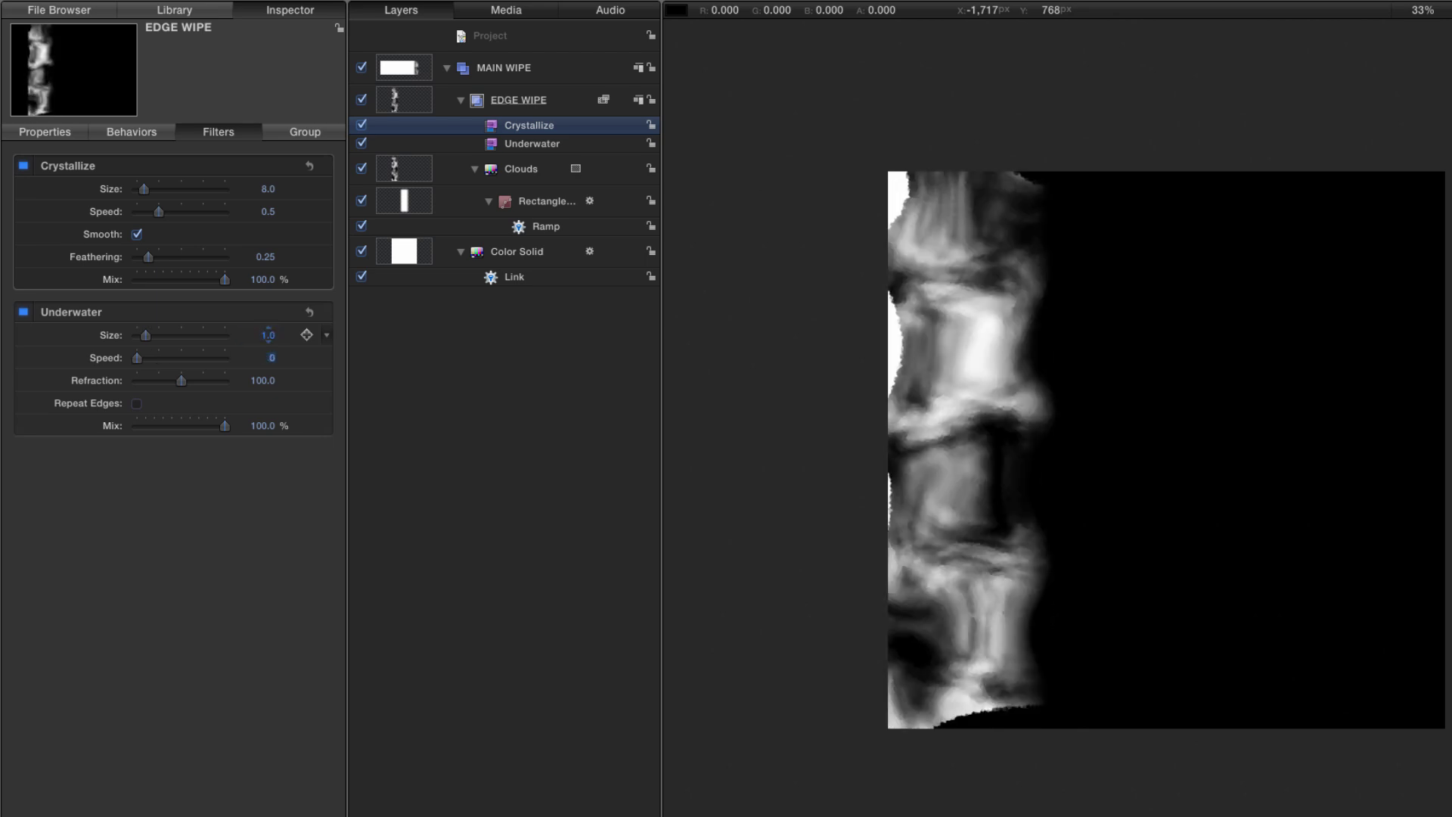
click(263, 380)
text(200)
key(Return)
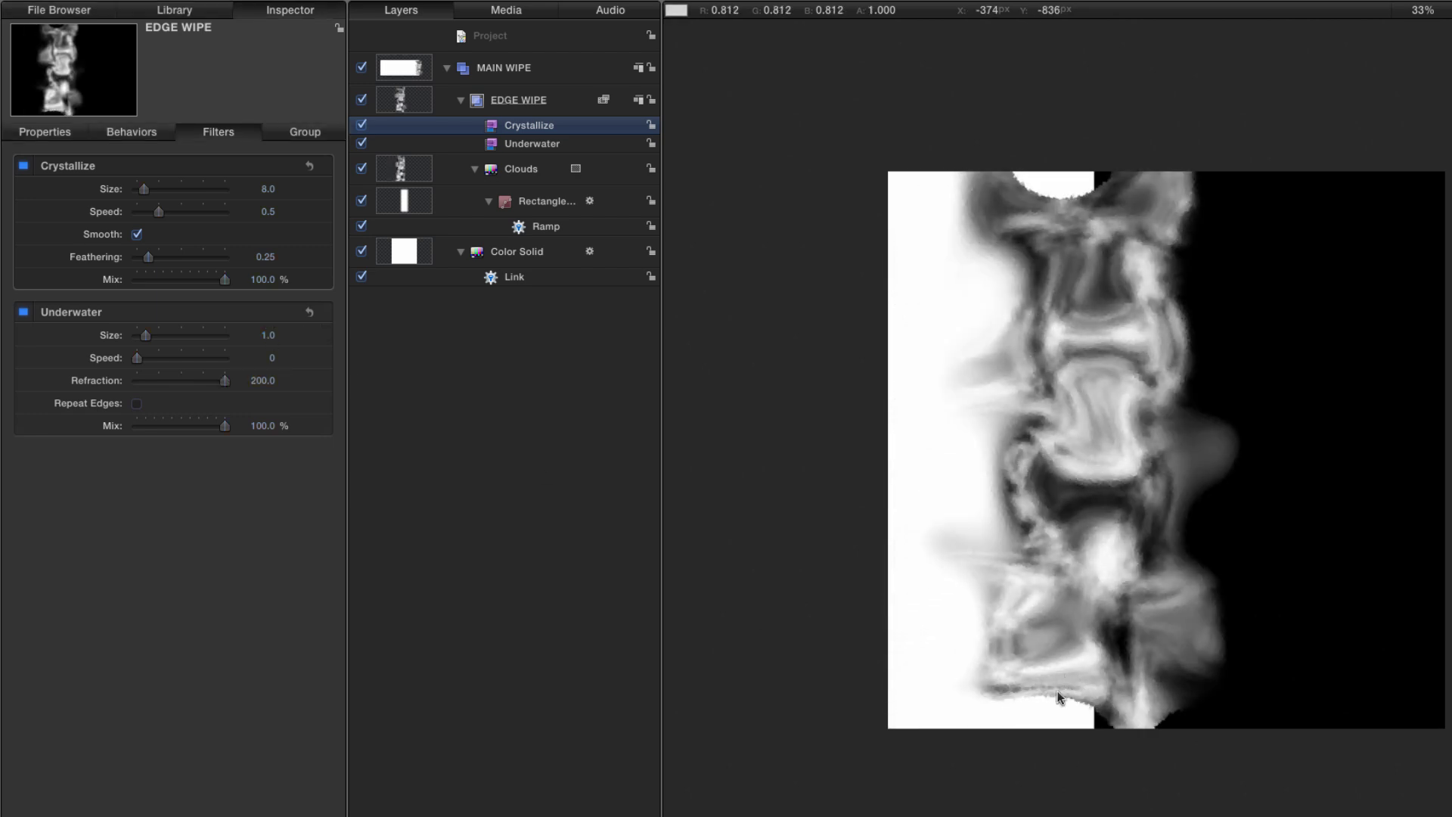
click(137, 404)
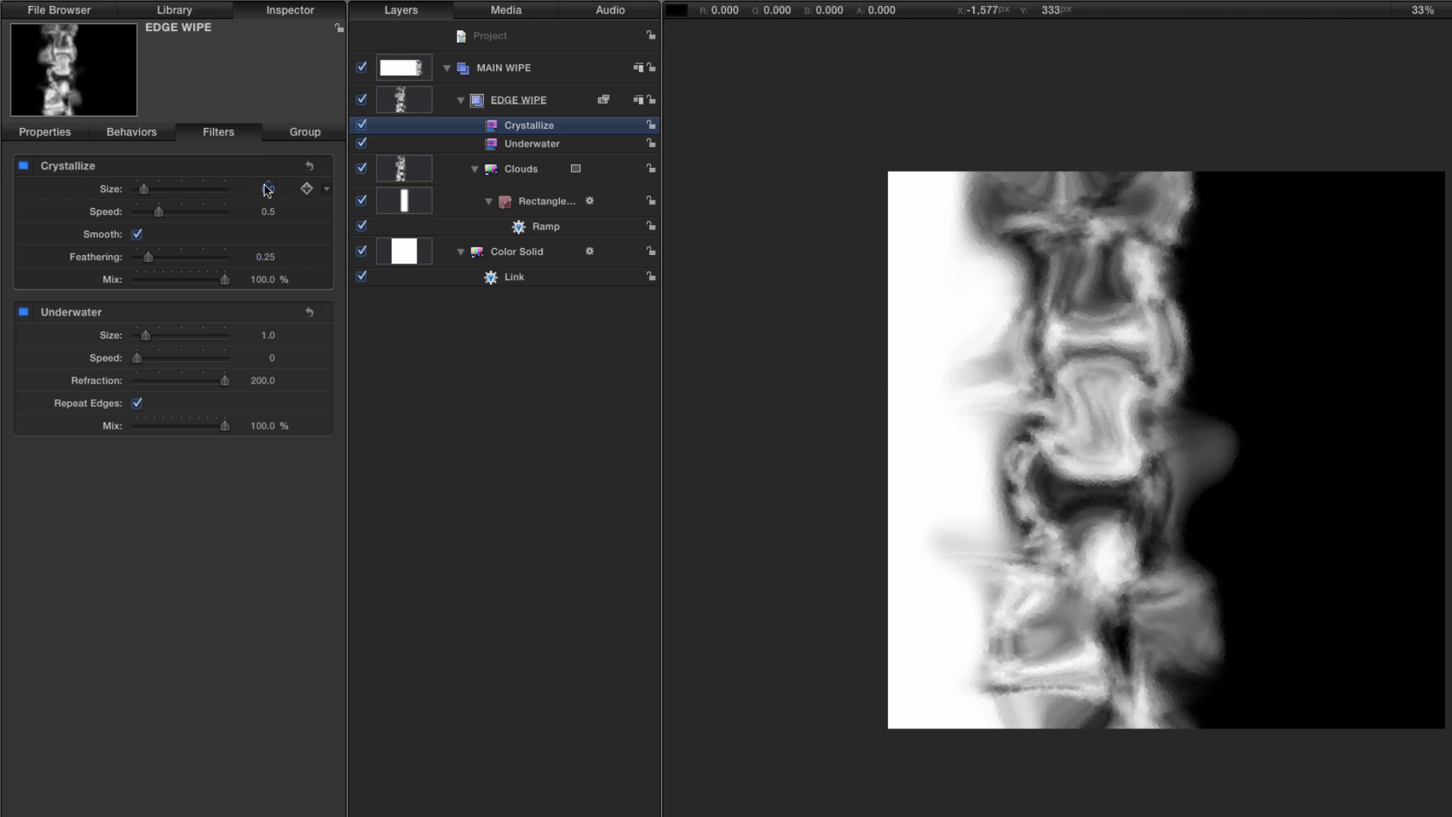
- Set Crystallize Speed 0 and Size 25, then preview the faceted wipe
click(269, 212)
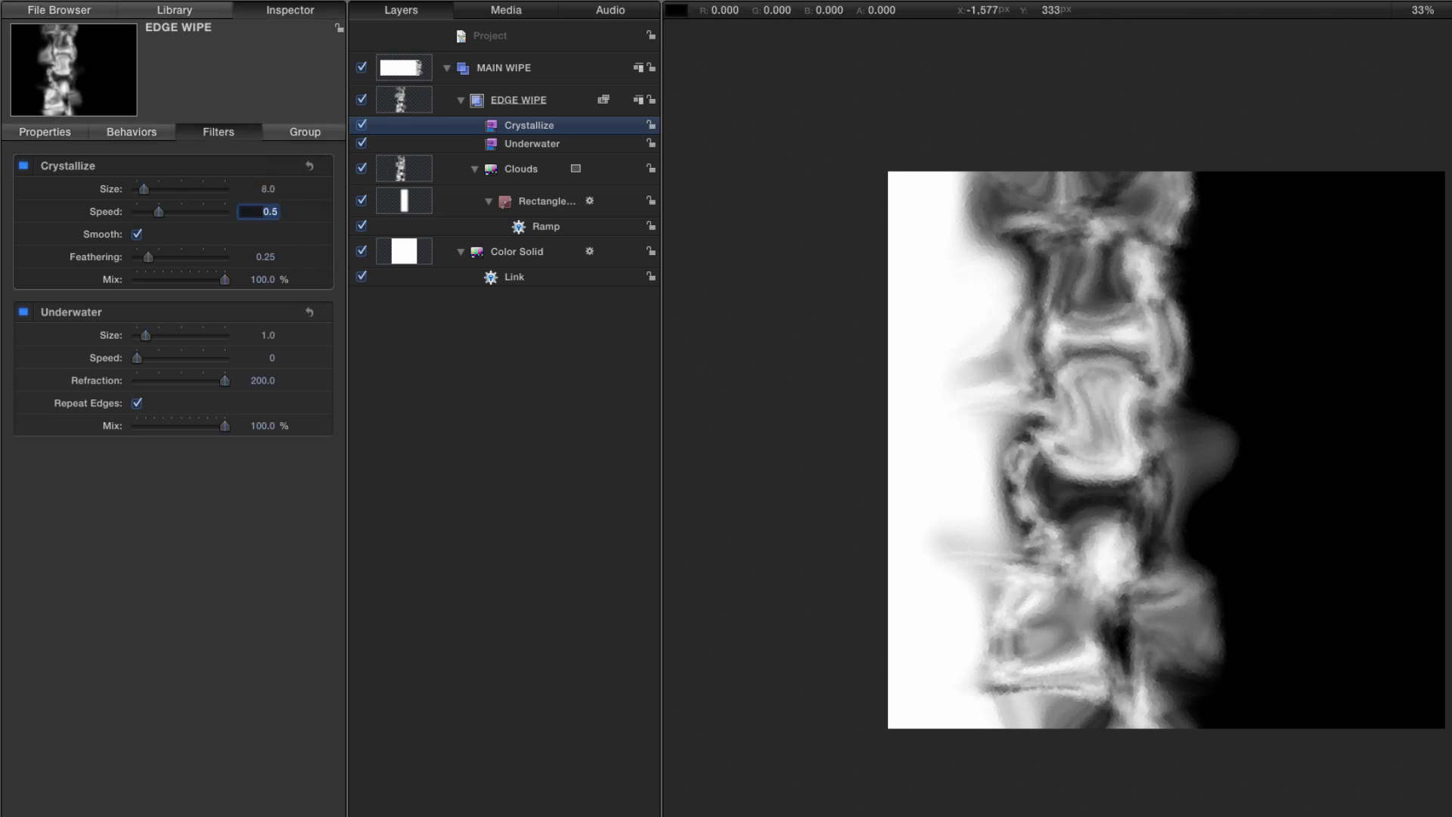
text(0)
key(Return)
click(269, 189)
key(Return)
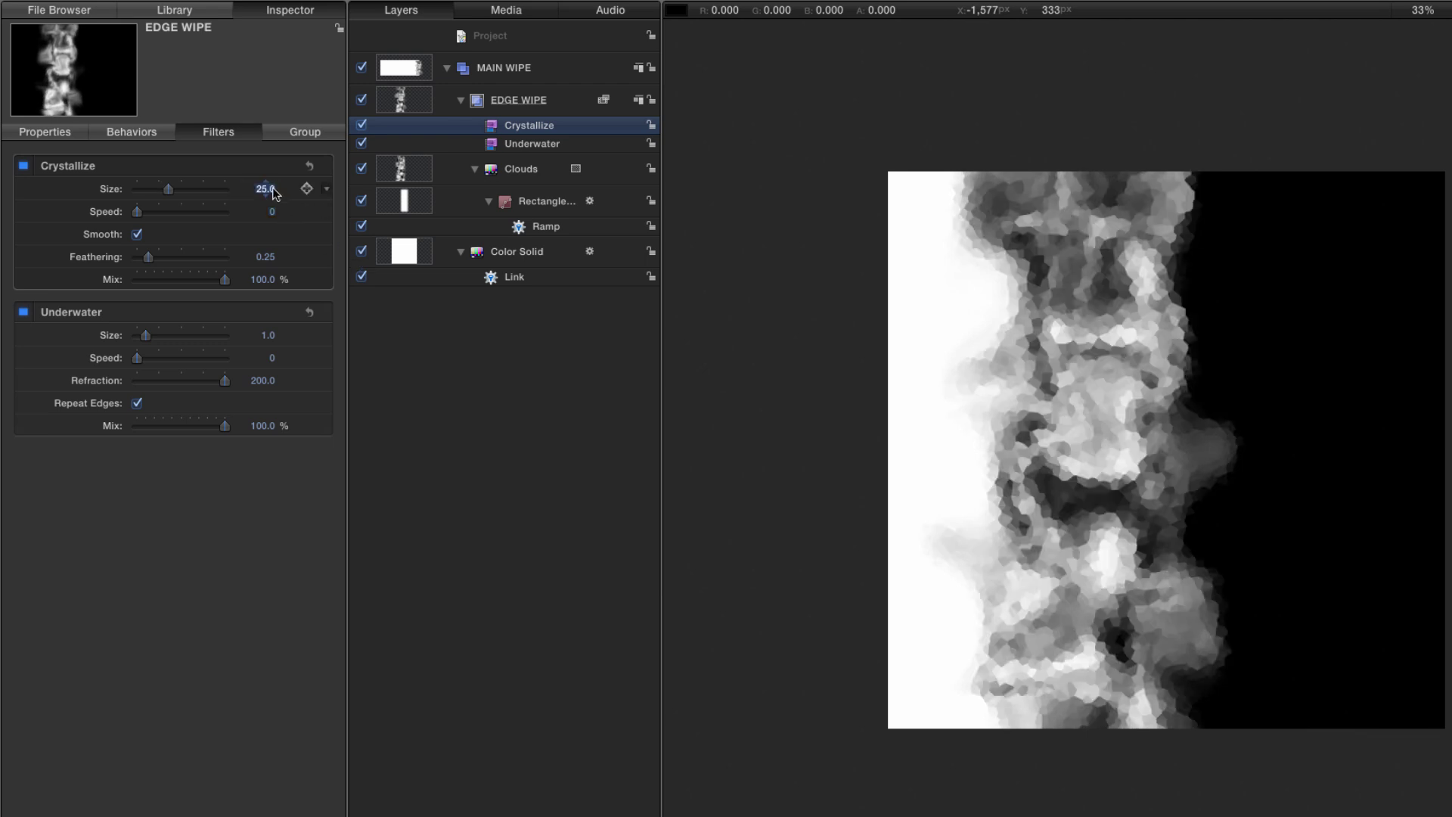
key(space)
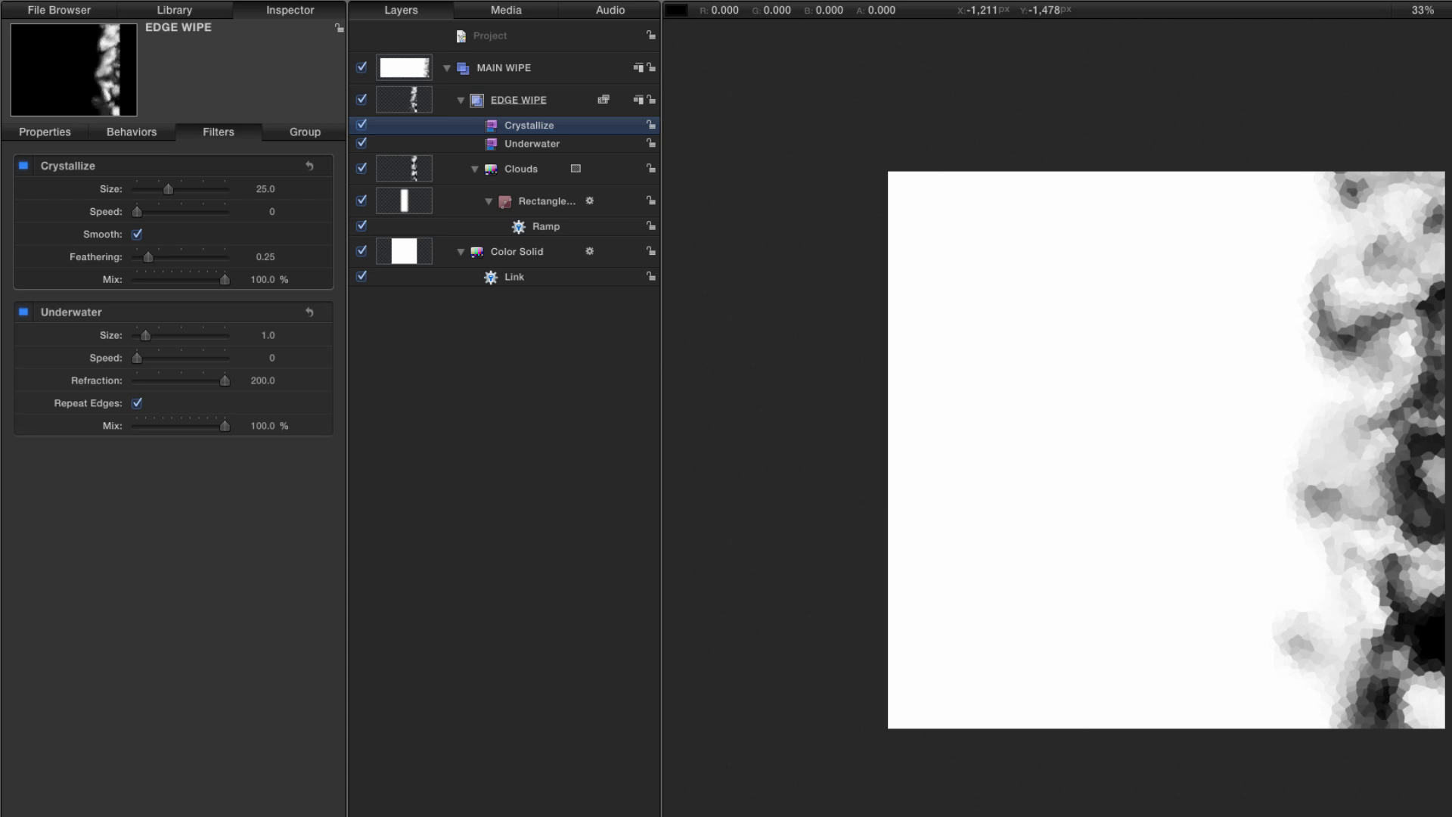
key(space)
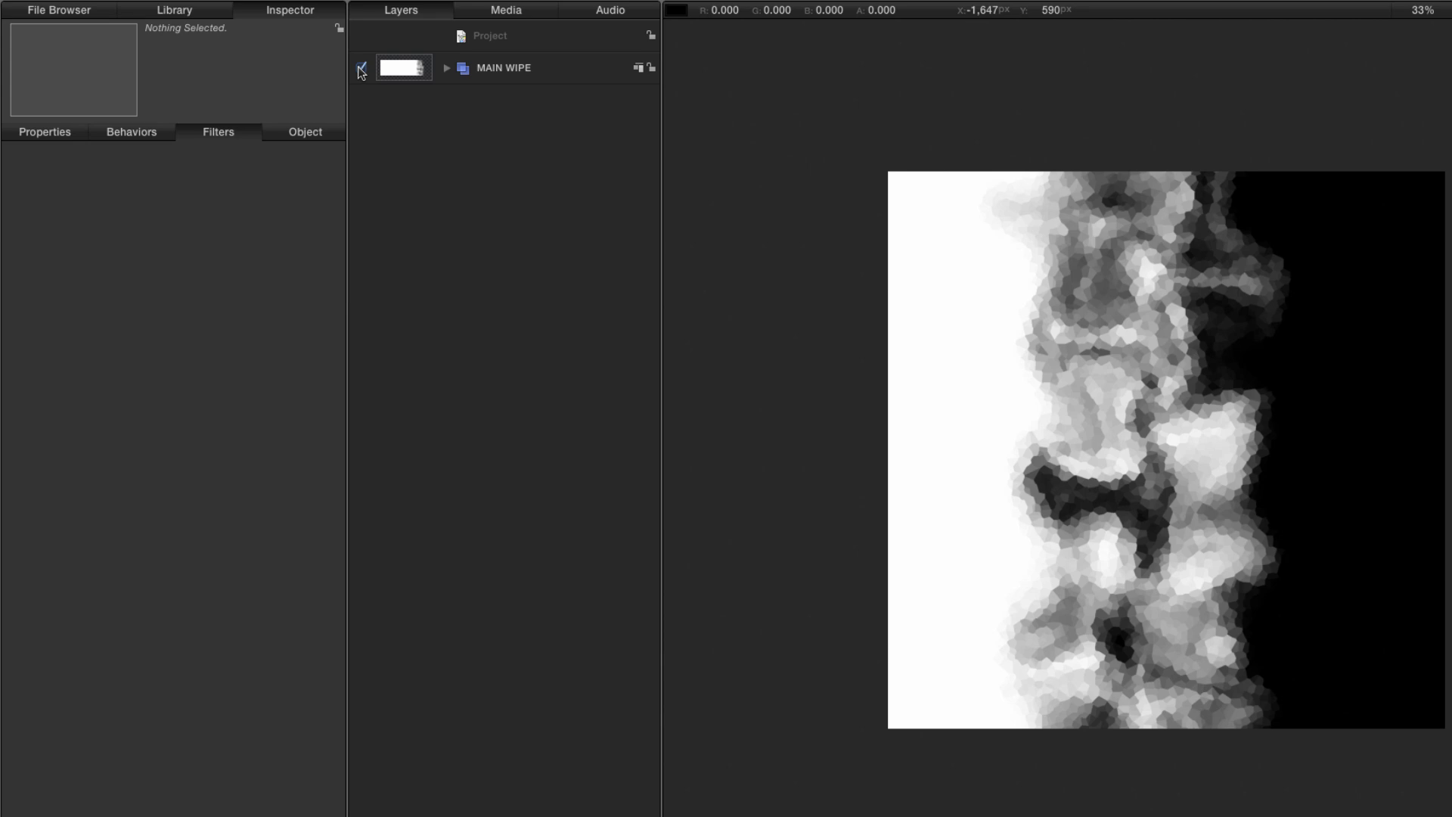
- Hide MAIN WIPE and create a new top-level group named CIRCUIT BOARD
click(361, 69)
click(496, 38)
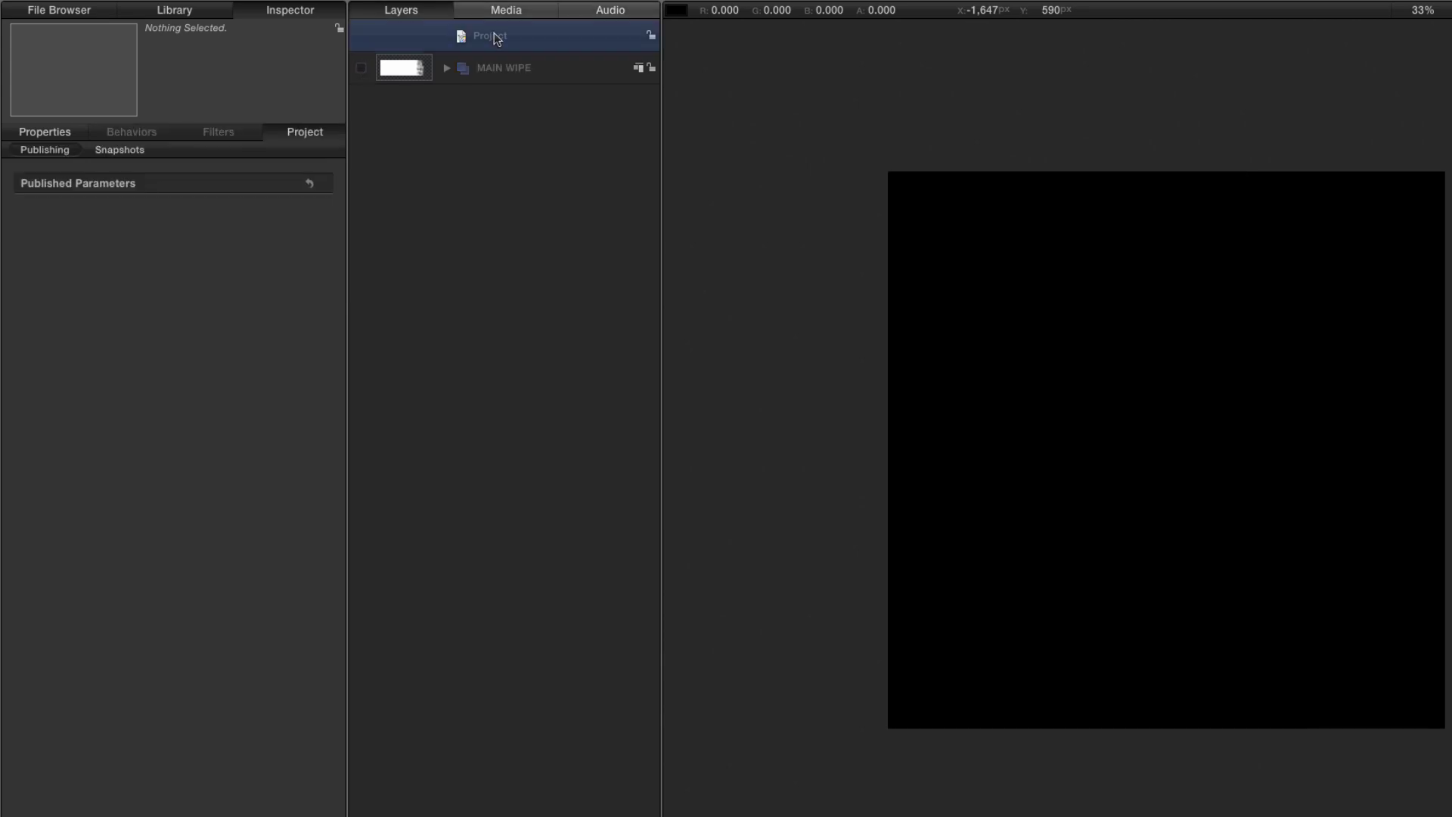
key(super+shift+n)
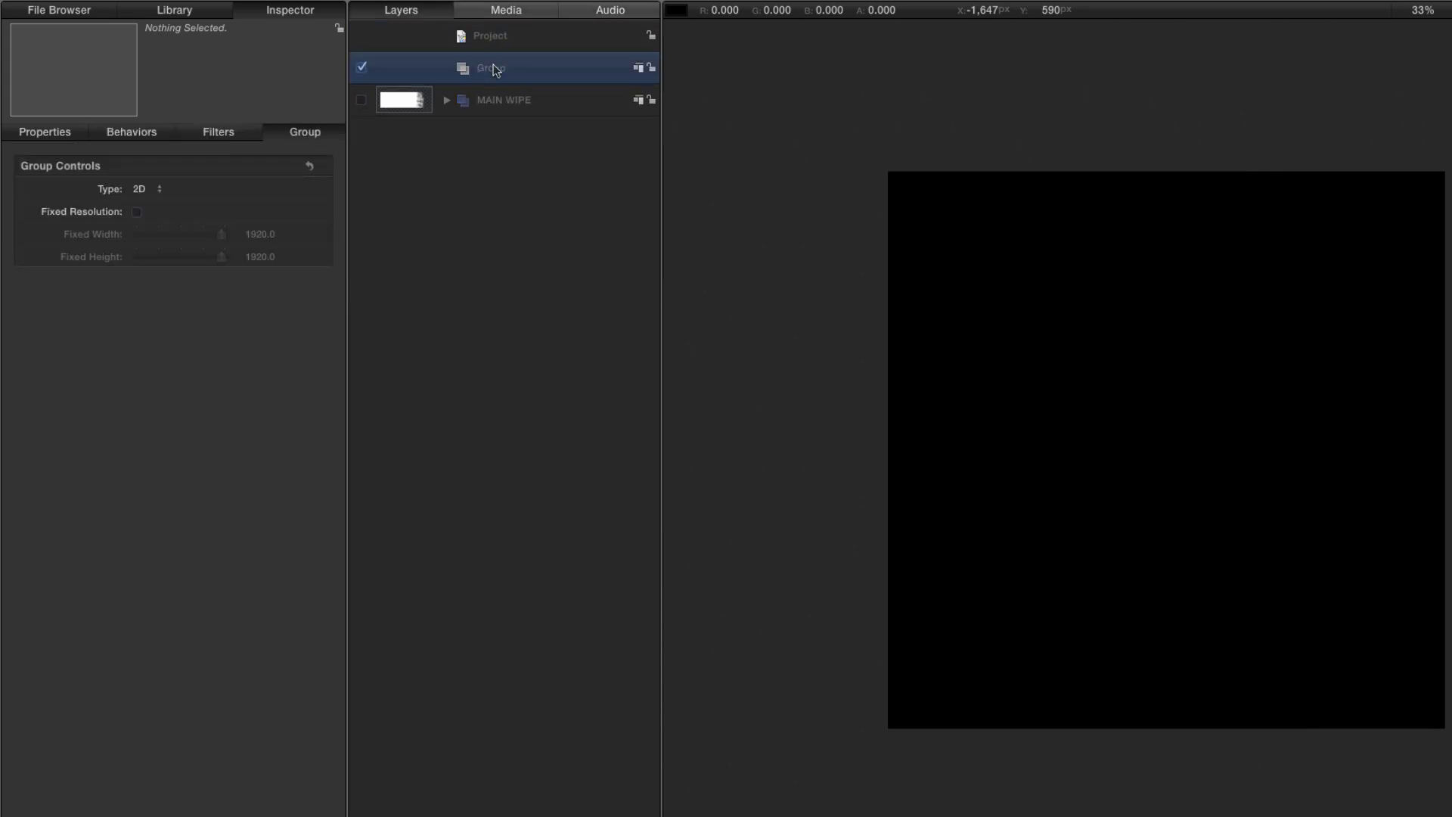
double_click(496, 70)
text(CIRCUIT BOARD)
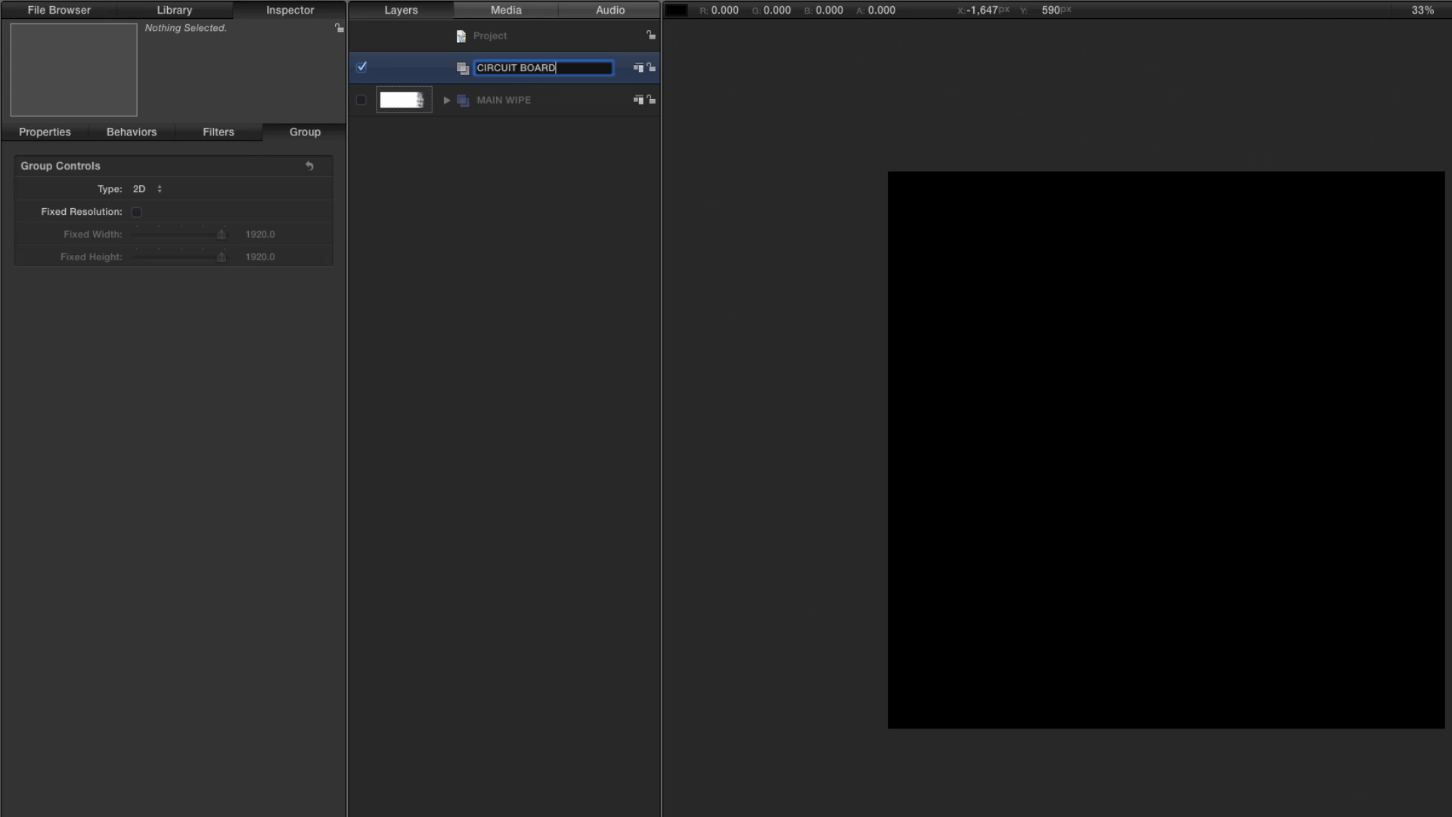
key(Return)
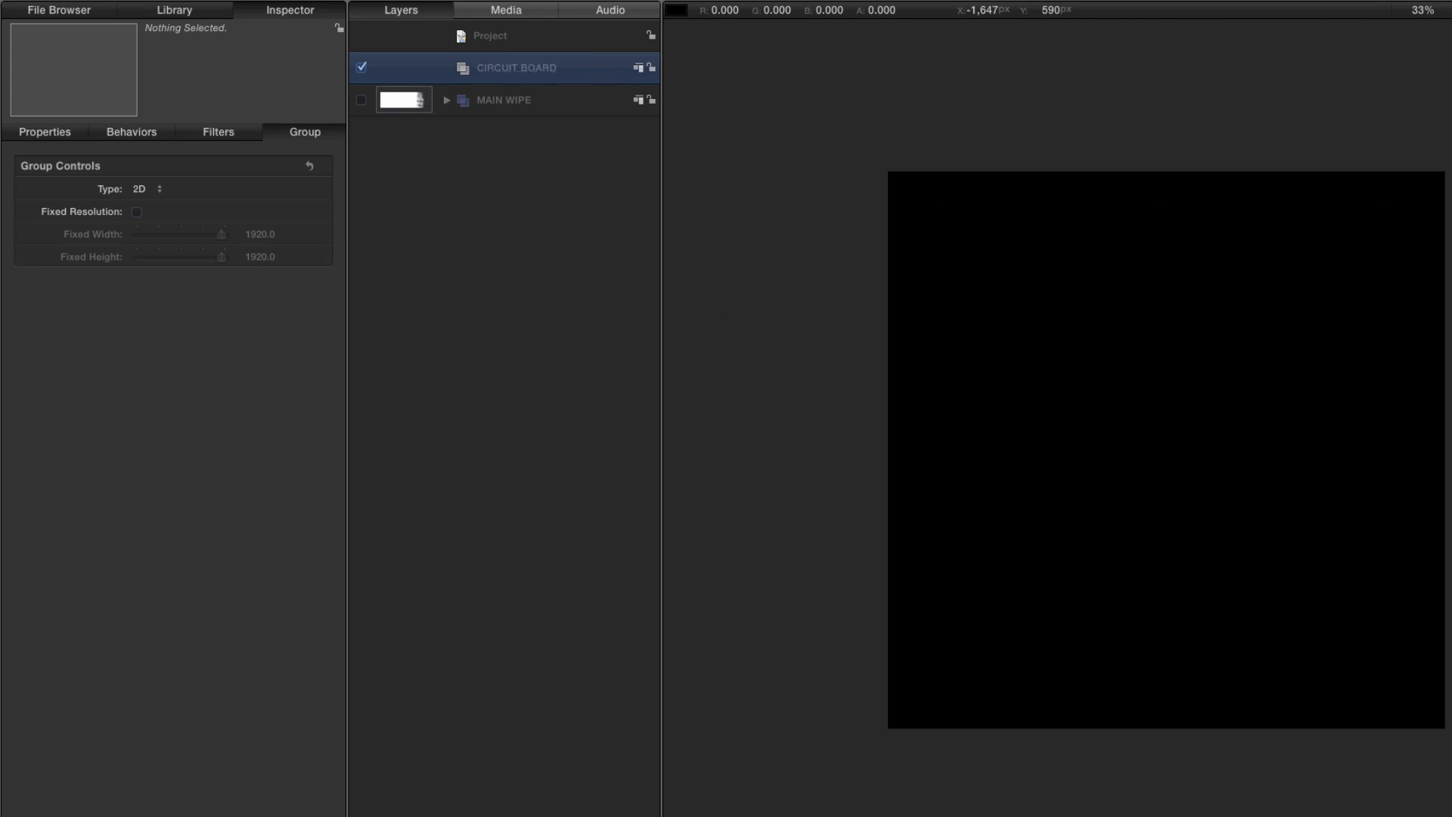
- Drag a Clouds generator from the Library into the CIRCUIT BOARD group
key(super+2)
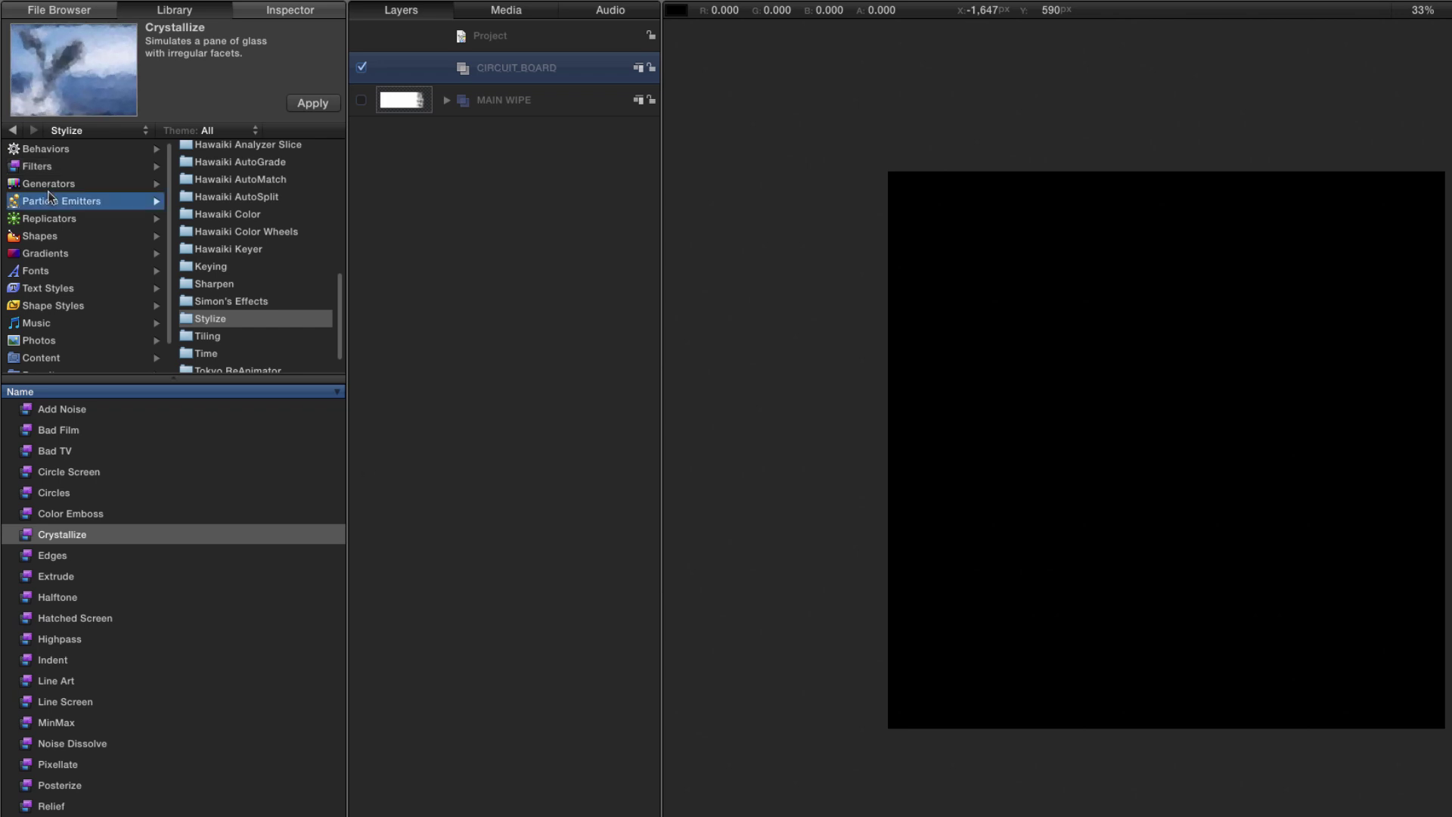
click(49, 185)
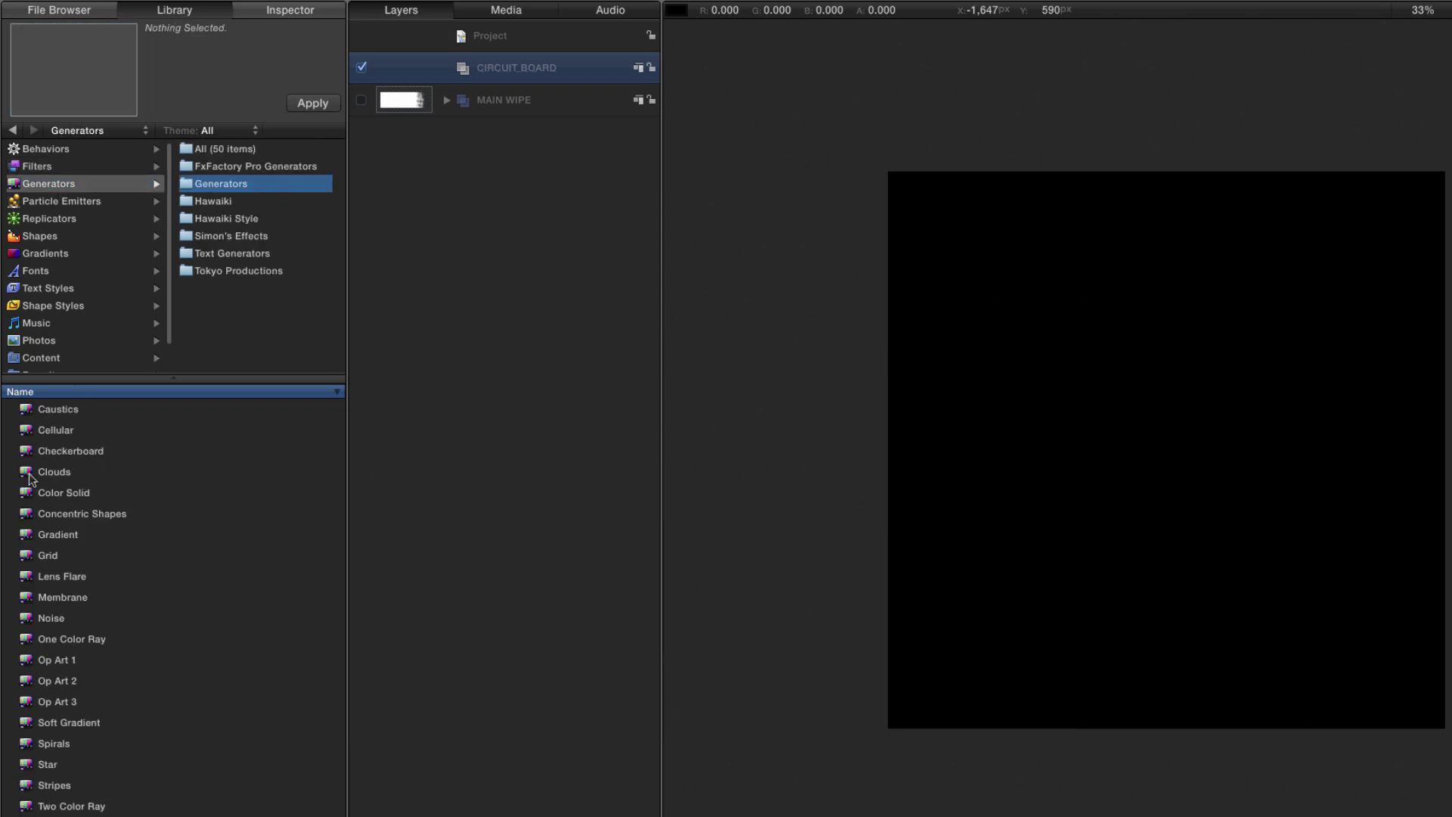
drag(30, 477, 542, 68)
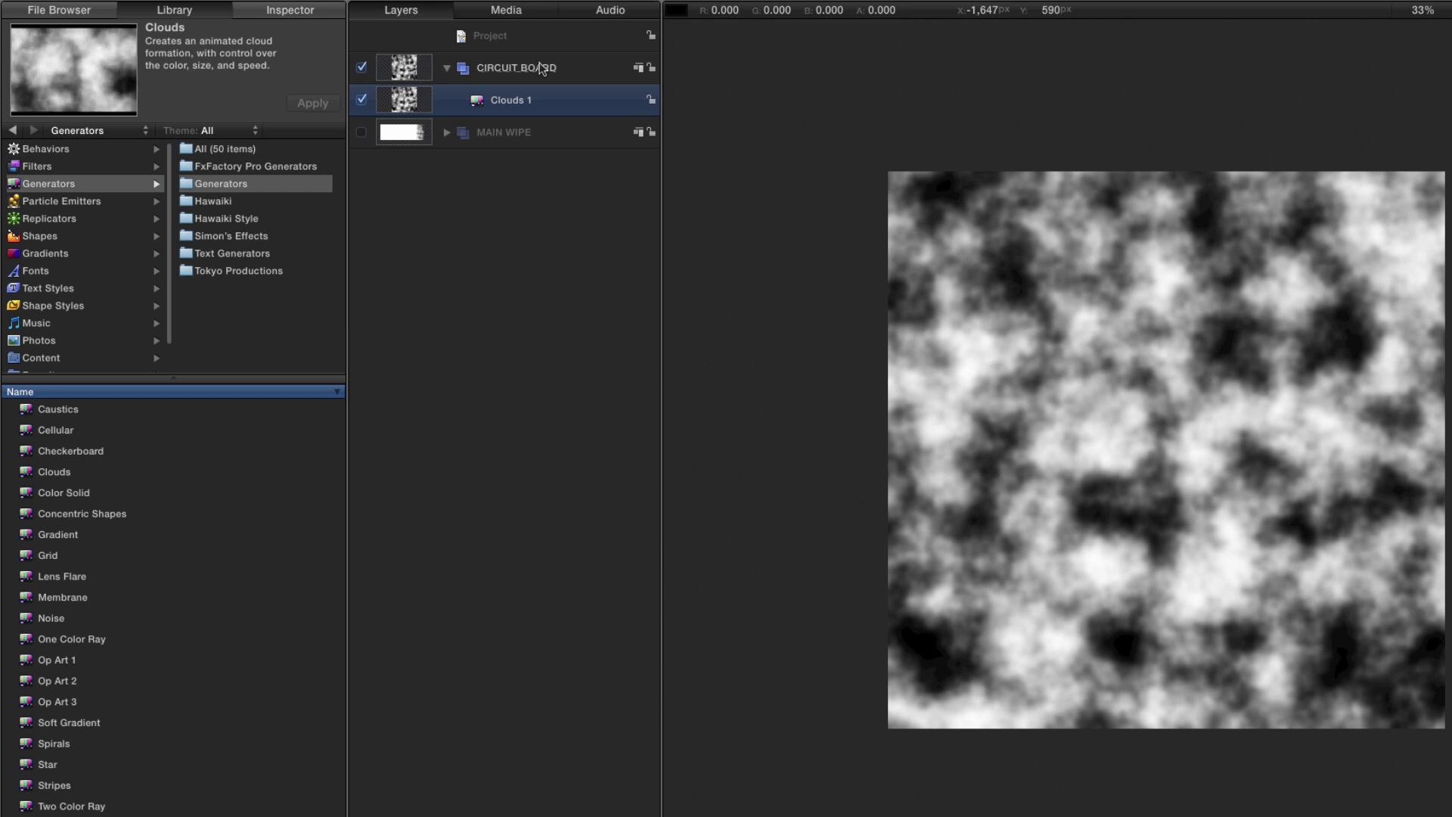
- Freeze Clouds 1 with Speed 0 and drag the black and white gradient stops inward
key(F4)
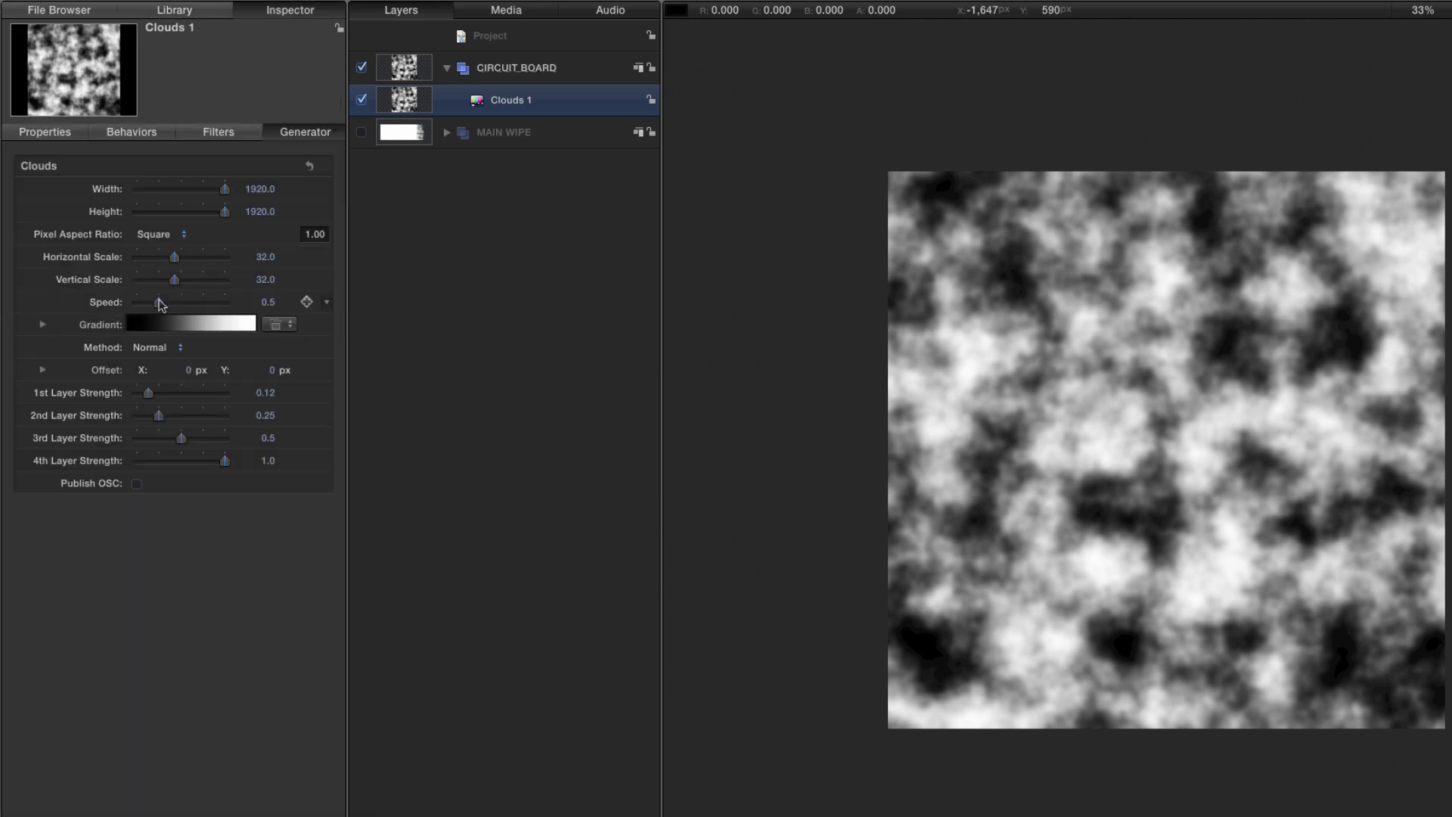
drag(159, 303, 136, 303)
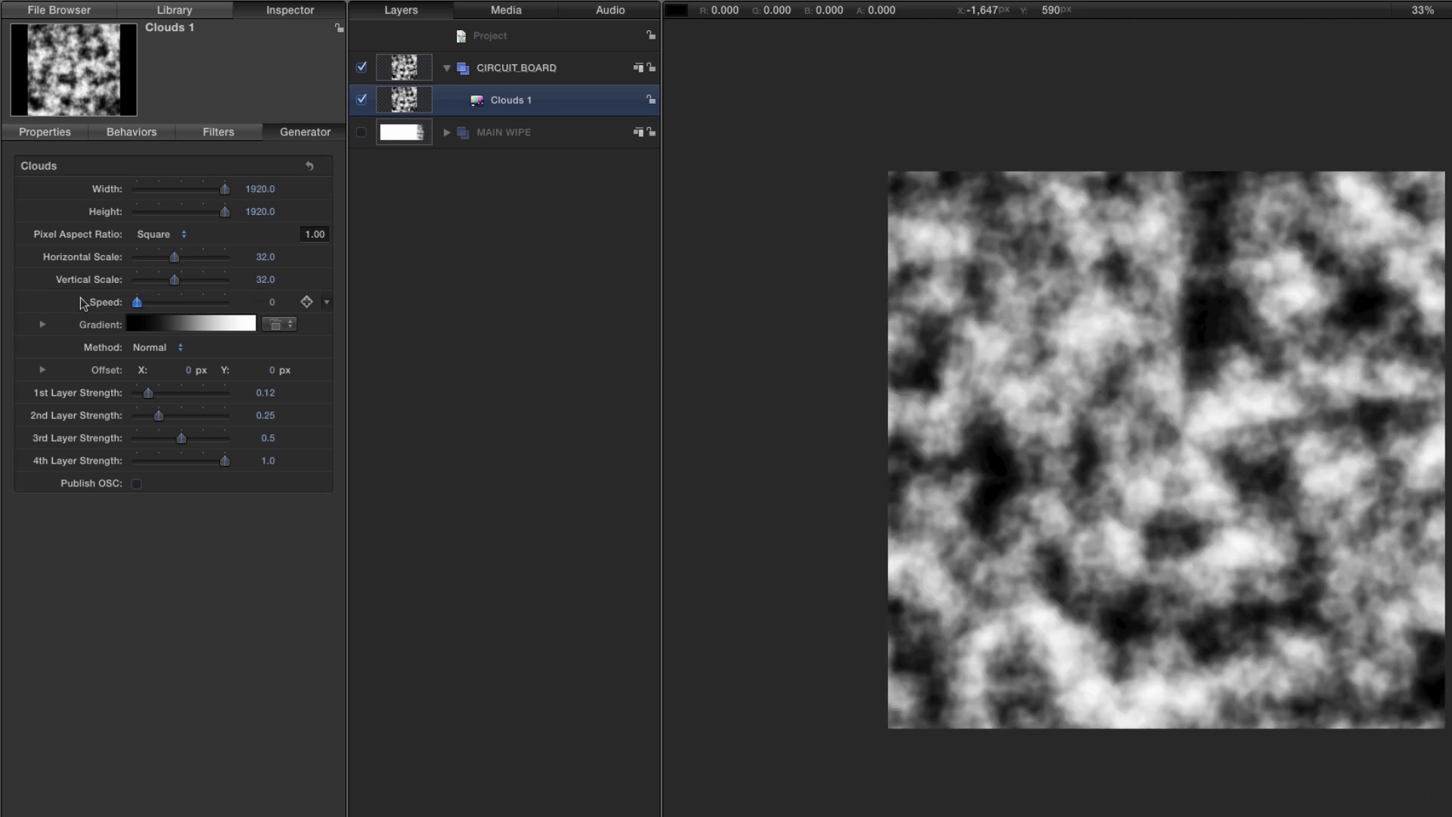
click(43, 325)
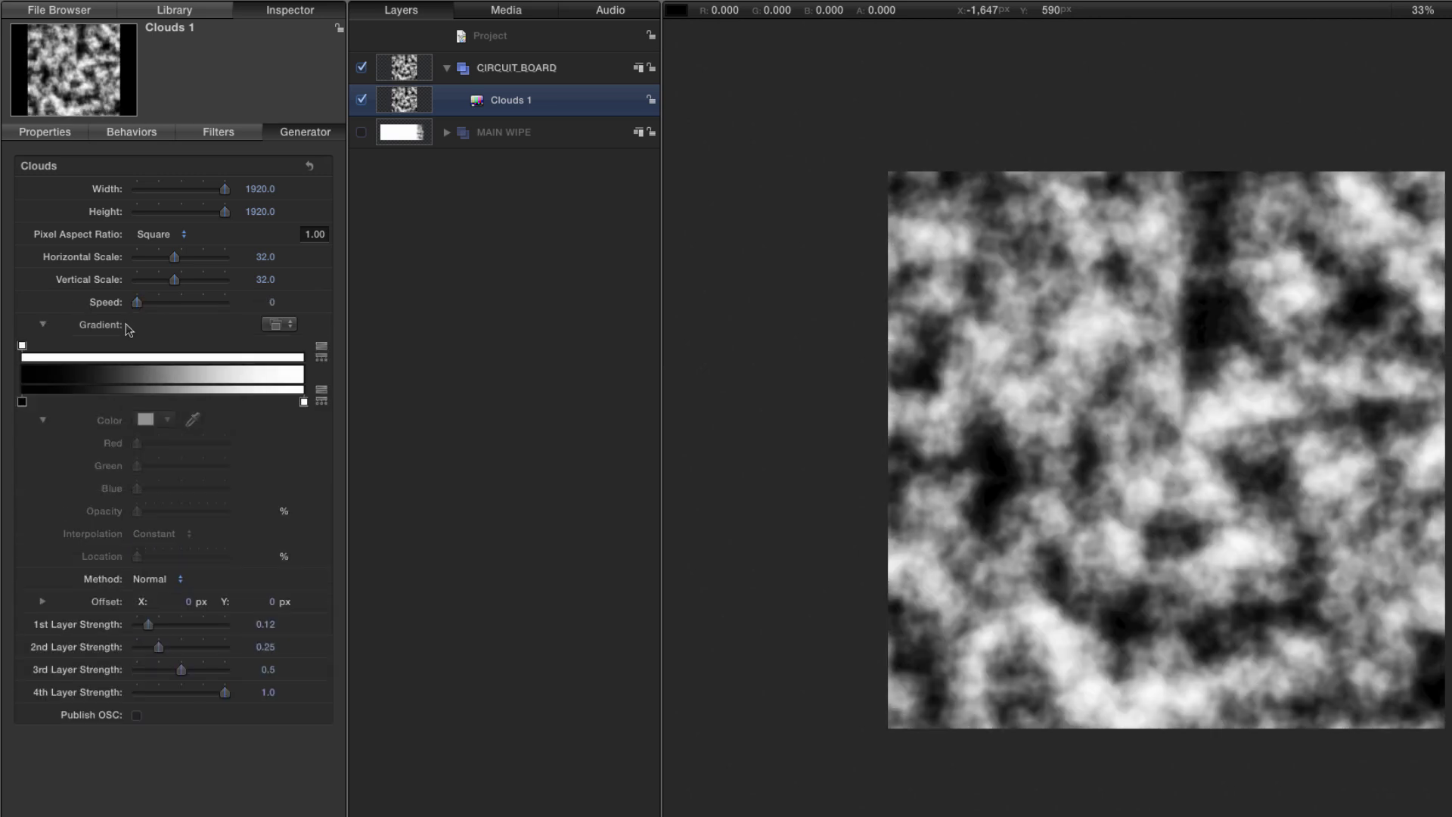
drag(23, 402, 123, 406)
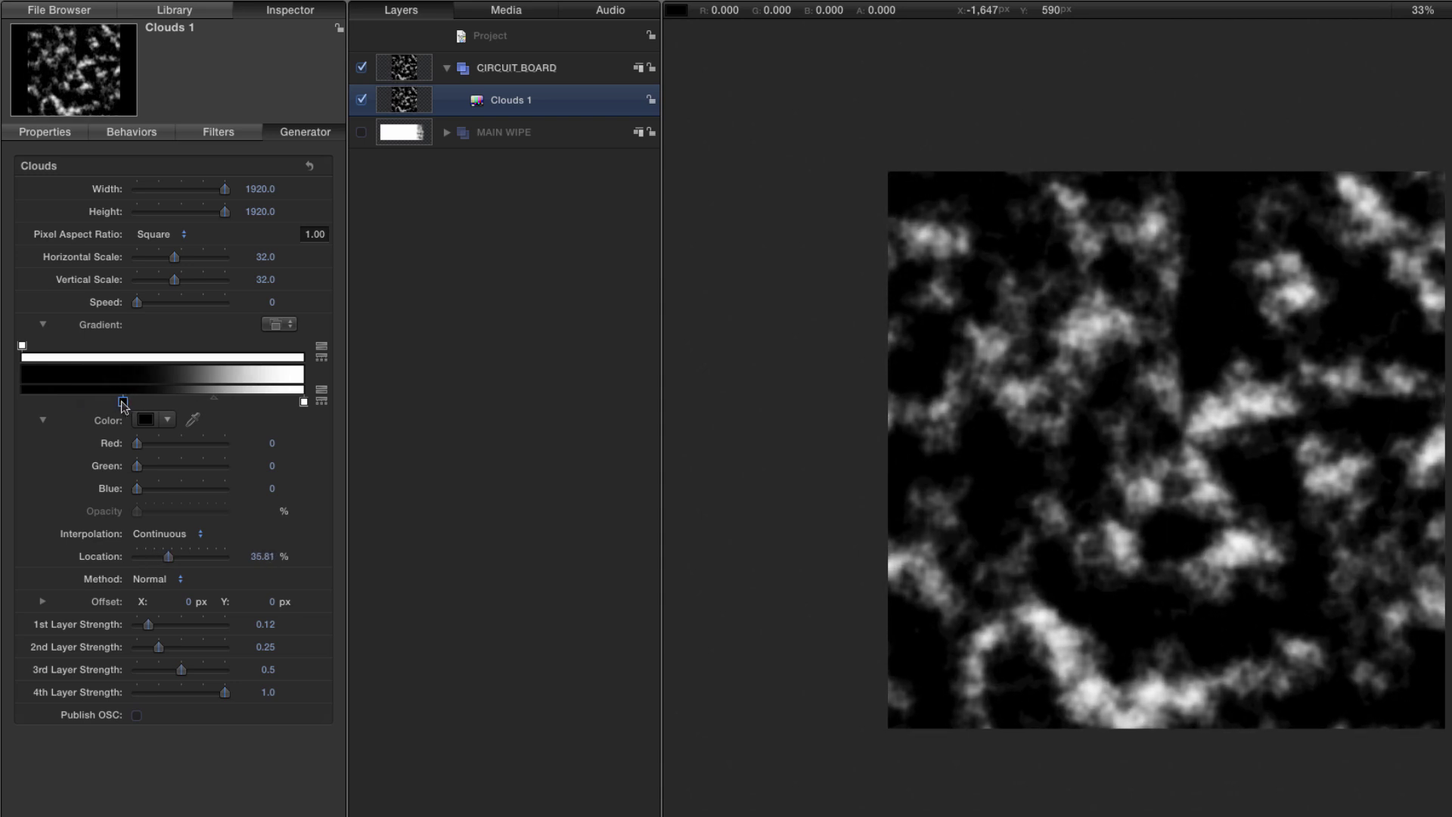
drag(304, 402, 129, 408)
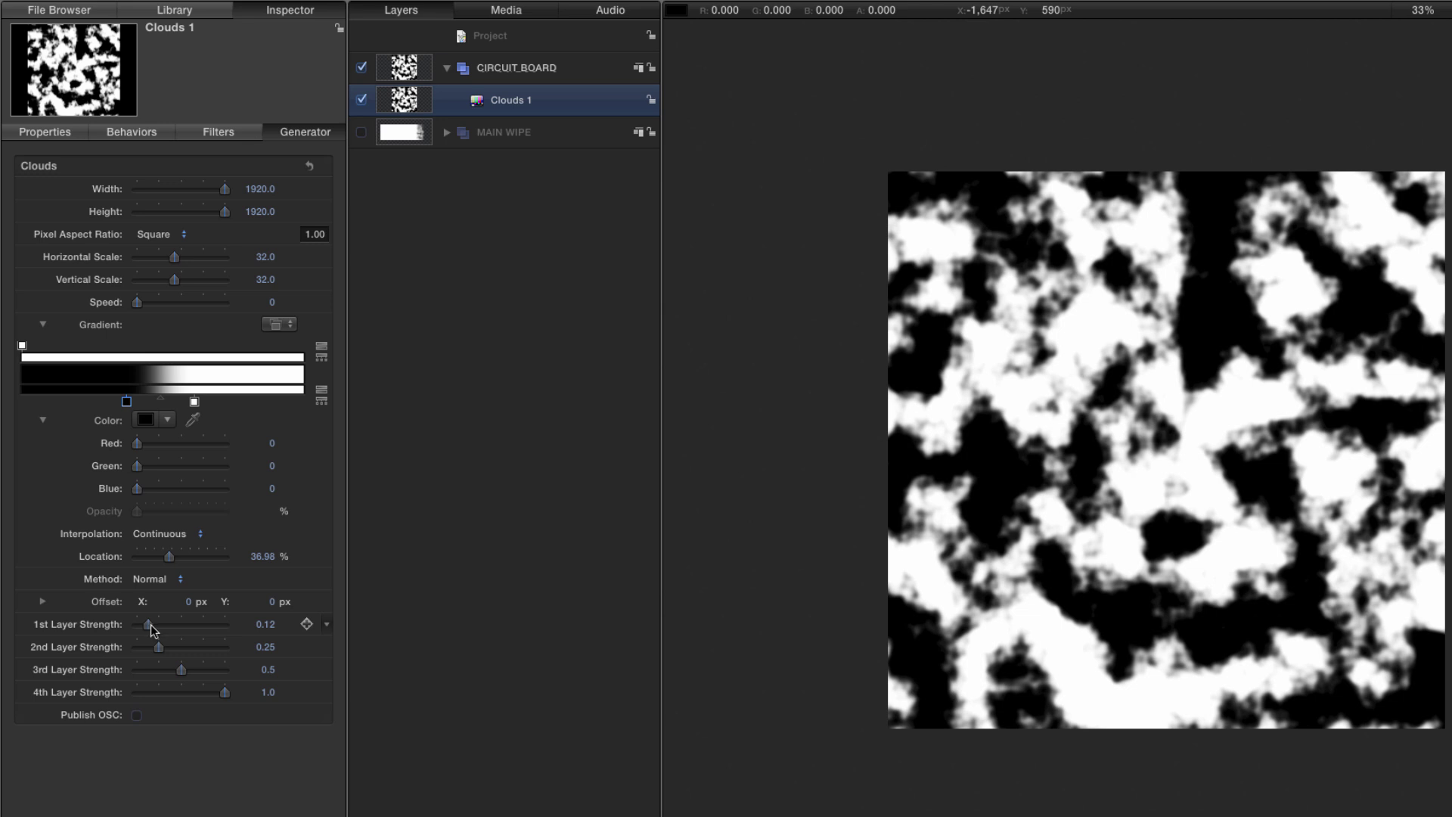
- Zero the 1st–3rd Layer Strengths and set the 4th to 0.6
drag(150, 624, 106, 670)
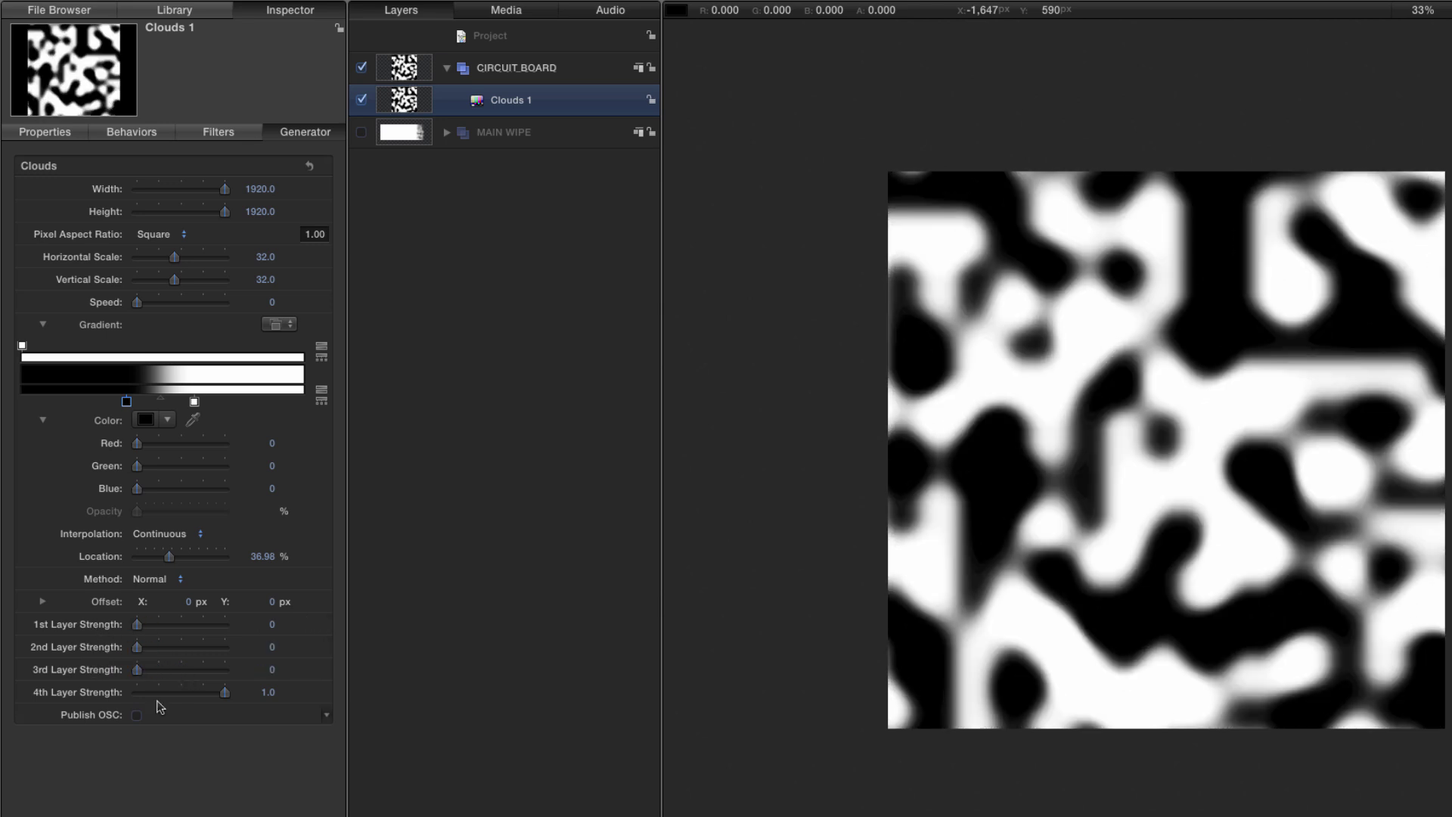
click(268, 692)
text(0.6)
key(Return)
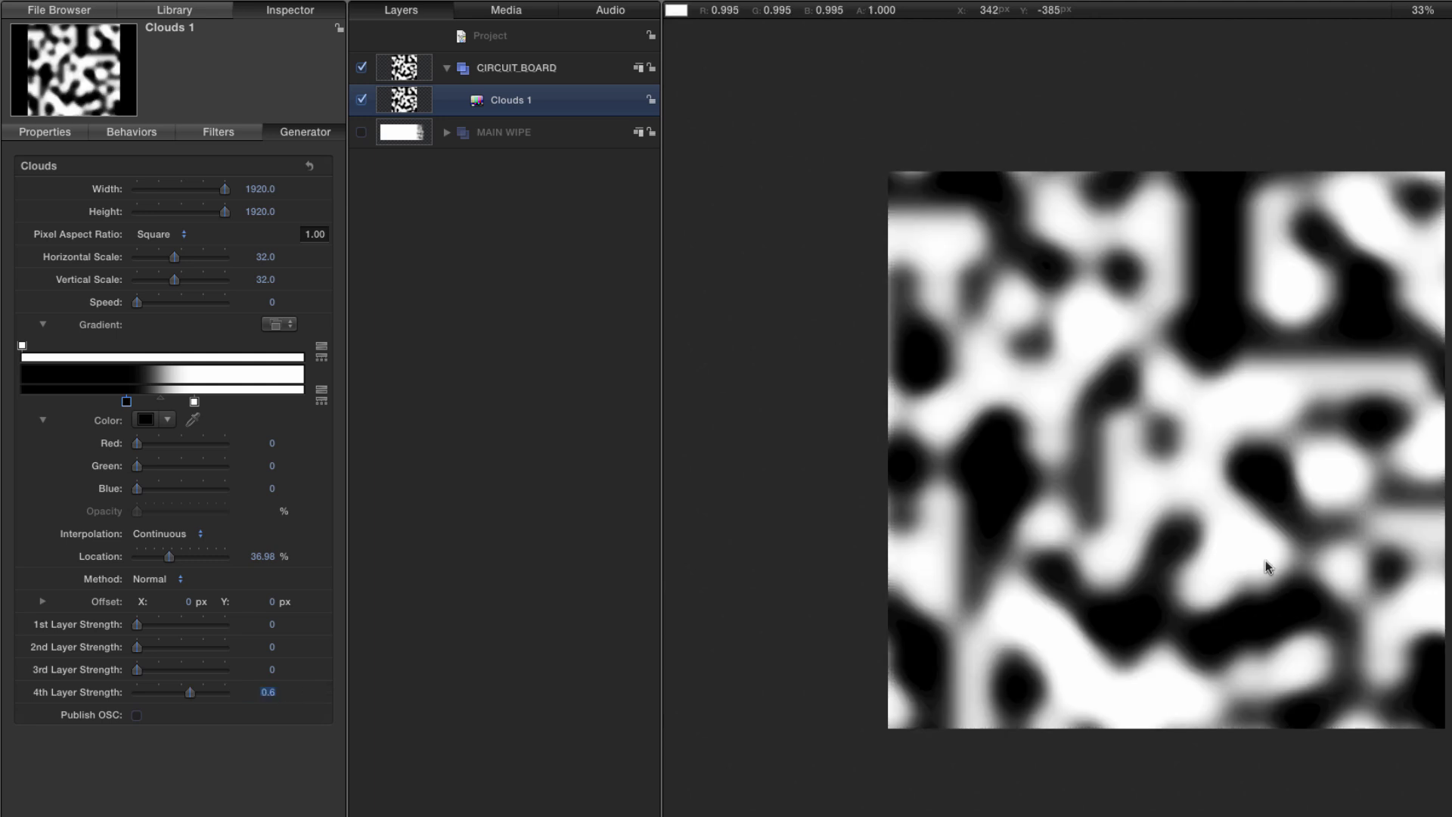
key(Up)
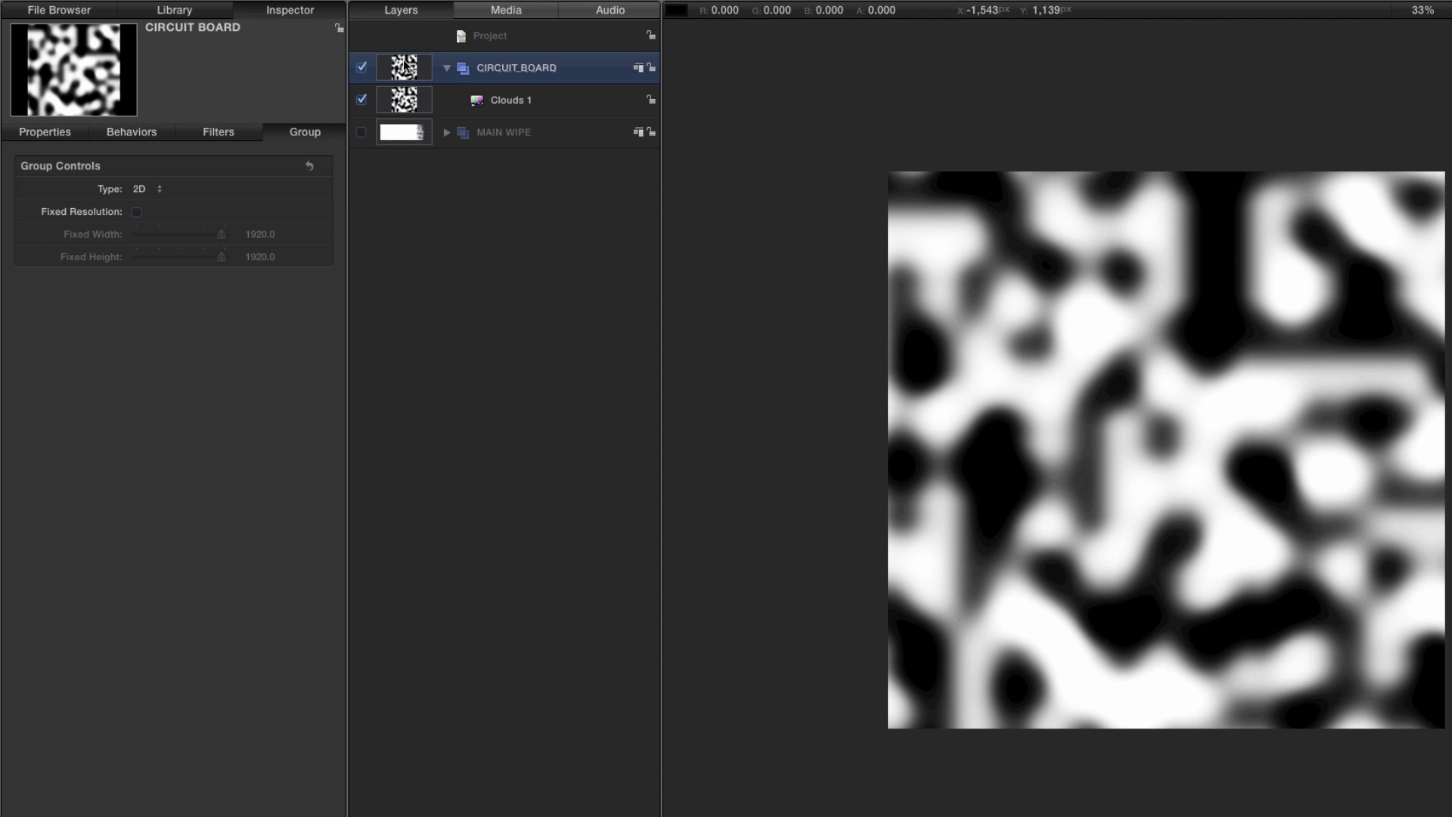
- Apply the Stylize Circles filter to CIRCUIT BOARD and duplicate it
key(super+2)
click(31, 166)
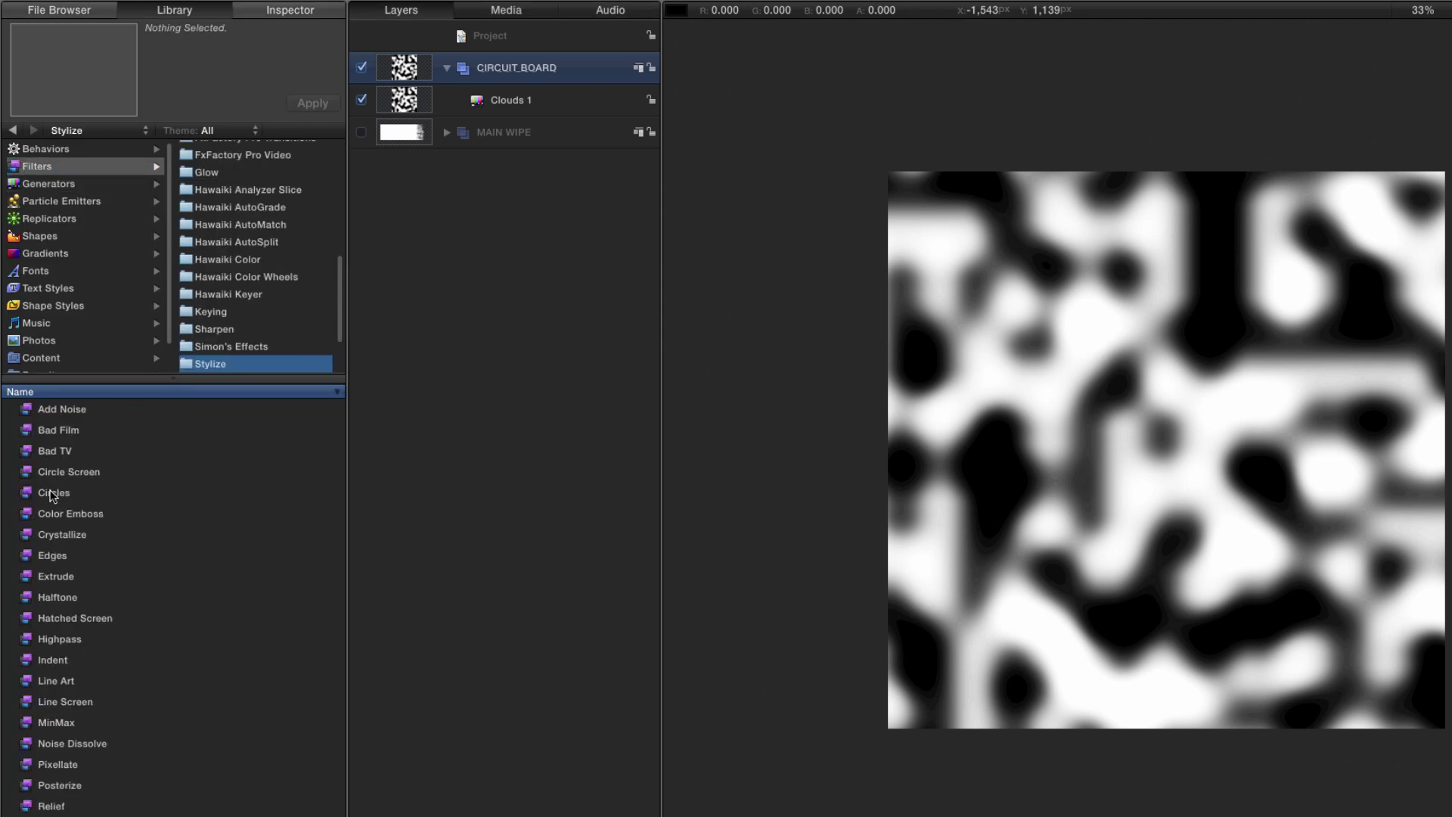
click(28, 496)
drag(28, 496, 509, 104)
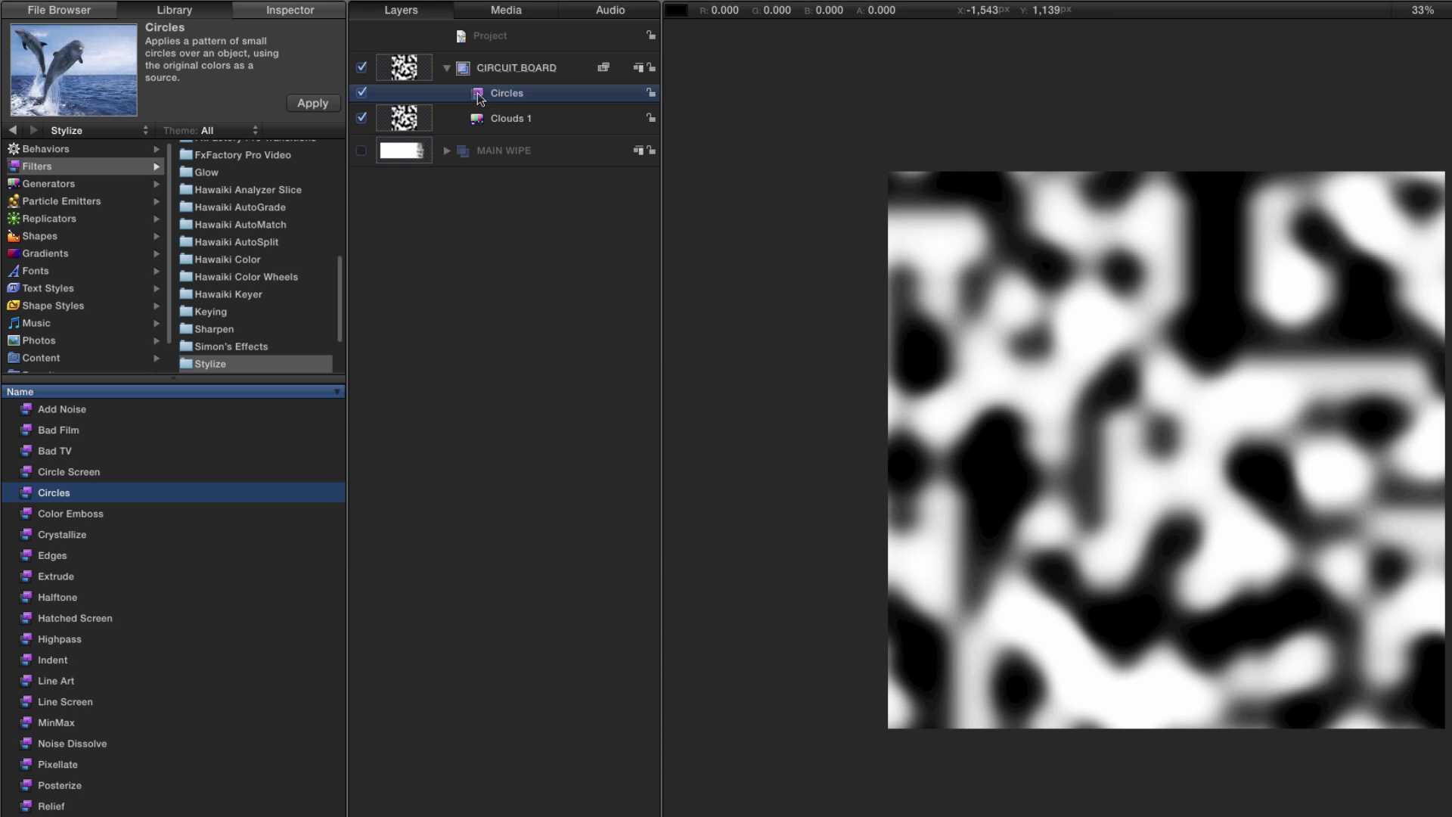
click(550, 97)
key(super+d)
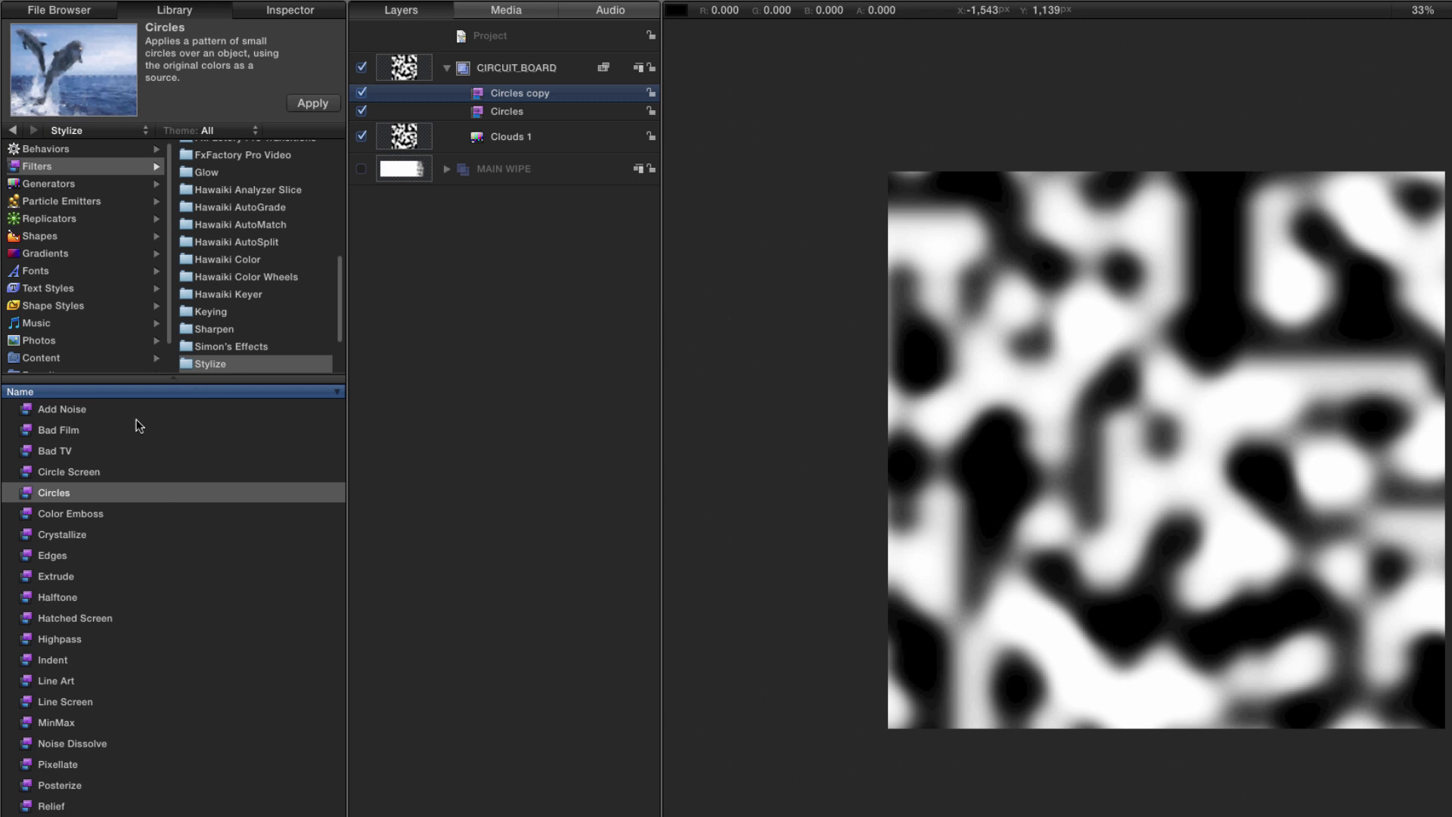
- Add Halftone, Hatched Screen, Line Art and Glow filters to the CIRCUIT BOARD group
click(26, 602)
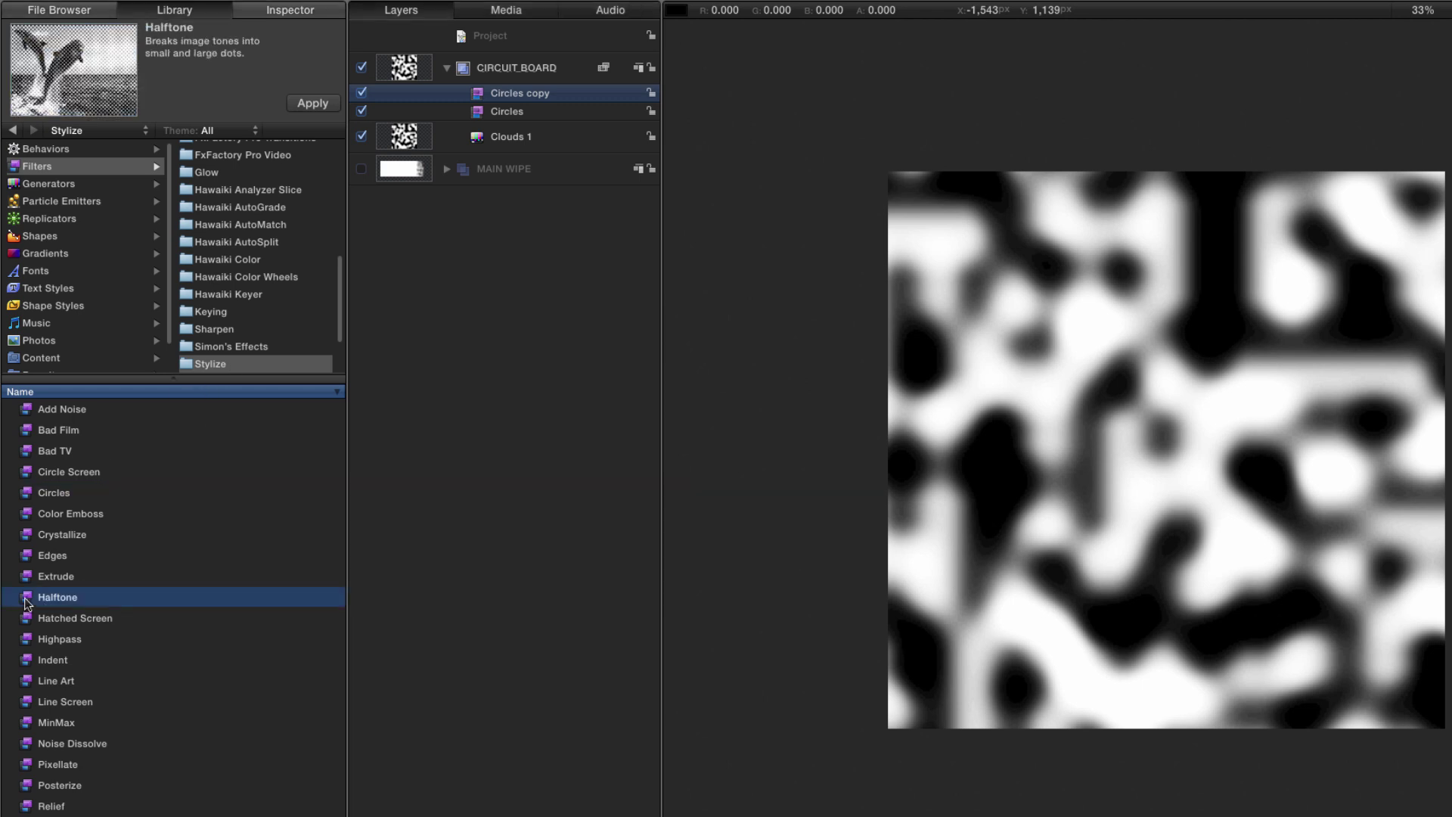
drag(26, 603, 486, 81)
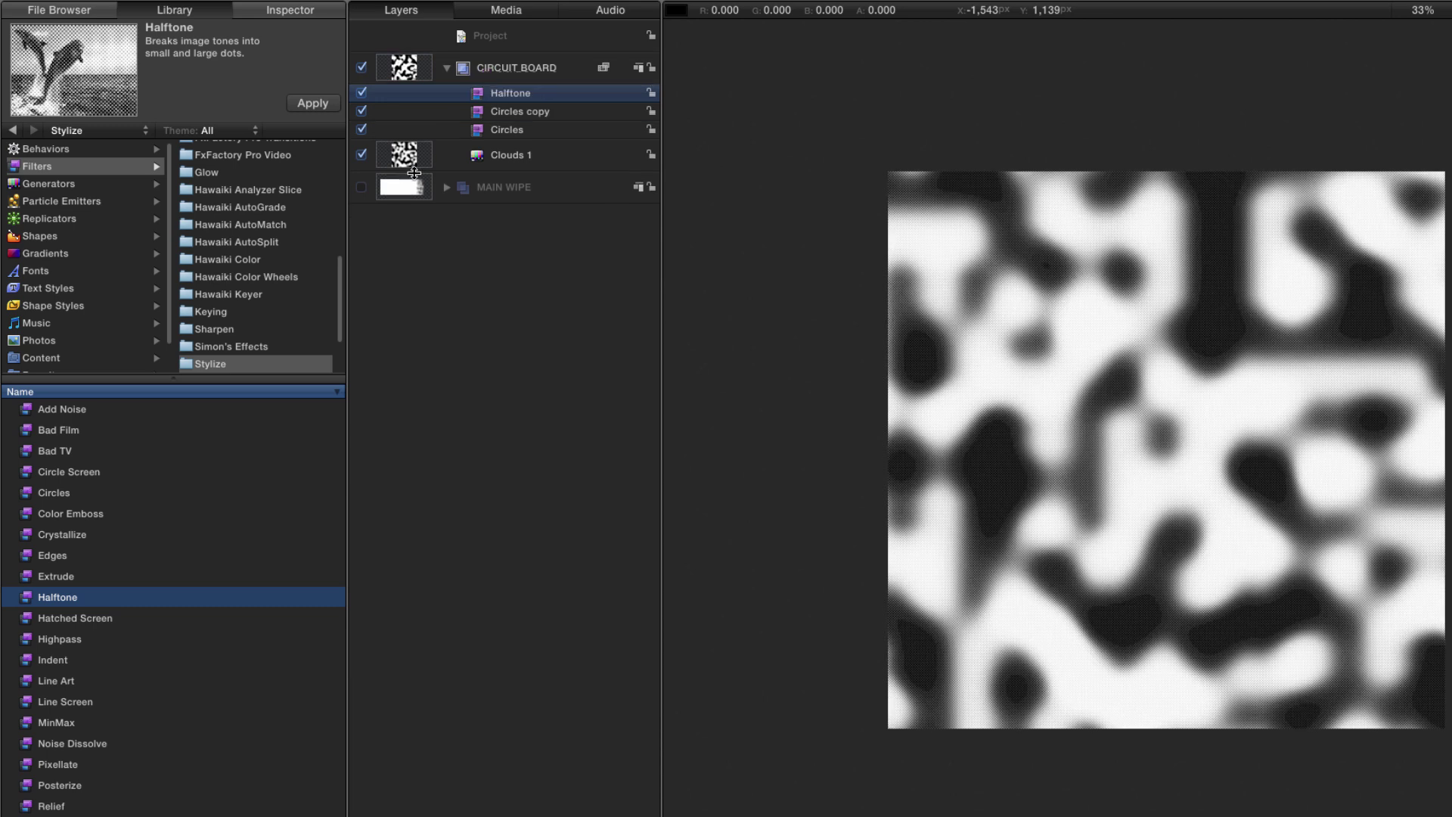
click(27, 621)
mouse_move(28, 620)
mouse_down()
mouse_move(449, 587)
mouse_move(811, 89)
mouse_move(468, 85)
mouse_up()
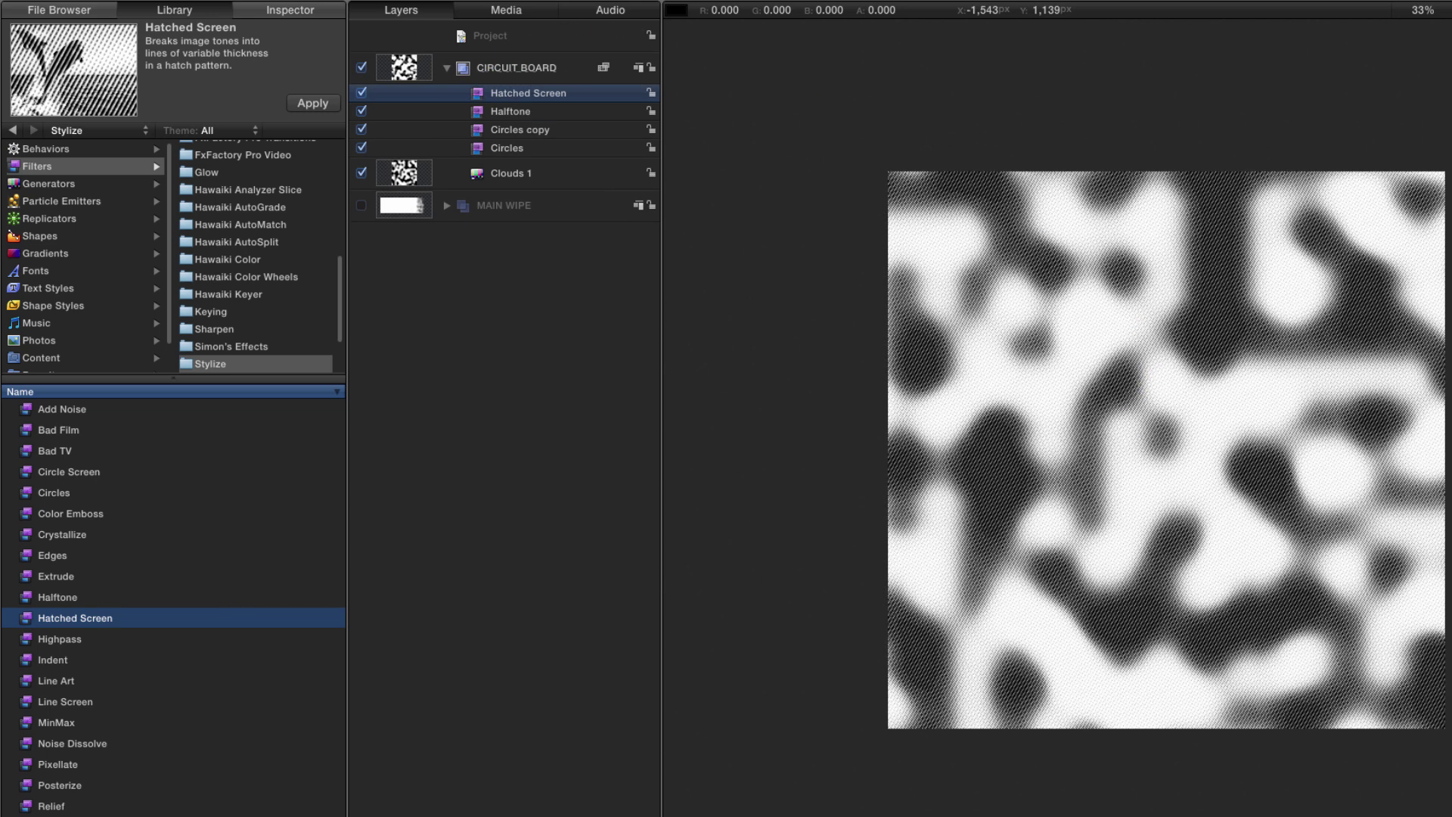
click(29, 683)
mouse_move(28, 682)
mouse_down()
mouse_move(828, 410)
mouse_move(499, 84)
mouse_up()
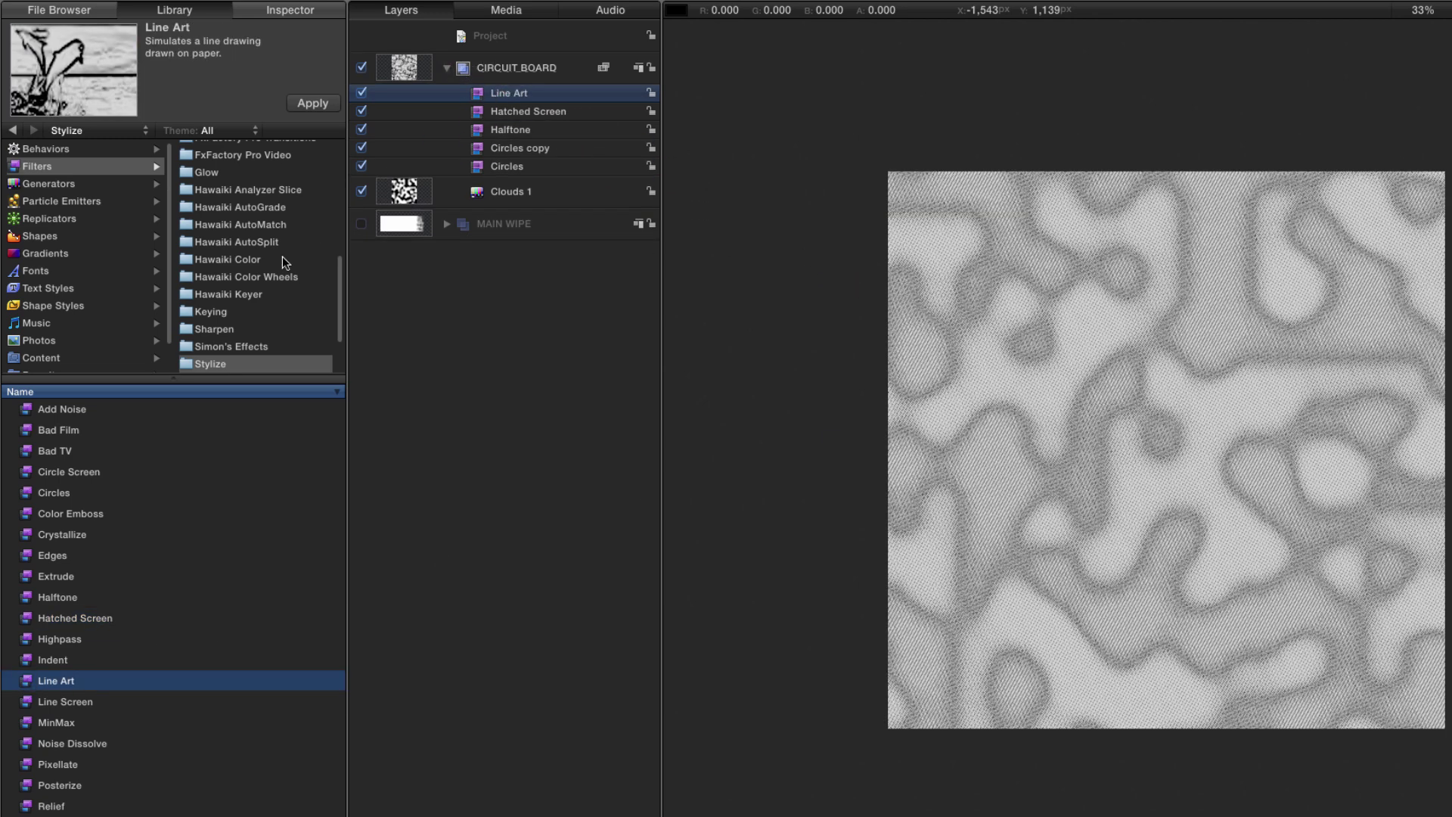
click(201, 174)
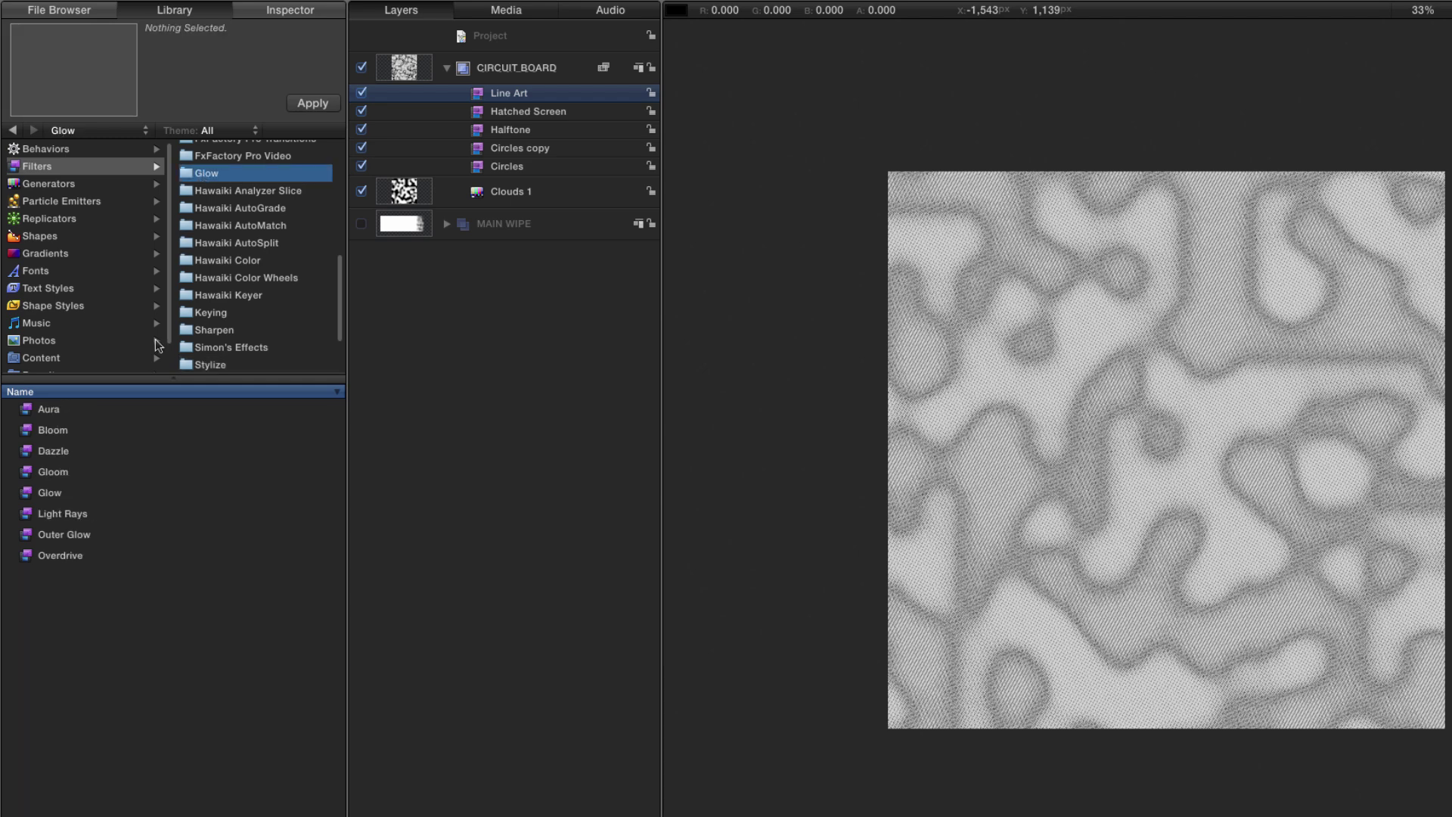
drag(27, 492, 467, 80)
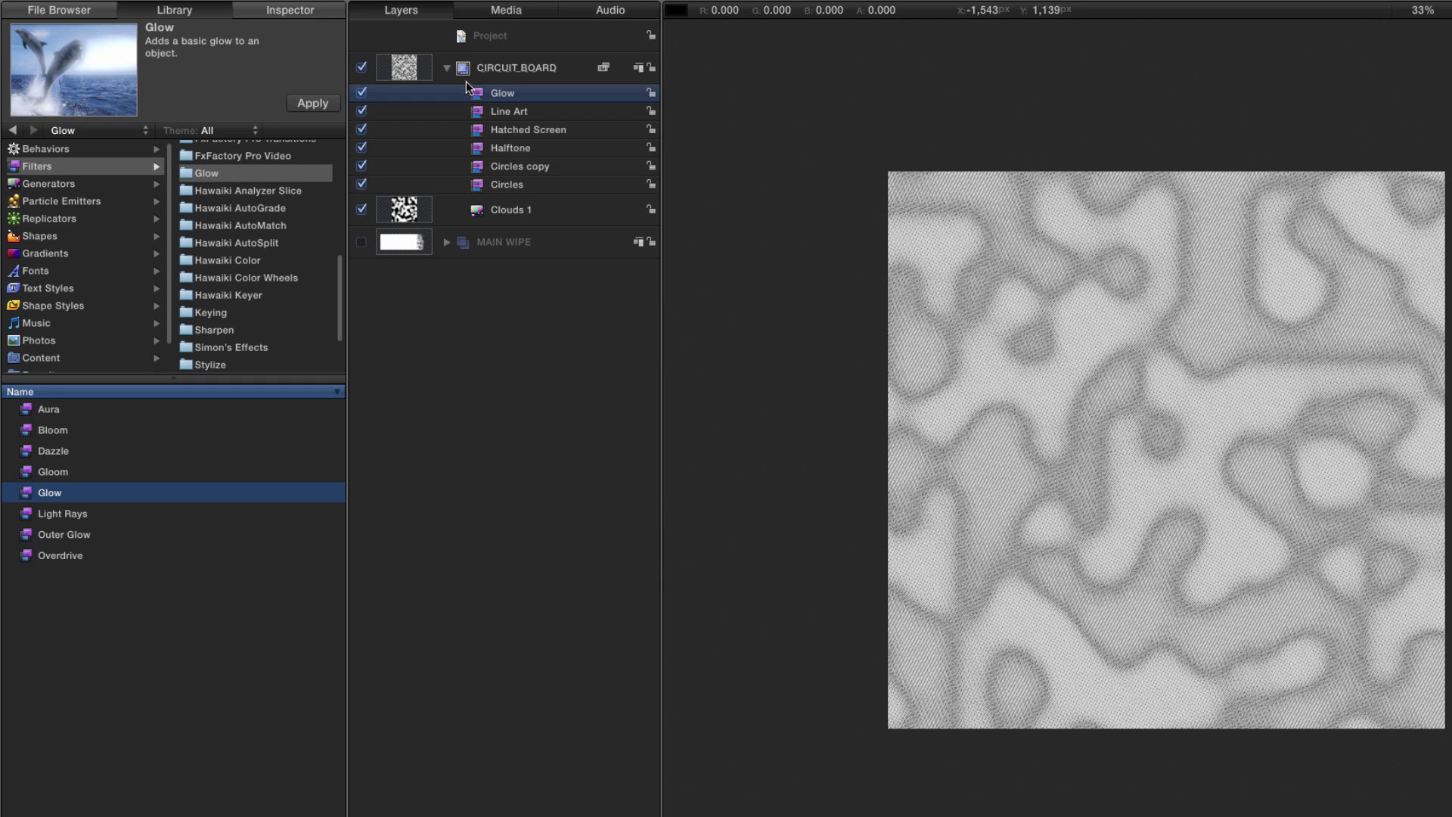
- Add an Image Mask to Clouds 1 with MAIN WIPE as its mask source
click(404, 209)
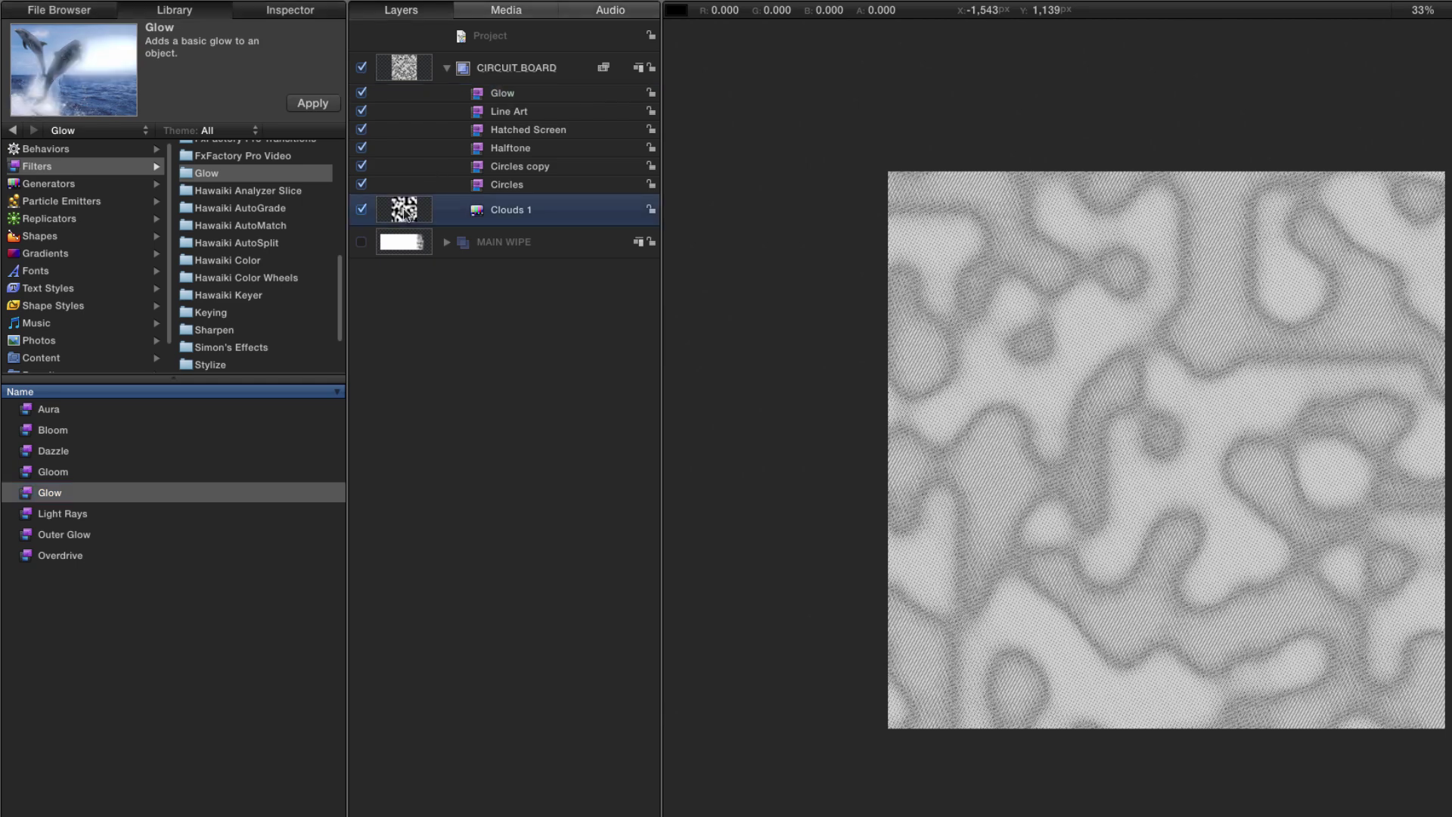
key(shift+super+m)
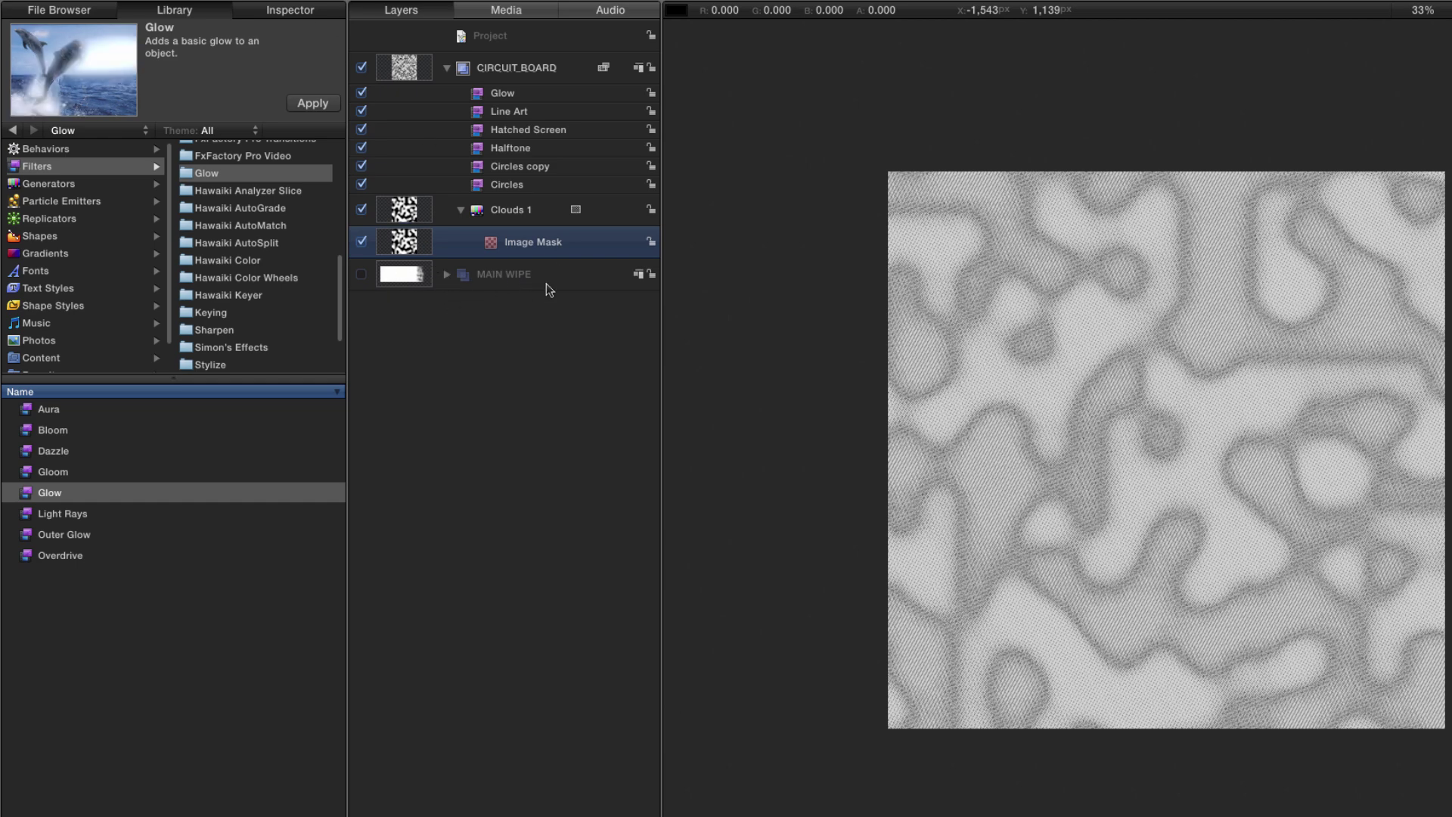
drag(390, 280, 491, 244)
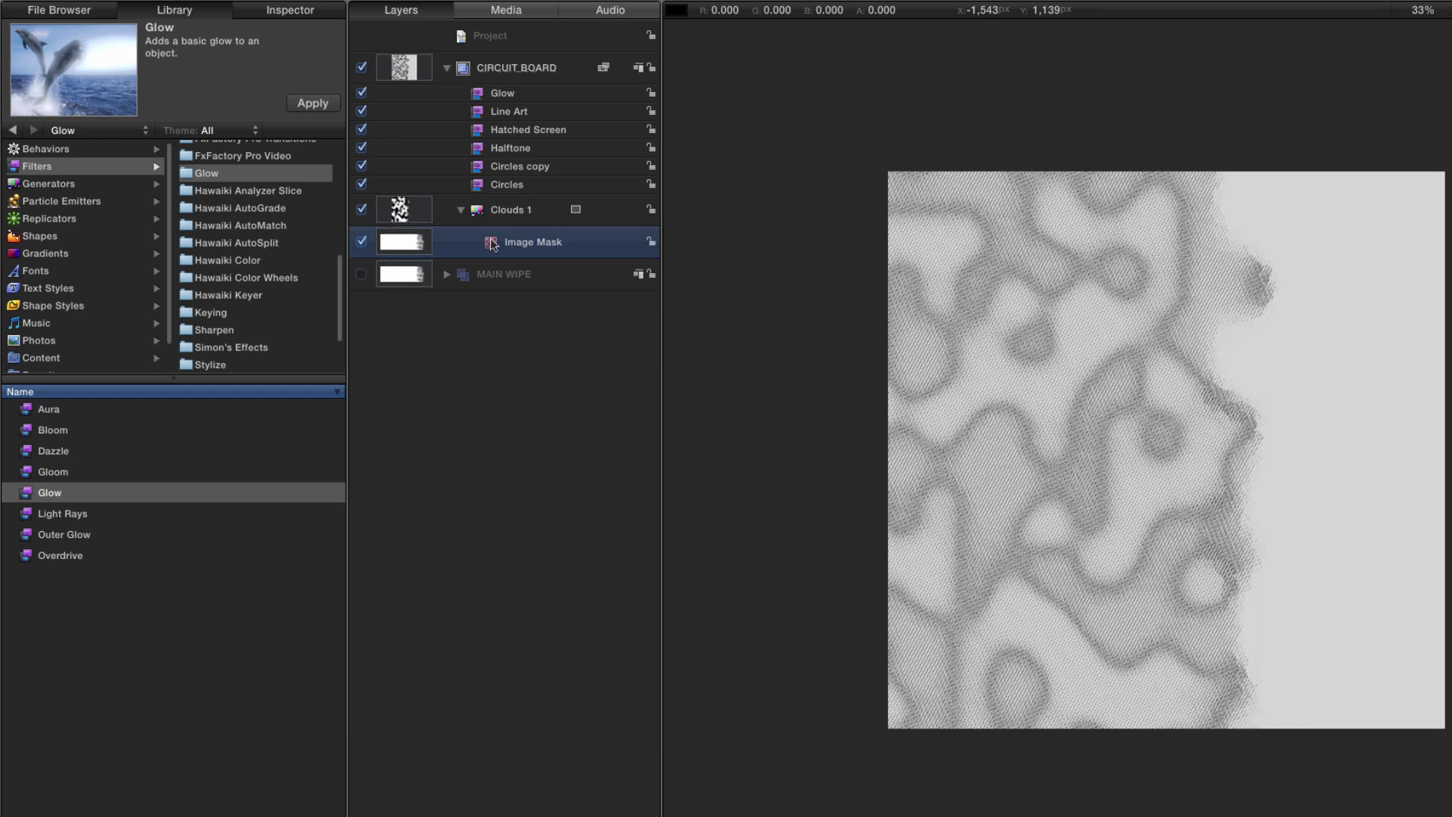
- Set the image mask's Source Channel to Luminance
key(F4)
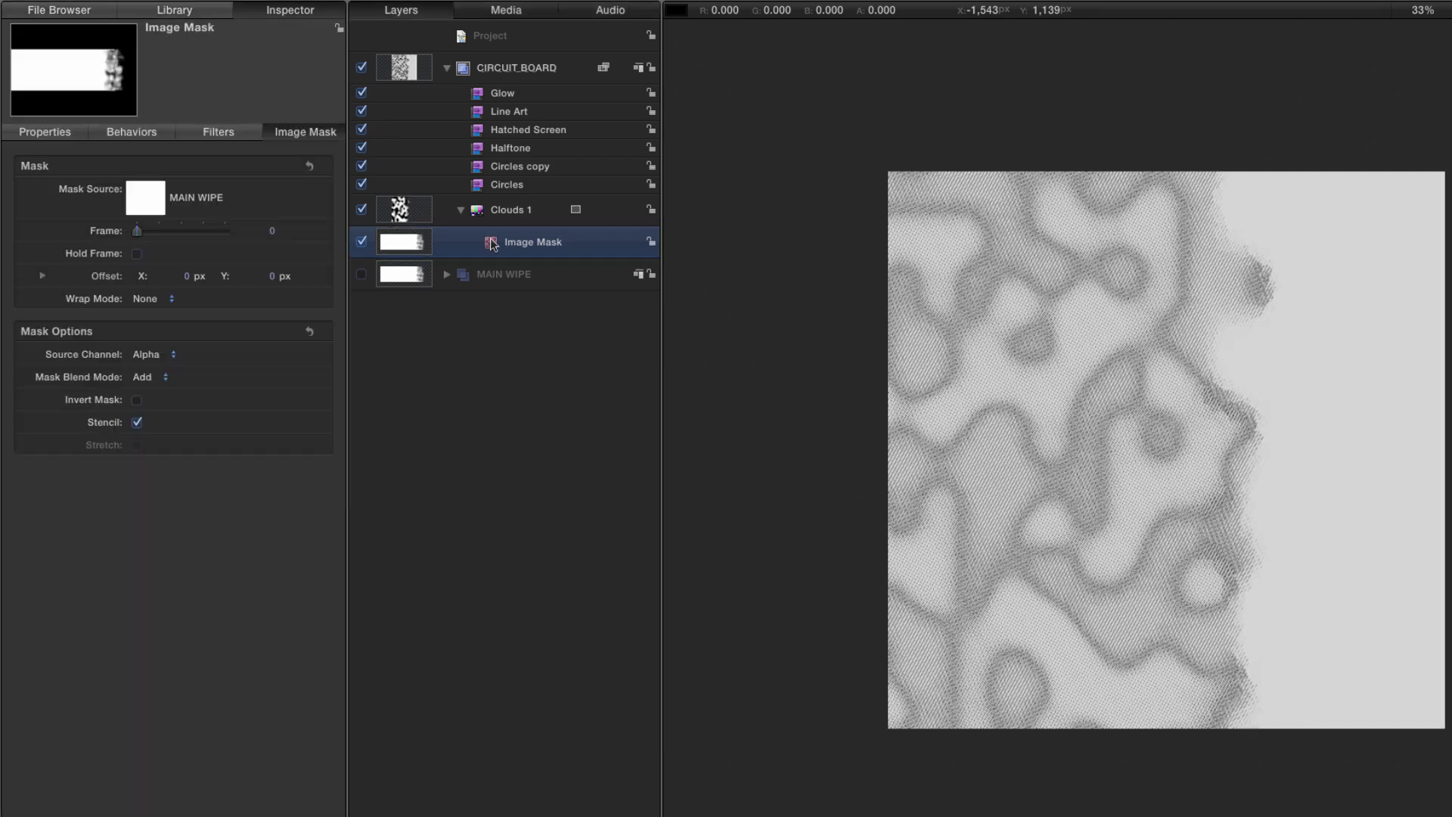
click(143, 368)
click(178, 320)
click(146, 356)
click(146, 368)
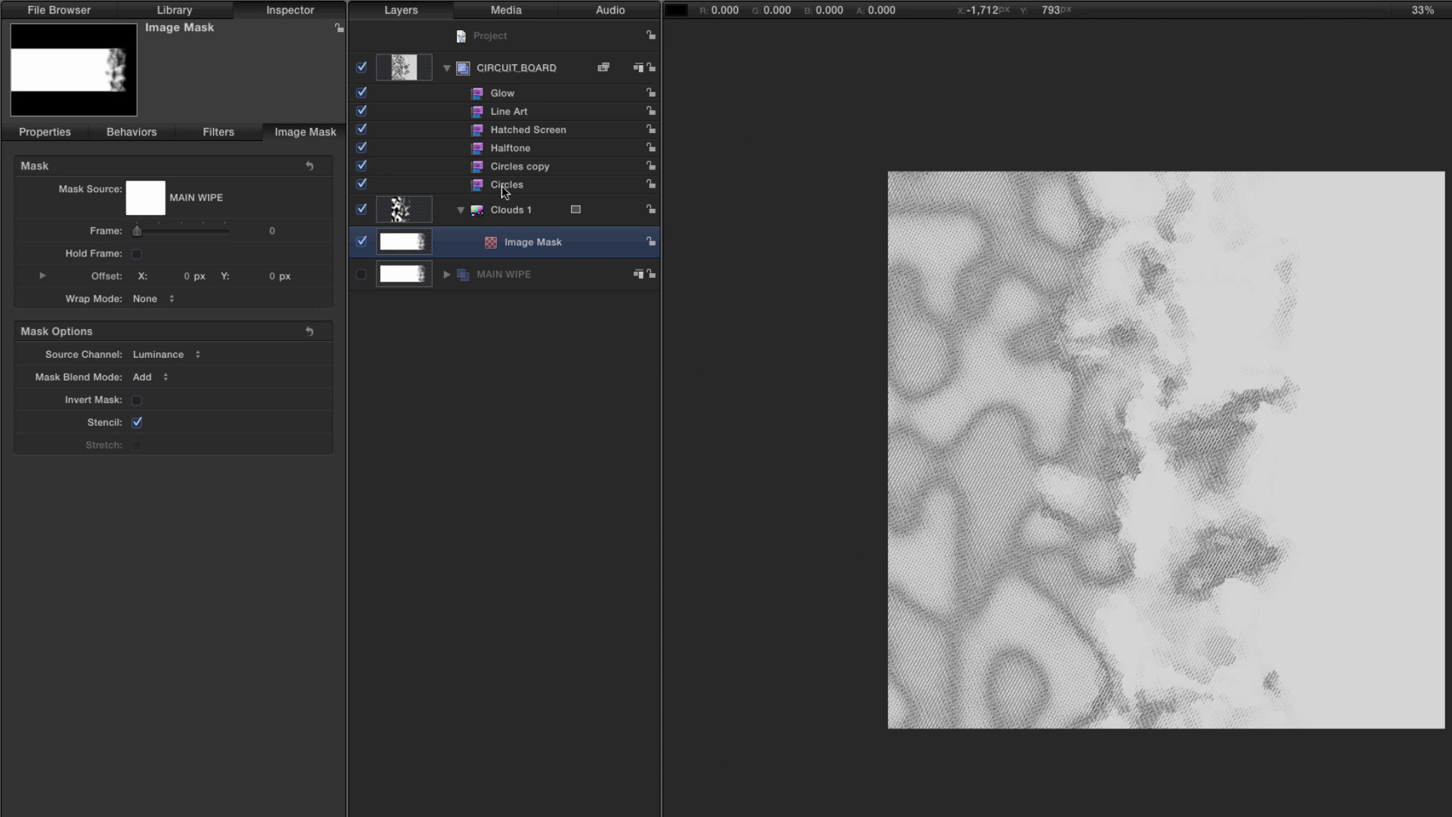
click(501, 184)
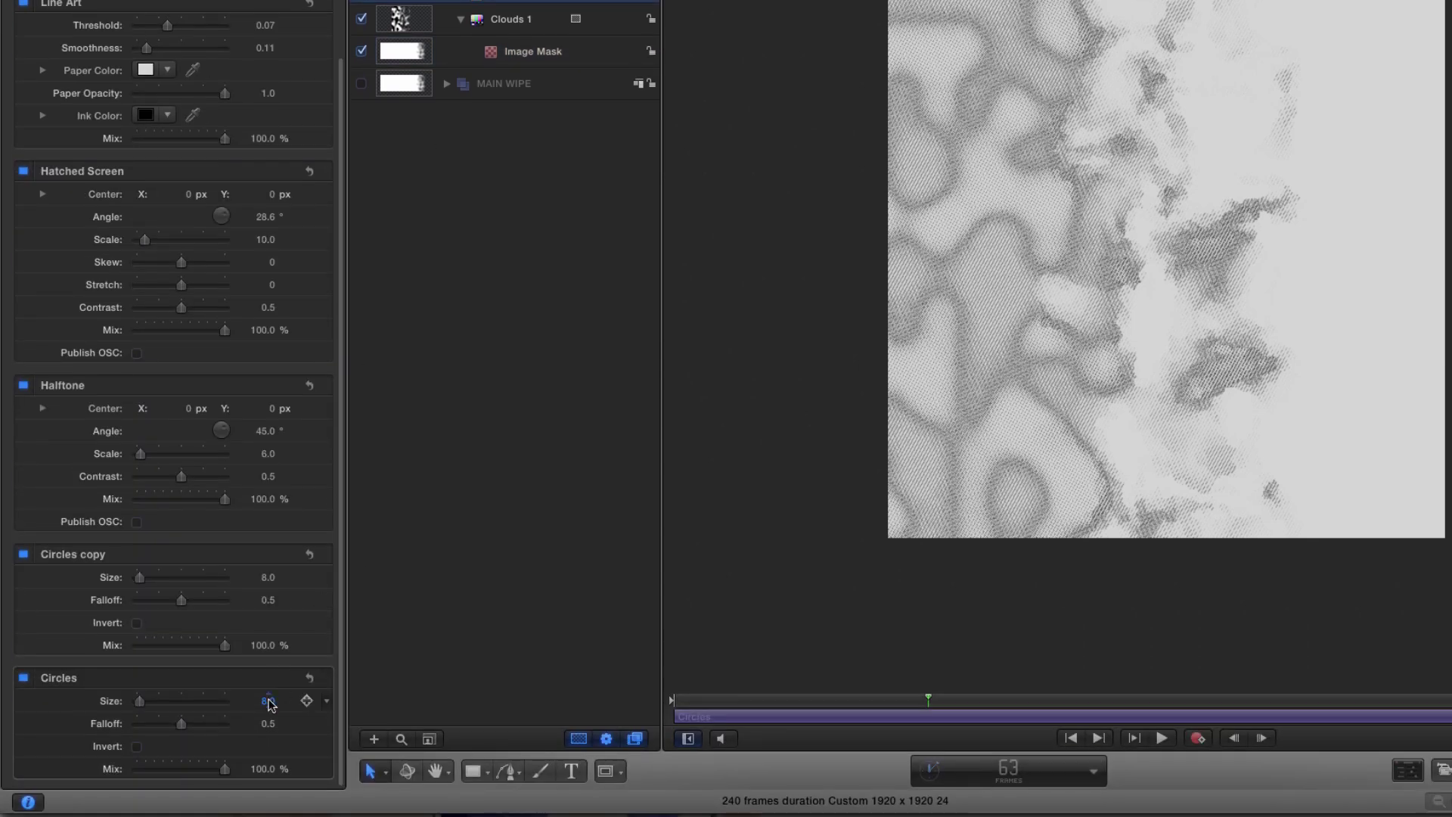
- Set the Circles filter to size 36 and falloff 0
click(269, 701)
text(36)
key(Return)
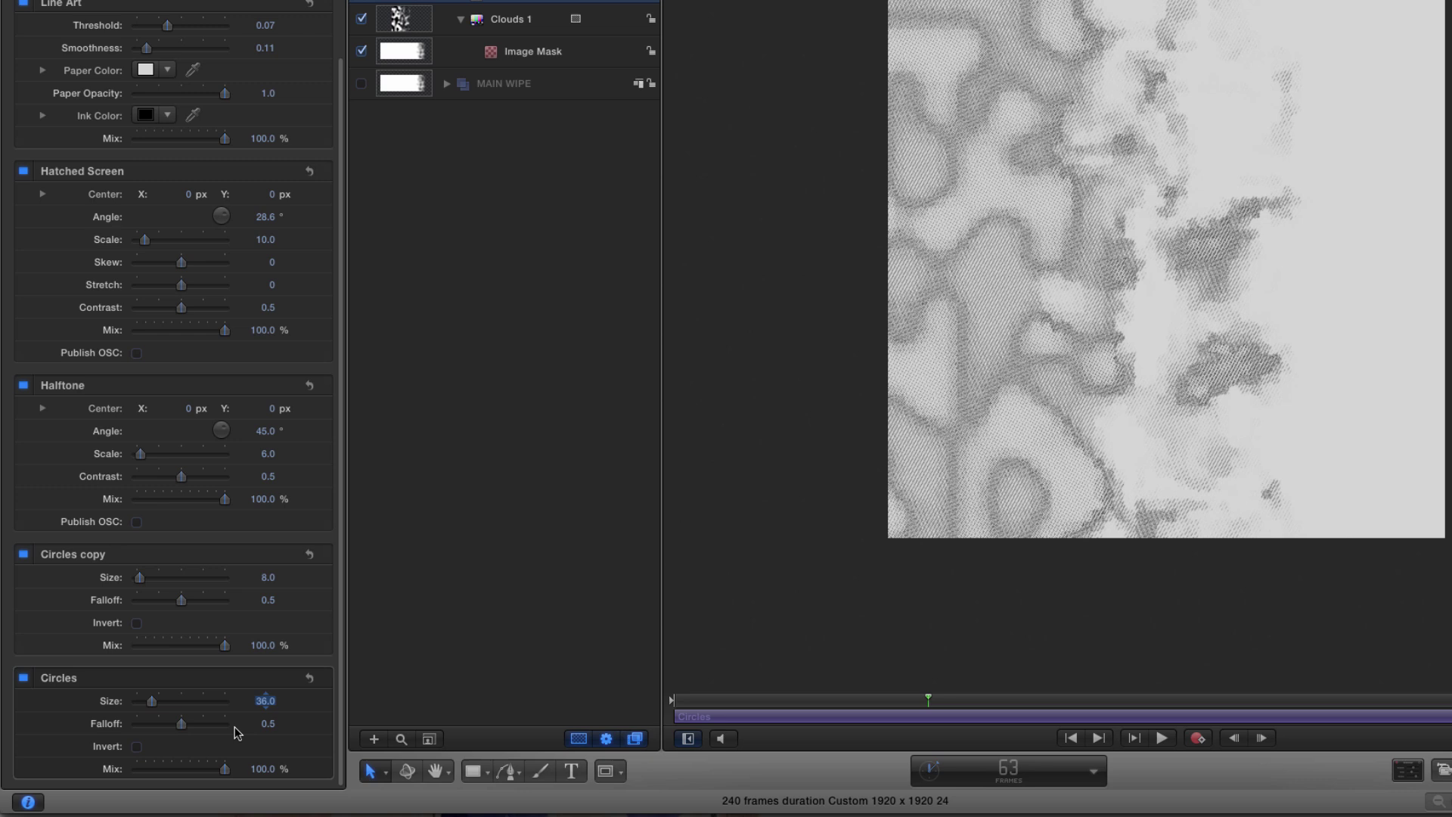
drag(180, 723, 75, 717)
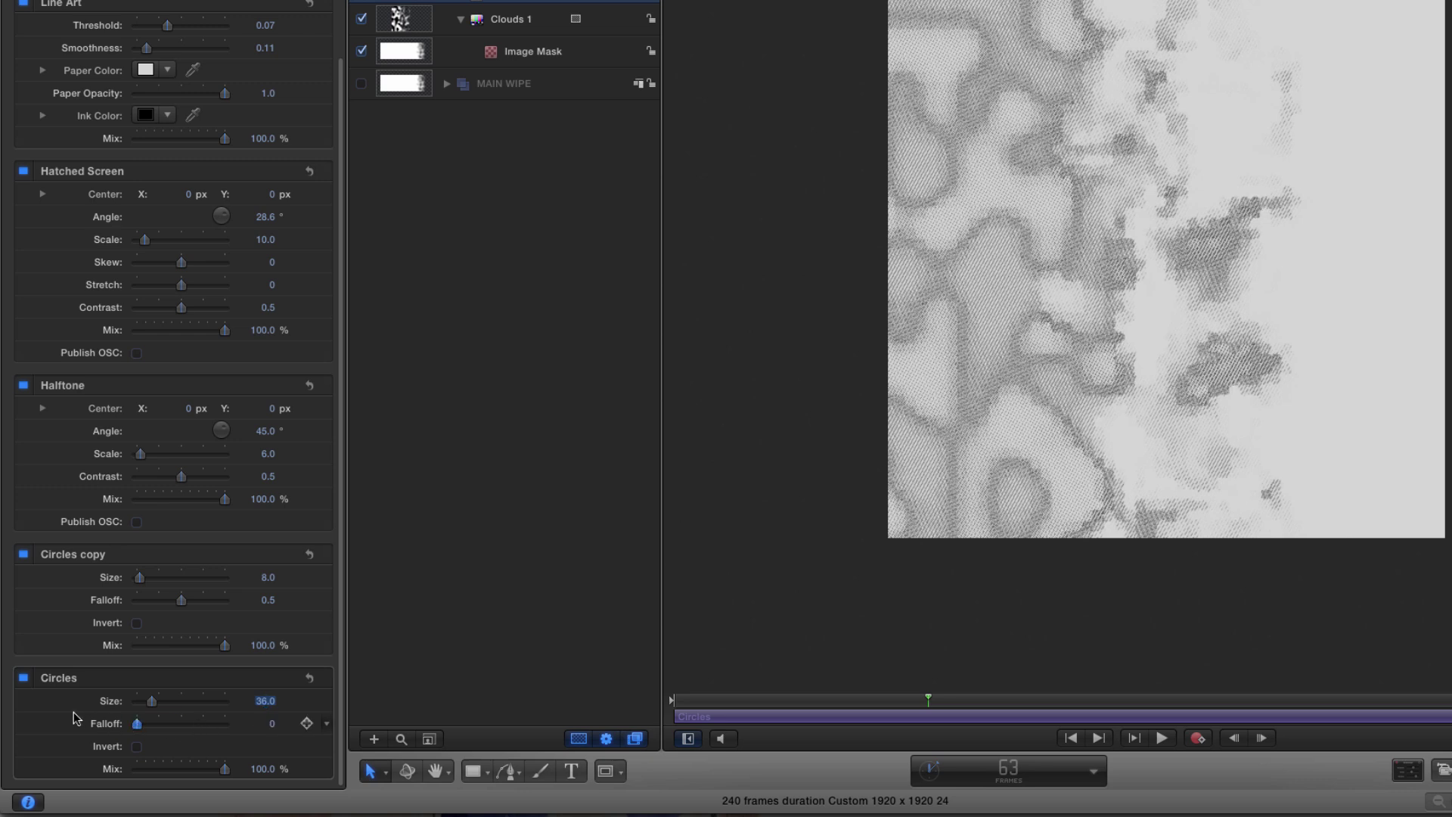
- Set Circles copy to size 70, falloff 0.3 and mix 75%
click(270, 578)
text(70)
key(Return)
key(Tab)
text(0.3)
key(Return)
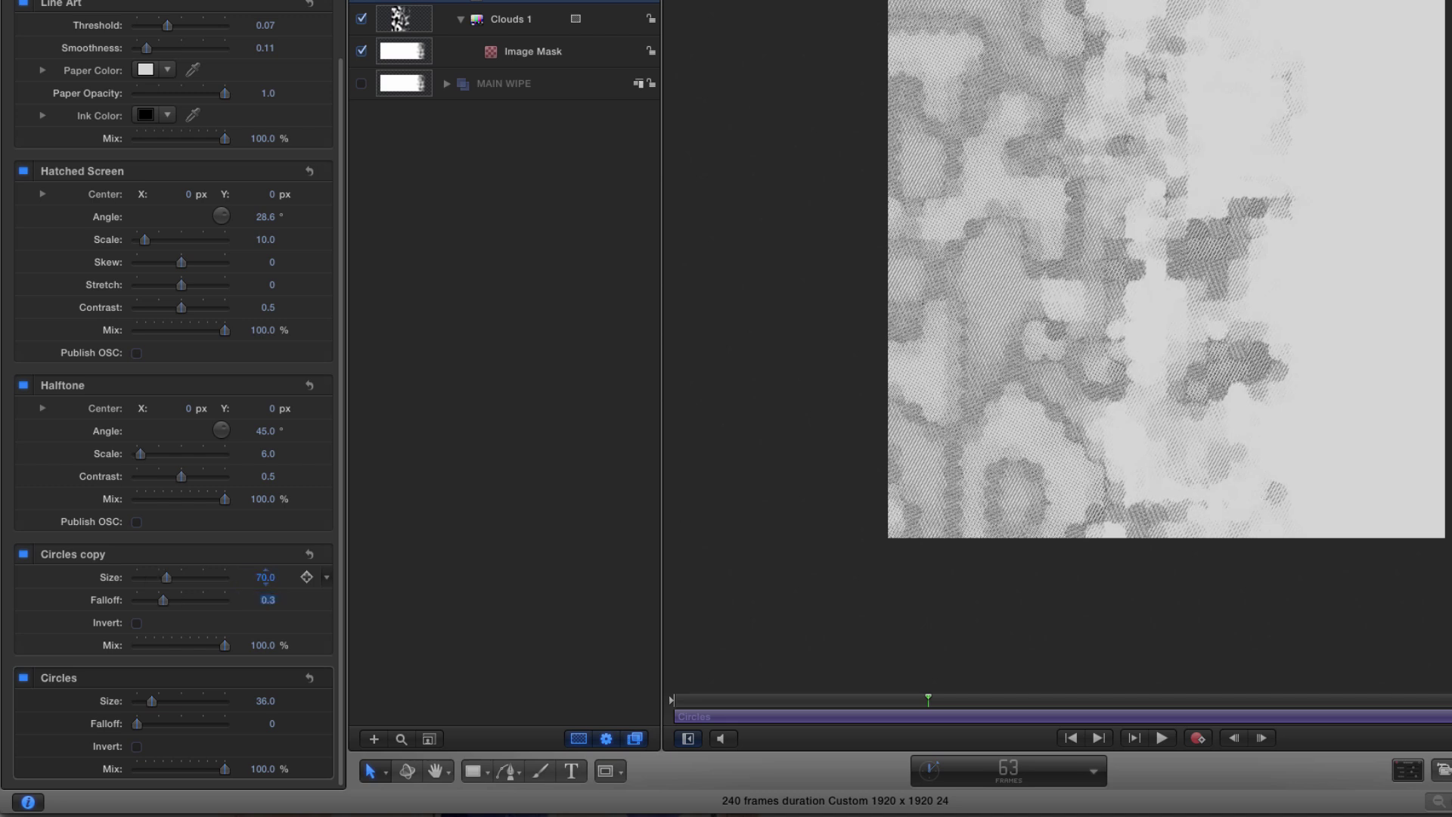
click(267, 645)
text(75)
key(Return)
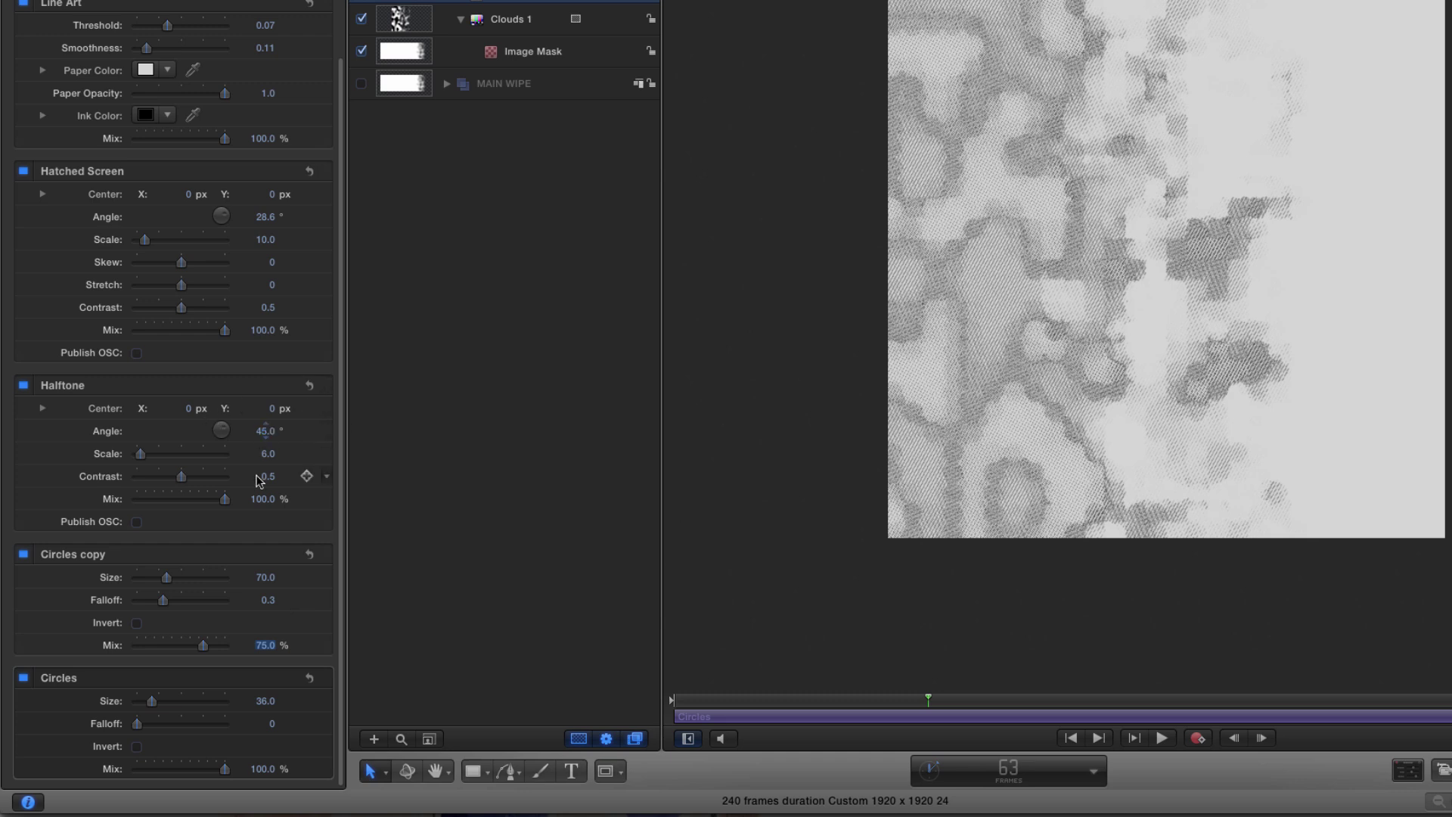
- Set Halftone to scale 10, contrast 0.99 and mix 10%
click(269, 453)
text(10)
key(Return)
key(Tab)
key(BackSpace)
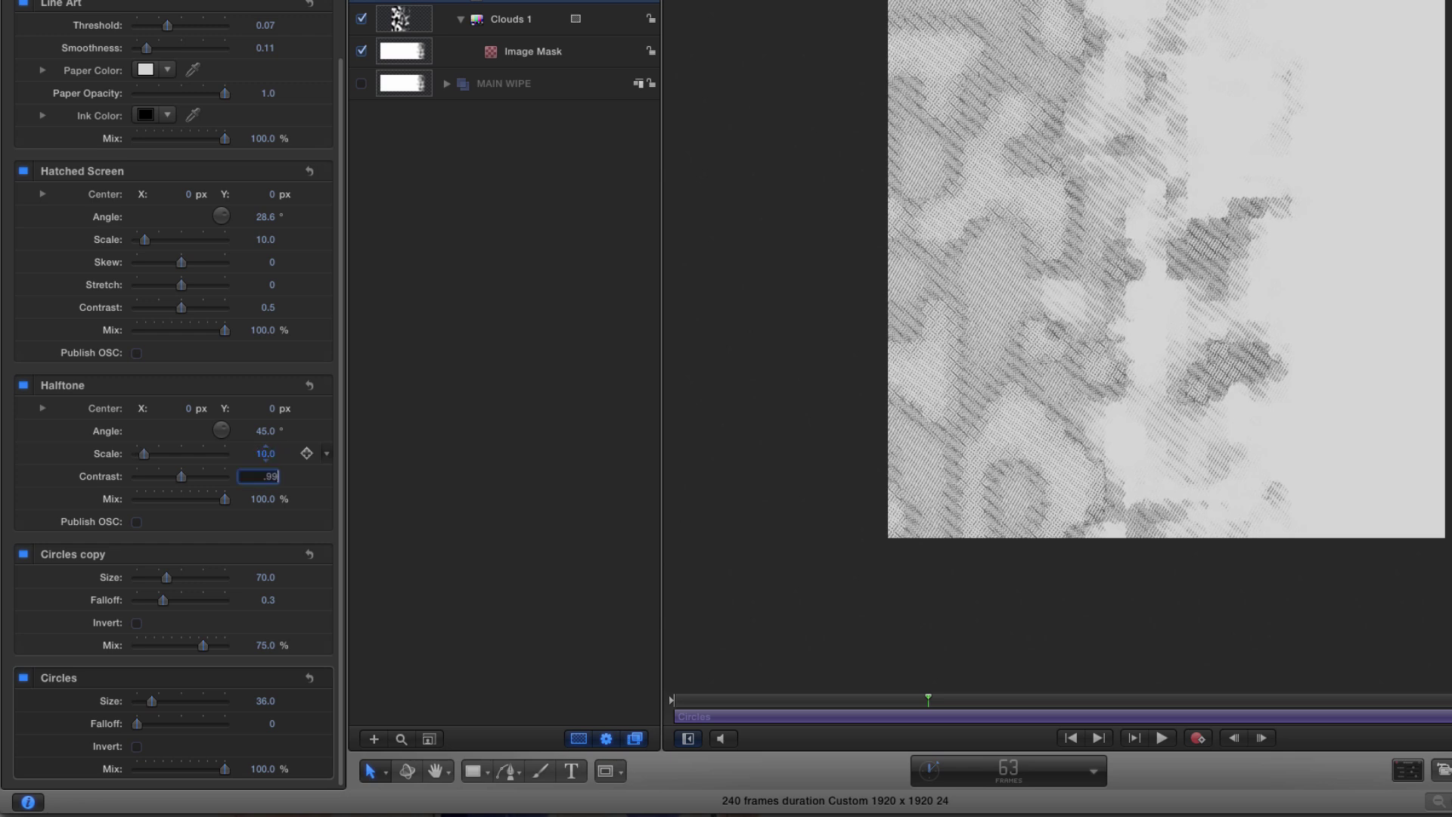
text(.99)
key(Return)
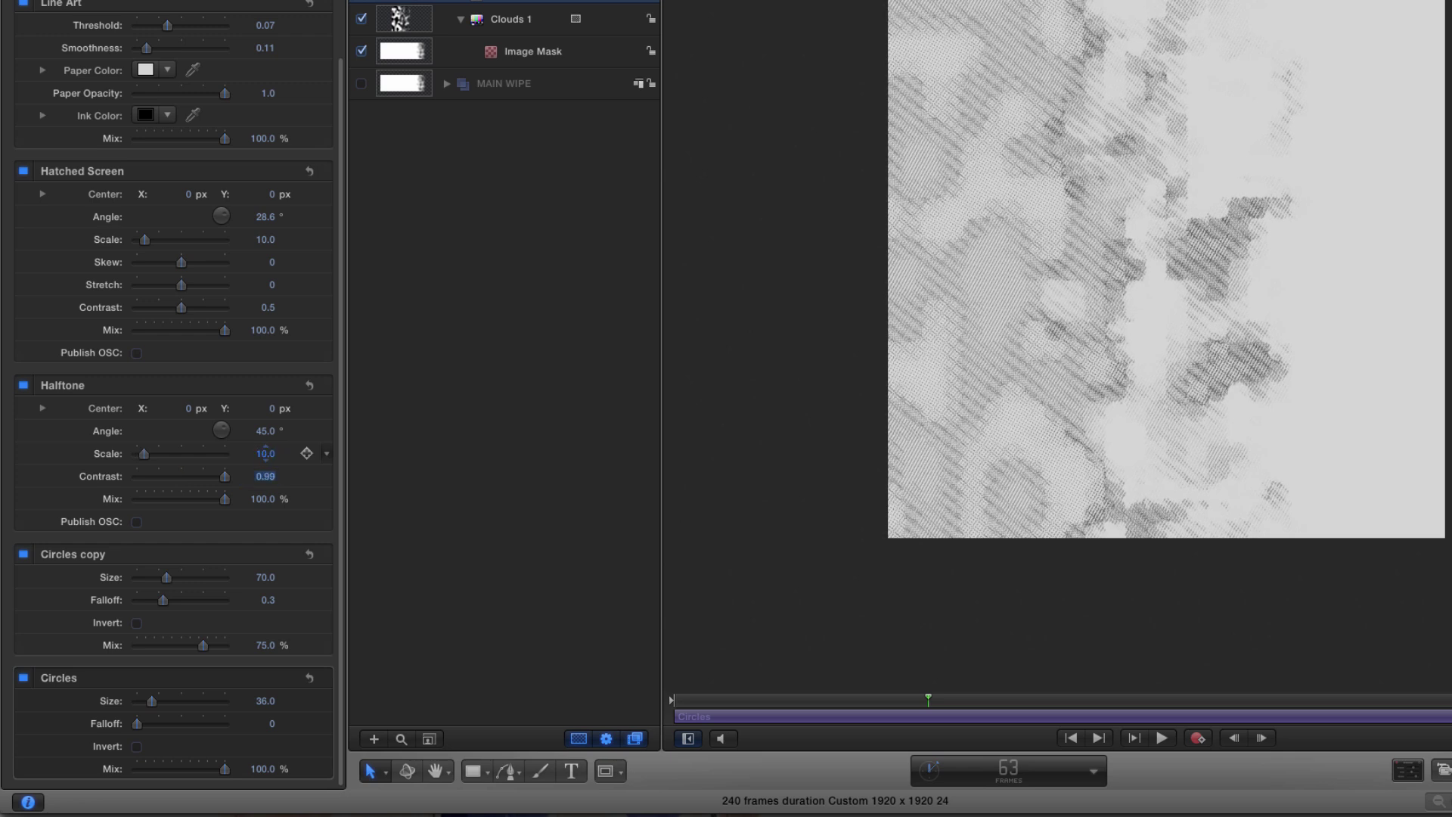
click(263, 499)
text(10)
key(Return)
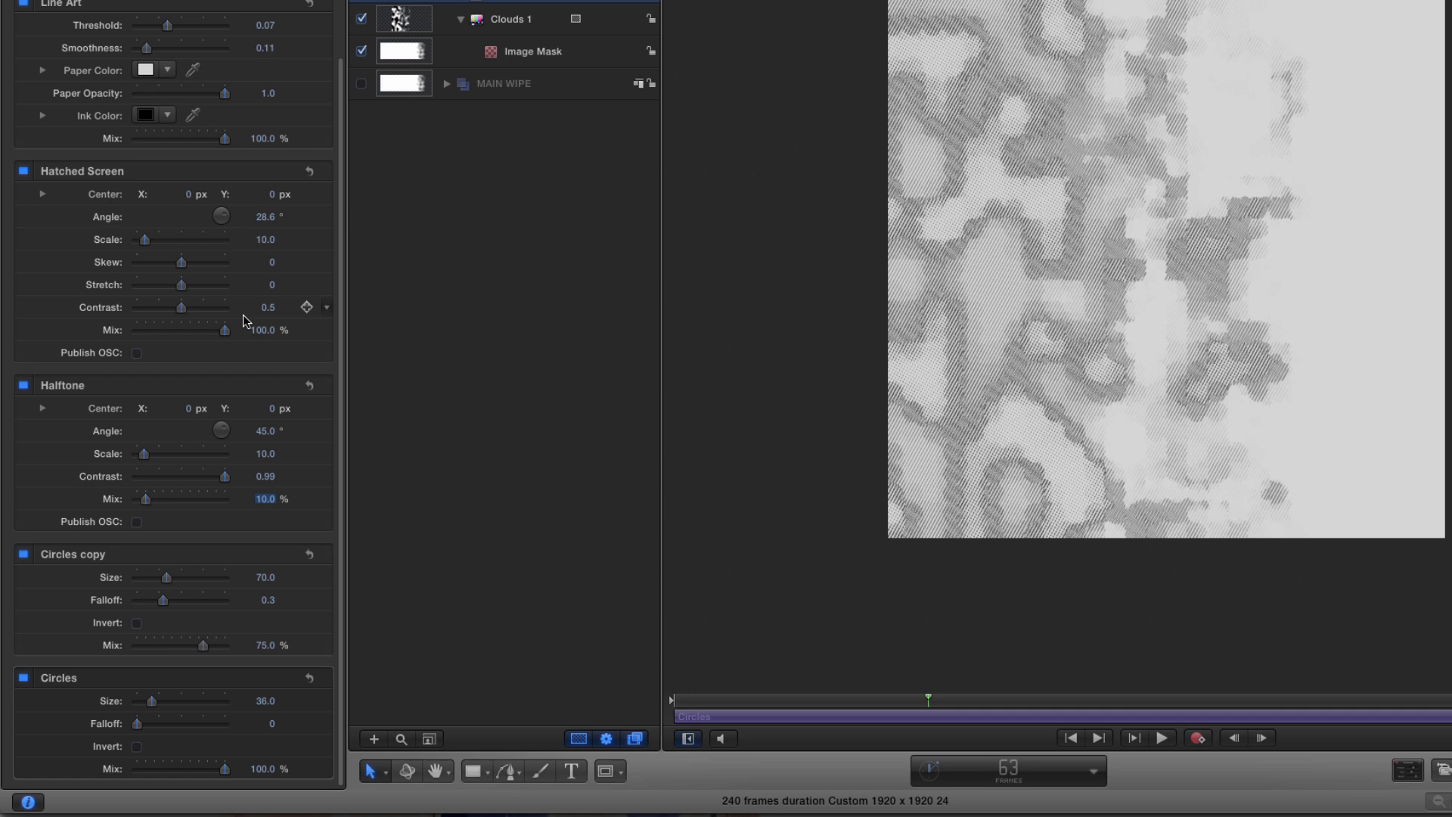
- Set Hatched Screen angle 30, scale 100 and skew -0.6
click(265, 217)
text(30)
key(Return)
key(Tab)
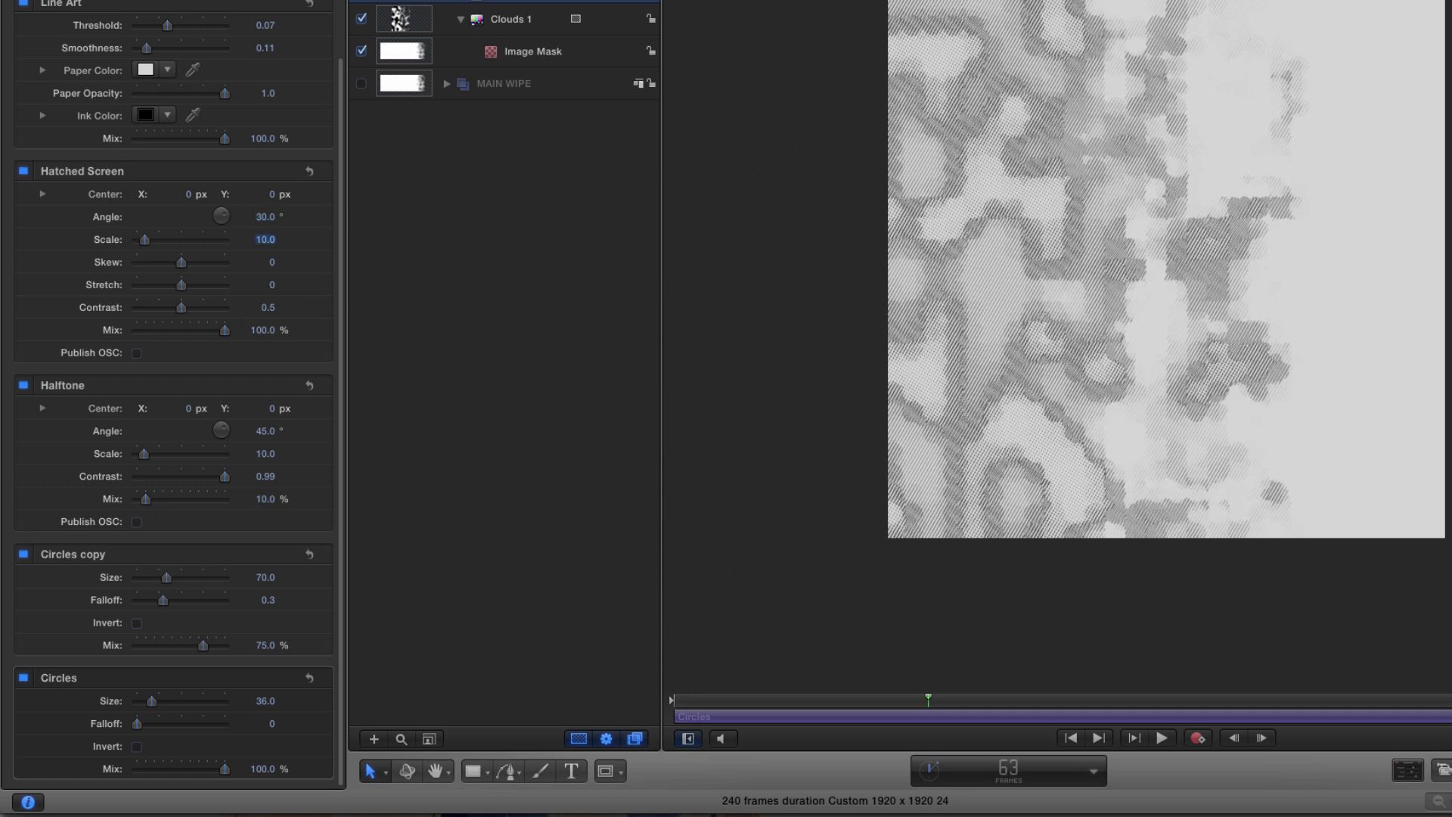
text(100)
key(Return)
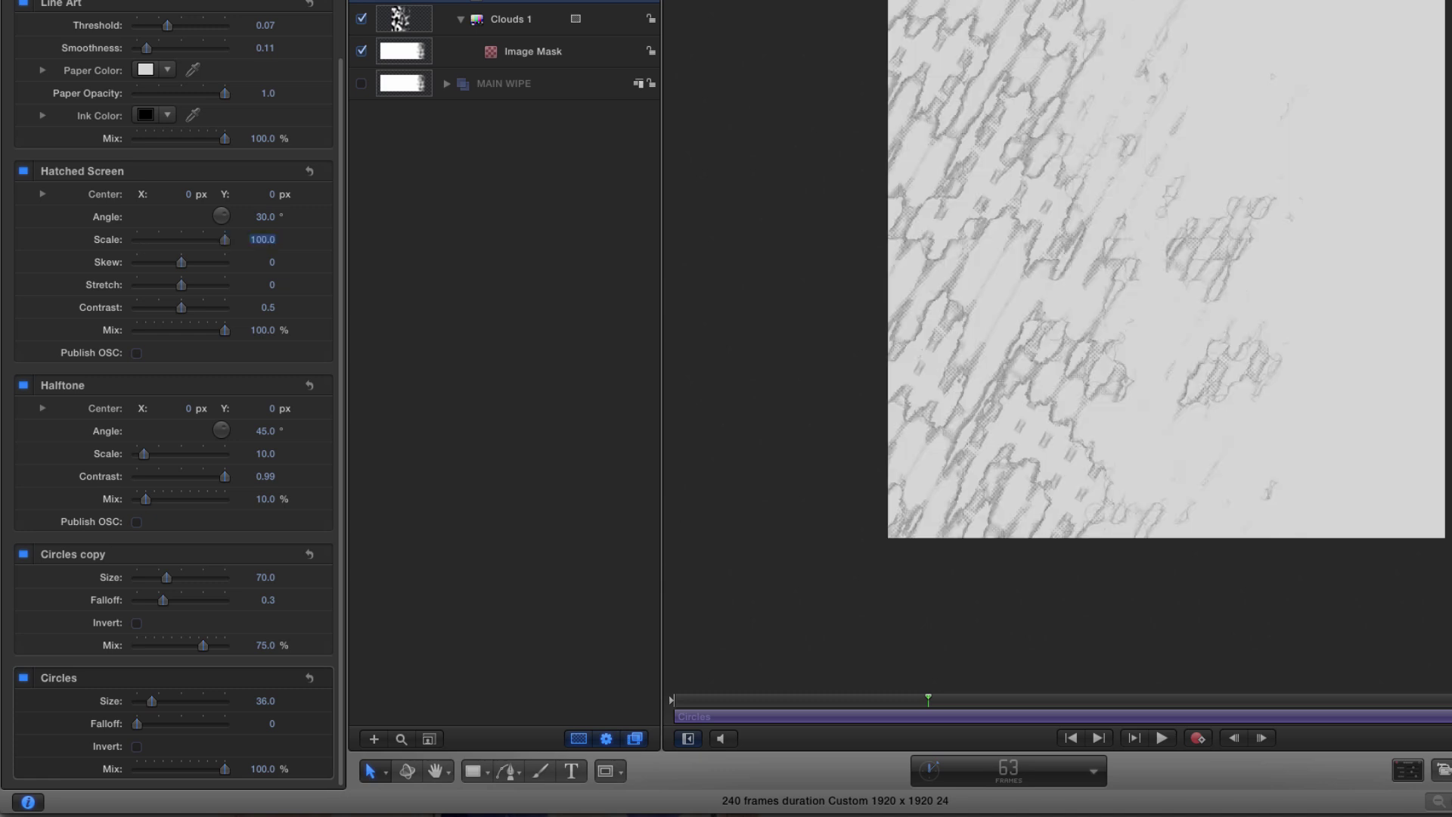
key(Tab)
text(-0.6)
key(Return)
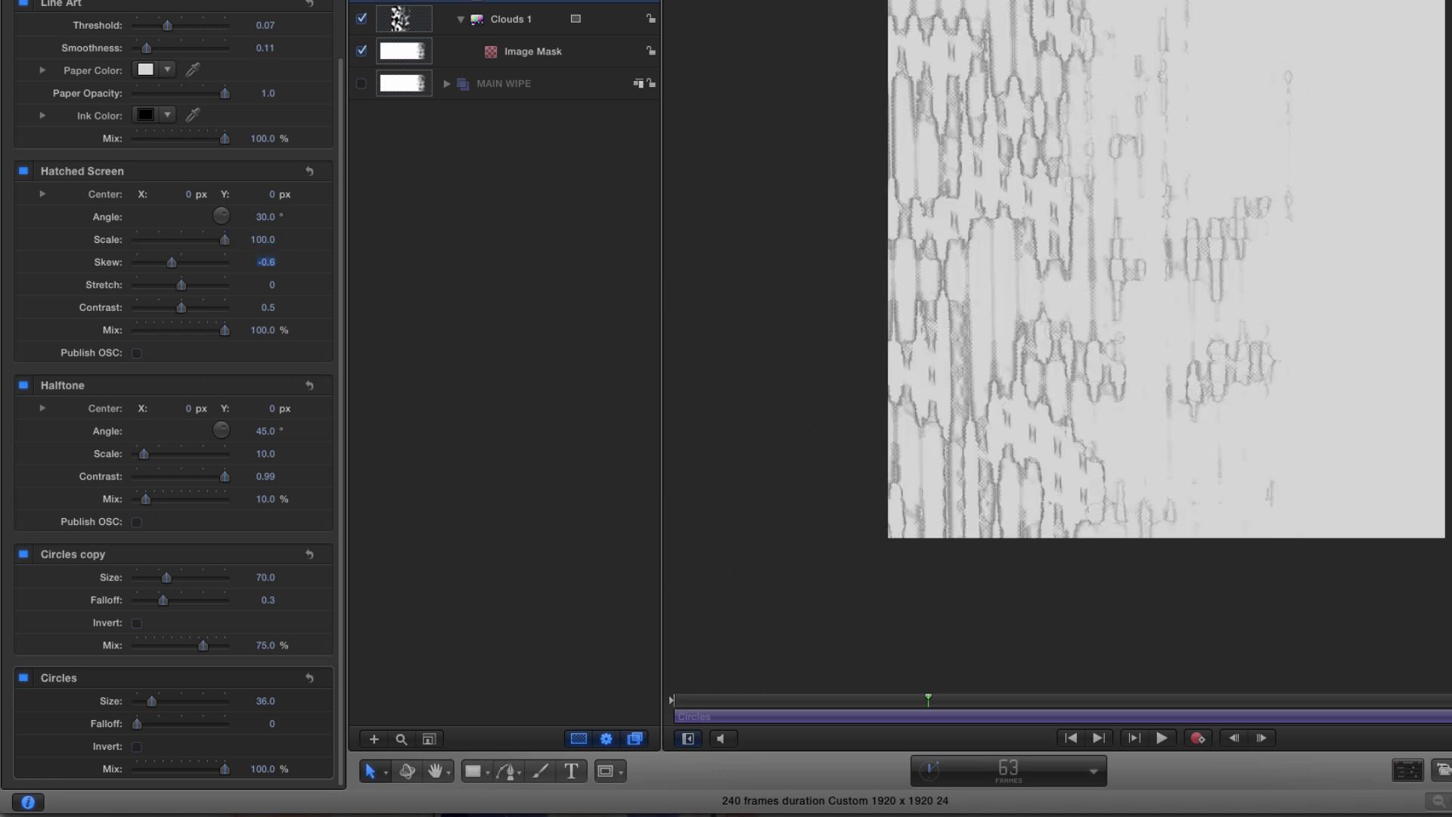
- Set Hatched Screen contrast to 0.99 and mix to 10%
mouse_move(310, 265)
click(268, 307)
key(BackSpace)
text(.99)
key(Return)
key(Tab)
text(10)
key(Return)
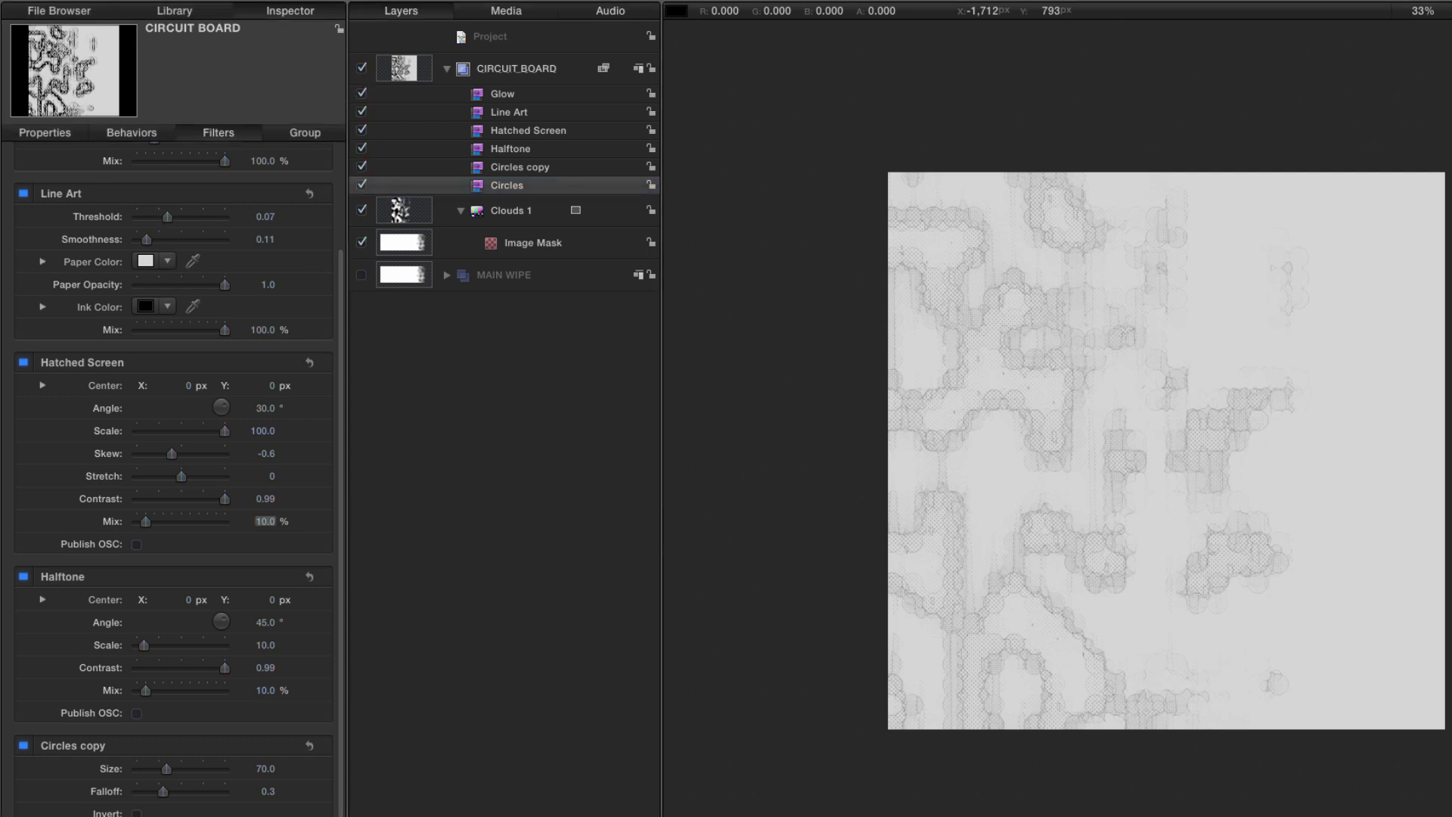
- Set Line Art threshold 0.15, smoothness 0.1, paper opacity 0 and white ink
click(266, 218)
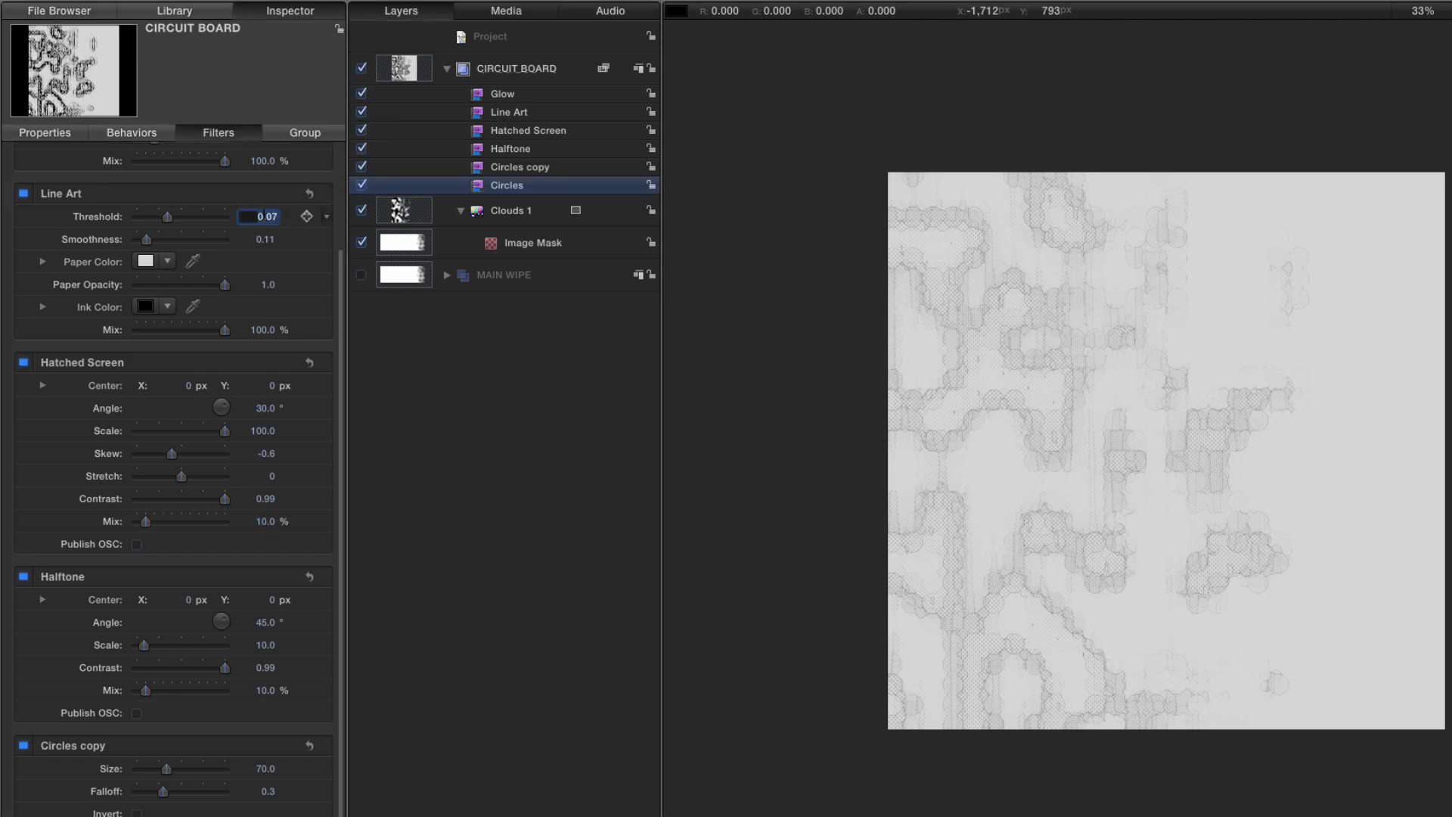
text(.15)
key(Tab)
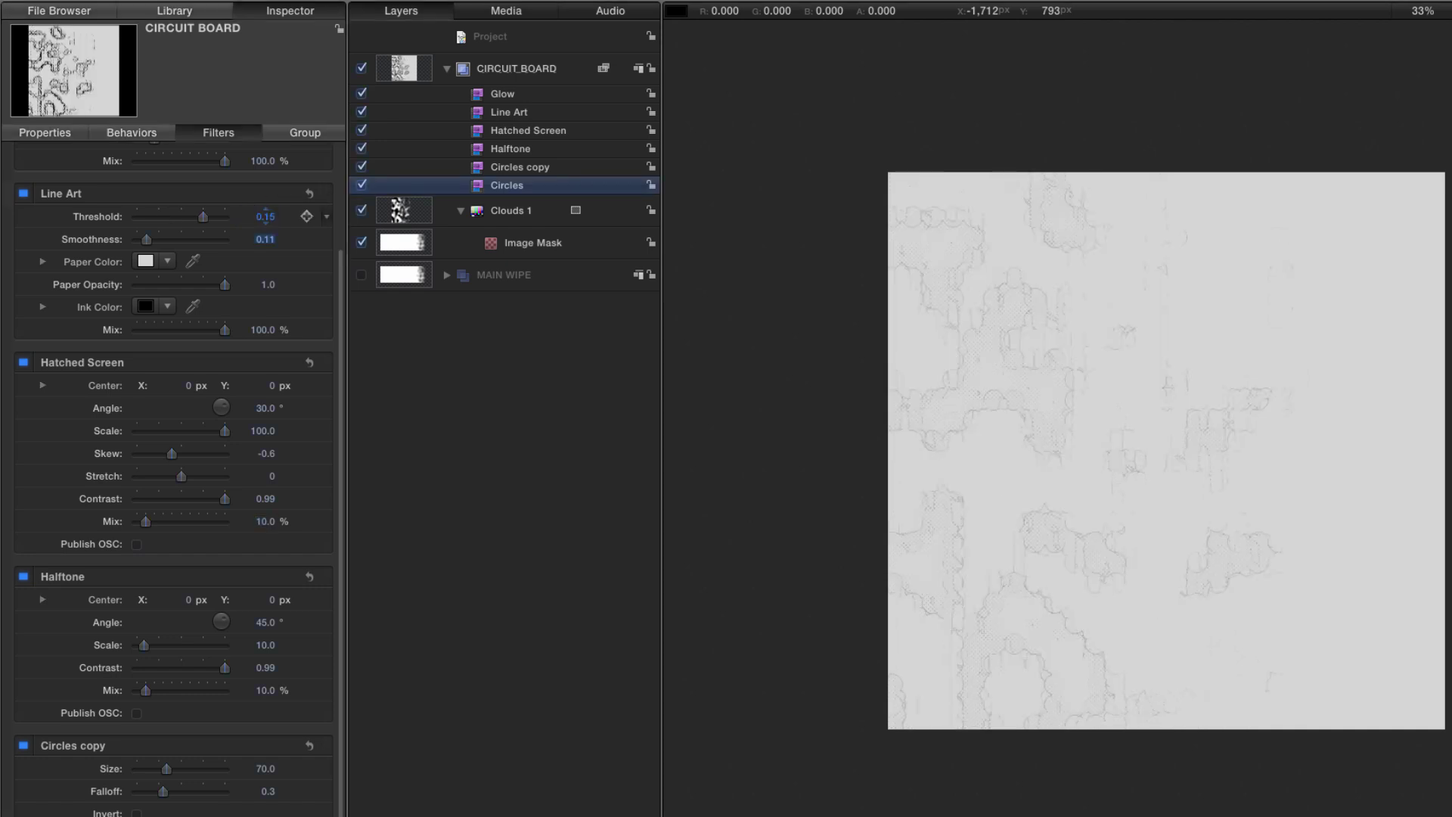
text(.1)
key(Return)
drag(225, 287, 52, 273)
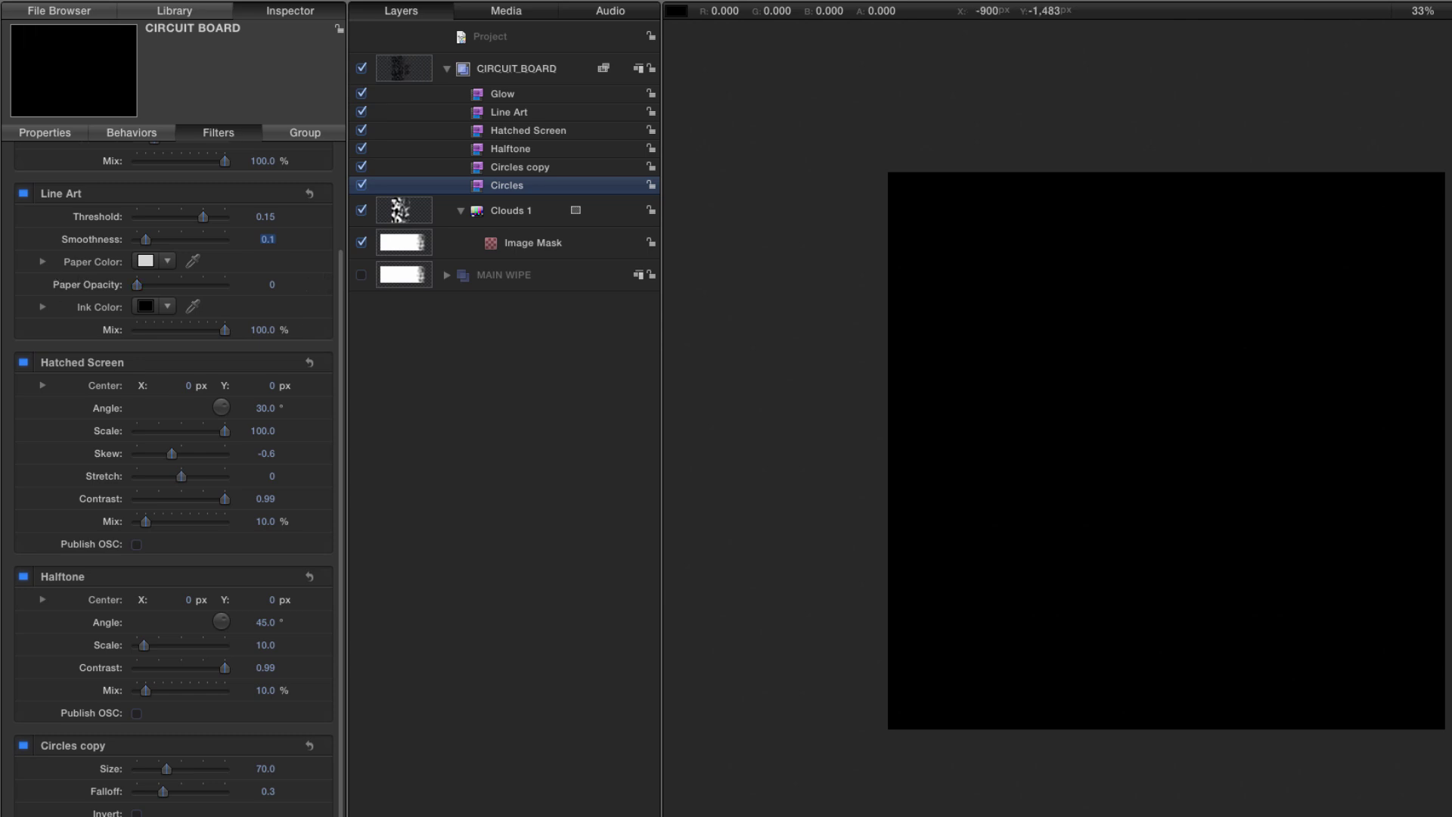
click(146, 307)
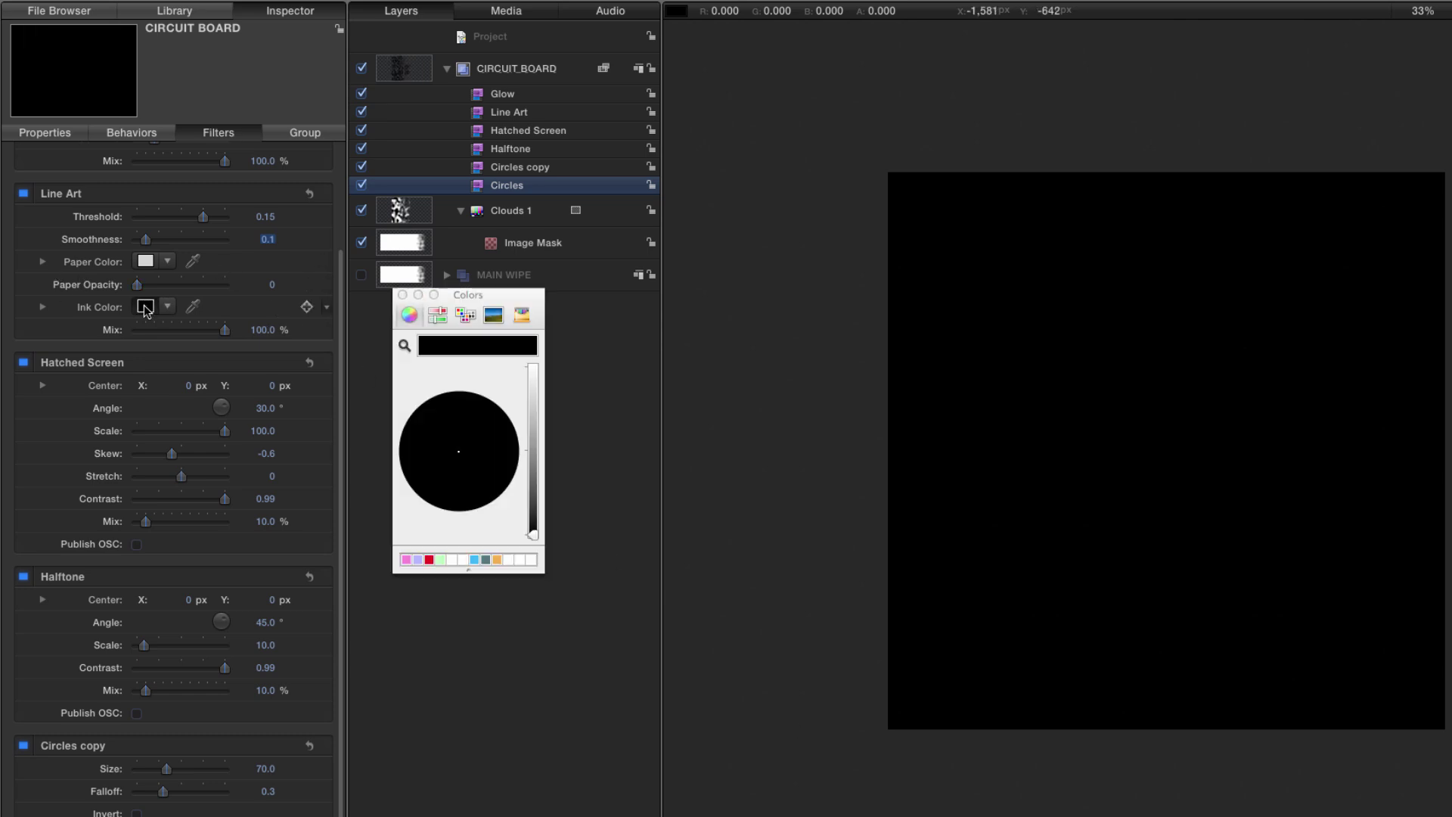
click(454, 560)
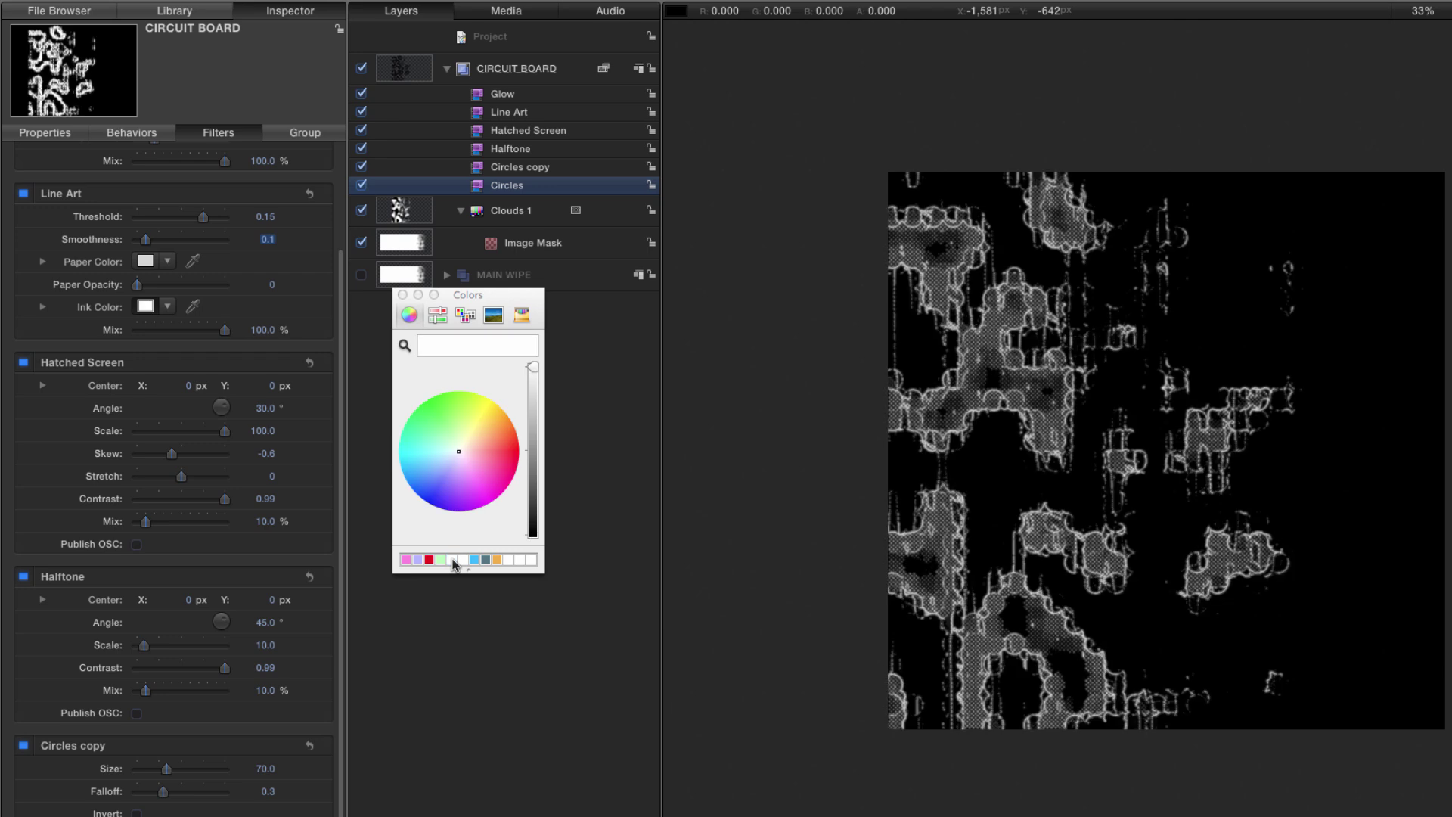
click(402, 295)
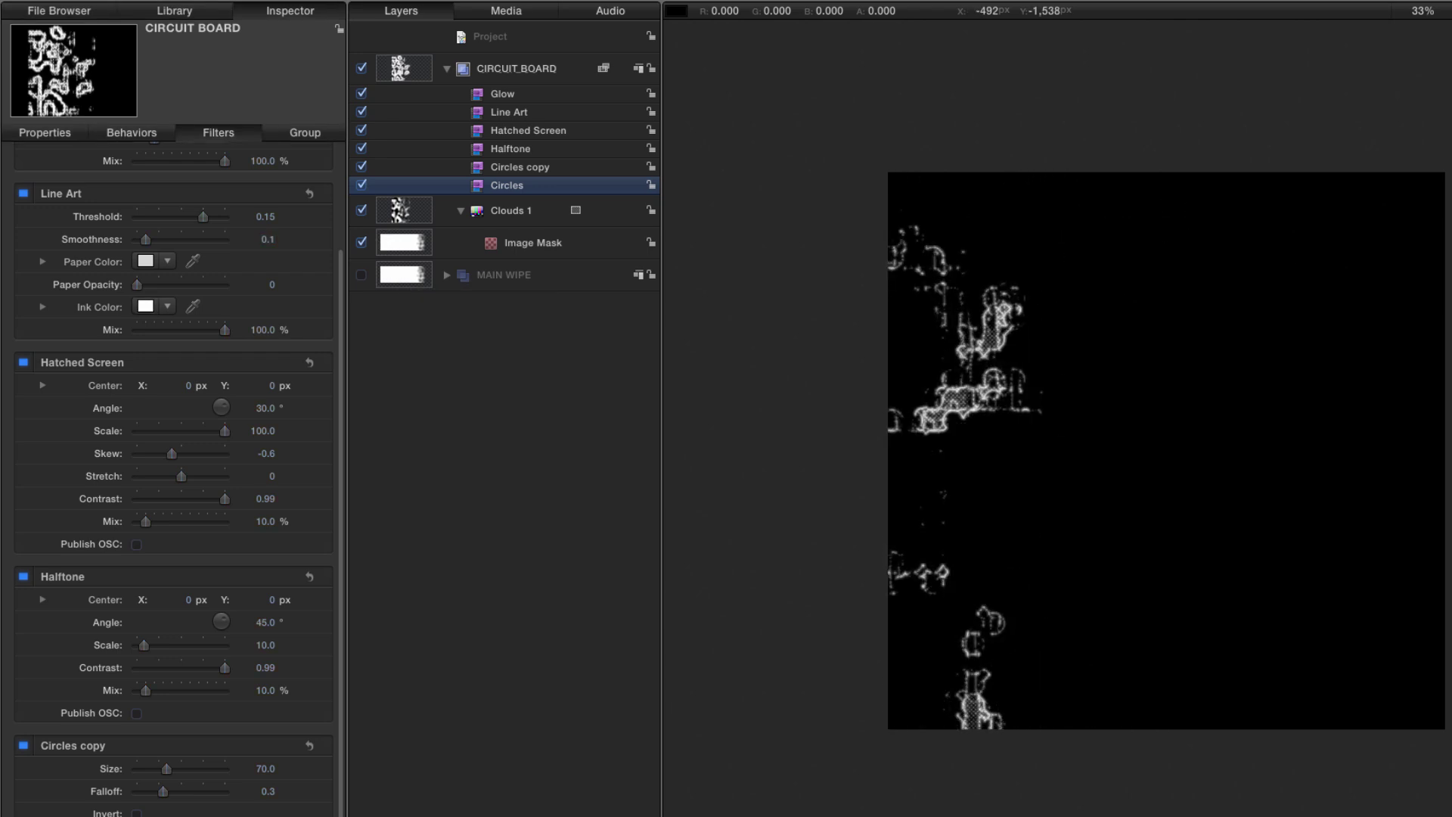
- Preview the animation and set the Glow radius to 2
key(space)
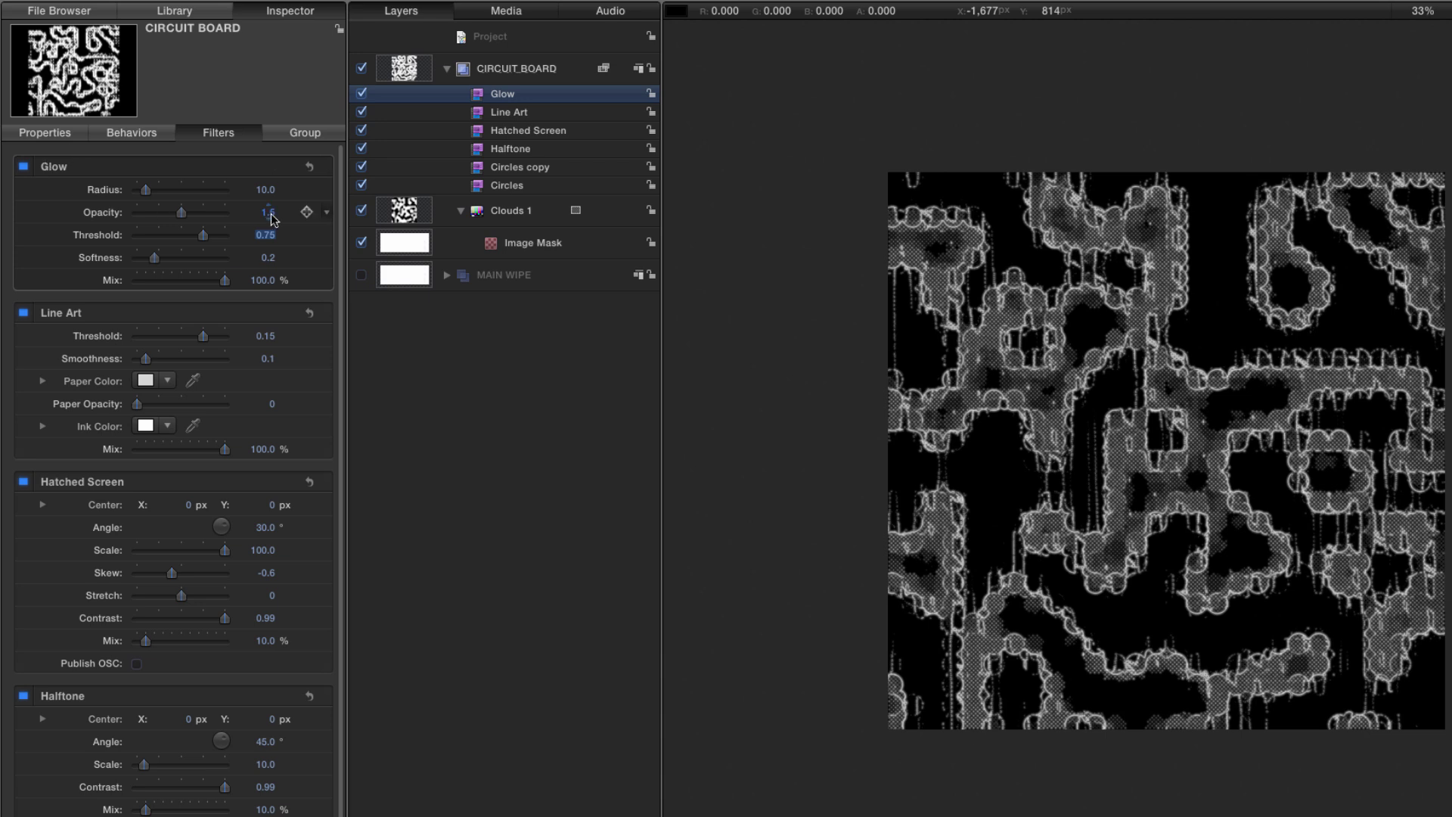
click(266, 190)
text(2)
key(Return)
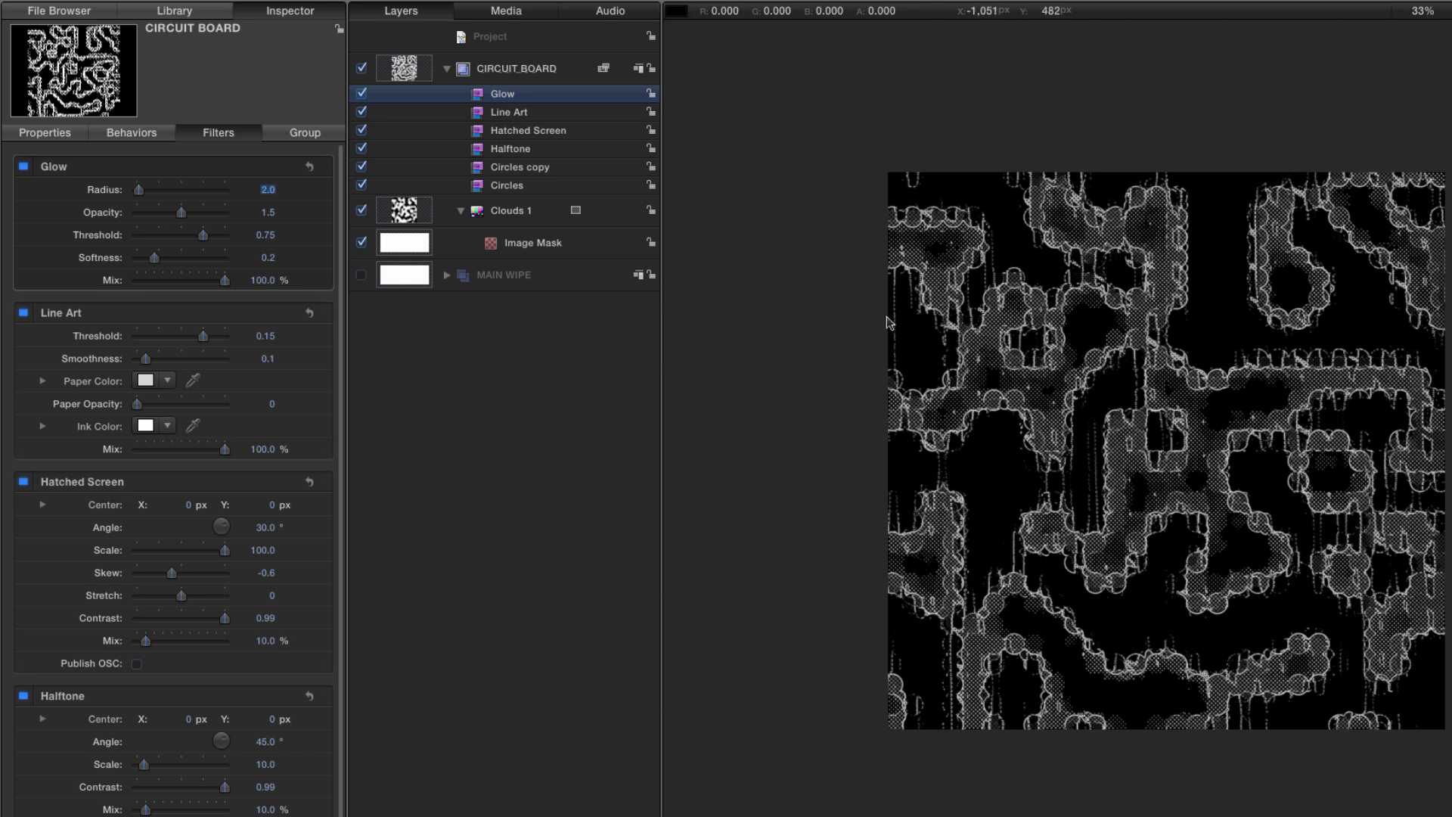
- Apply the Stylize Pixellate filter to Clouds 1
click(406, 209)
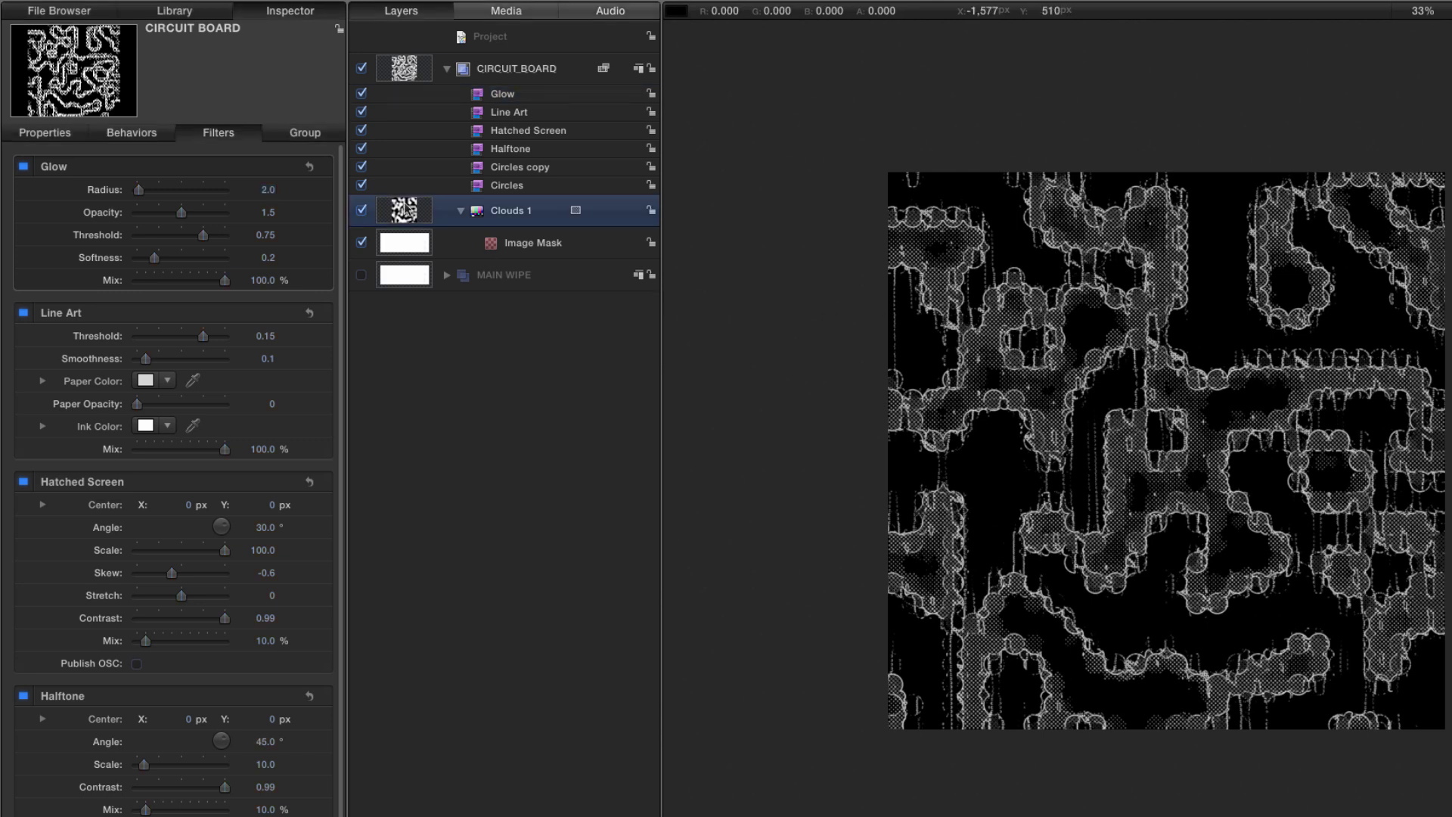
key(super+2)
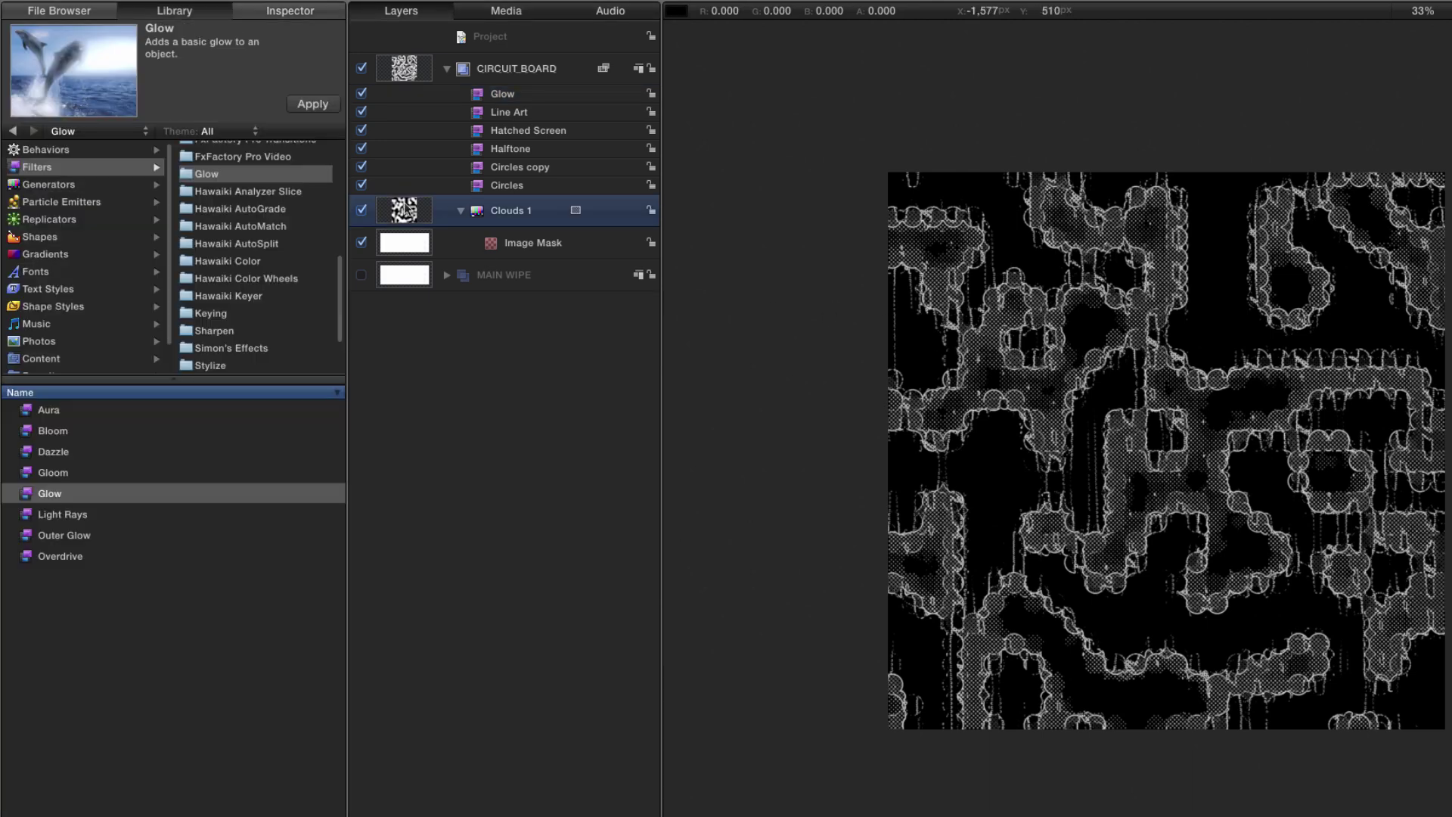
scroll(249, 282, down, 1)
scroll(248, 277, down, 3)
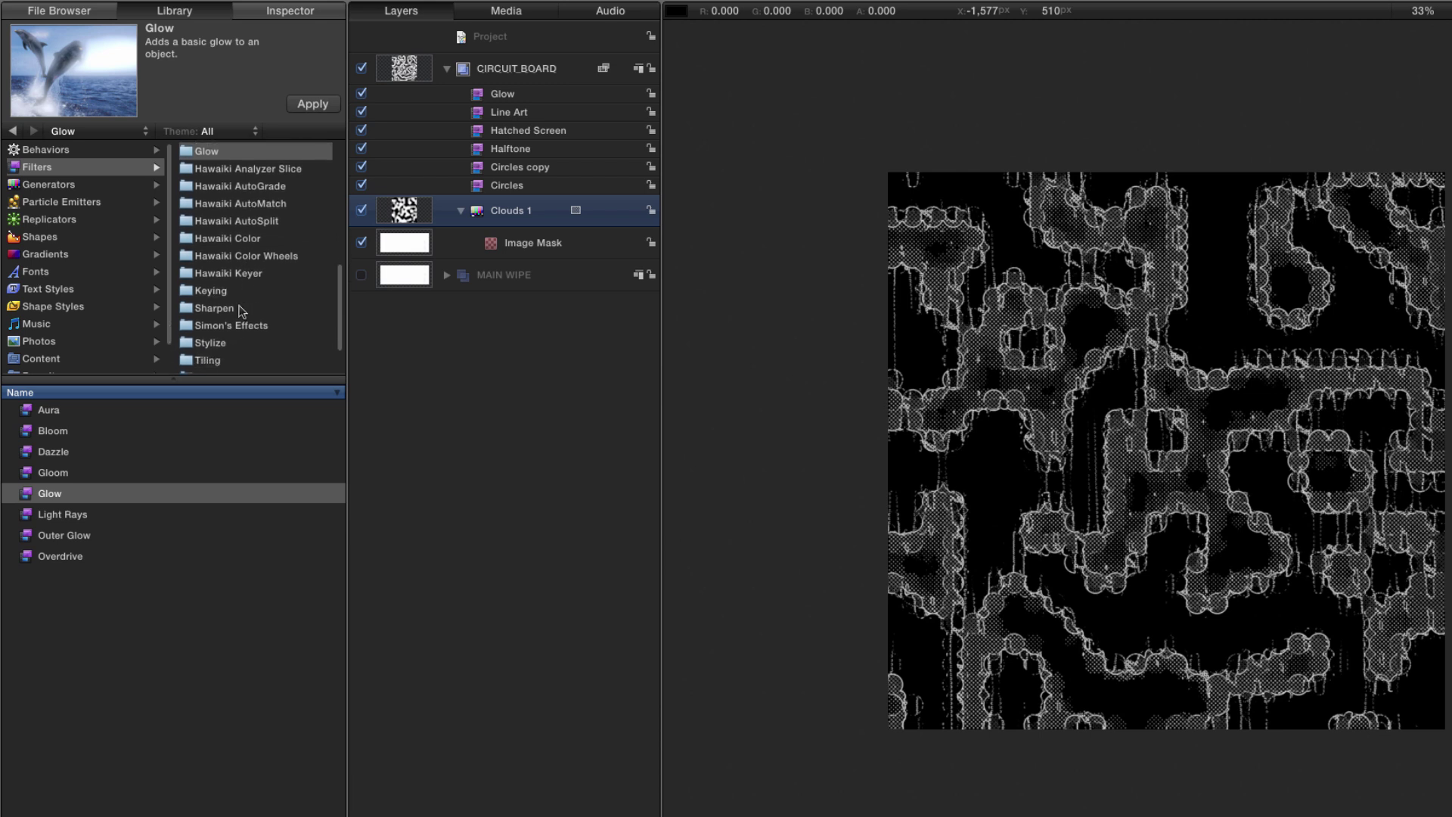
click(223, 343)
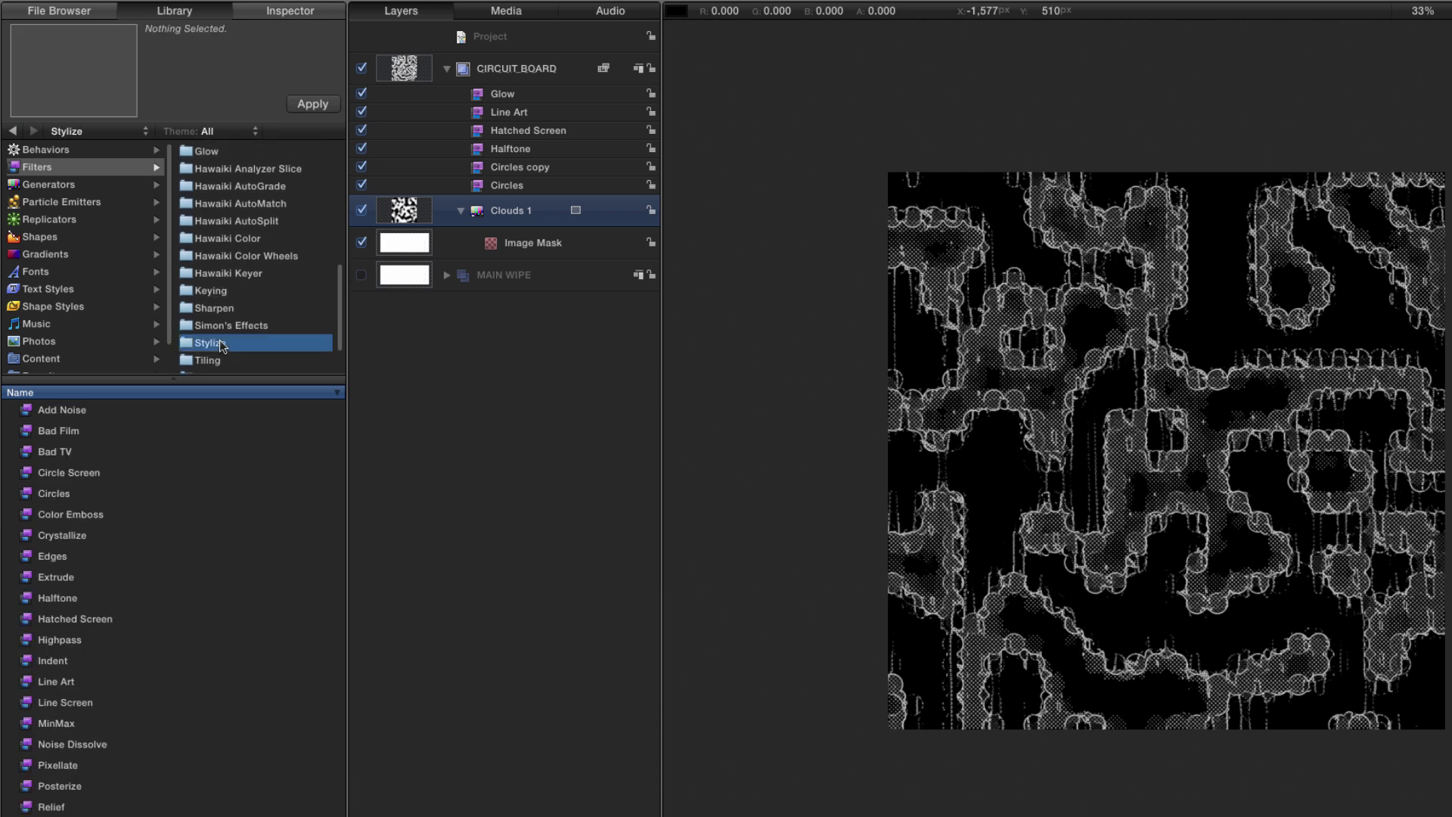
click(27, 768)
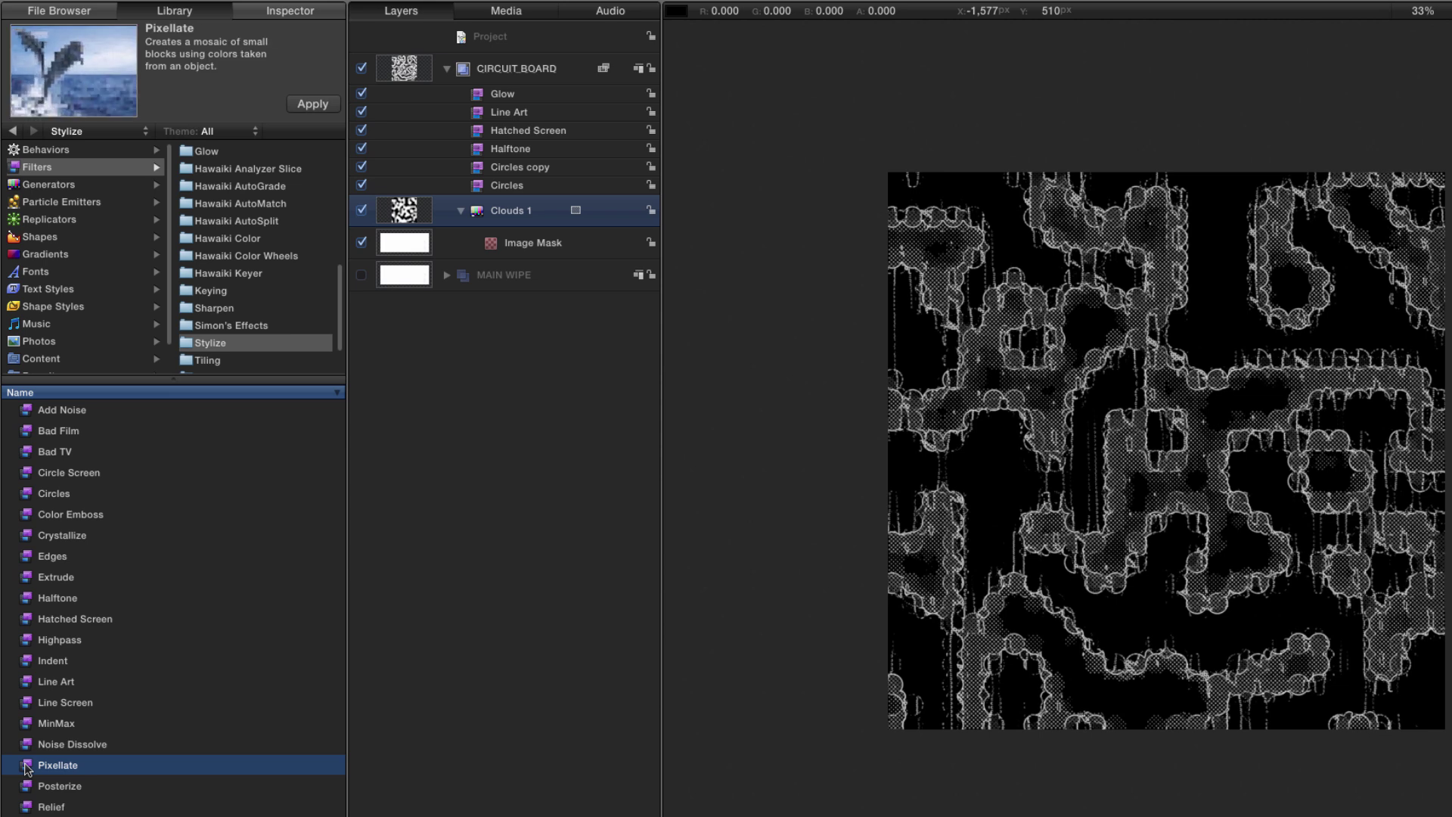
drag(27, 768, 400, 208)
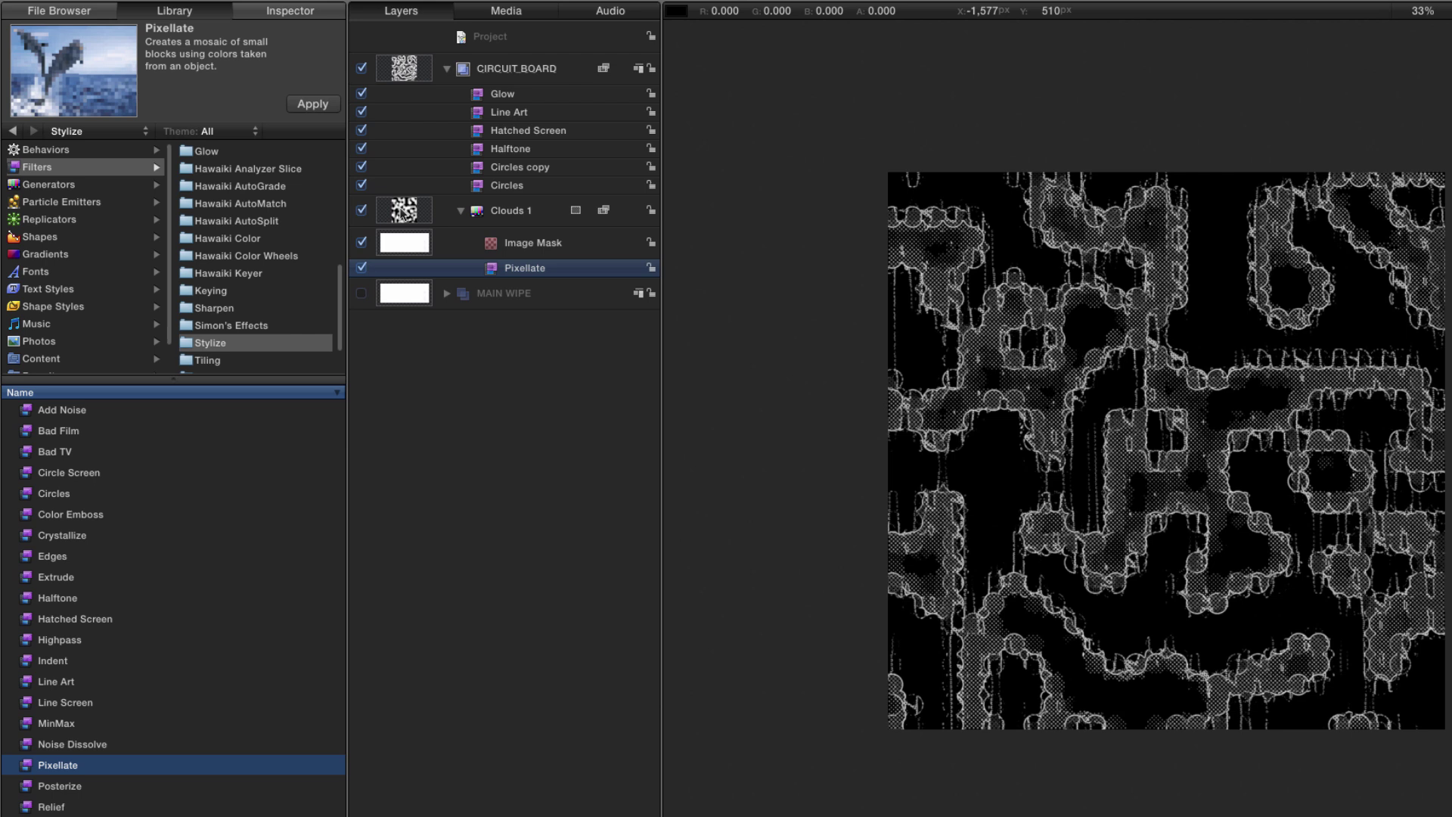
- Set the Pixellate scale to 60 and preview the animation
key(F3)
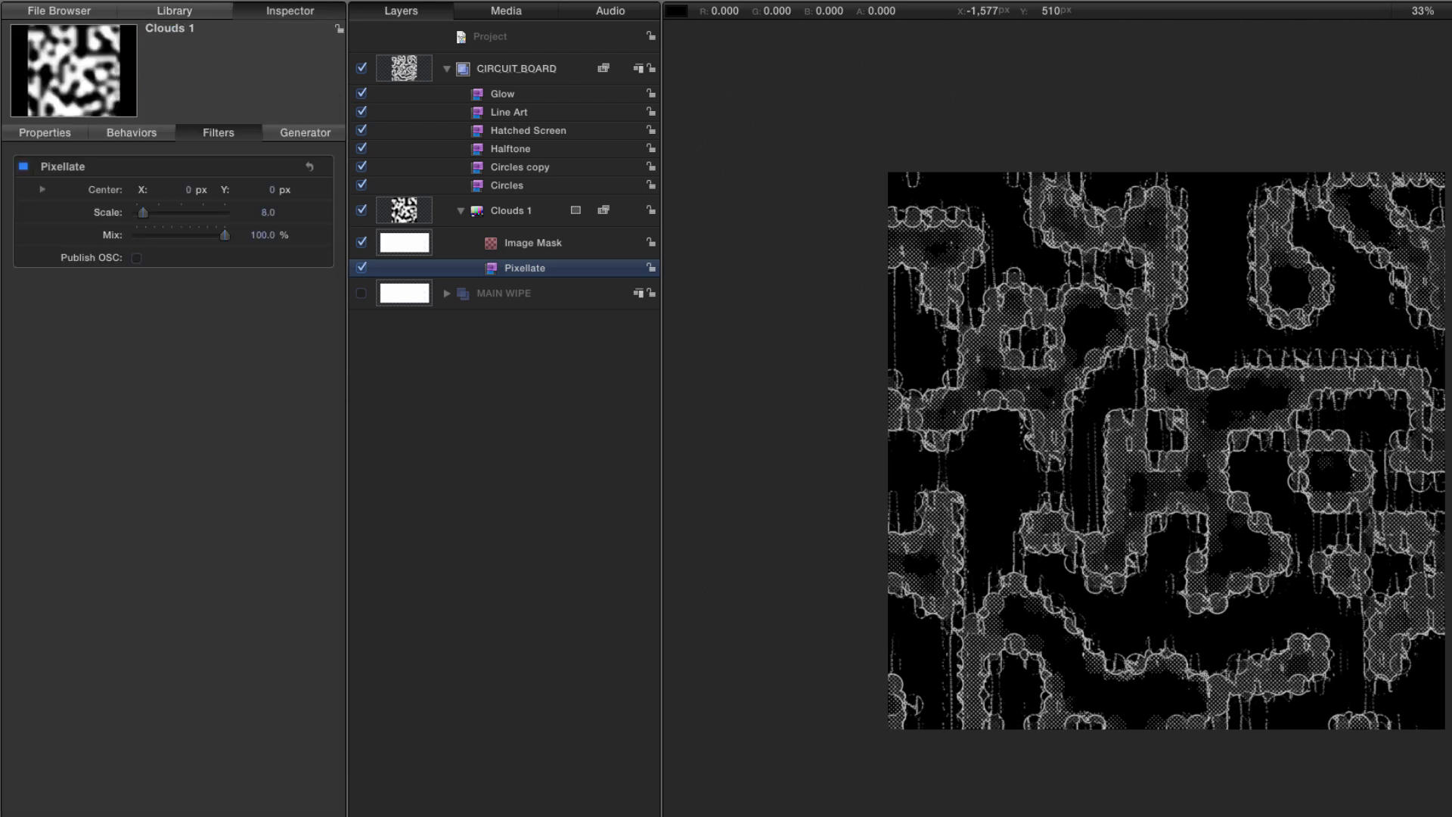
click(268, 213)
text(60)
key(Return)
key(space)
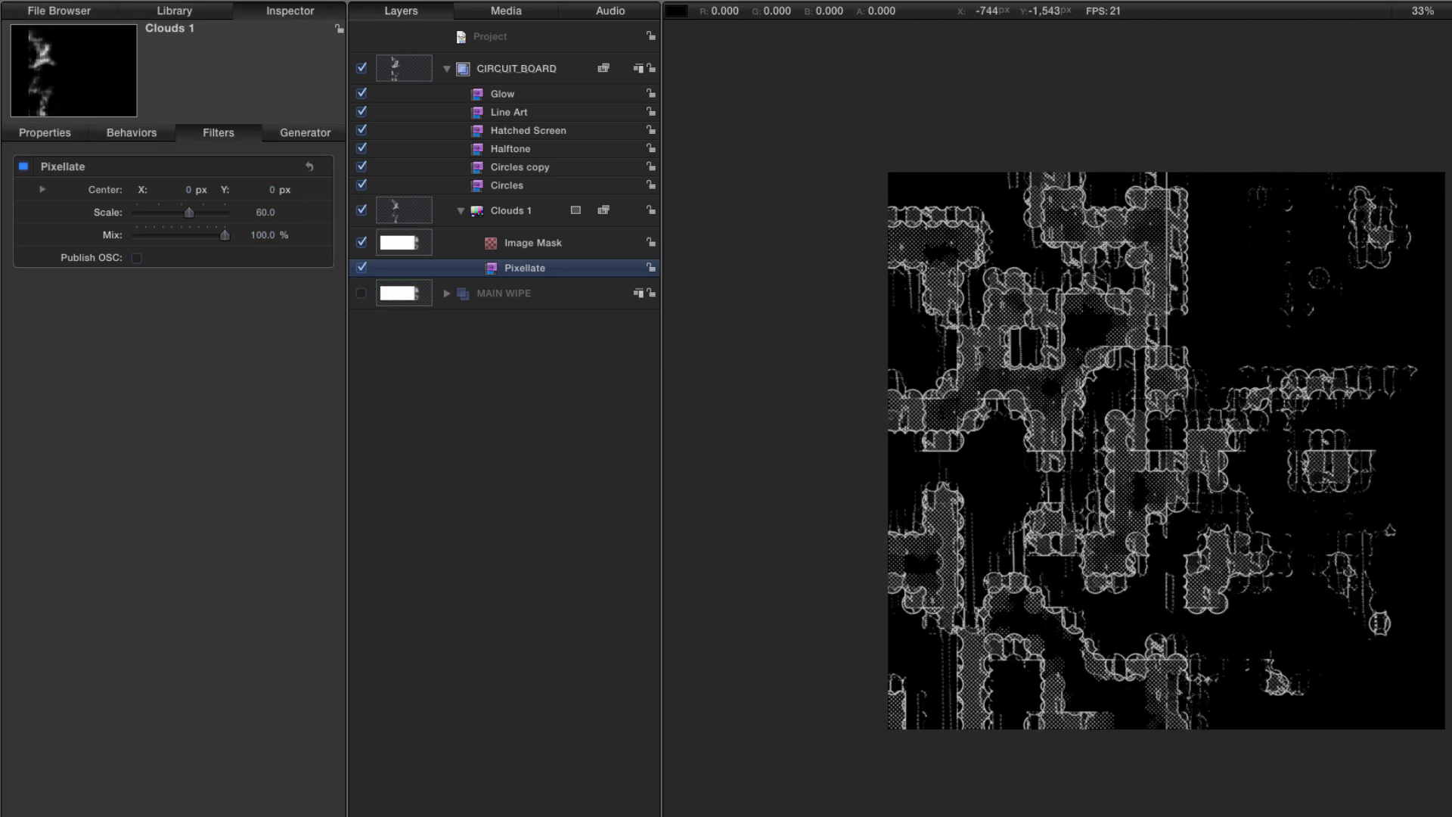
- Move the black stop of the Clouds 1 gradient to 35%
key(space)
click(511, 210)
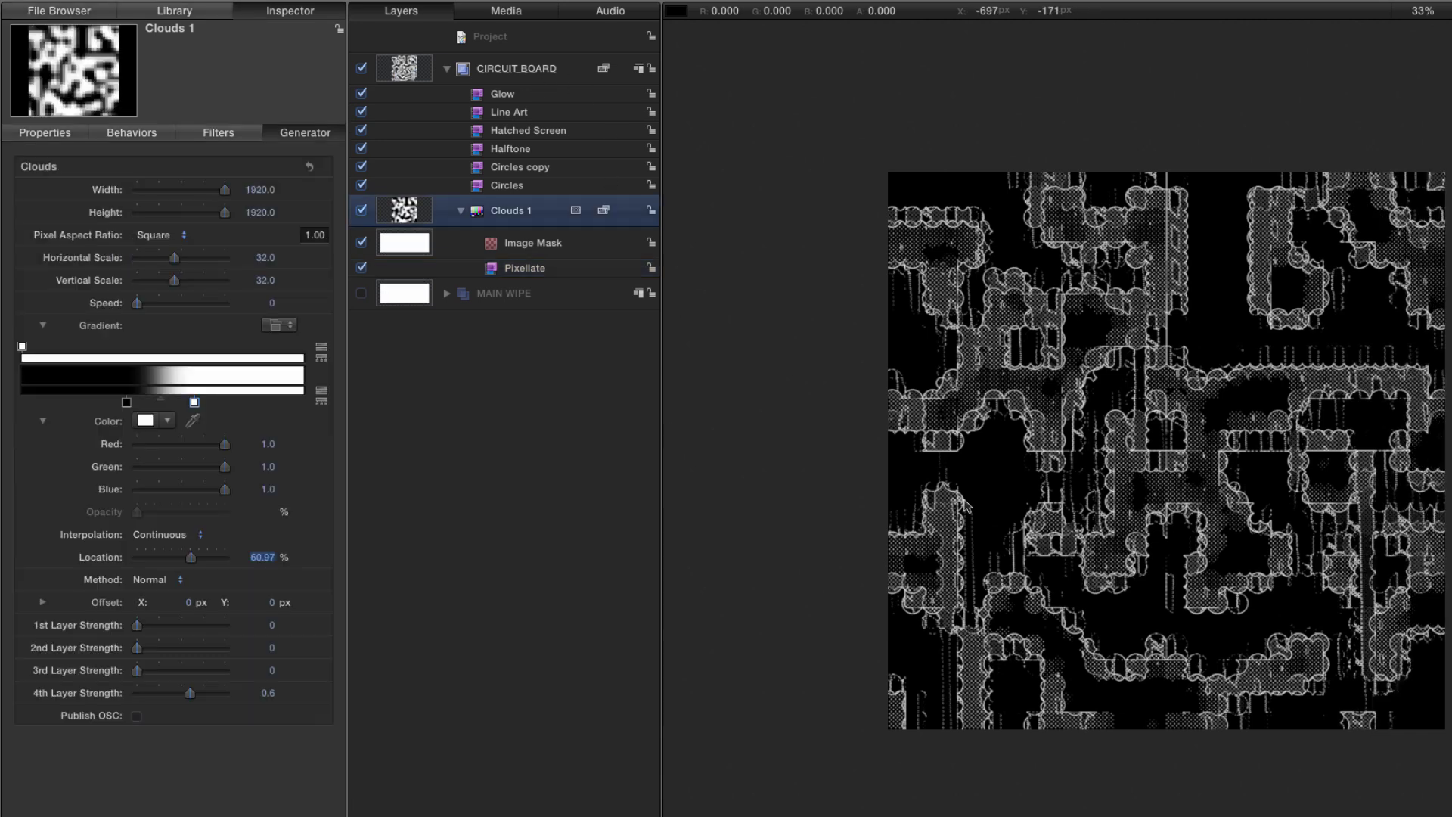
click(403, 214)
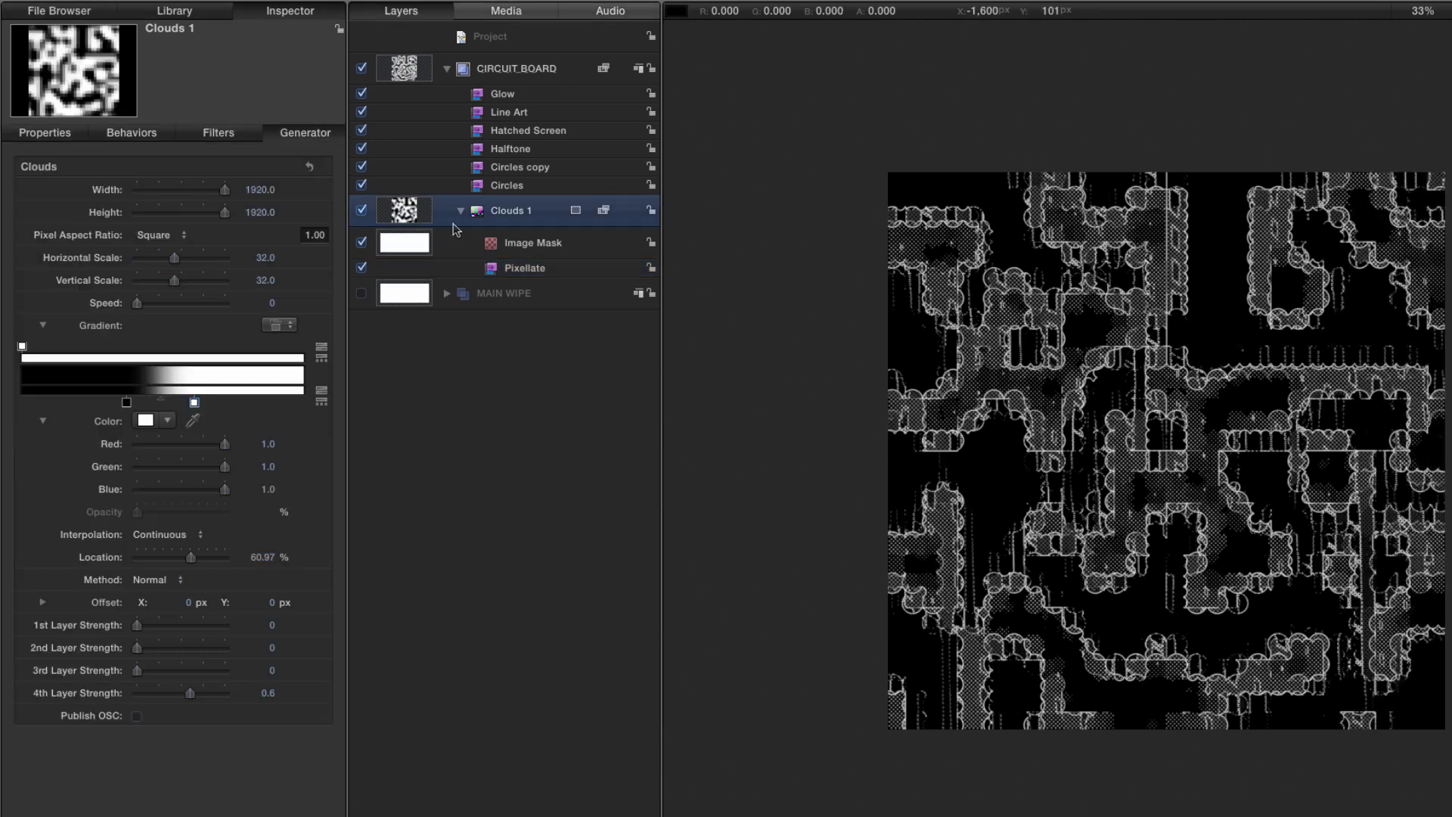
click(391, 246)
click(406, 218)
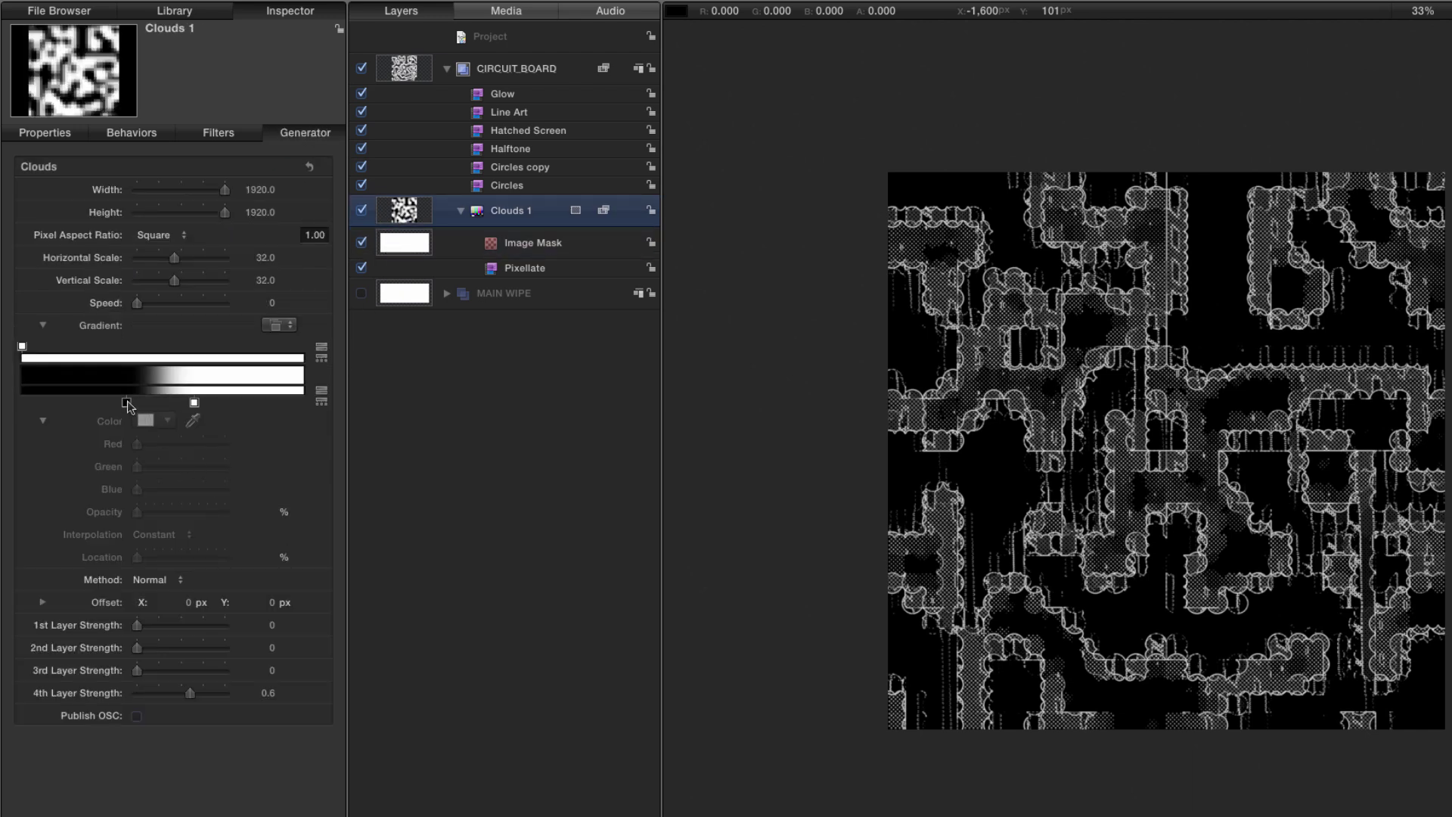
click(126, 403)
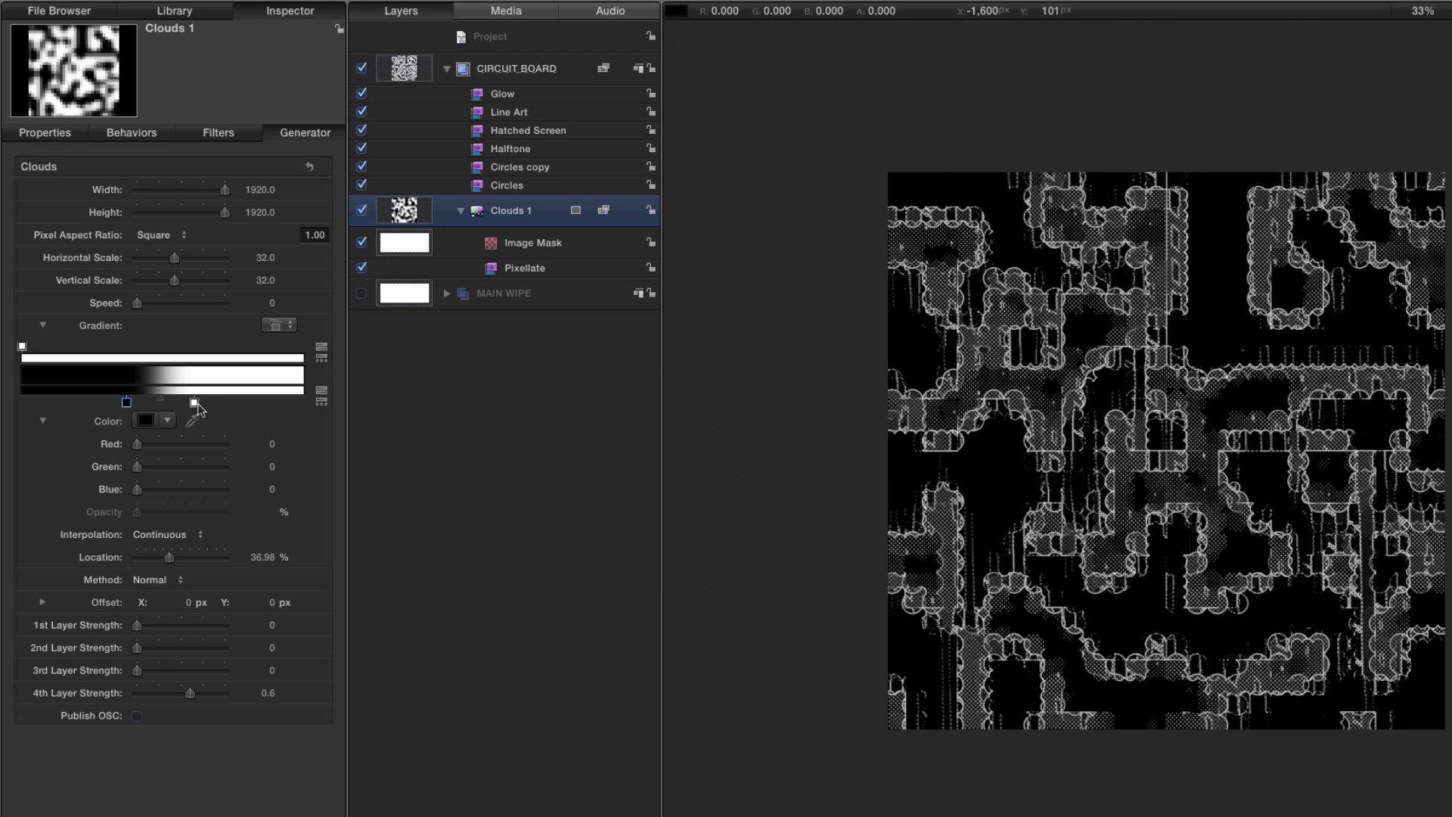
click(264, 557)
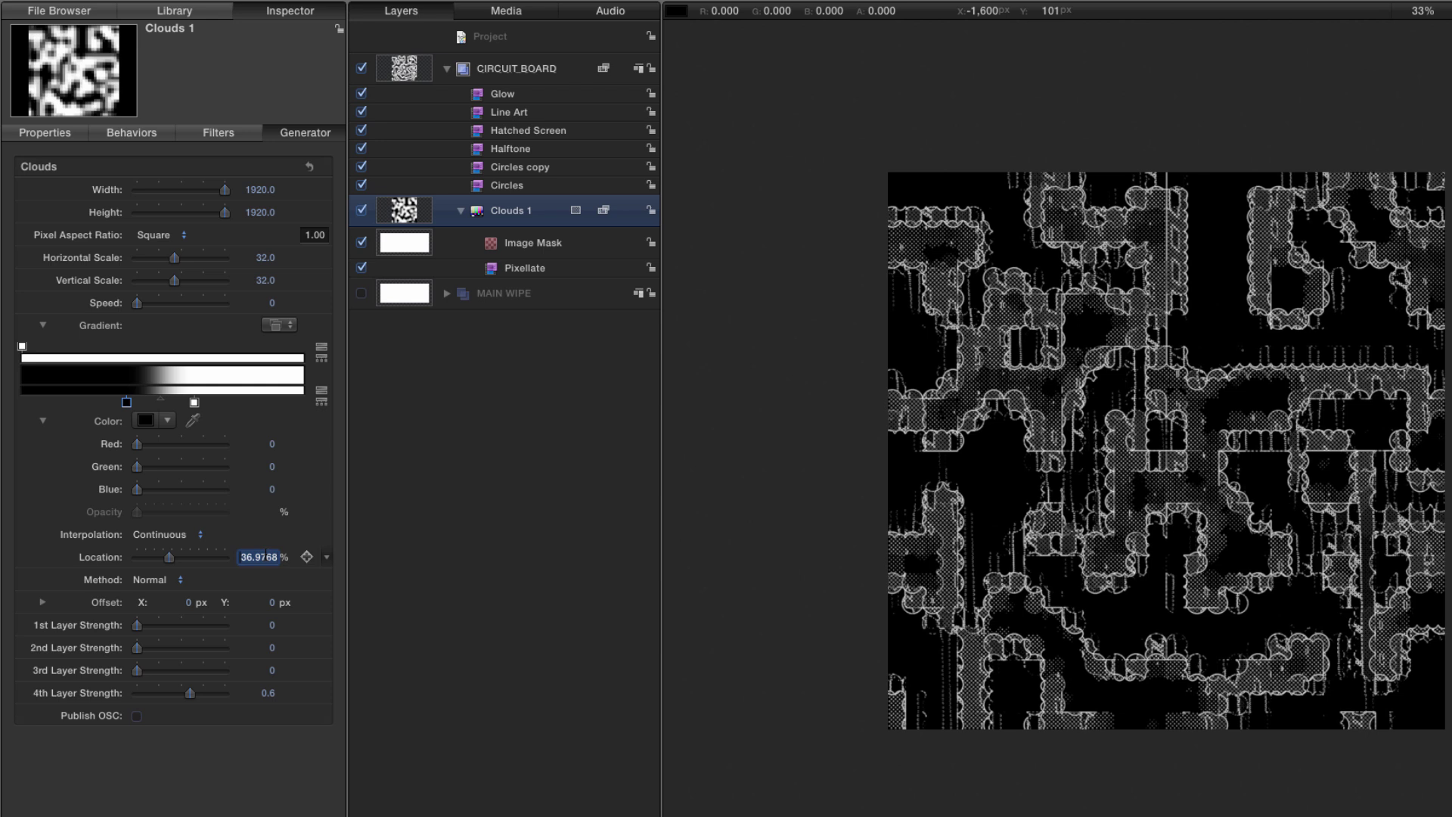
text(35)
key(Return)
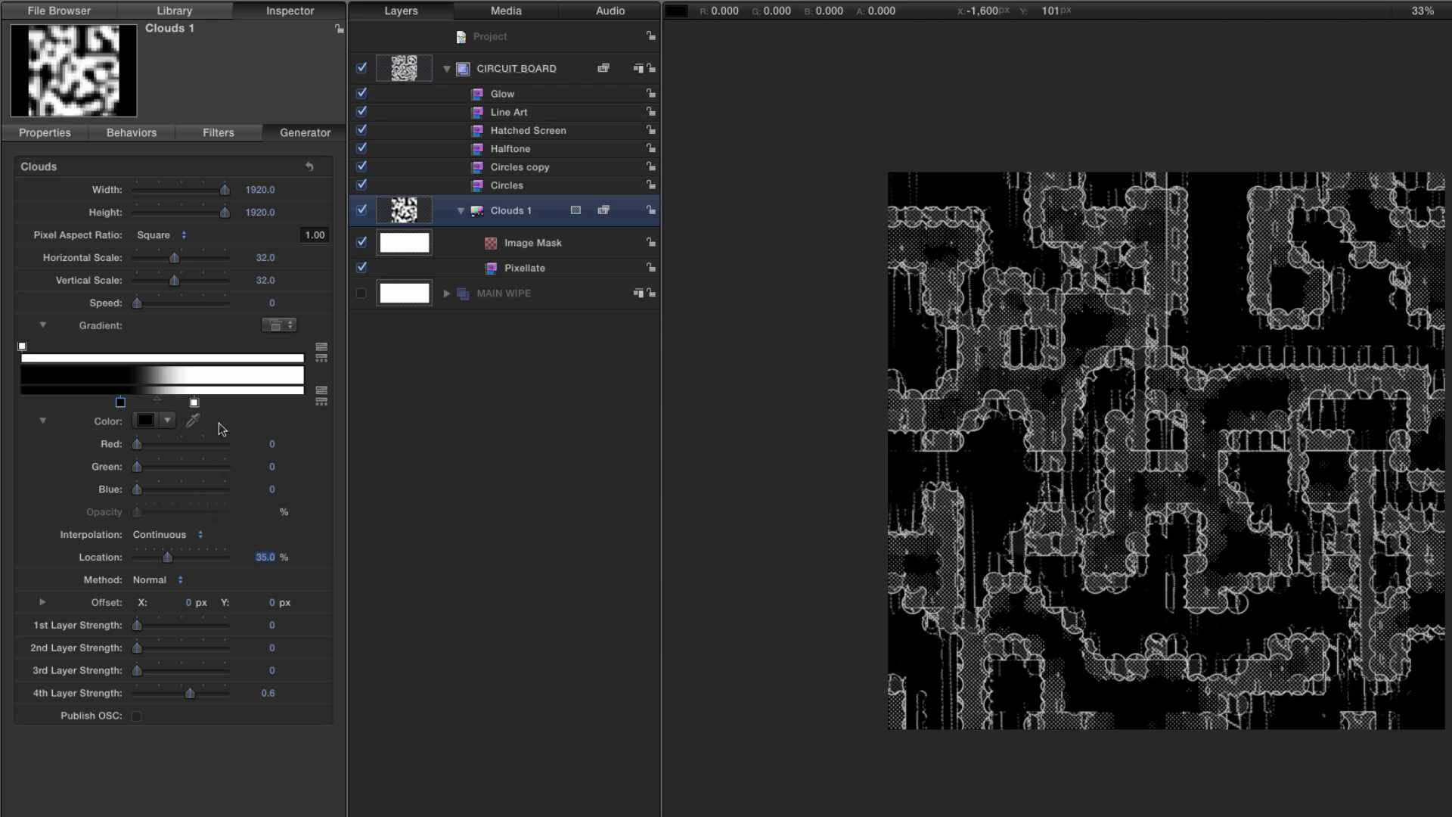
- Move the white gradient stop to about 50%
click(195, 403)
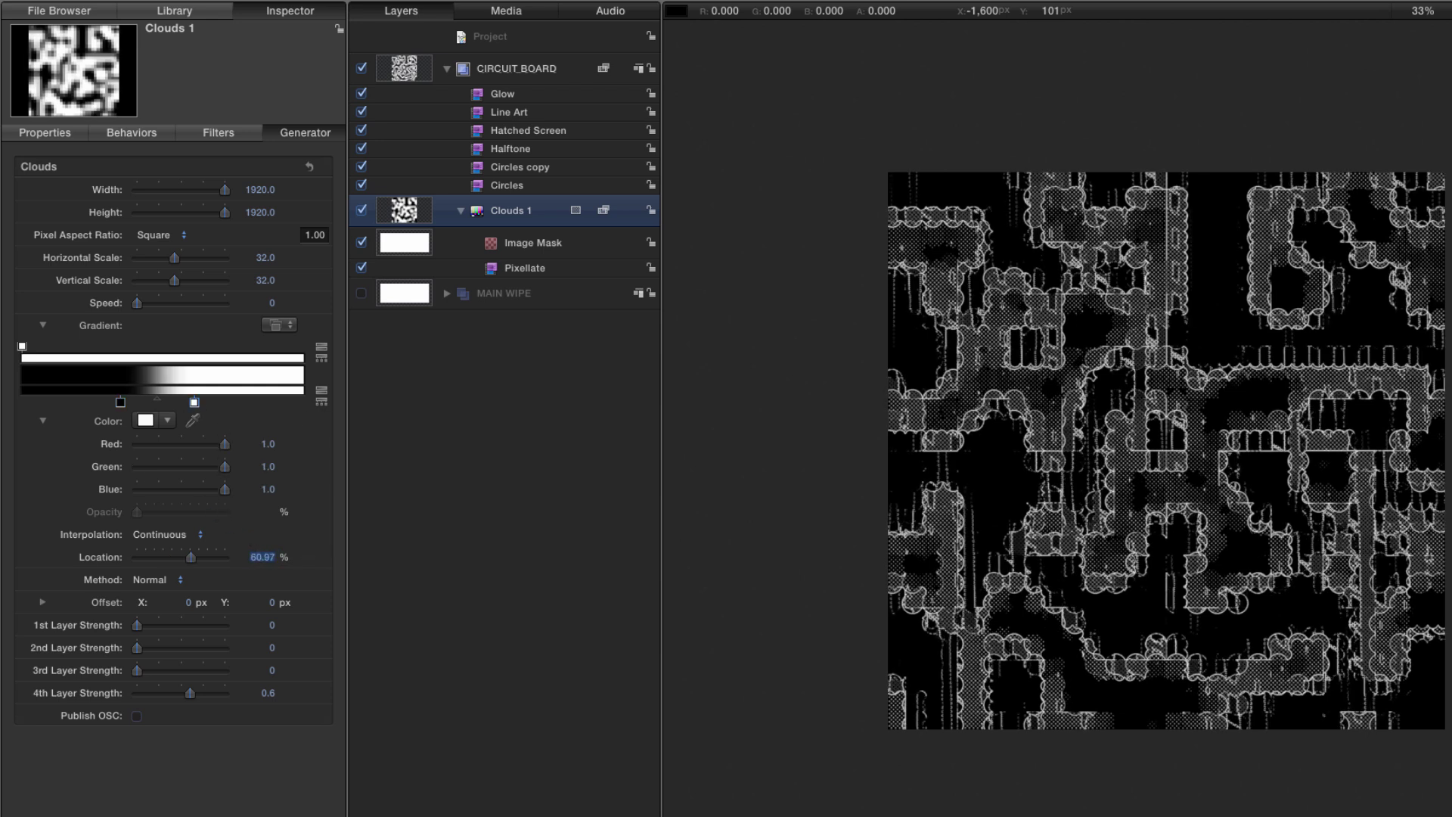
text(50)
key(Return)
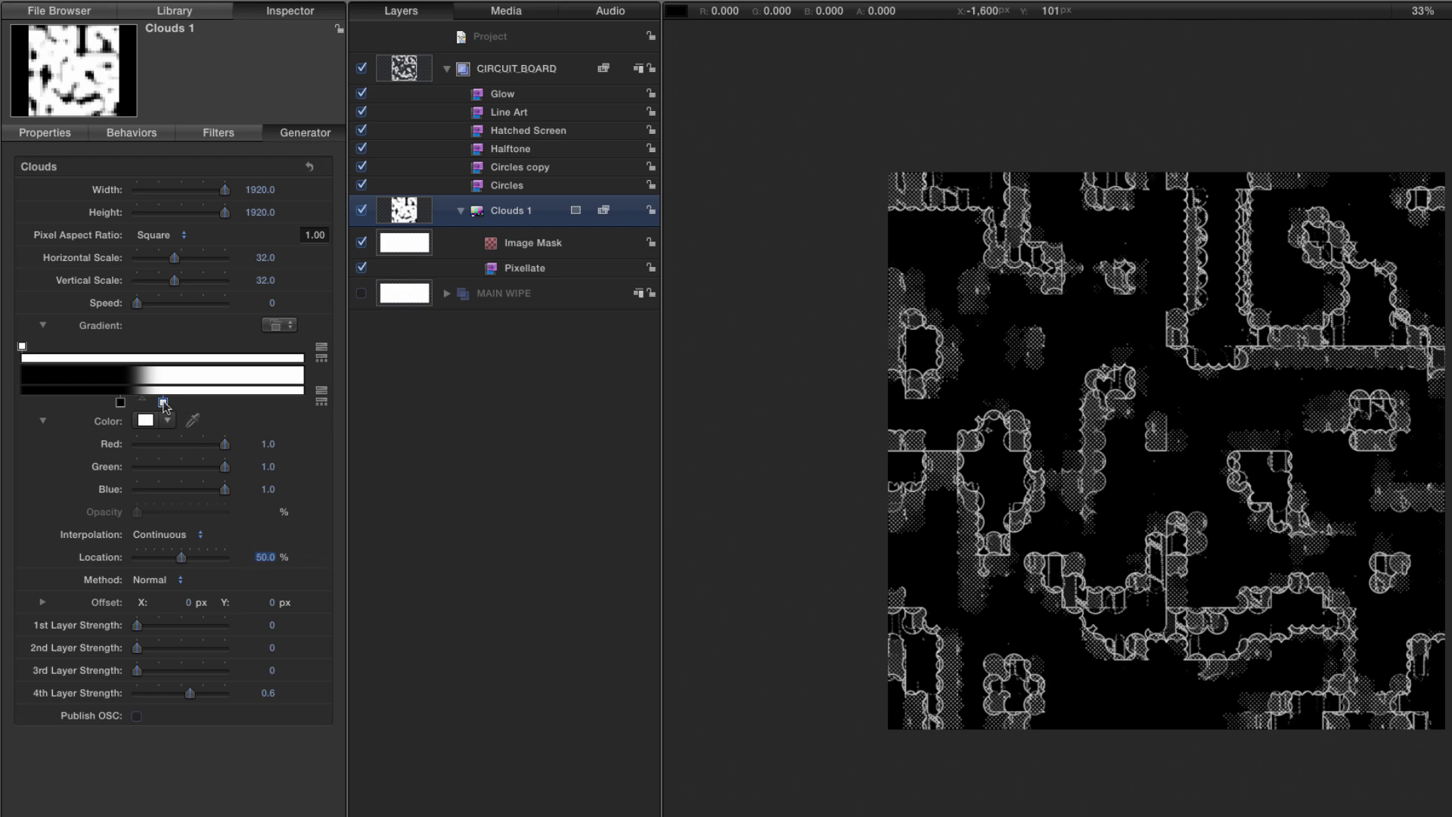
drag(162, 402, 164, 402)
- Set the Clouds 1 generator width and height to 1900
click(259, 190)
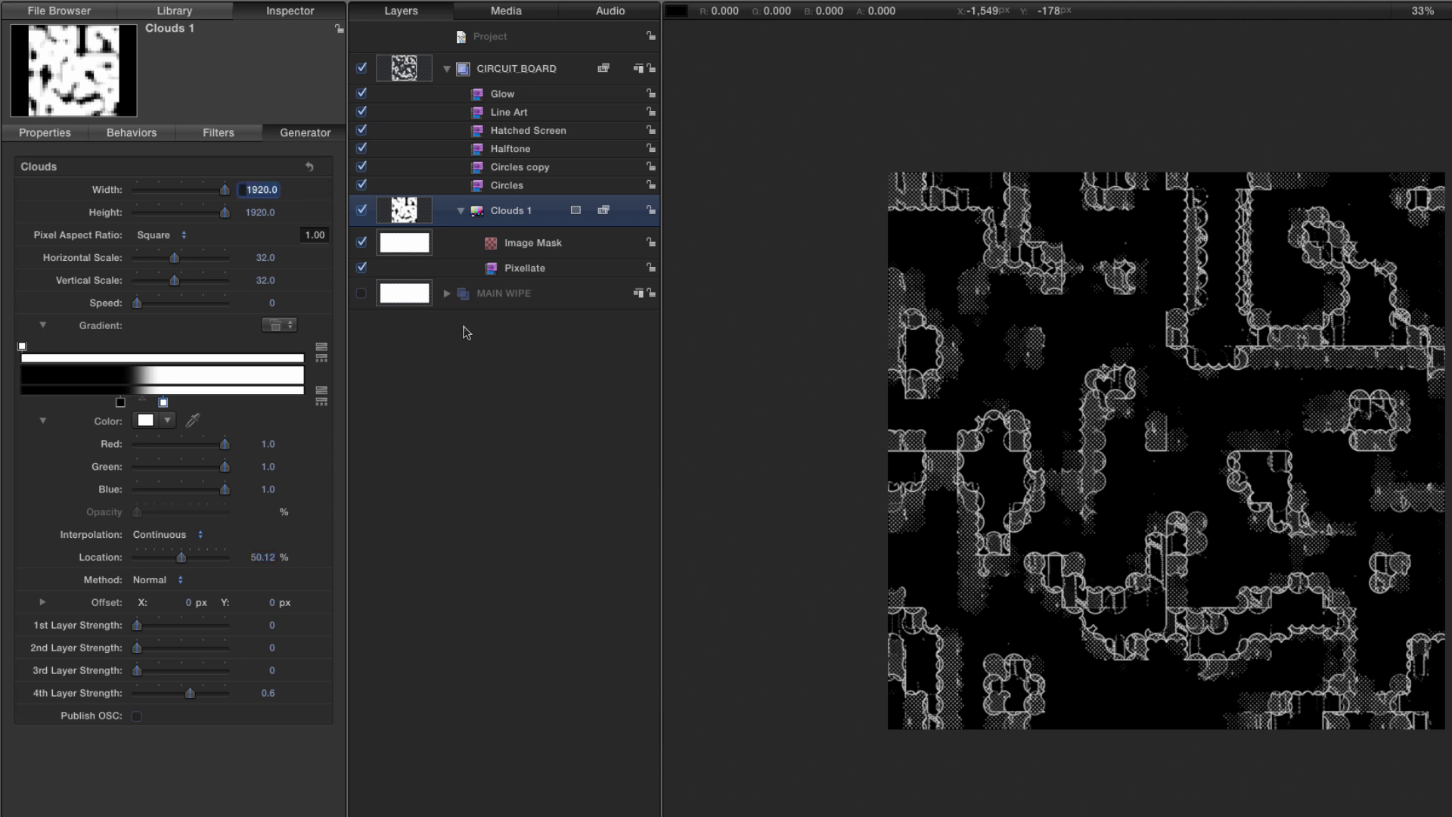
text(1900)
key(Tab)
text(1)
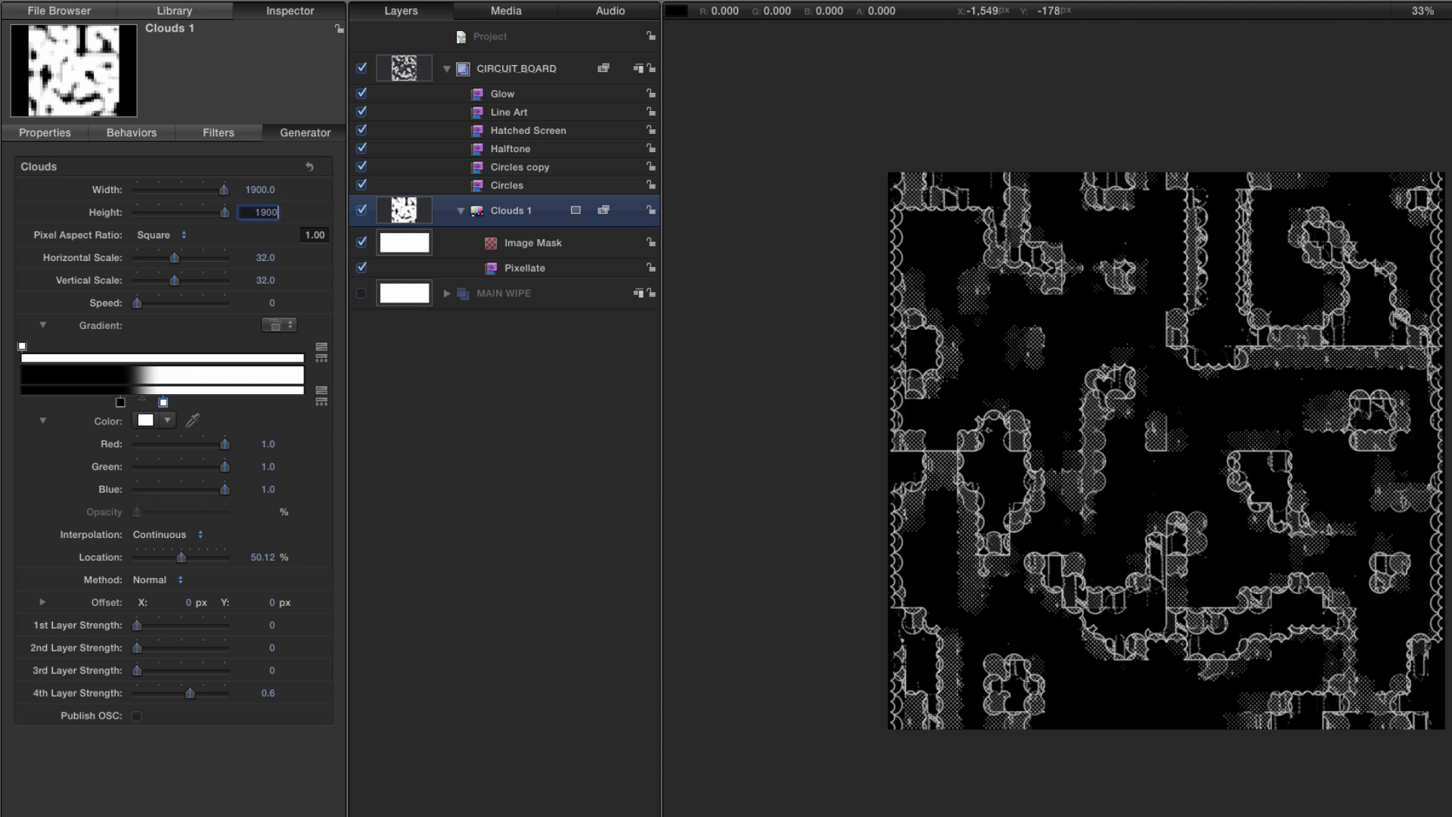
text(900)
key(Return)
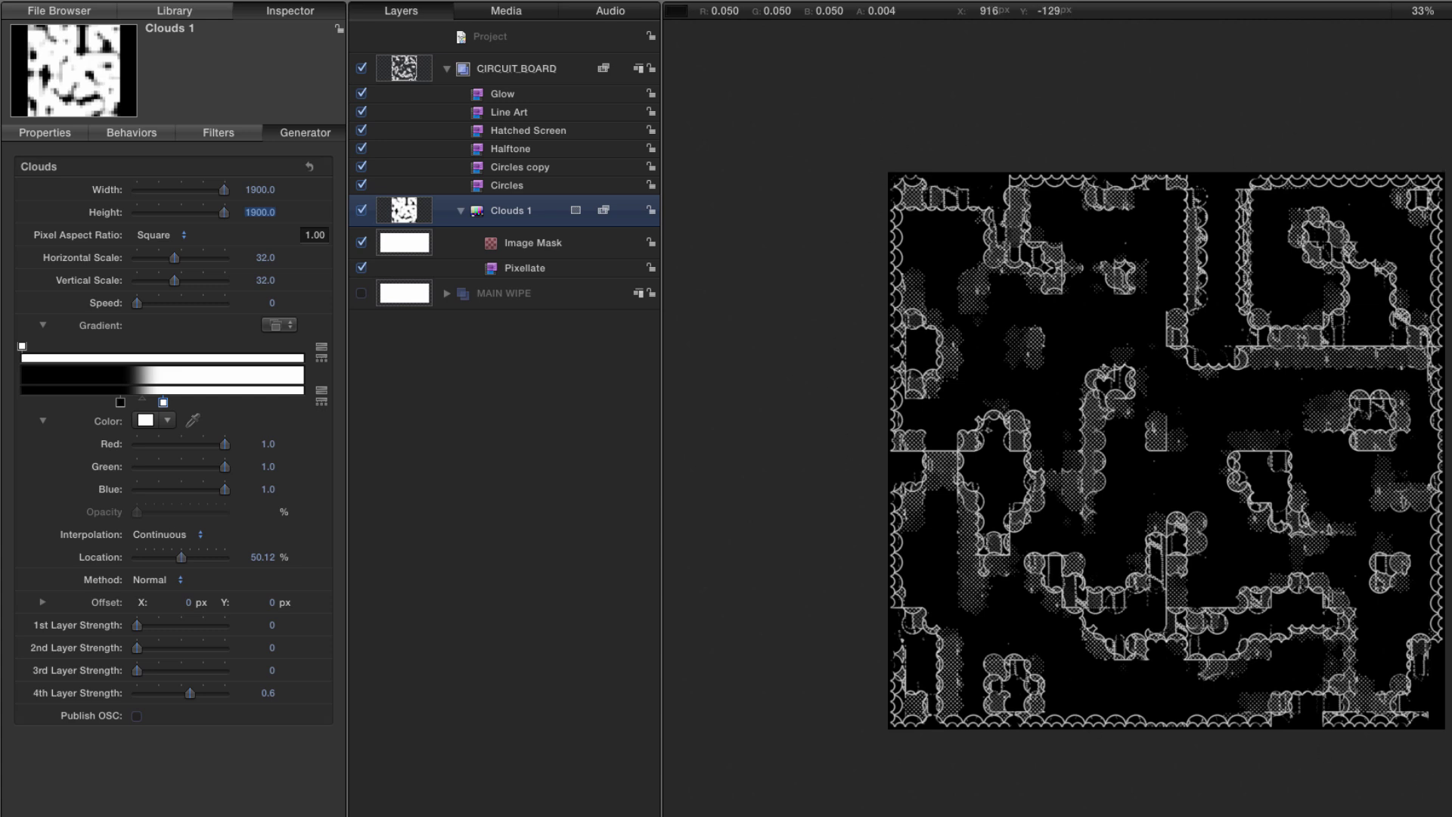
key(Tab)
key(Tab)
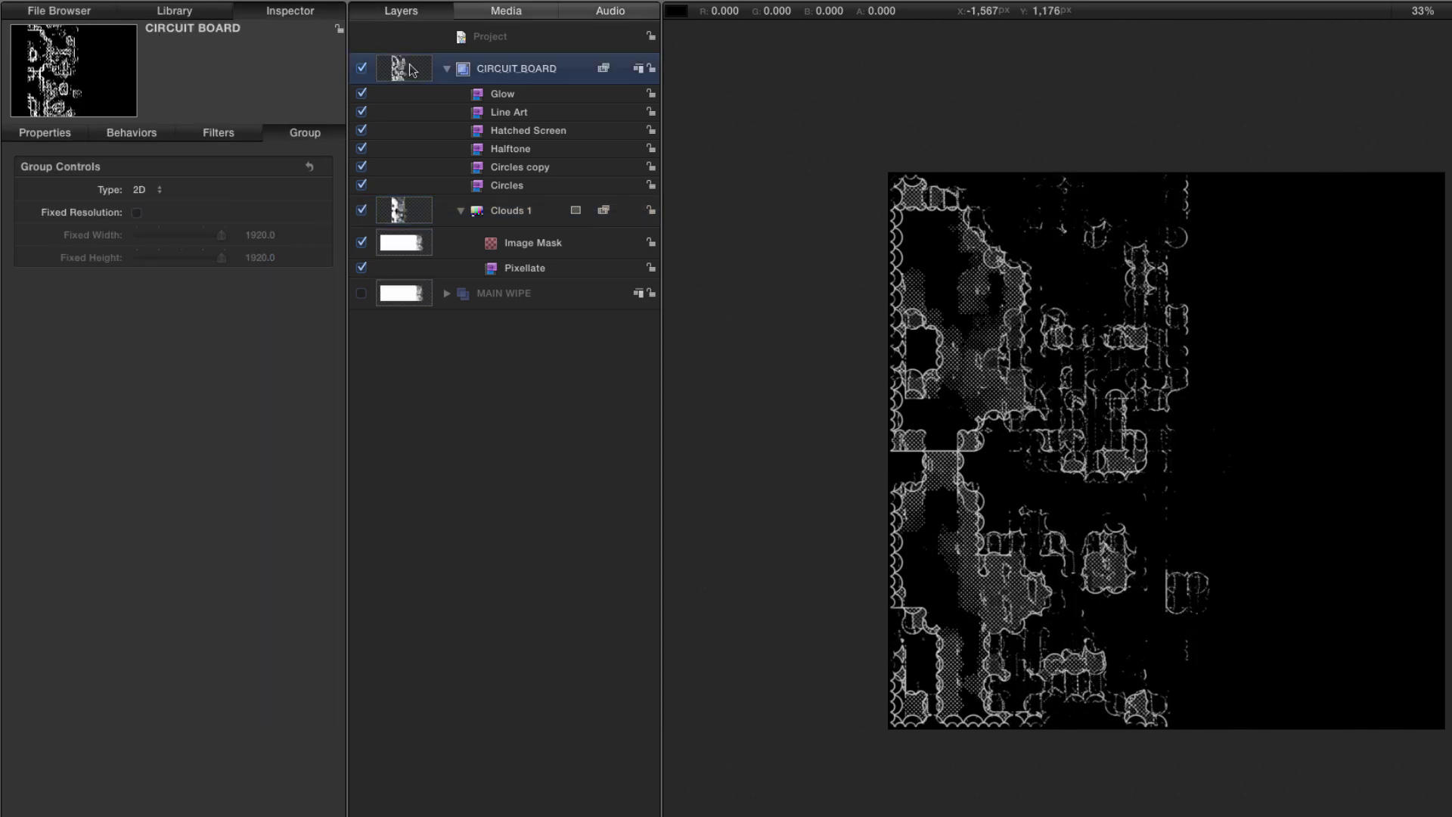
- Clone CIRCUIT BOARD with K, set the clone's blend mode to Add, and preview
key(k)
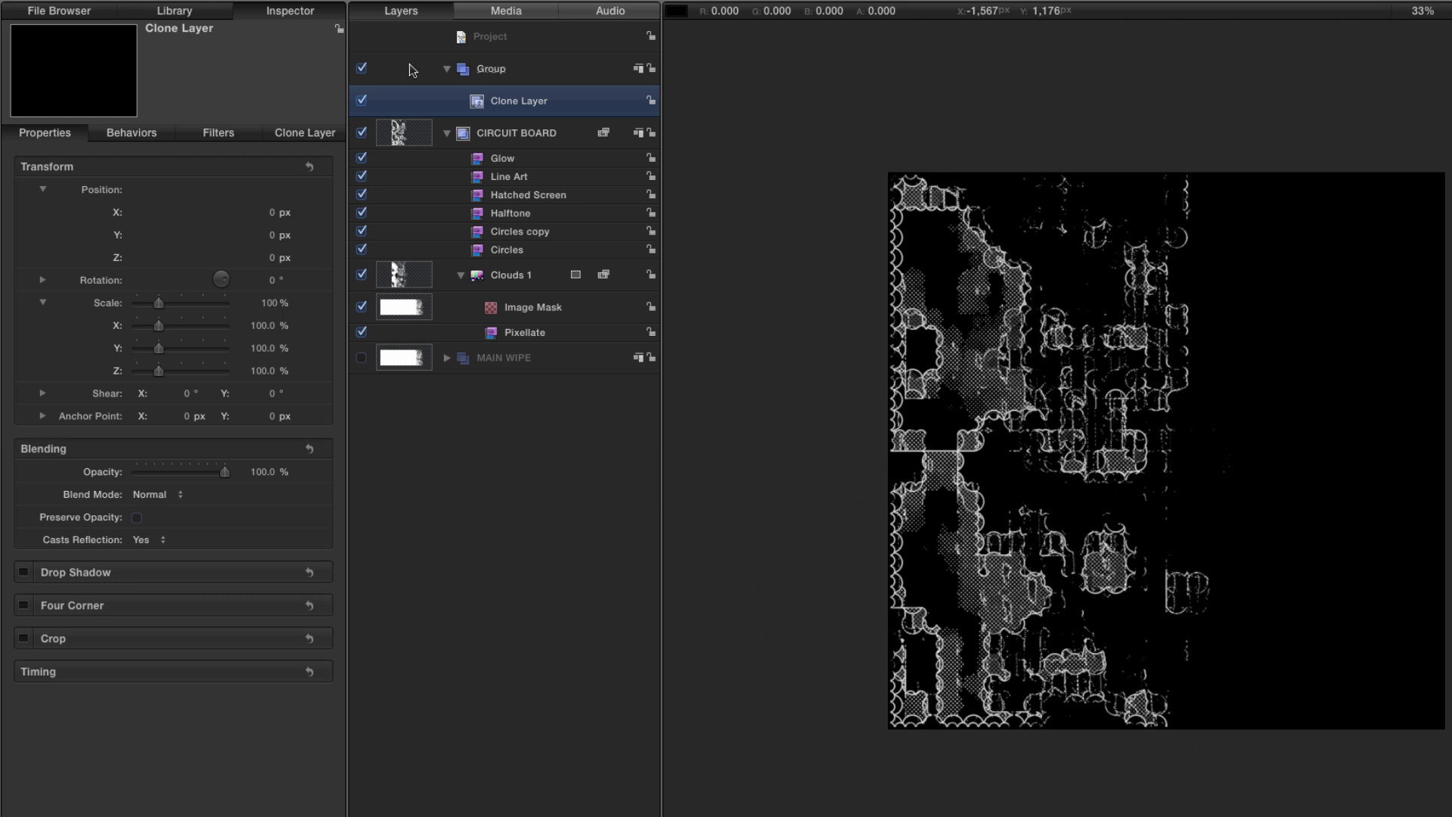
click(150, 496)
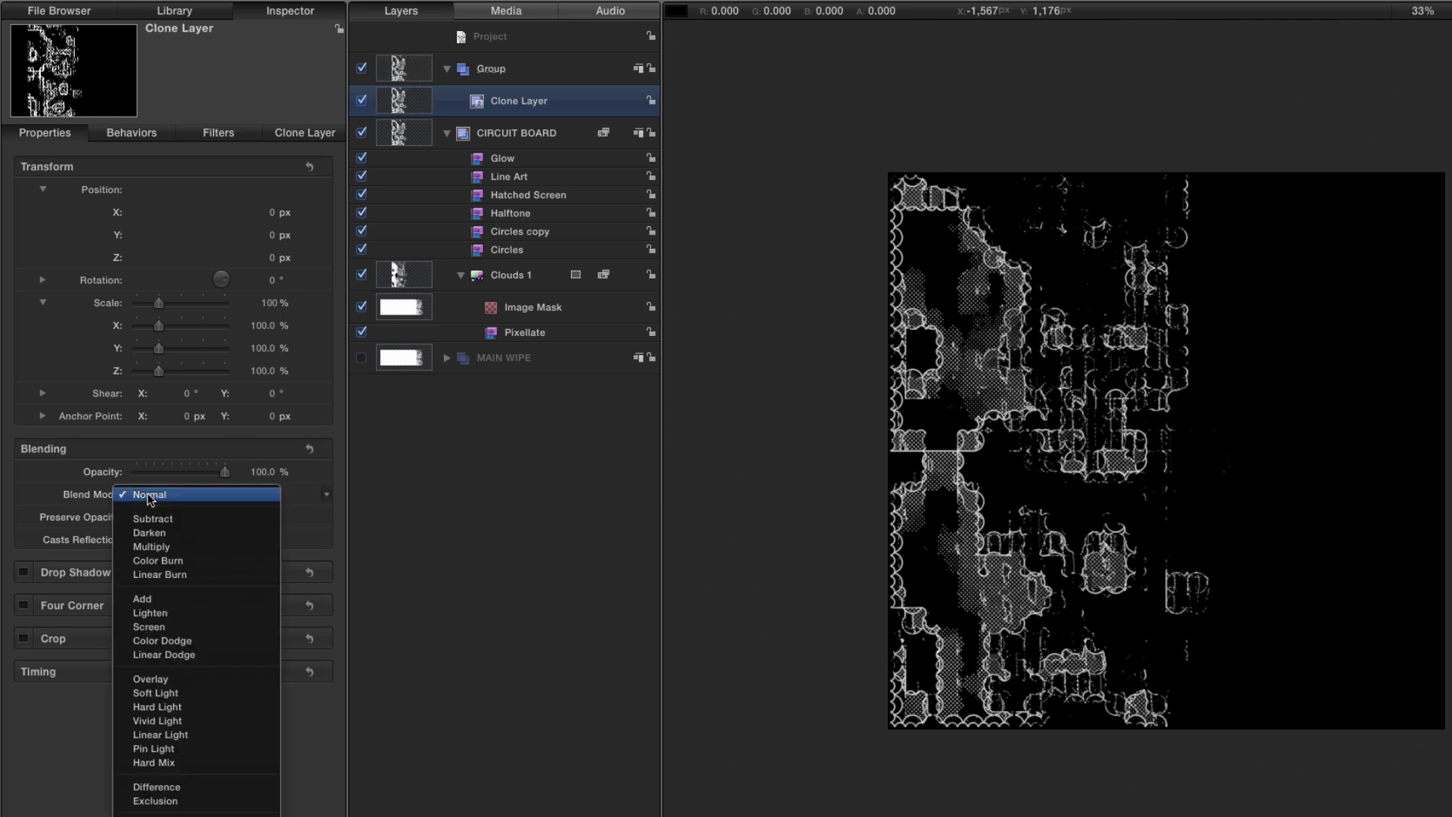
click(144, 599)
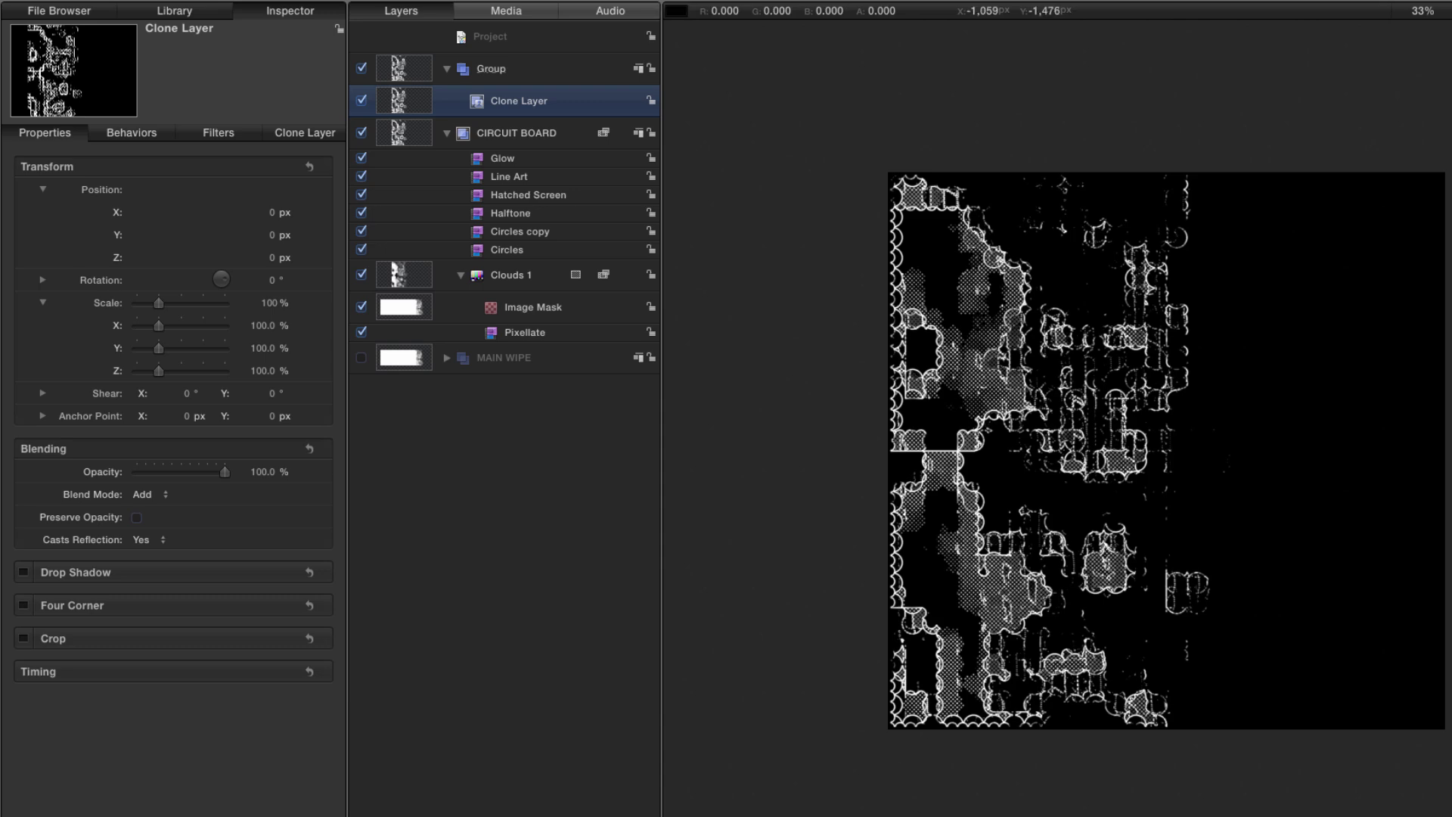
key(space)
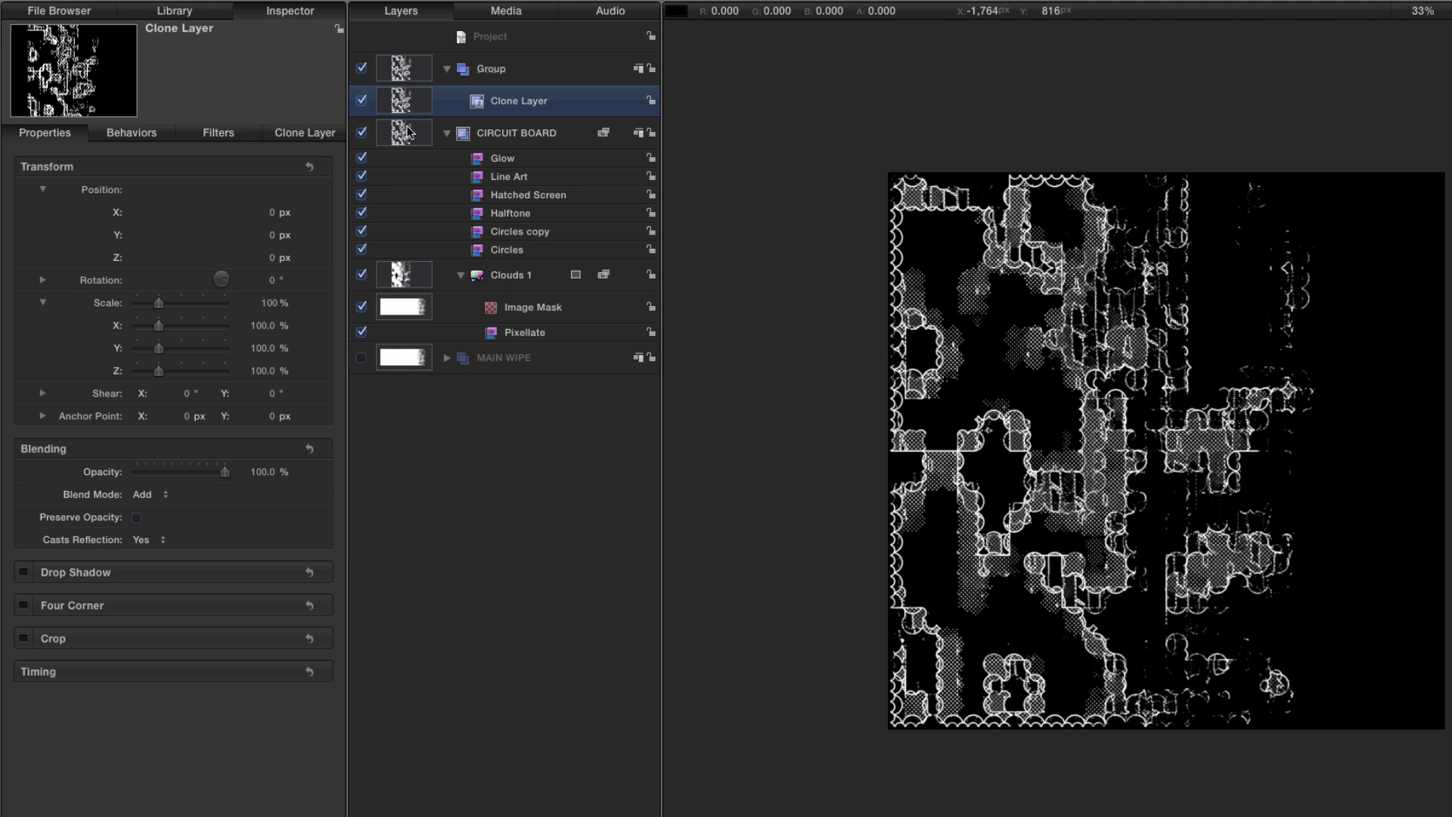
- Mask the Clone Layer with EDGE WIPE using the Luminance source channel
key(super+shift+m)
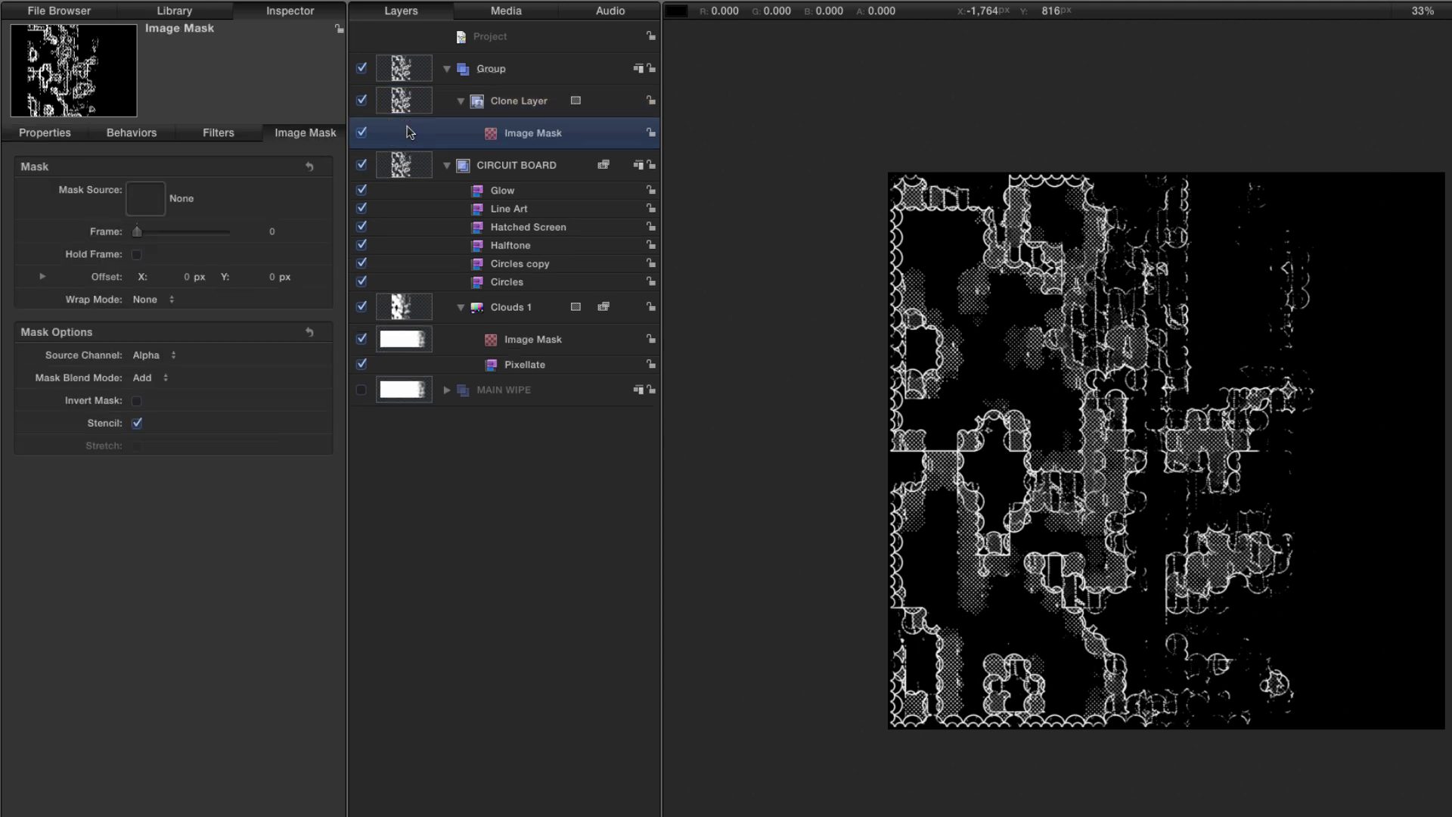
click(446, 392)
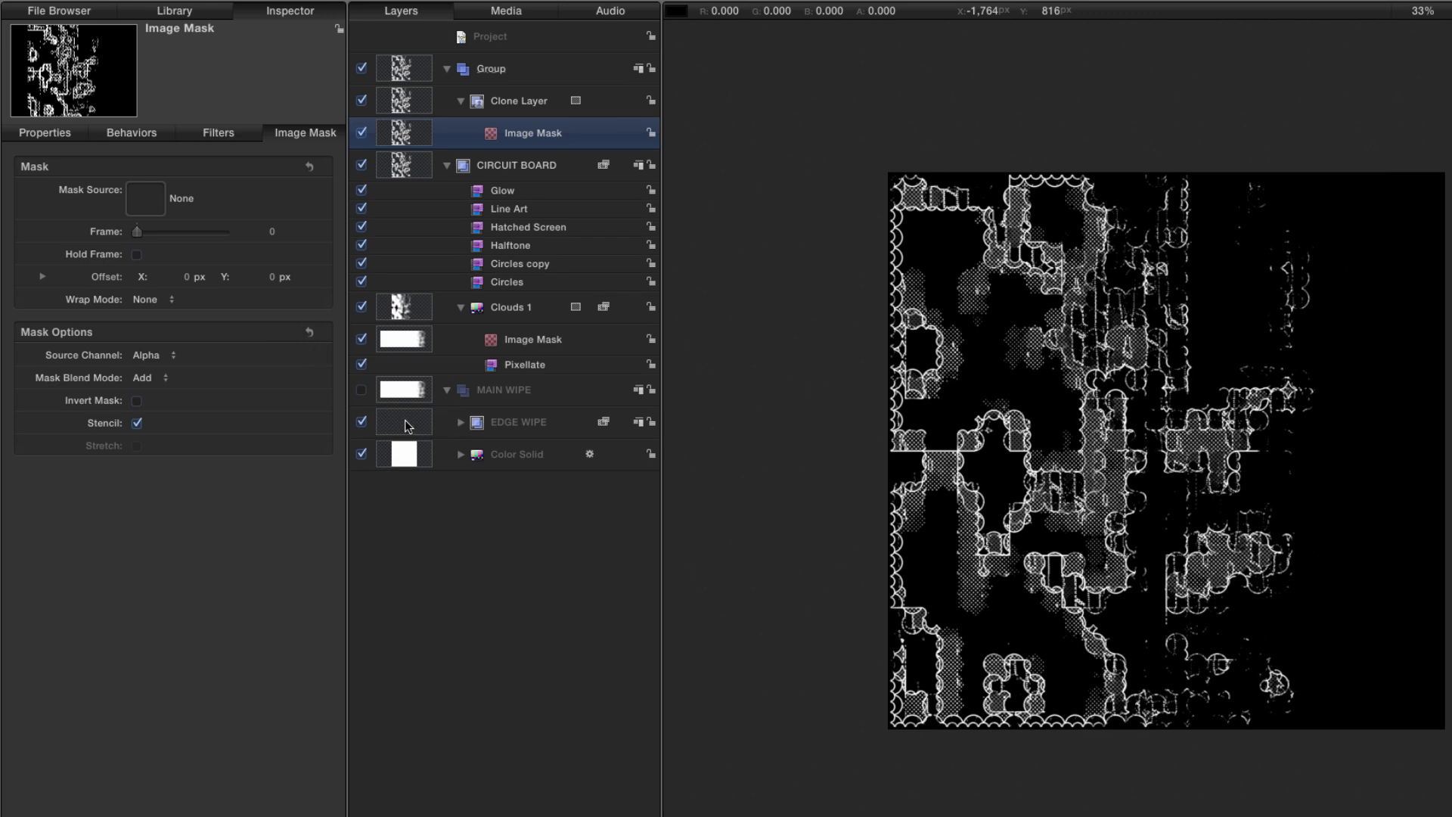
drag(403, 421, 141, 198)
click(360, 423)
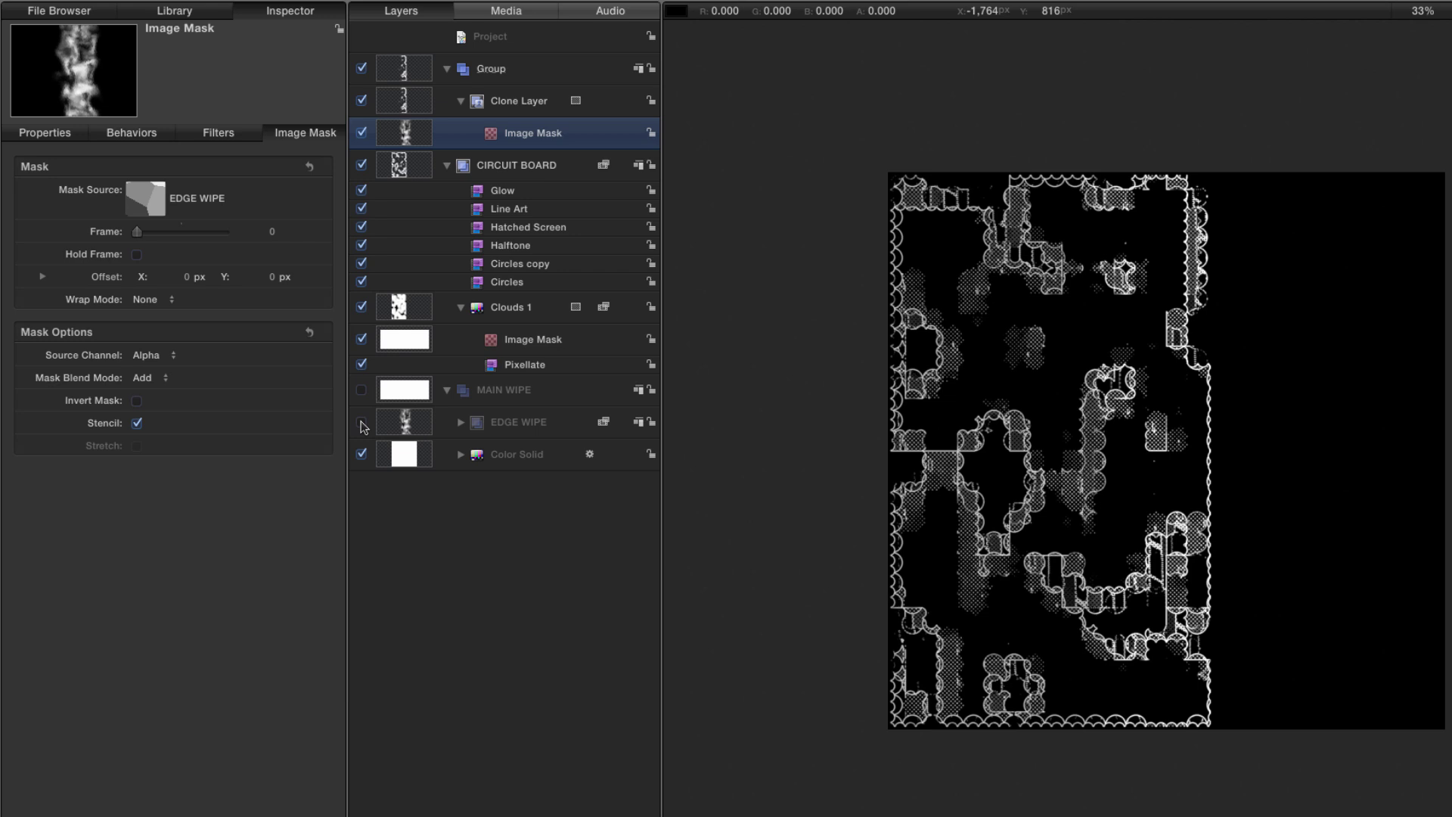
click(361, 422)
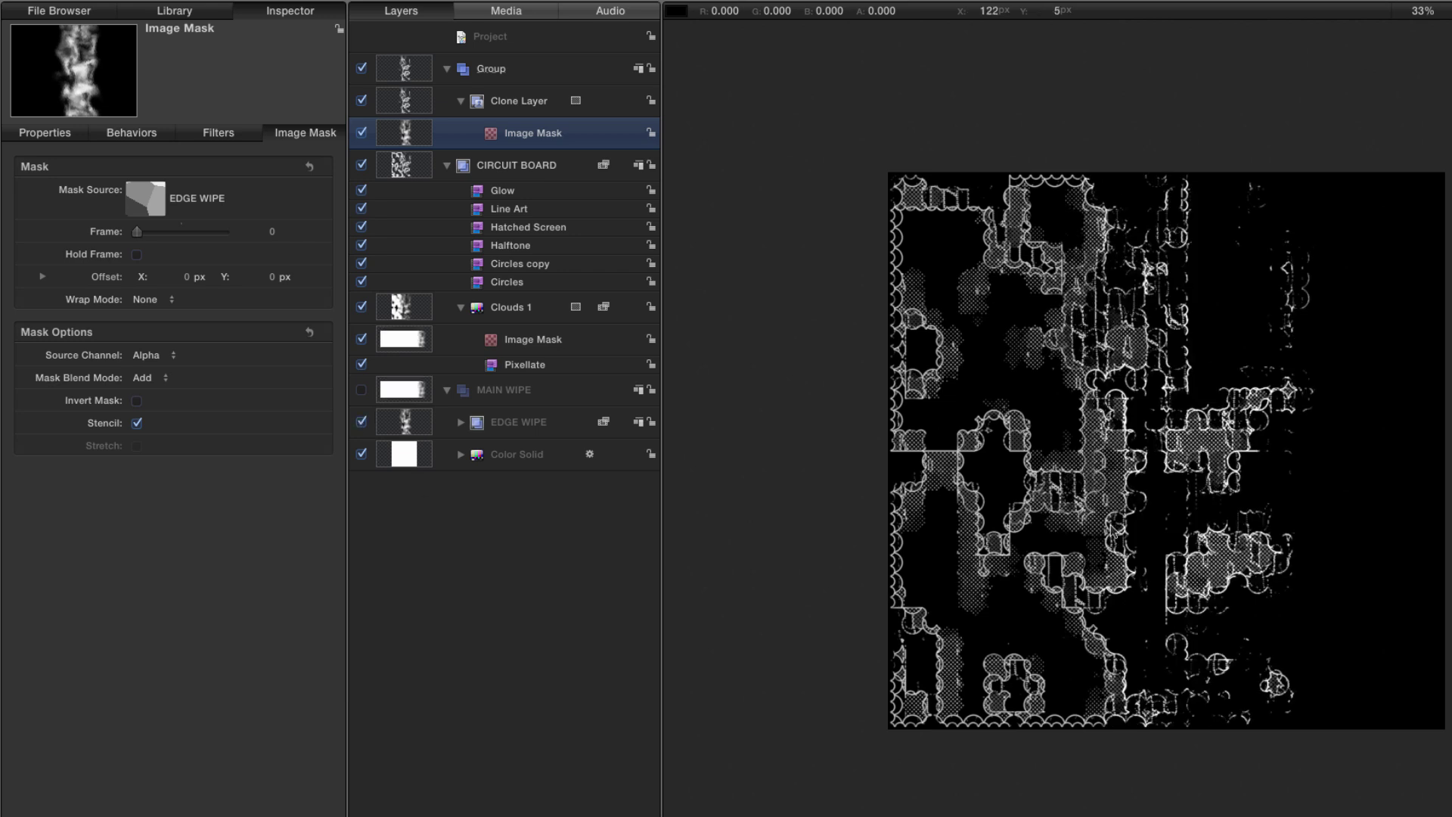
click(154, 355)
click(156, 369)
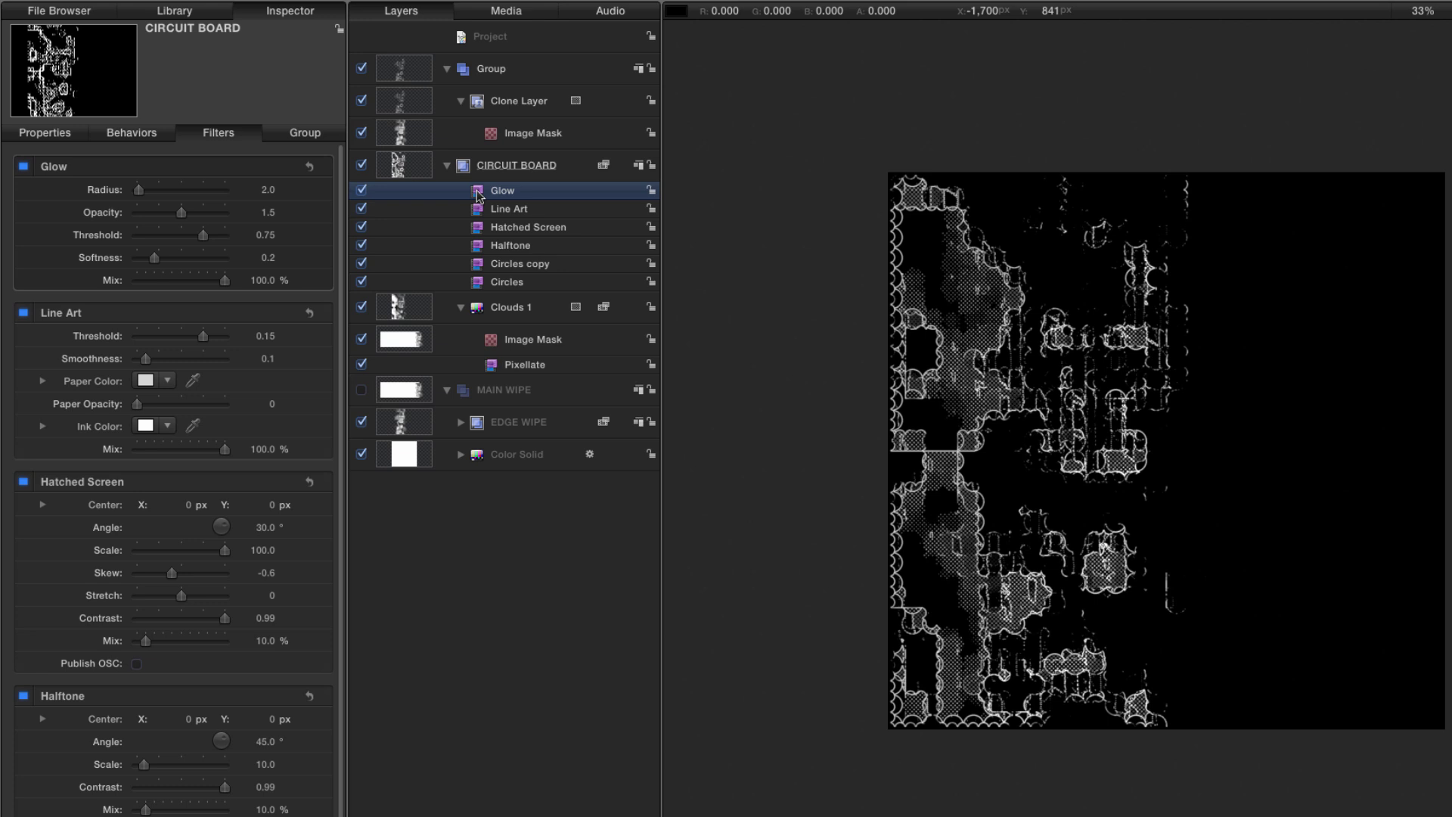
- Copy the Glow filter from CIRCUIT BOARD onto the Clone Layer and set the Glow copy's Radius to 60
mouse_move(478, 195)
mouse_down()
mouse_move(758, 151)
mouse_move(468, 111)
mouse_up()
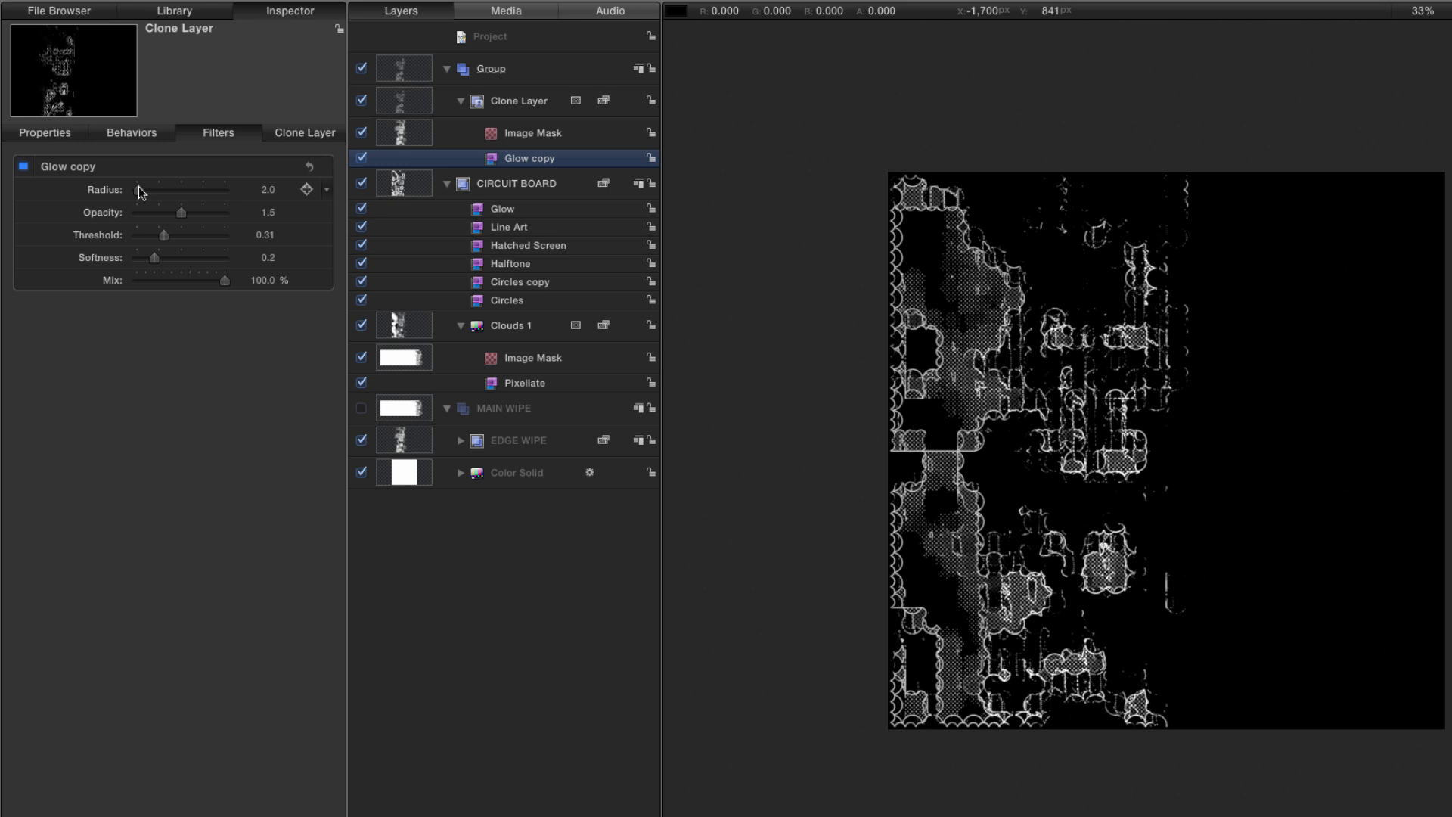
mouse_move(139, 192)
mouse_down()
mouse_move(194, 198)
mouse_move(138, 191)
mouse_up()
click(257, 190)
text(6)
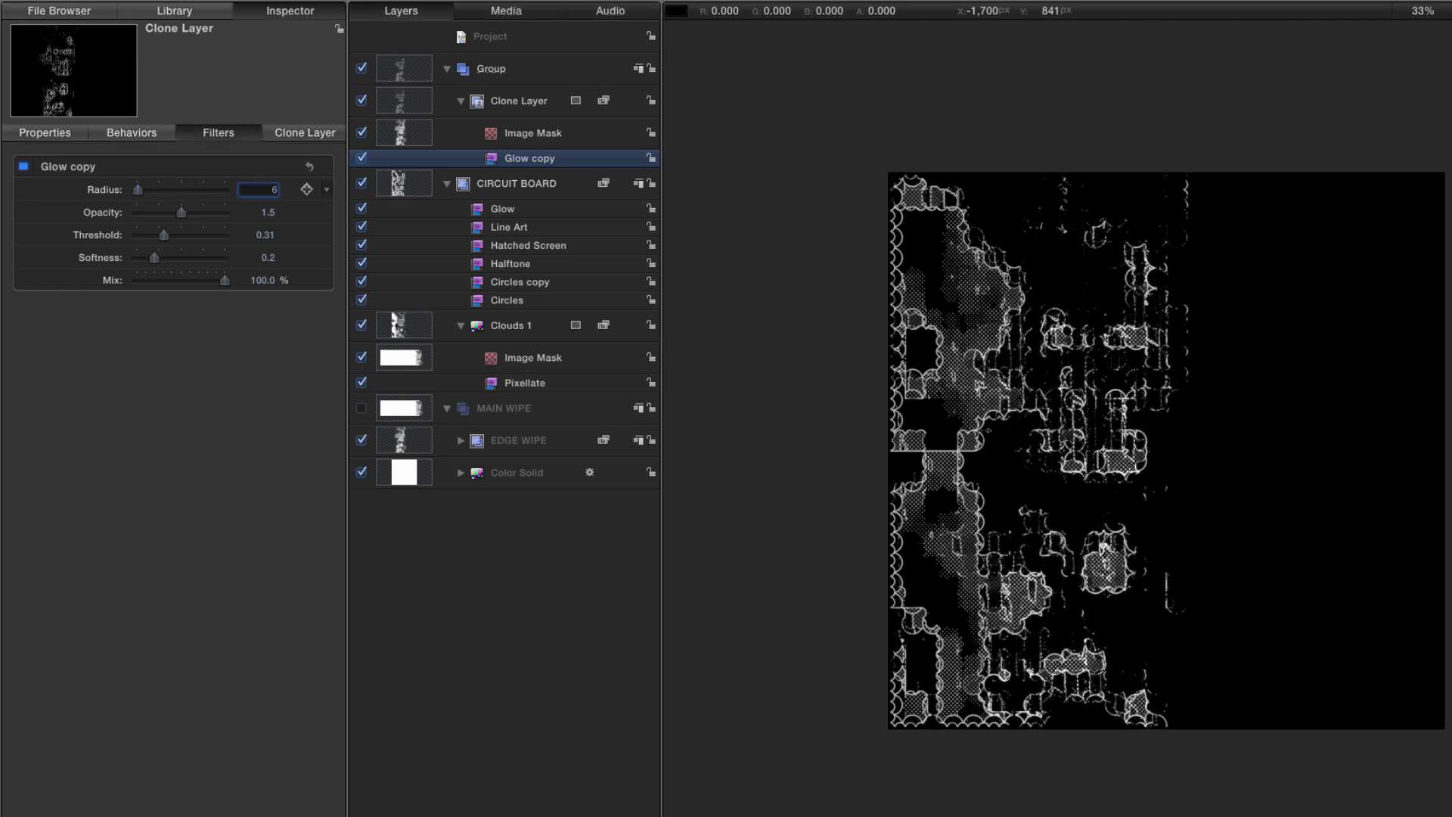
text(0)
key(Return)
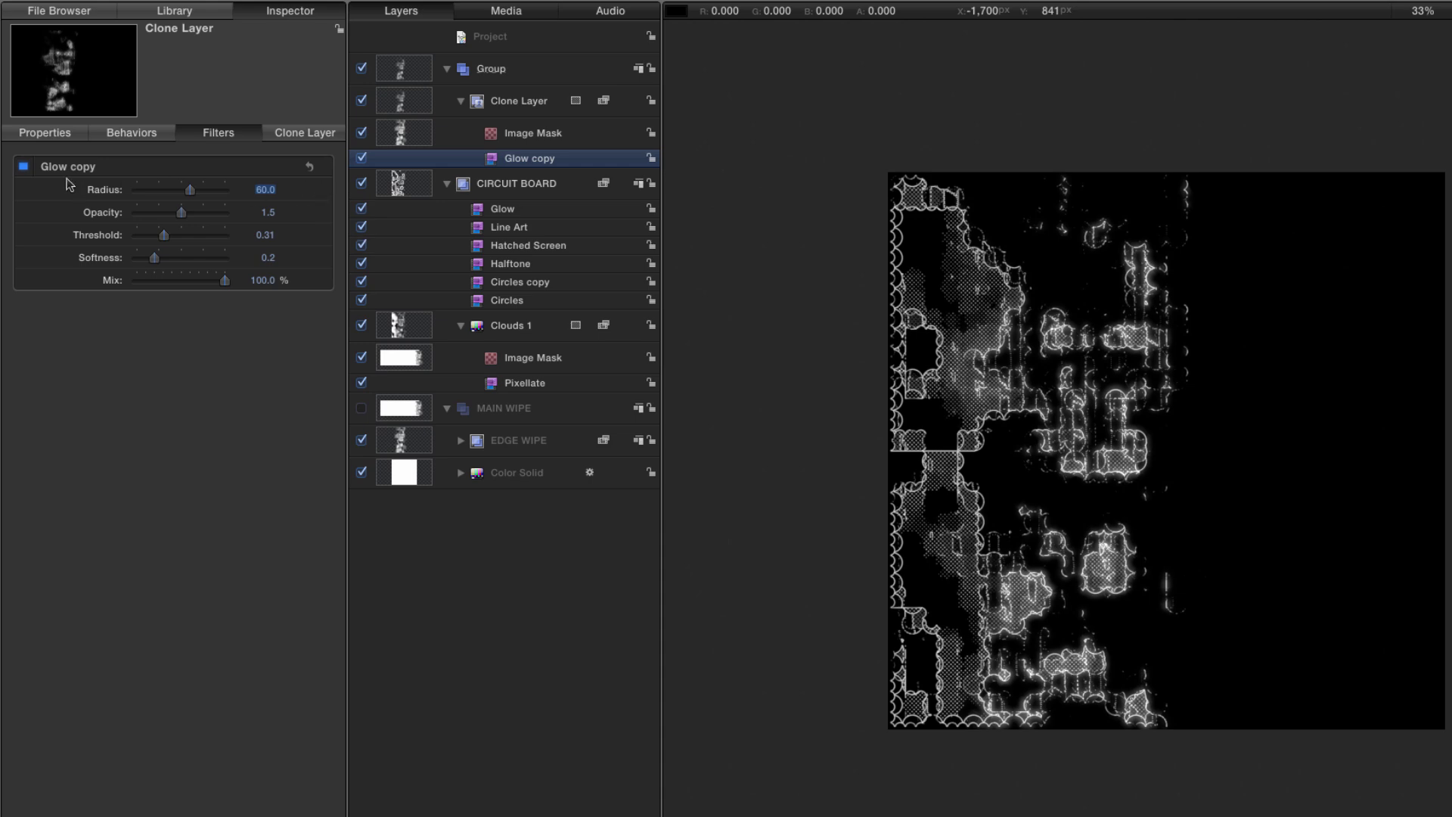
- Toggle the Glow copy off and back on to compare the glow effect
click(24, 166)
click(23, 165)
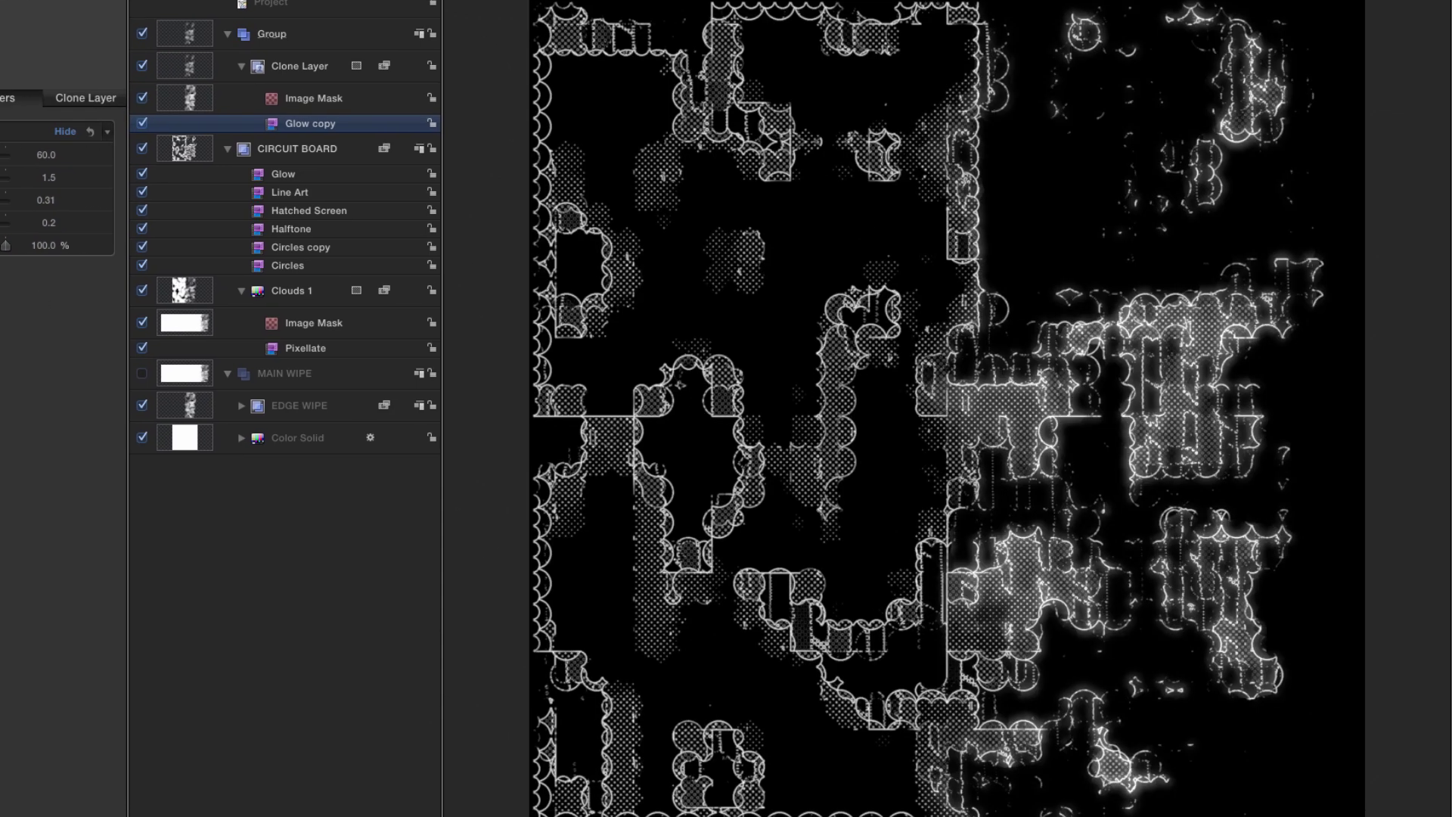
click(2, 130)
click(3, 131)
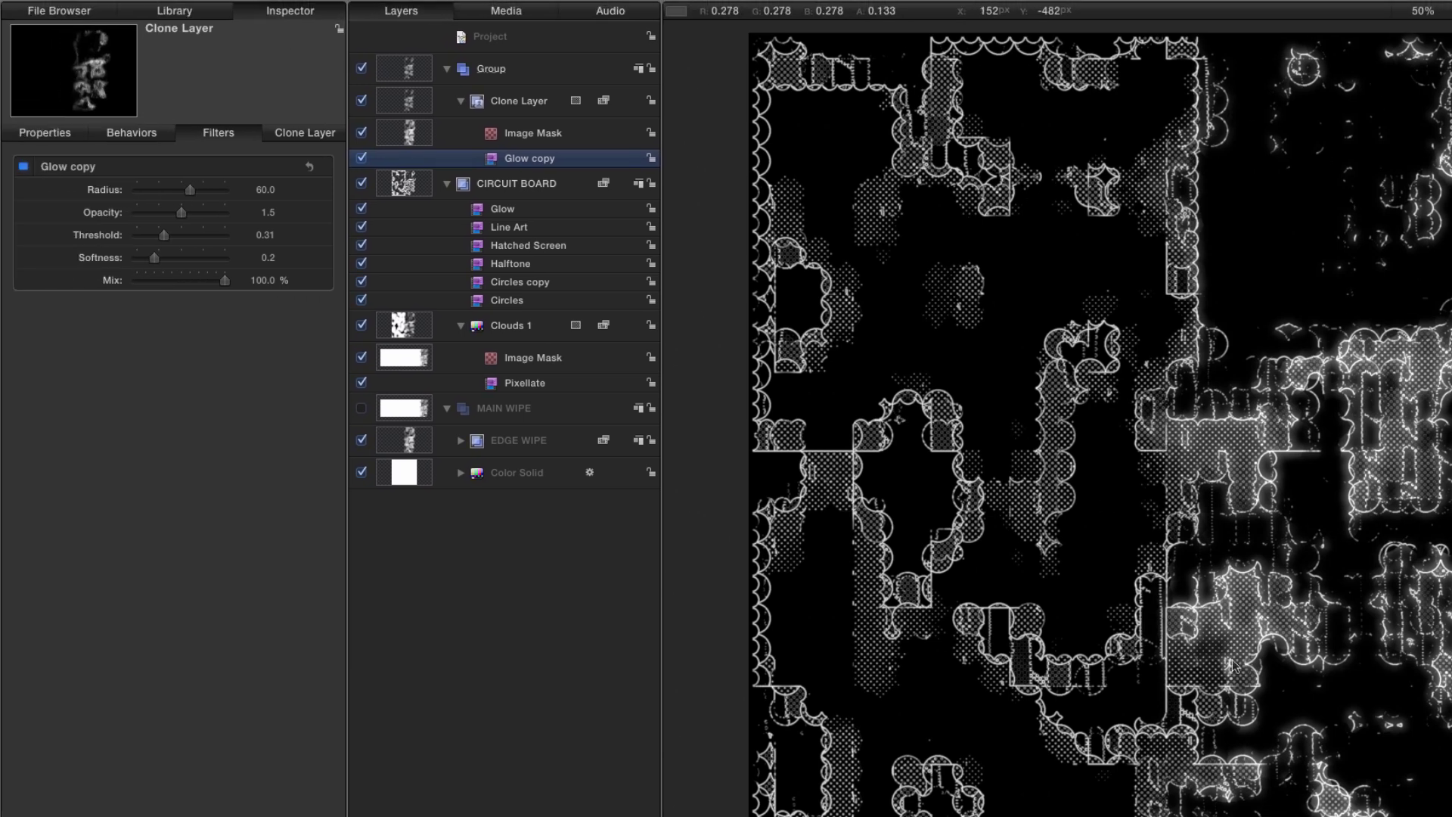
- Set Clouds 1 to 1st Layer Strength 0.44, Horizontal Scale 28 and Vertical Scale 41, then deselect
click(411, 328)
click(306, 134)
drag(140, 627, 54, 645)
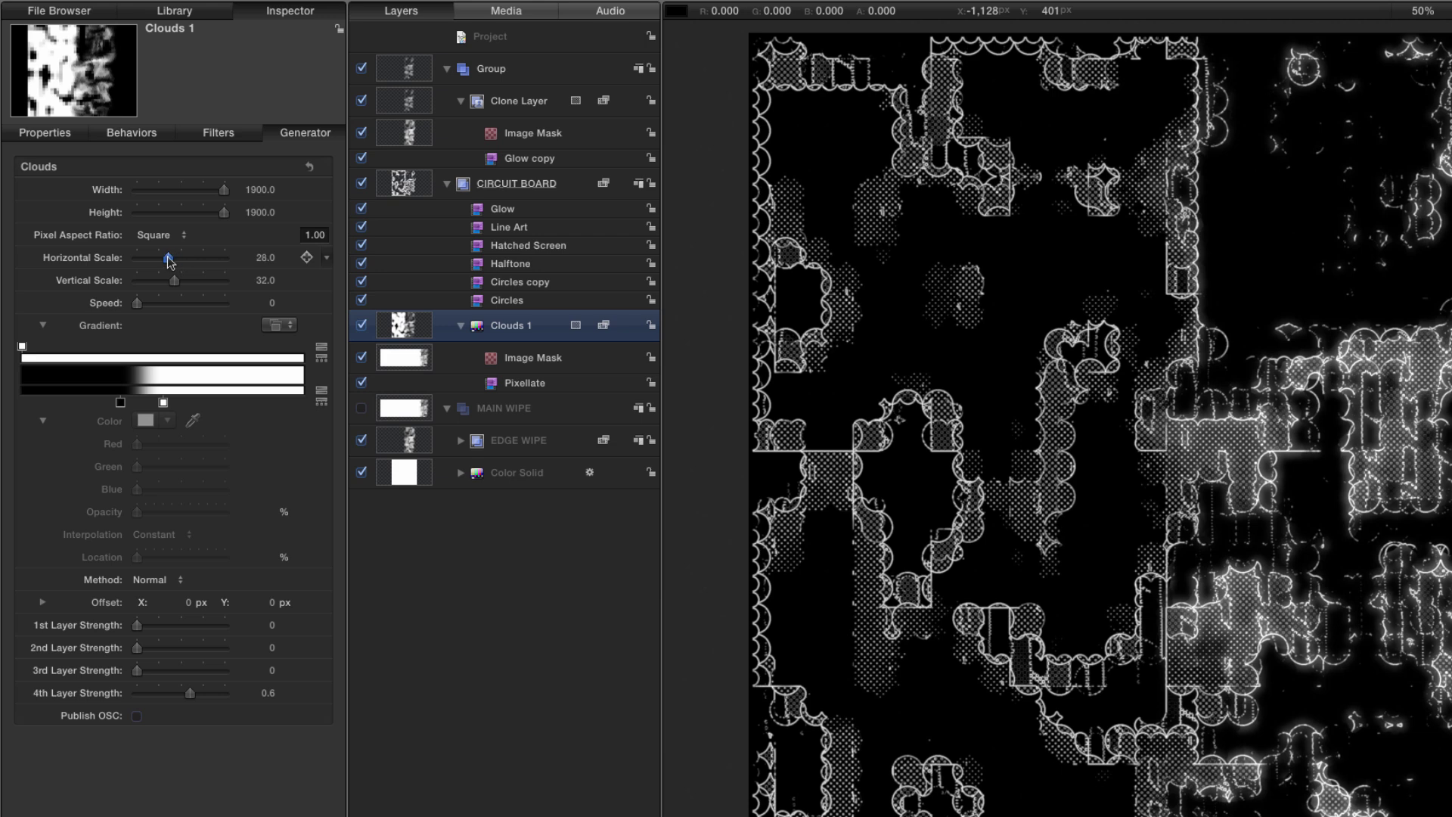
mouse_move(174, 257)
mouse_down()
mouse_move(160, 260)
mouse_move(189, 282)
mouse_up()
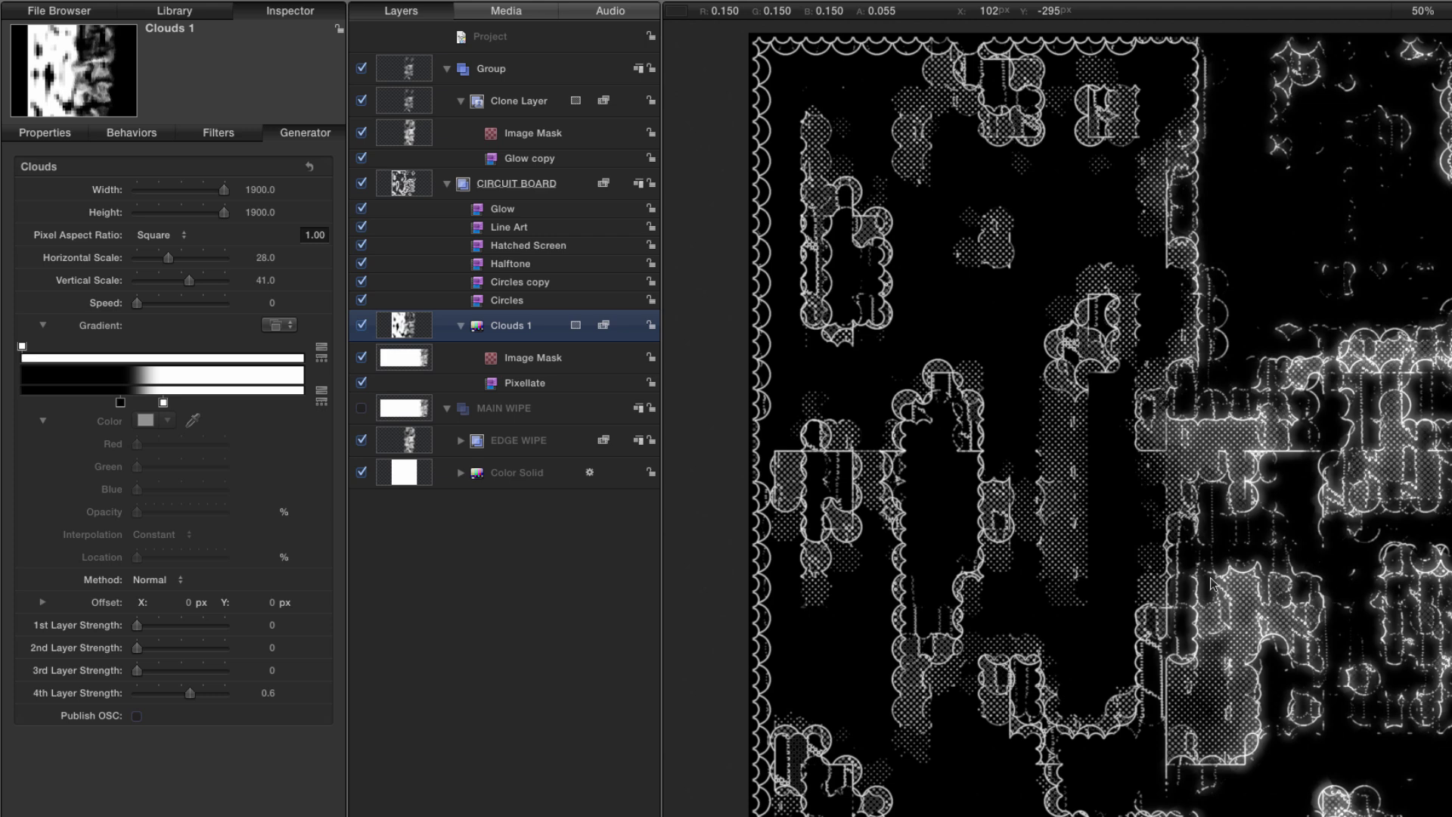
key(super+shift+a)
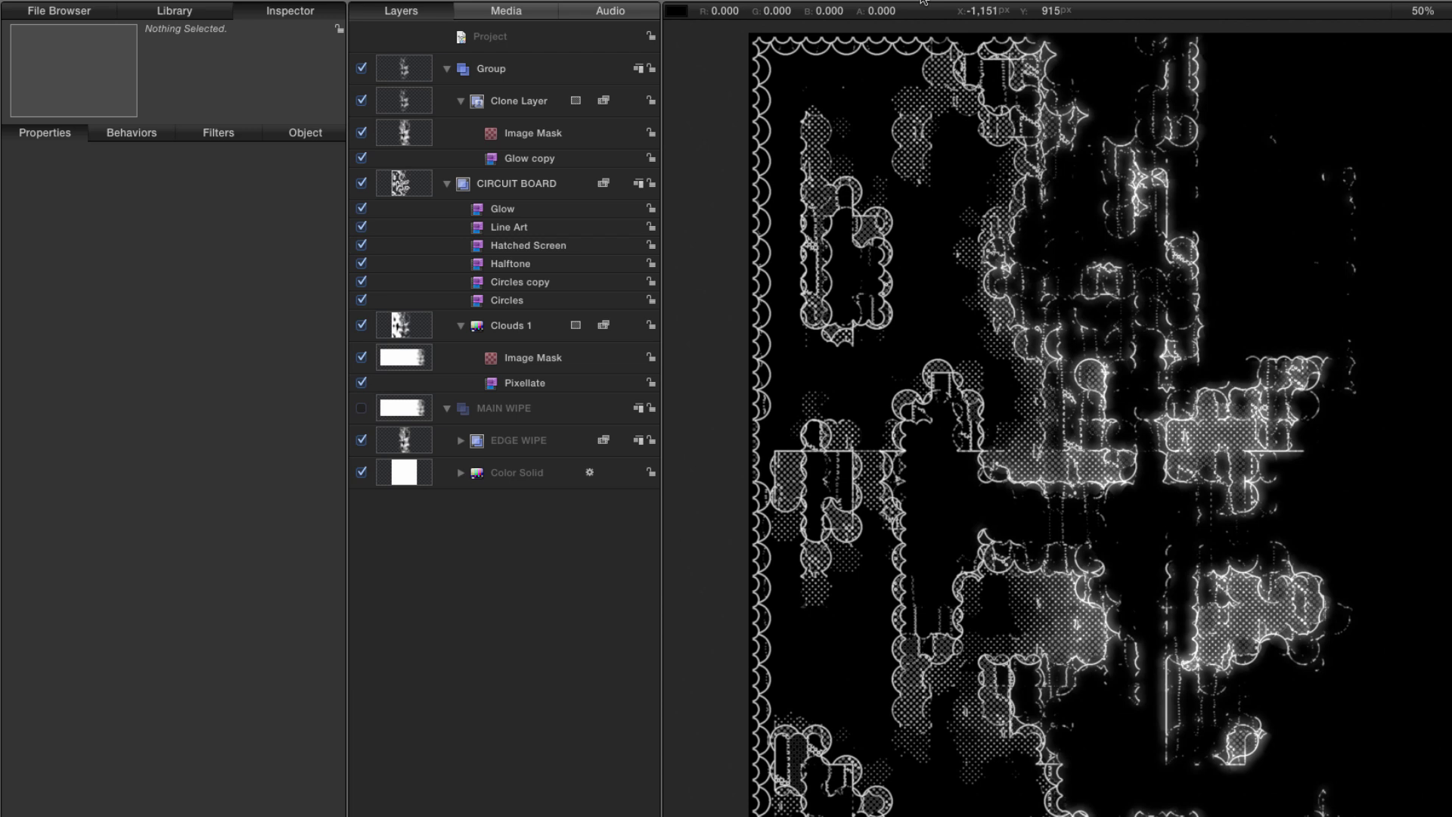
- Create a new top-level group named BOXES
click(544, 37)
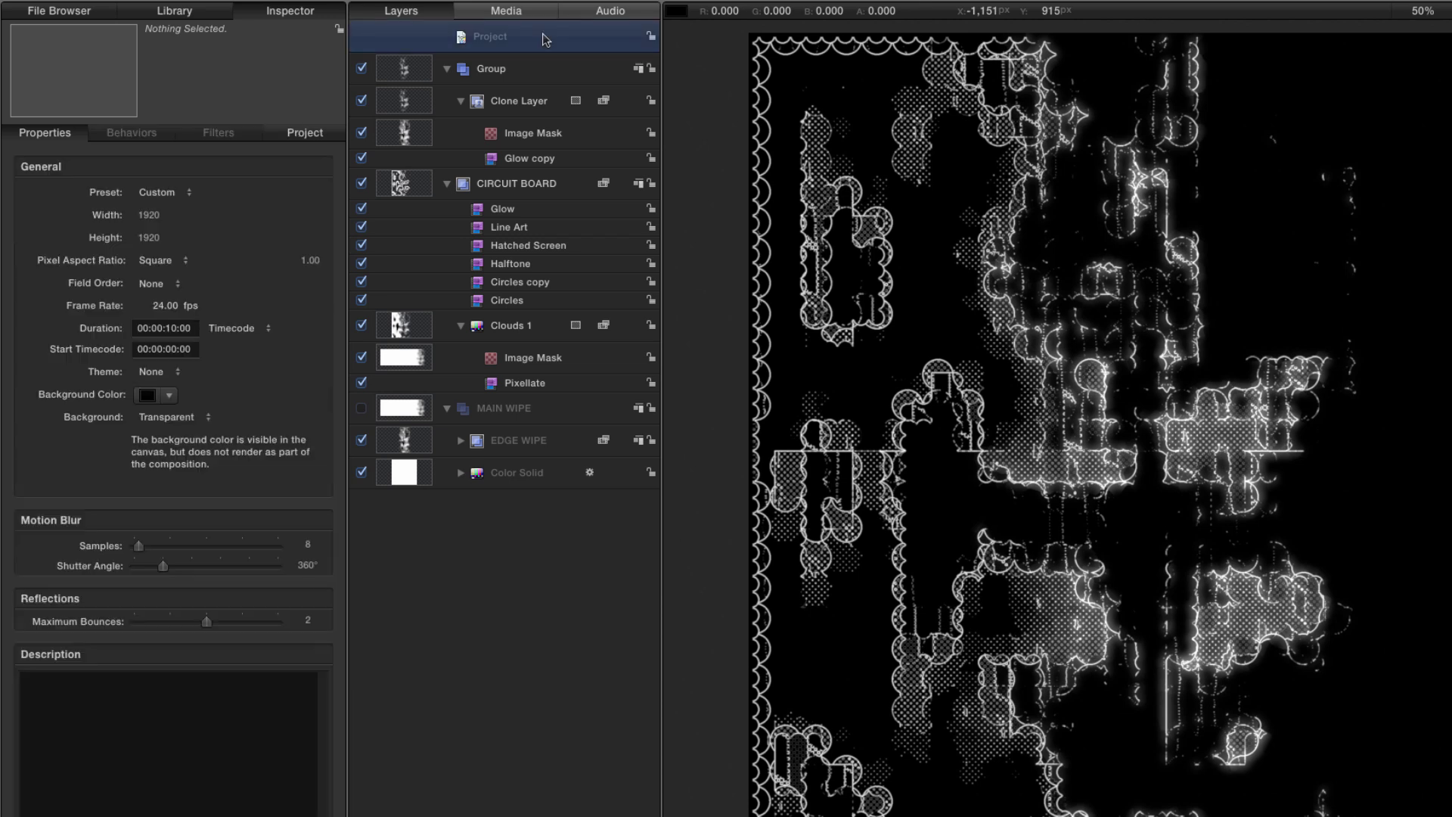
key(super+shift+n)
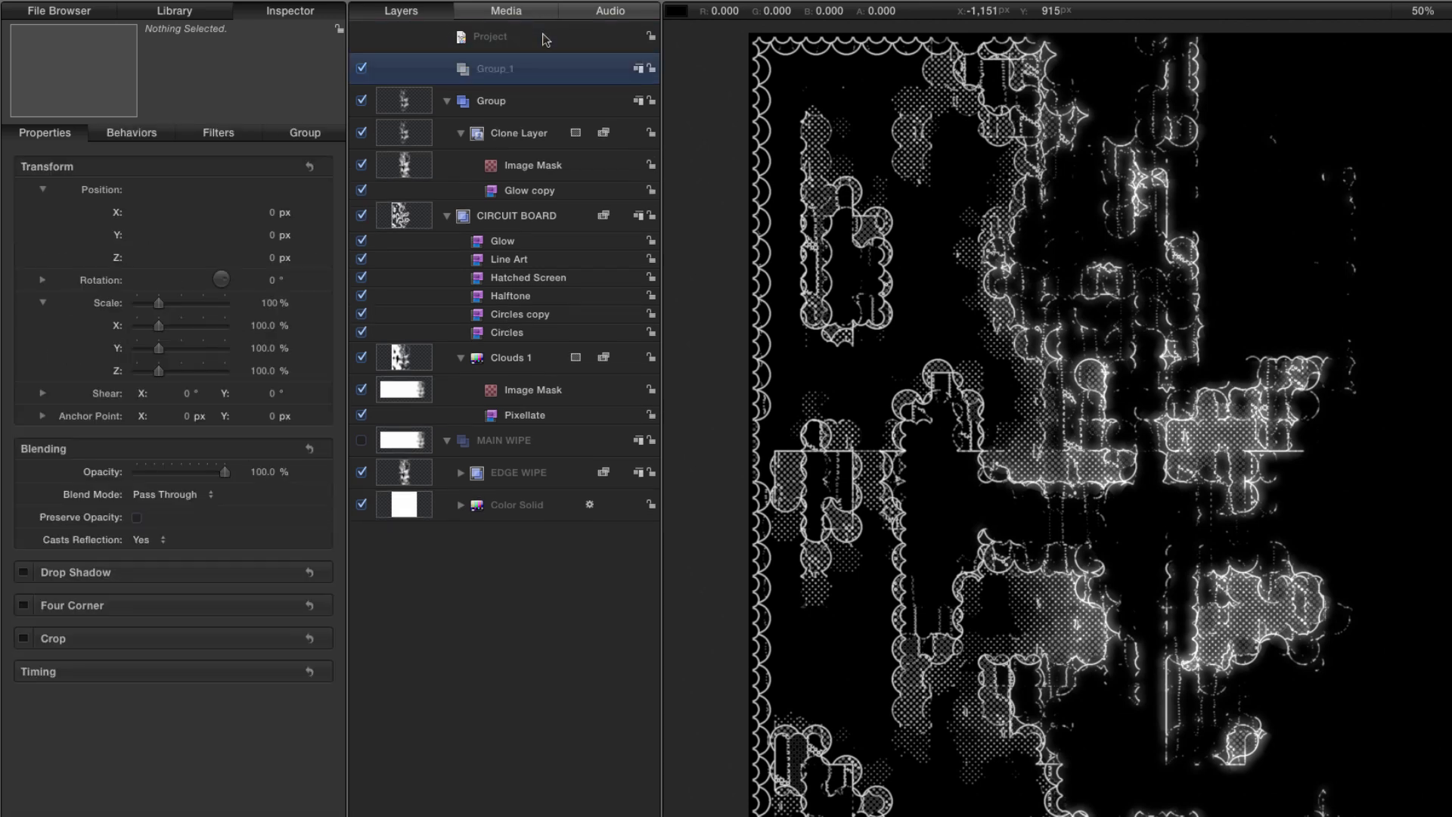
double_click(499, 70)
text(BOXES)
key(Return)
- Collapse and hide the Group and CIRCUIT BOARD groups
click(447, 101)
click(447, 133)
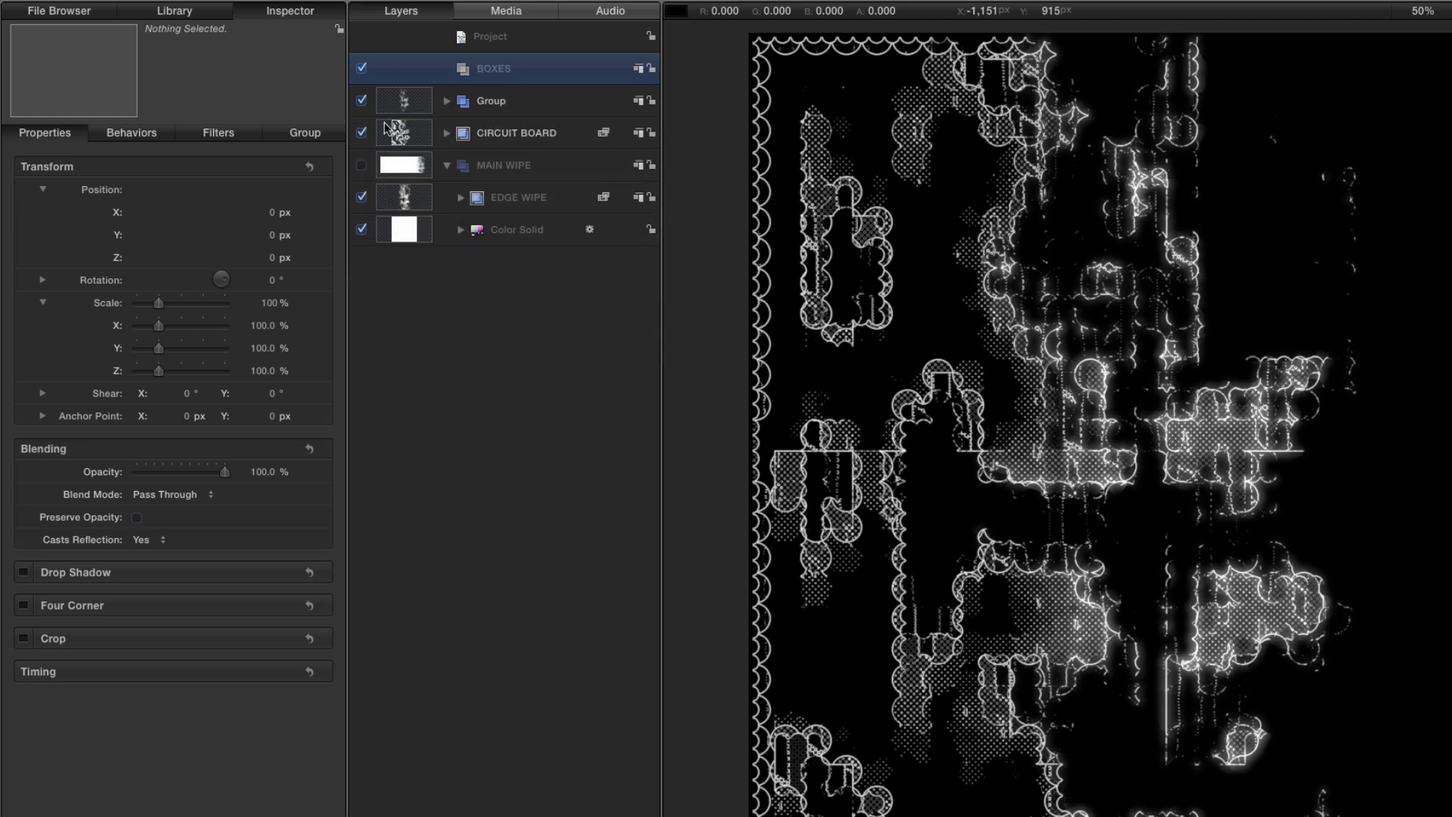
click(361, 100)
click(361, 133)
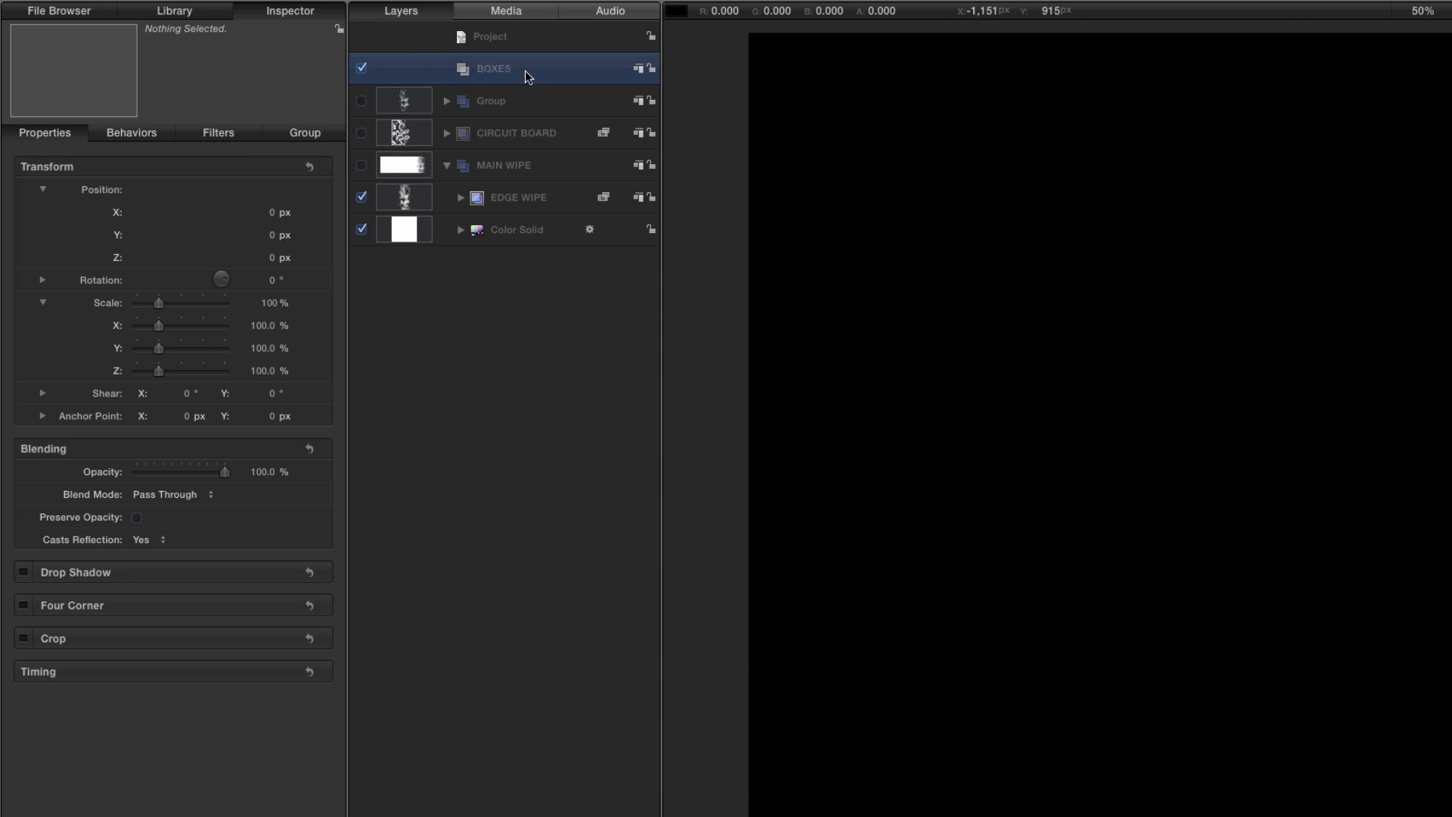
- Add the Cellular generator from the Library into the BOXES group
key(super+2)
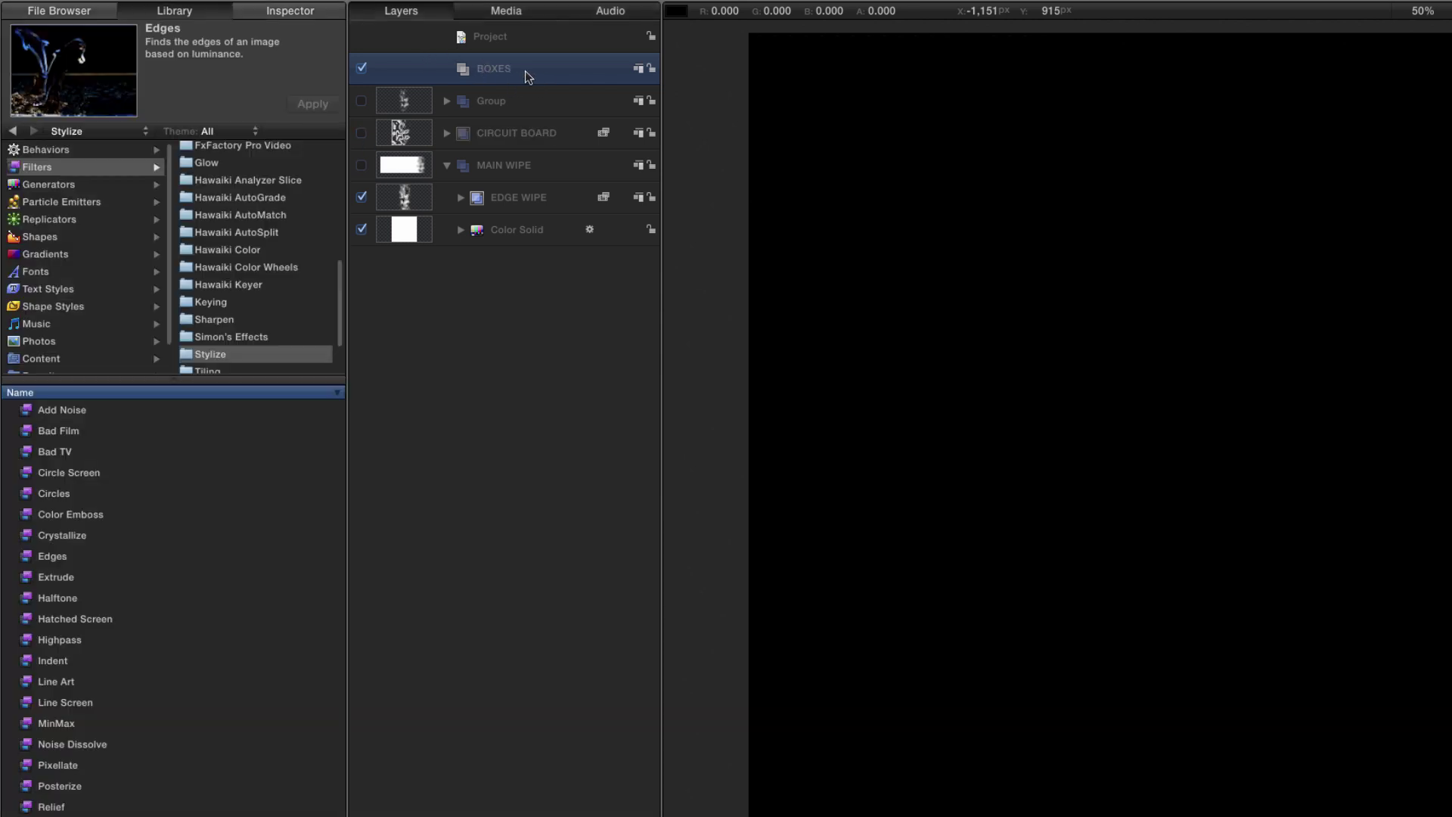
scroll(249, 227, up, 6)
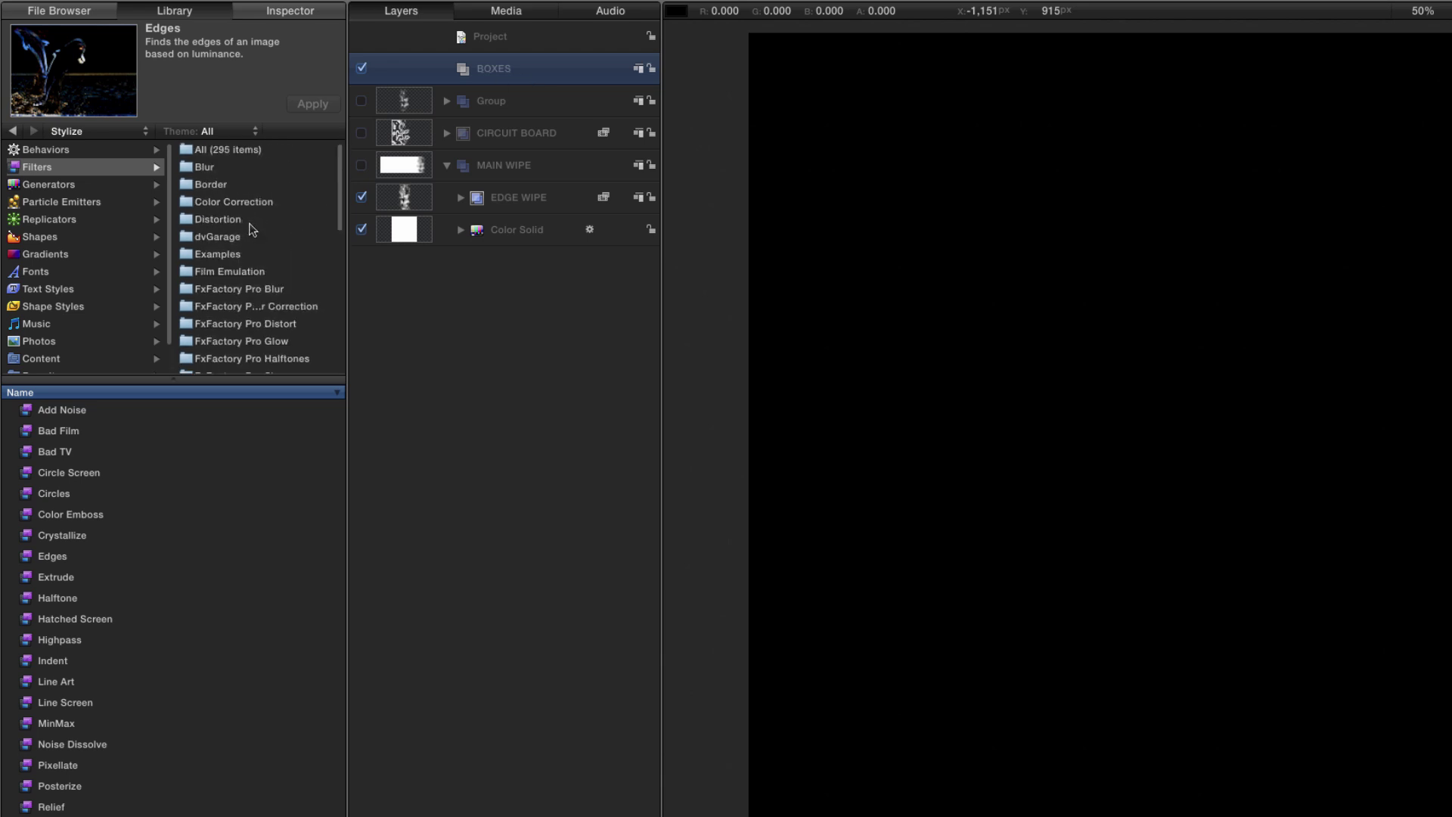
click(46, 188)
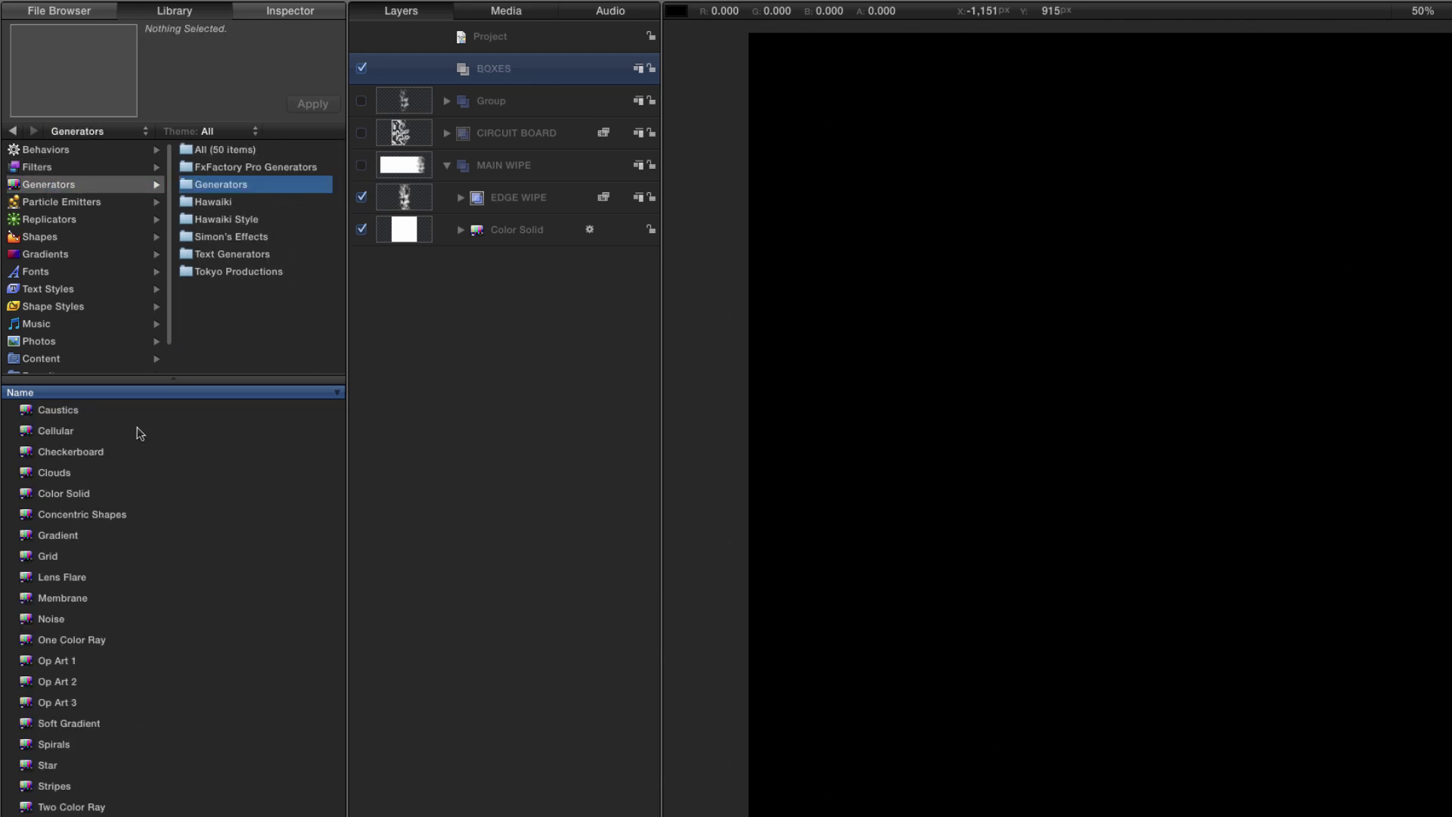
click(30, 432)
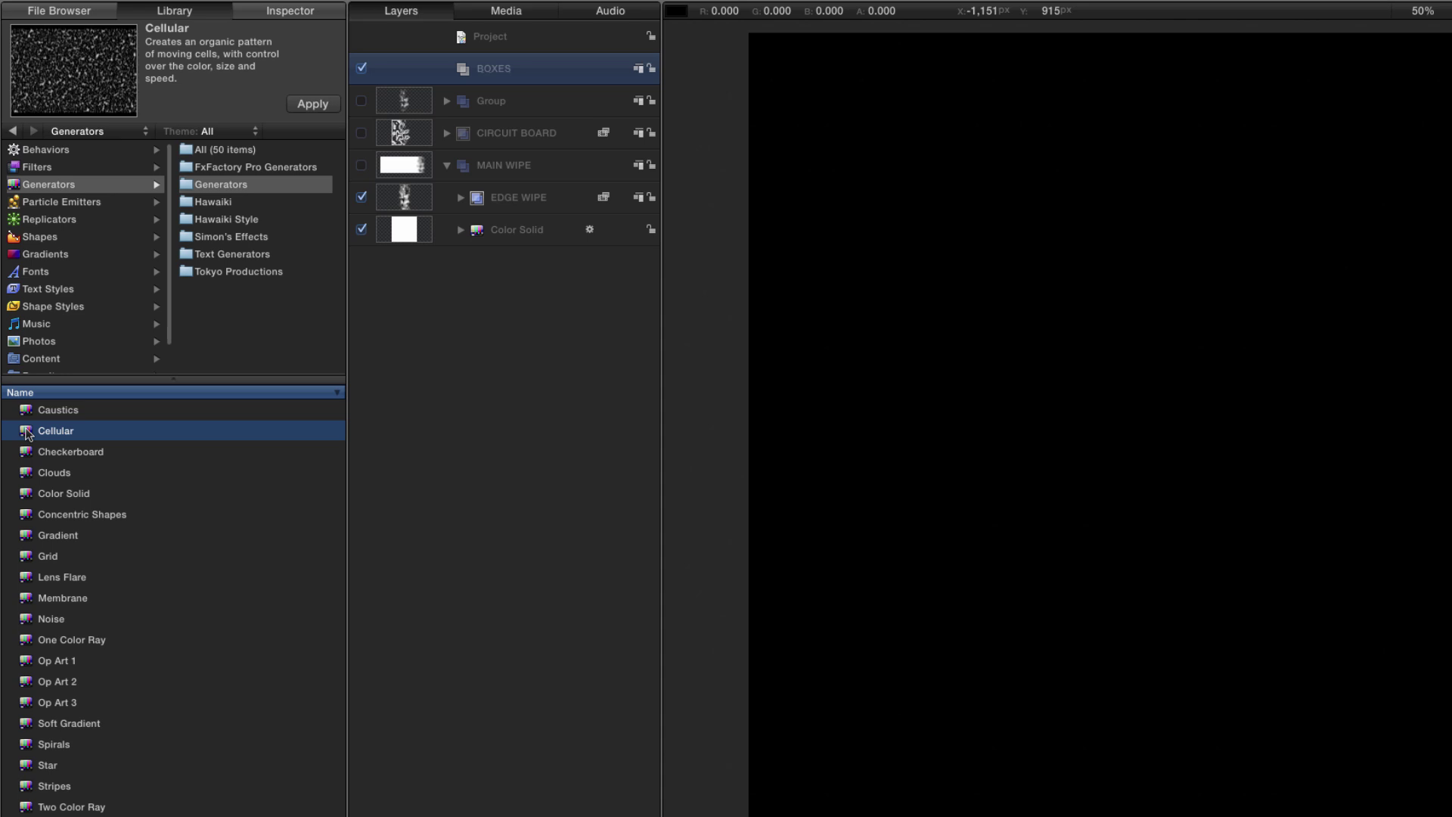
drag(31, 432, 475, 67)
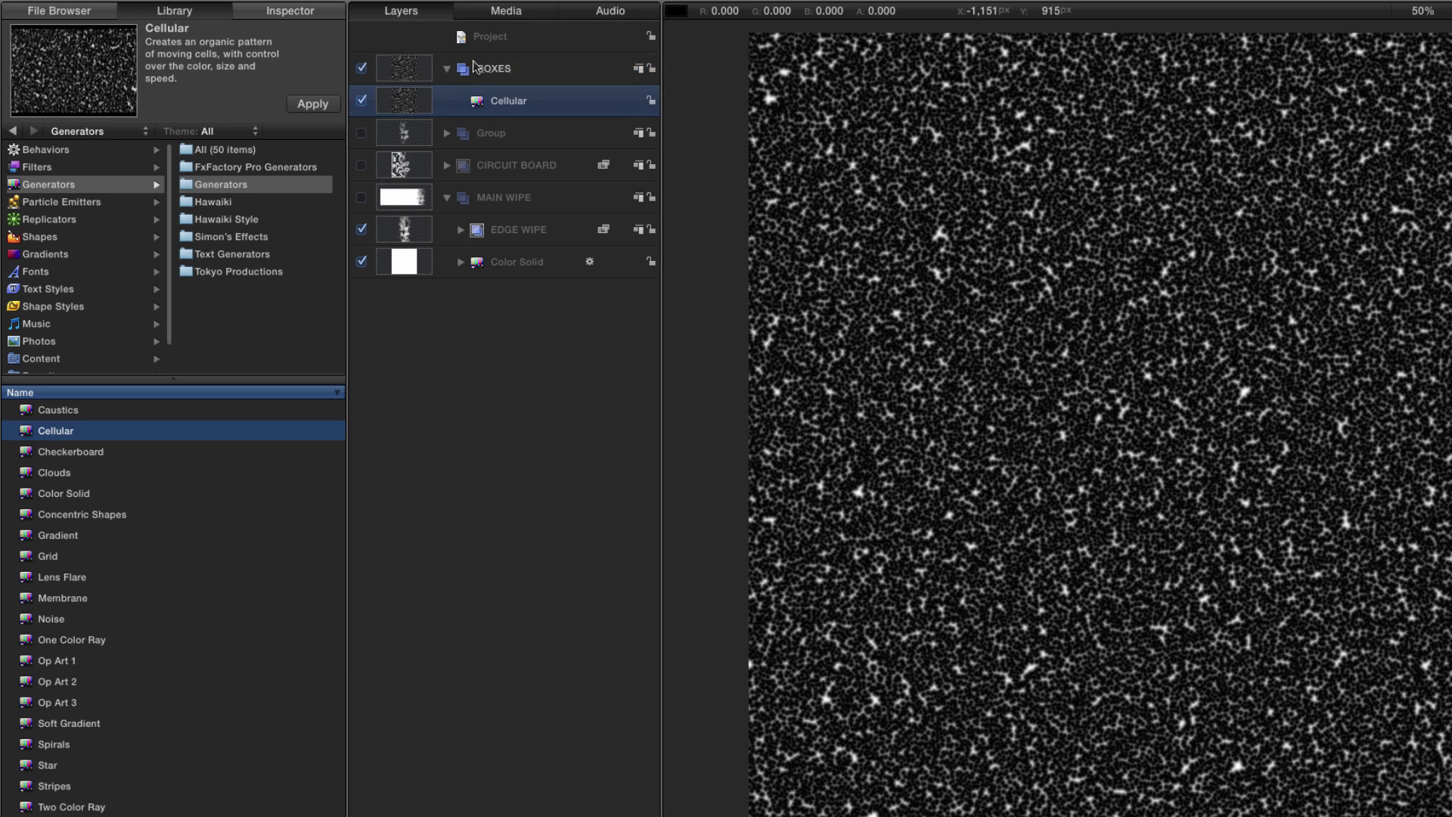
- Apply the Stylize > Circles filter to the Cellular layer
click(206, 327)
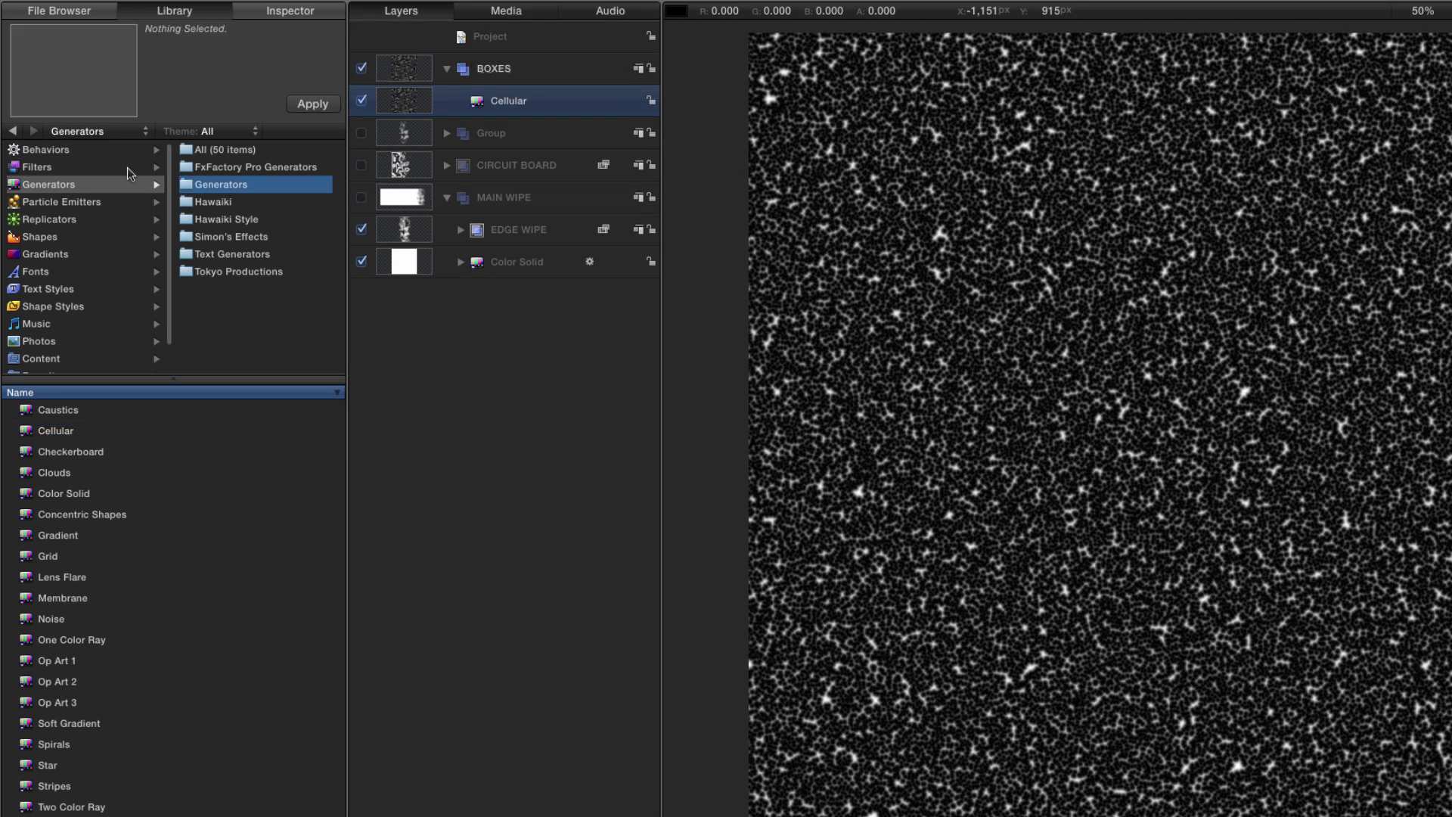
click(34, 168)
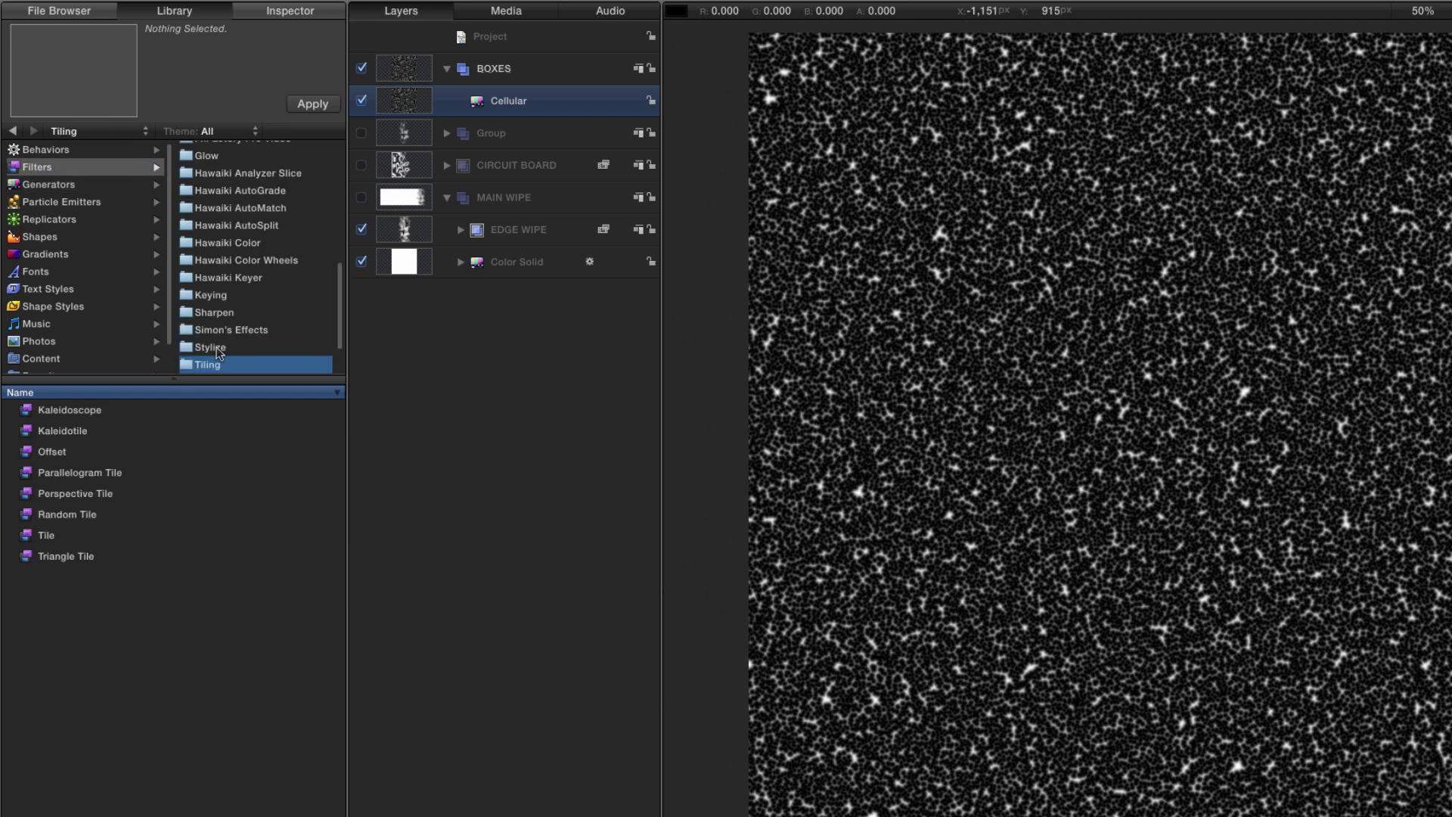
click(202, 348)
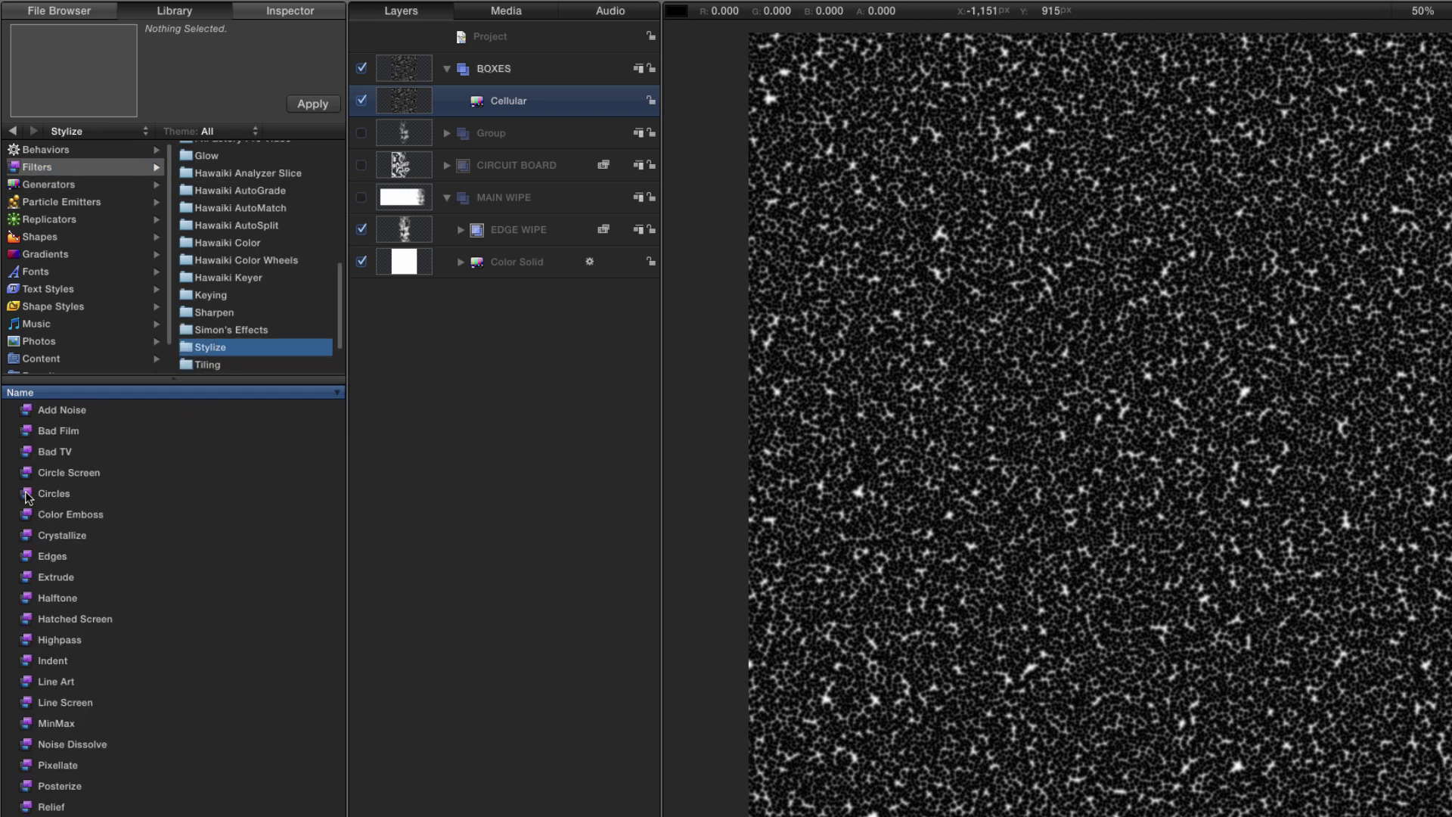
drag(27, 495, 406, 104)
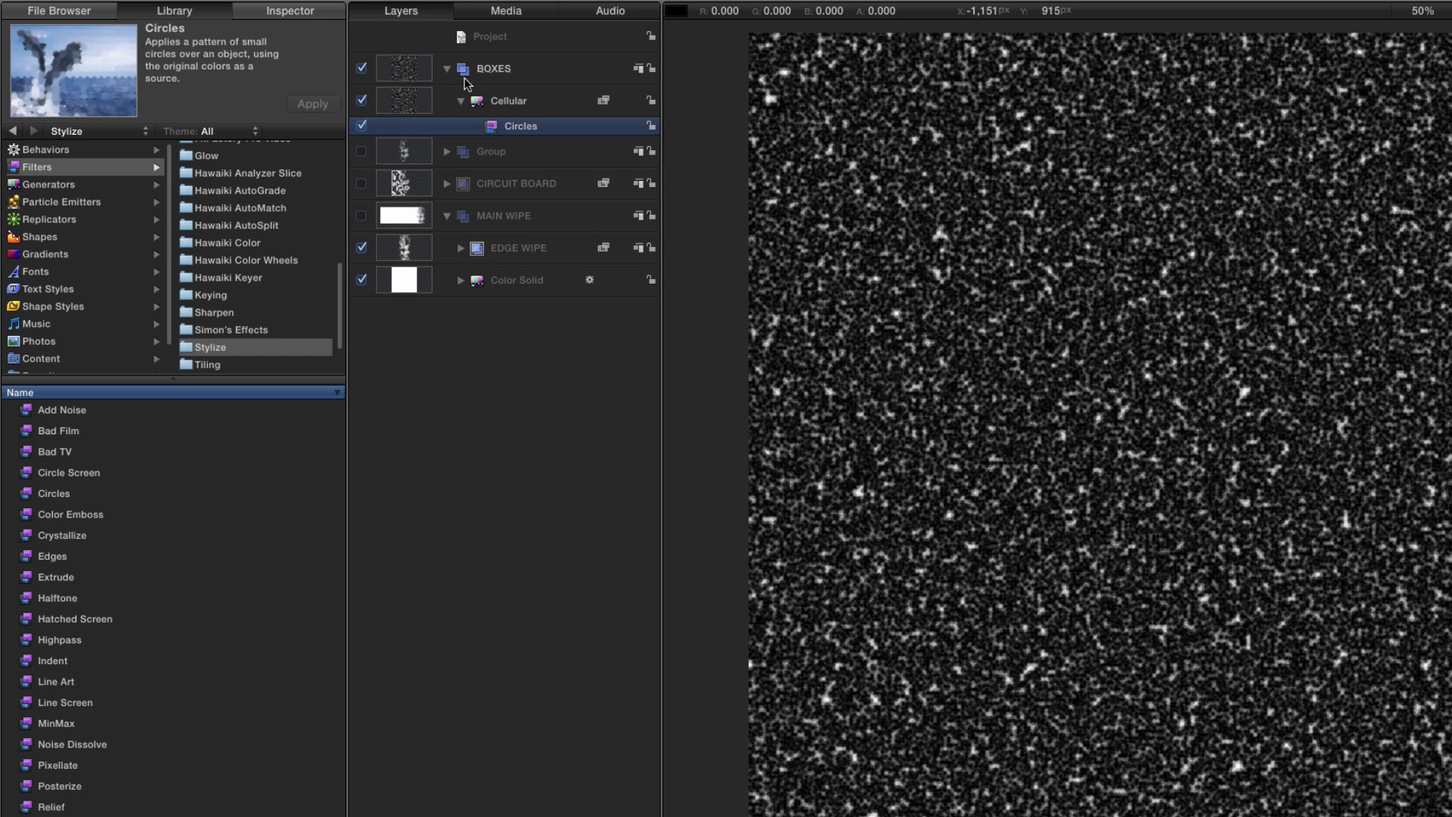
- Set the Circles filter's Size to 40 and Falloff to 1.0
click(493, 129)
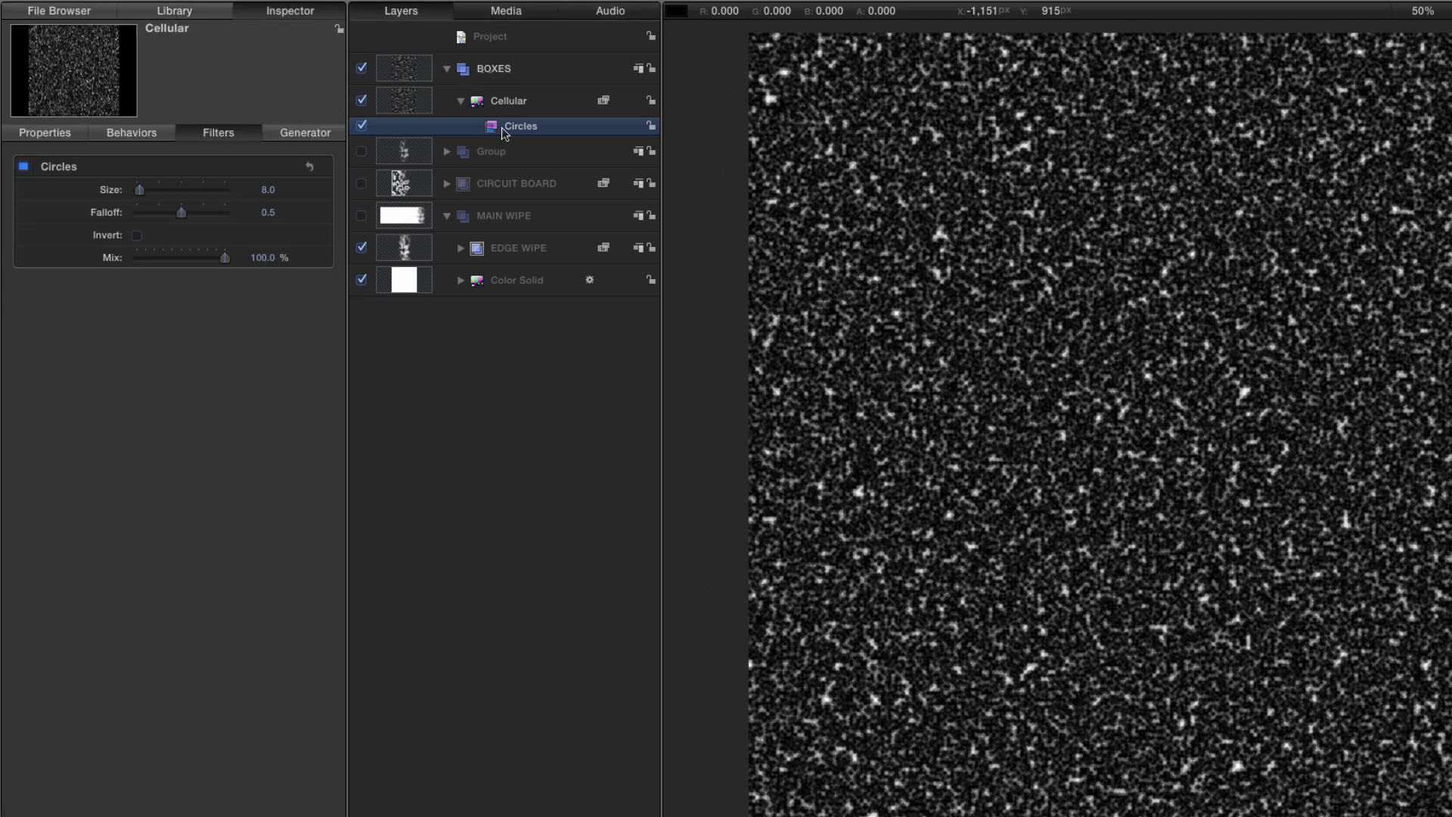
click(270, 191)
text(40)
key(Return)
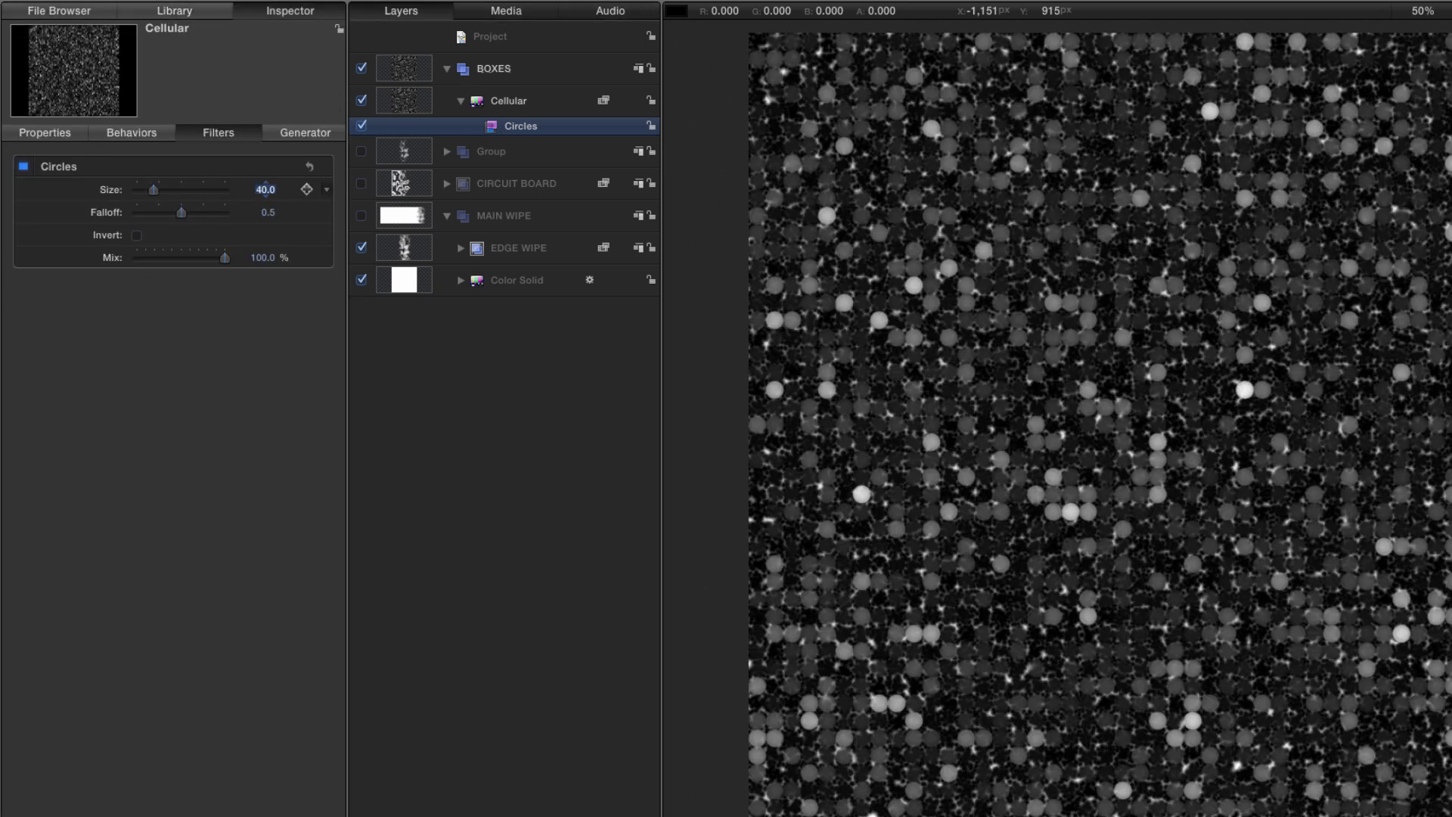
text(1)
key(Return)
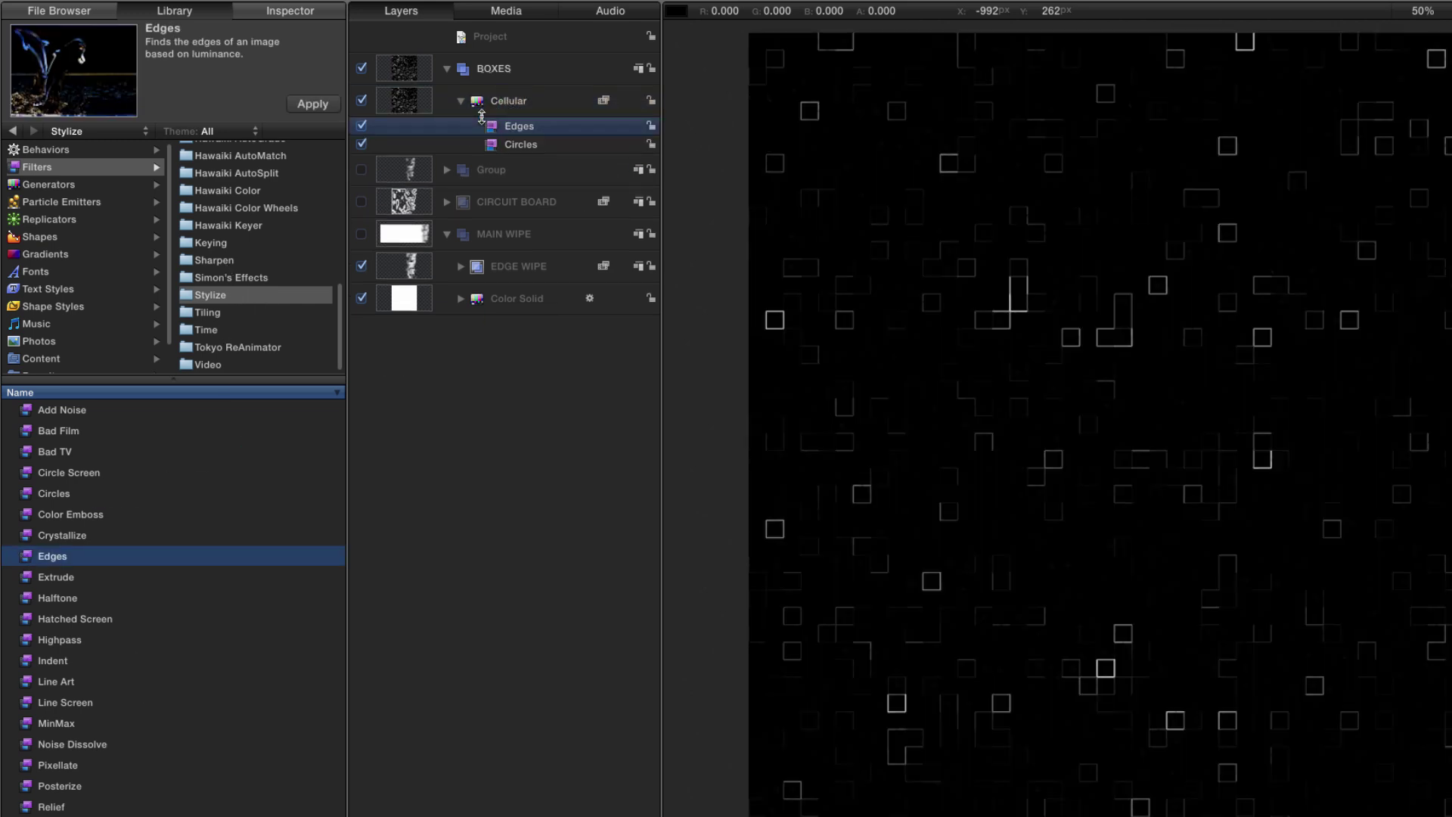
- Set the Edges filter's Intensity to 3
click(289, 13)
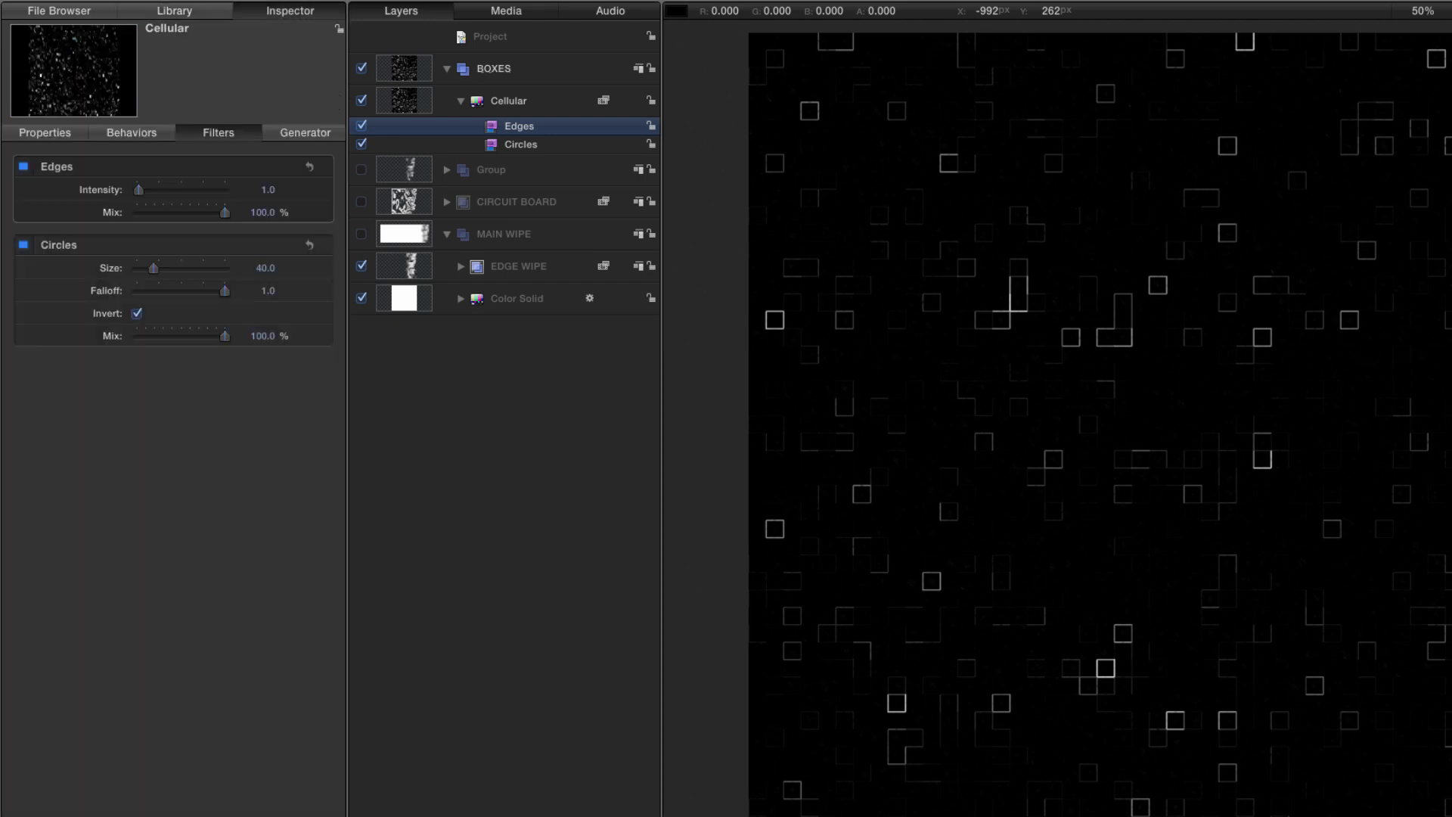
click(269, 191)
text(3)
key(Return)
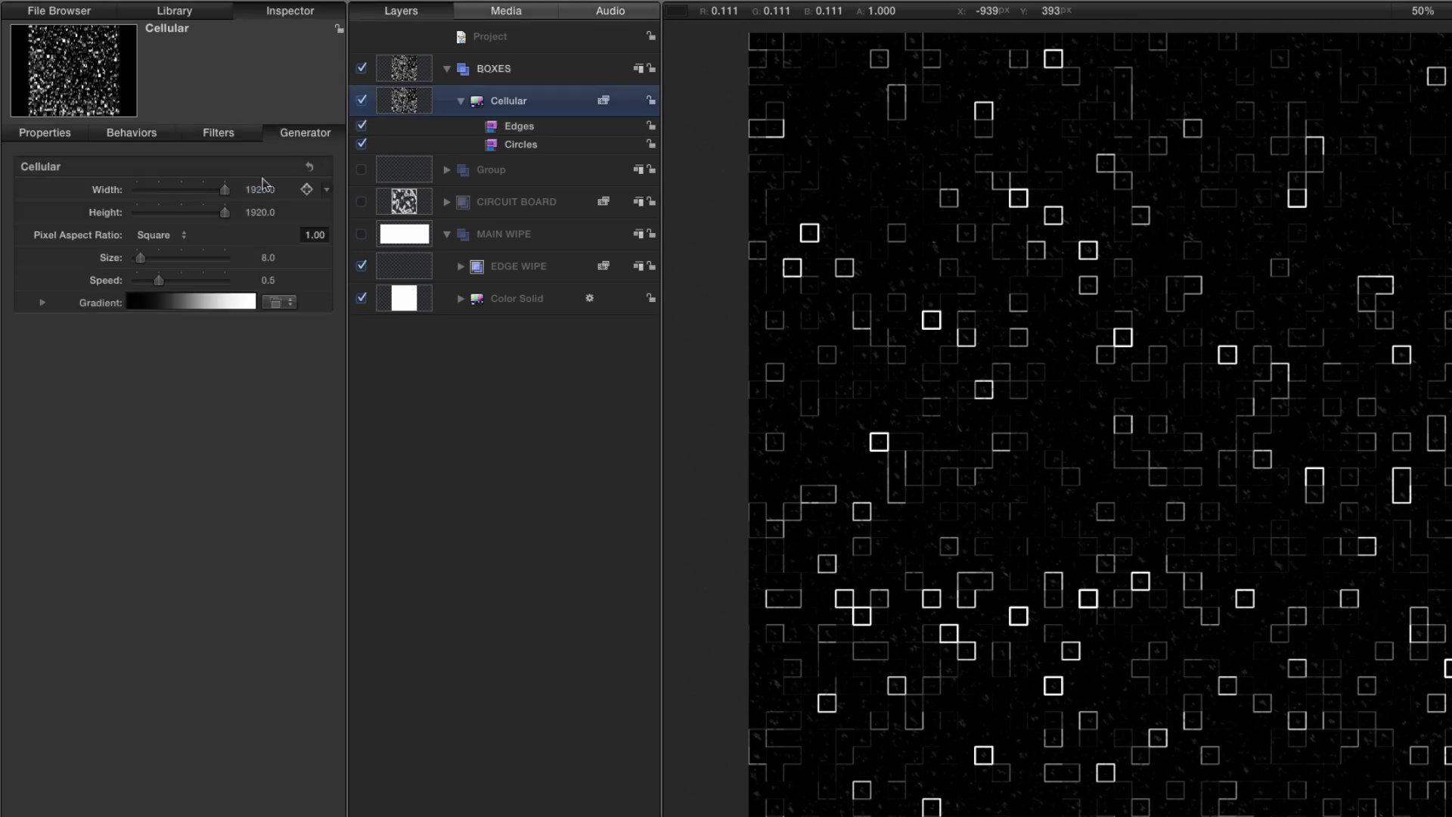
- Set the Cellular generator's Width and Height to 1900
click(254, 187)
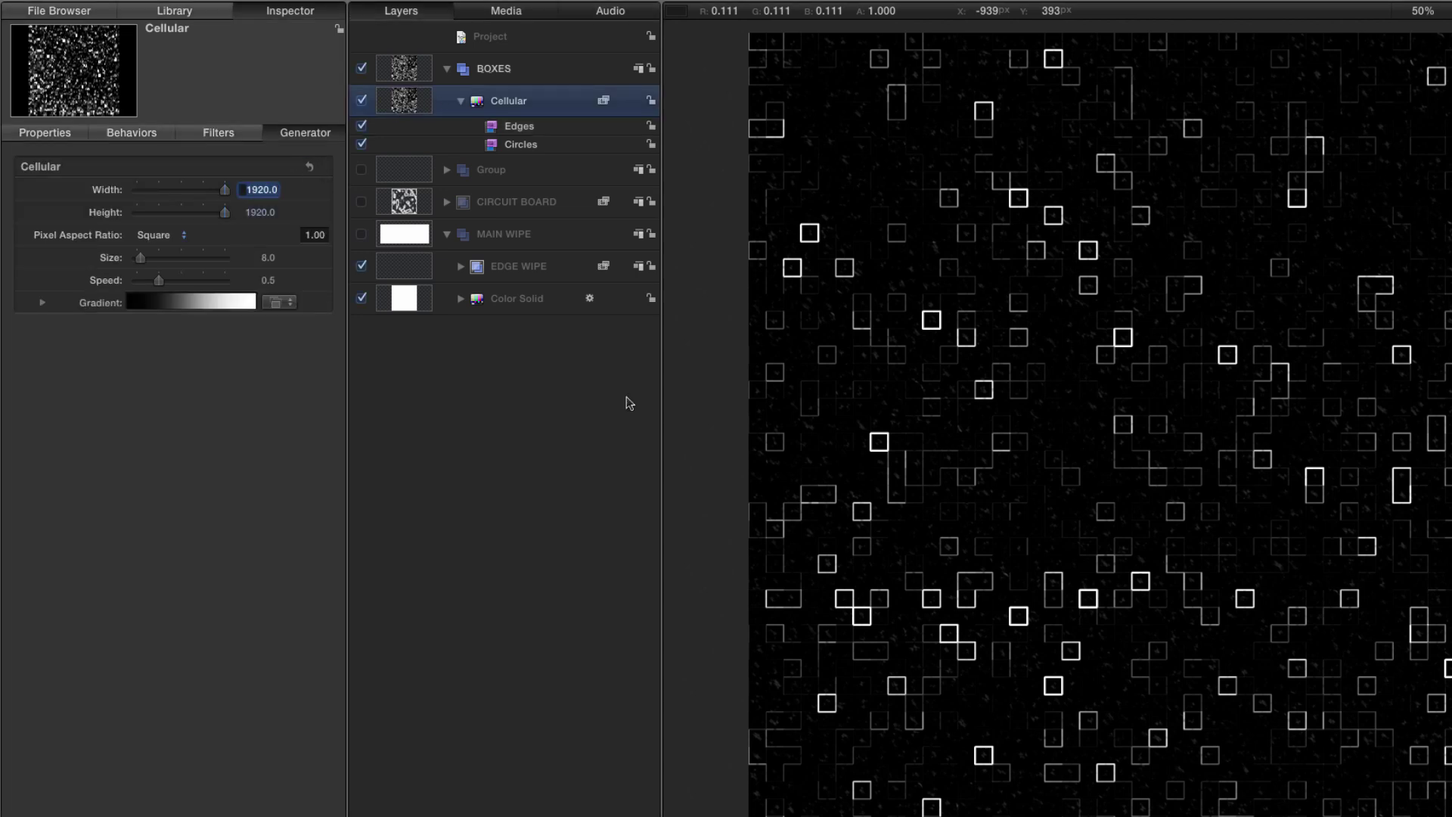
text(19)
key(Tab)
text(1900)
key(Return)
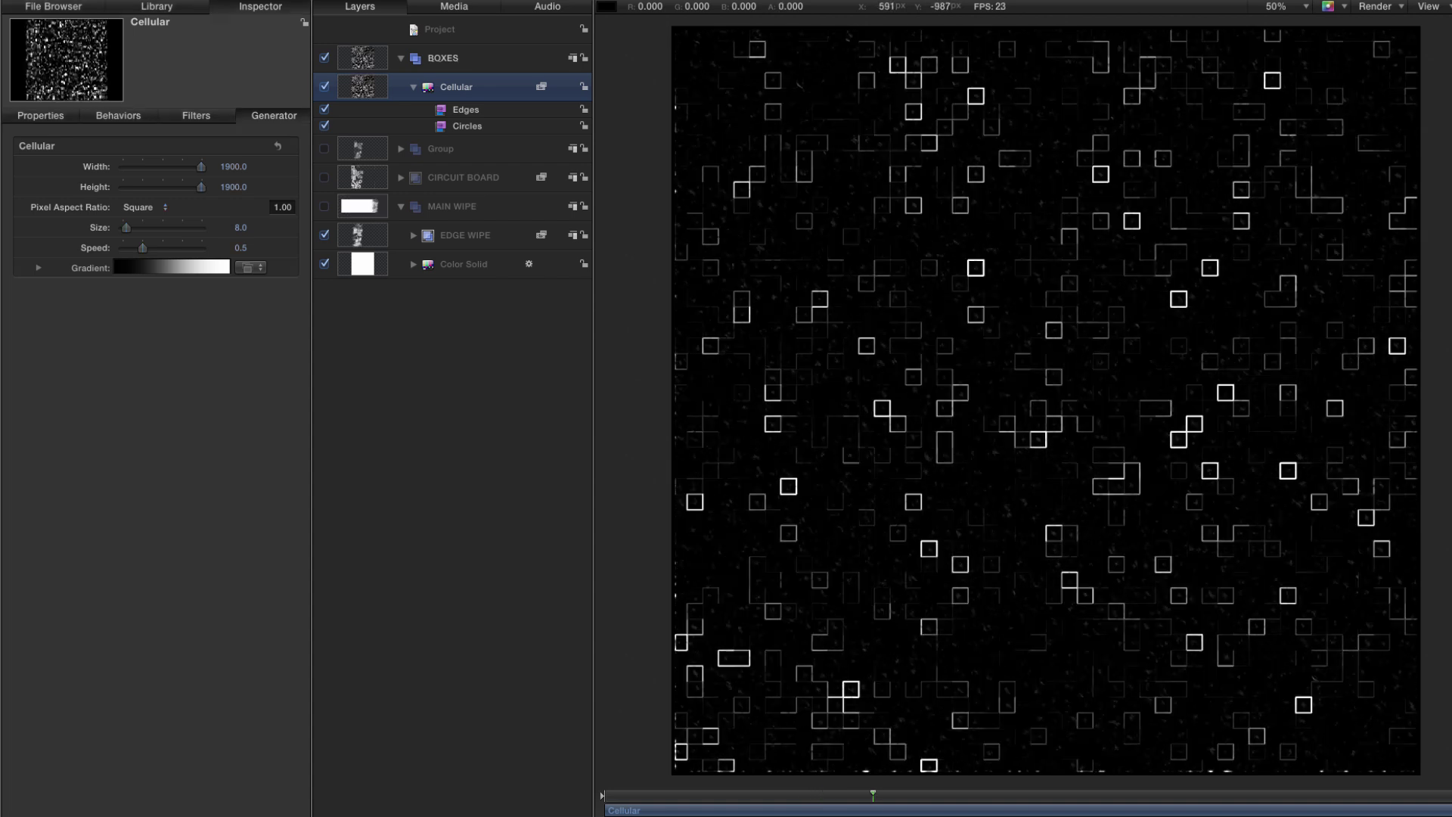
- Collapse and hide BOXES, then add a new top-level group named LINES
click(401, 58)
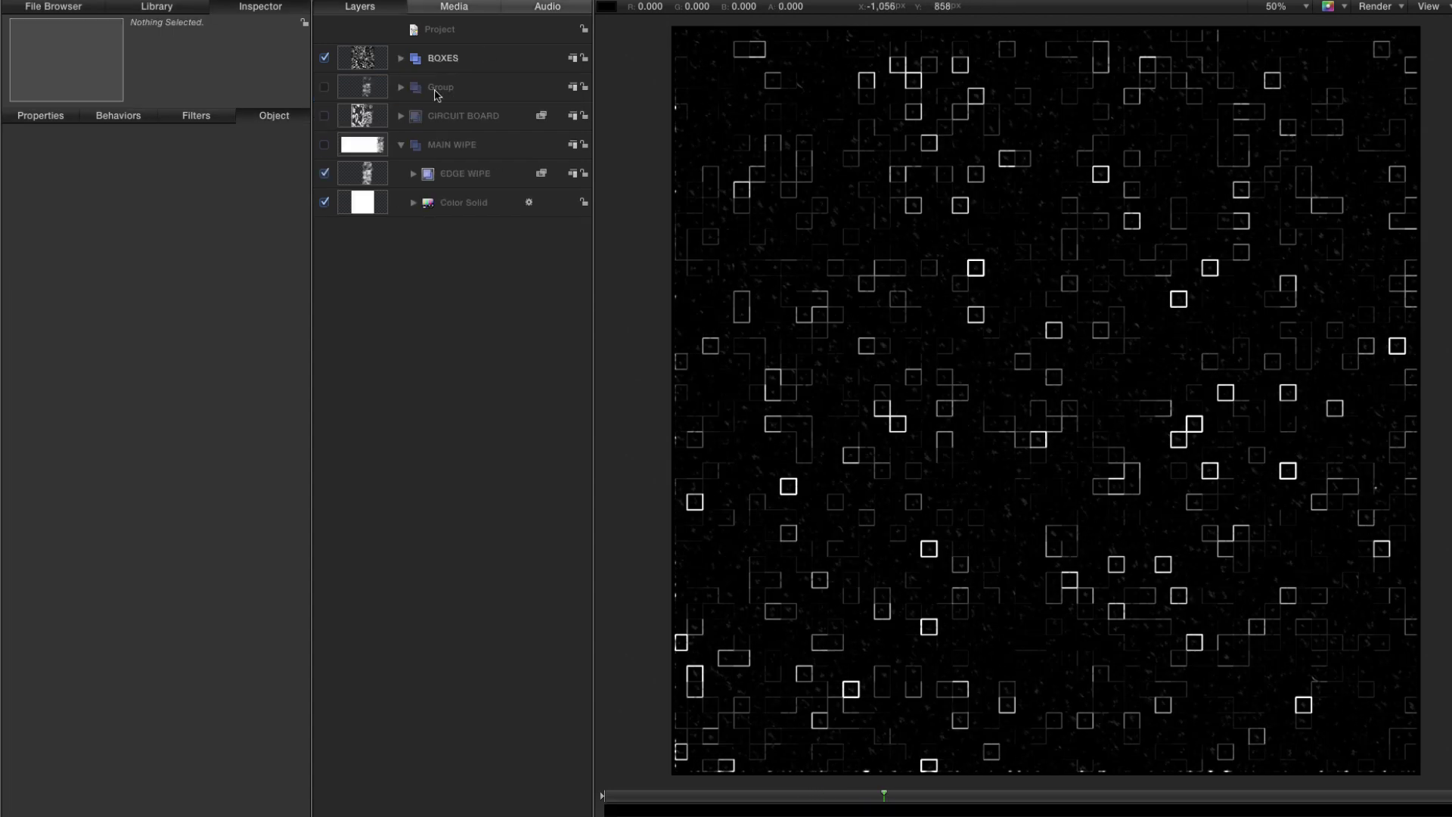
click(324, 58)
click(457, 30)
key(super+shift+n)
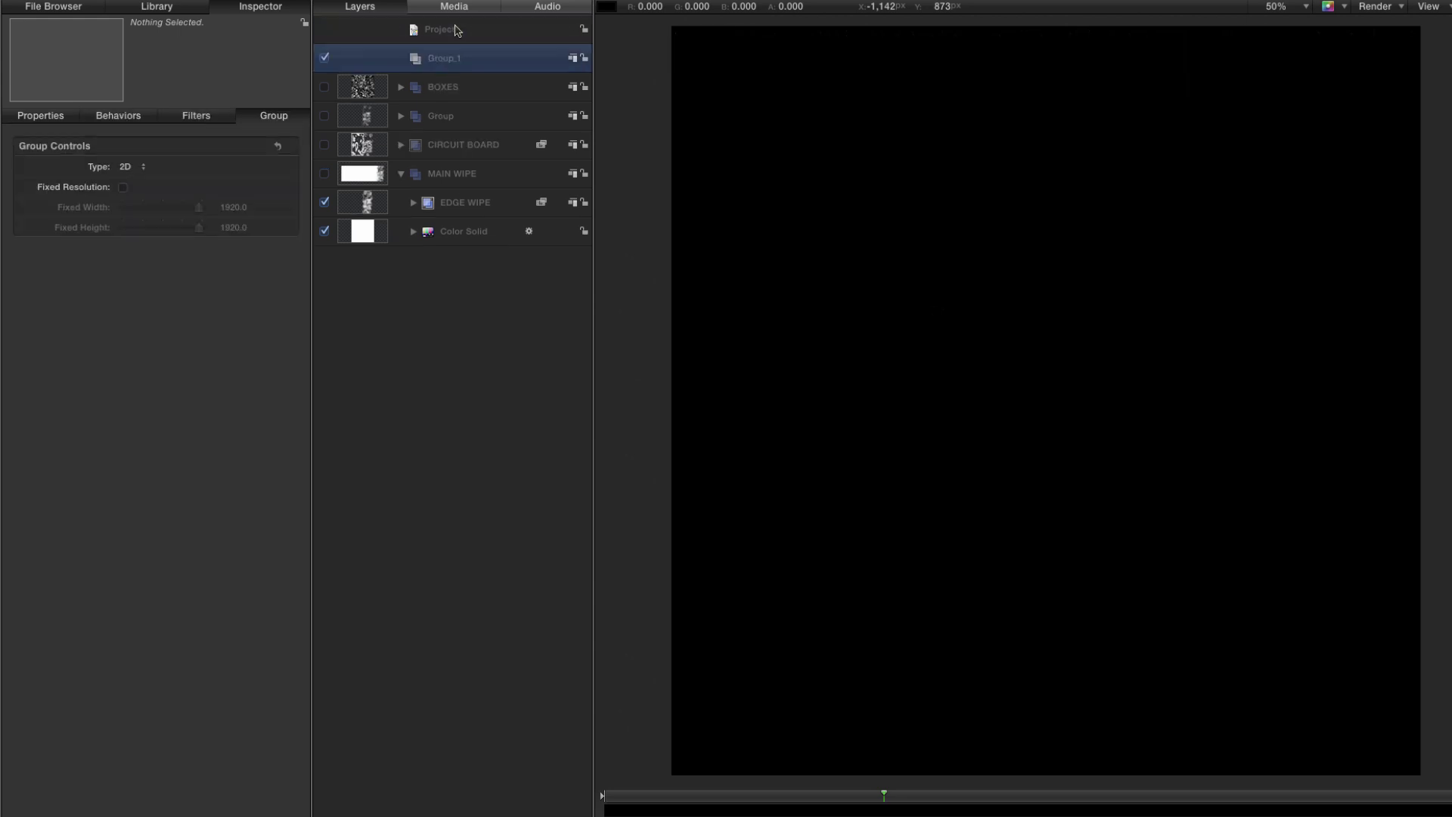
double_click(437, 60)
text(LINES)
key(Return)
- Add a Caustics generator from the Library into the LINES group
click(158, 7)
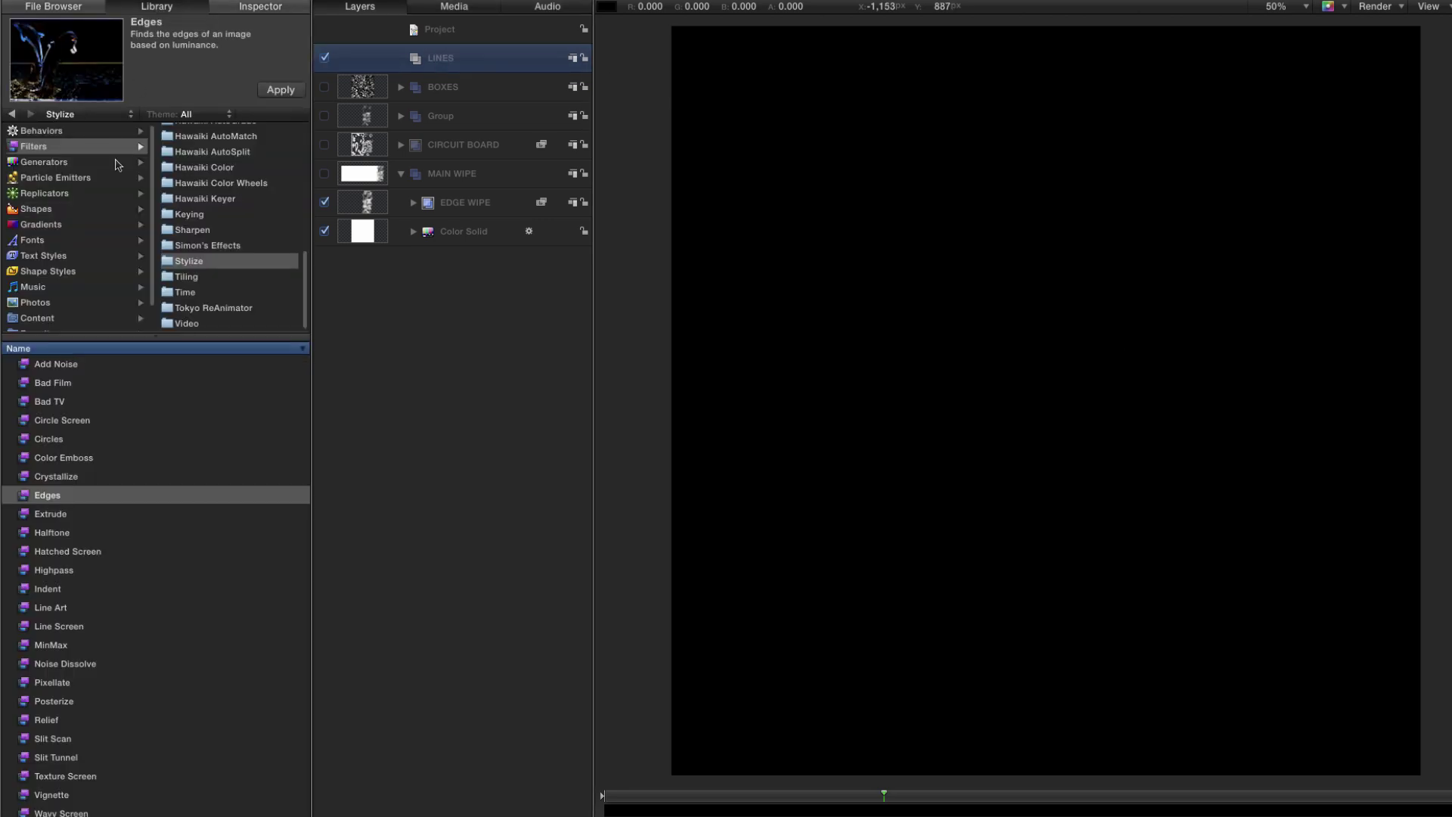
click(59, 163)
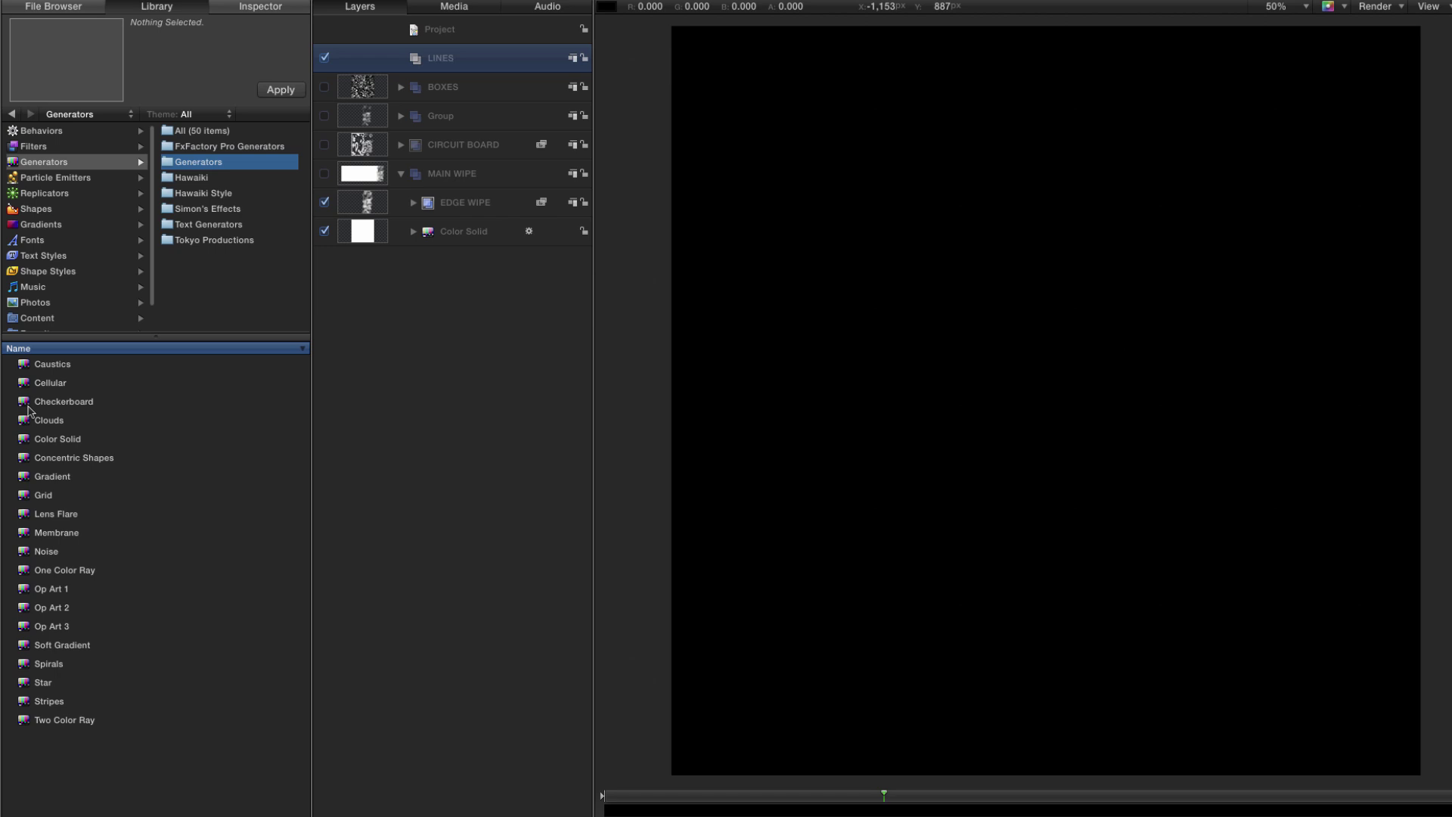
drag(25, 365, 420, 59)
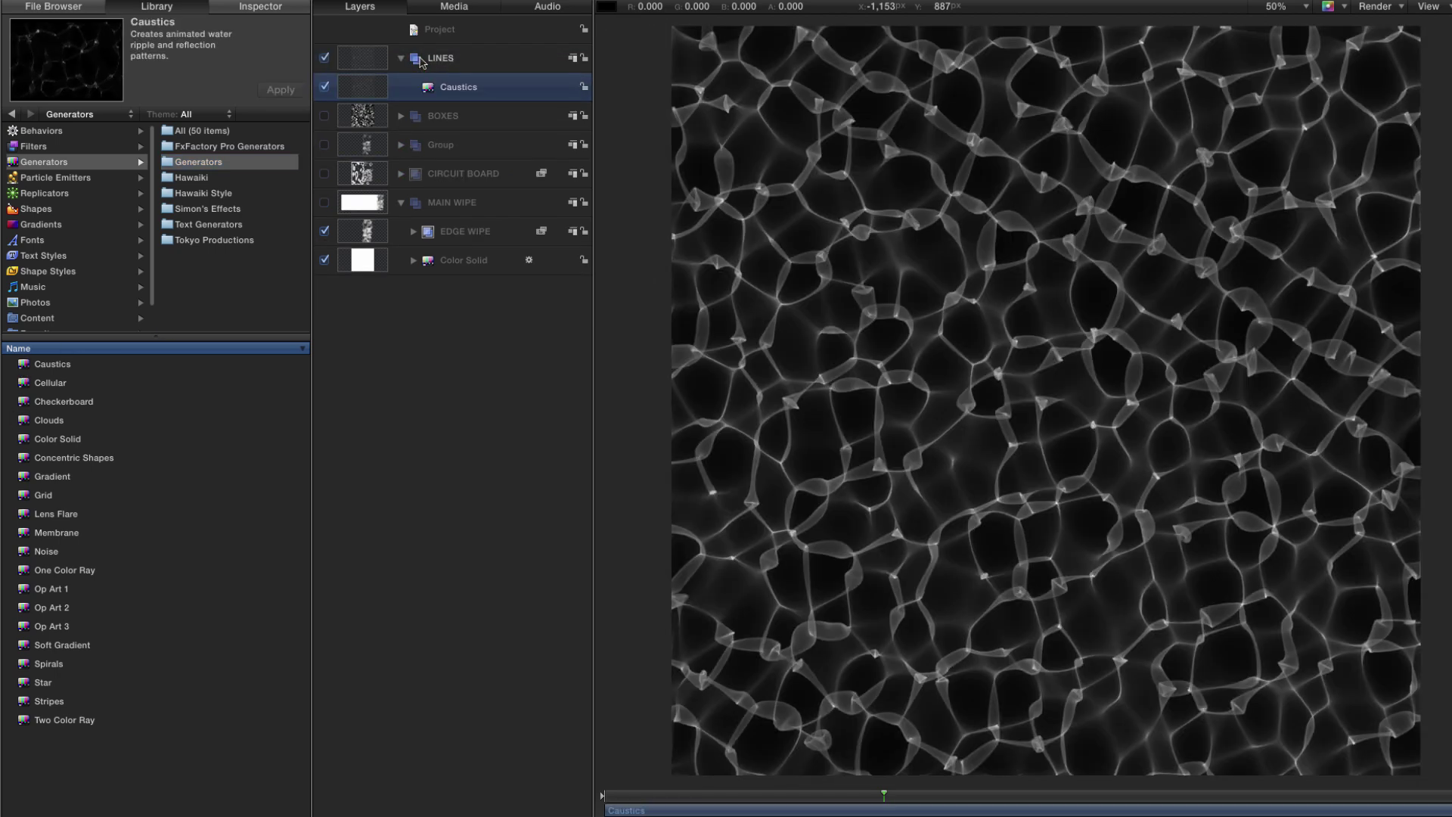
key(F4)
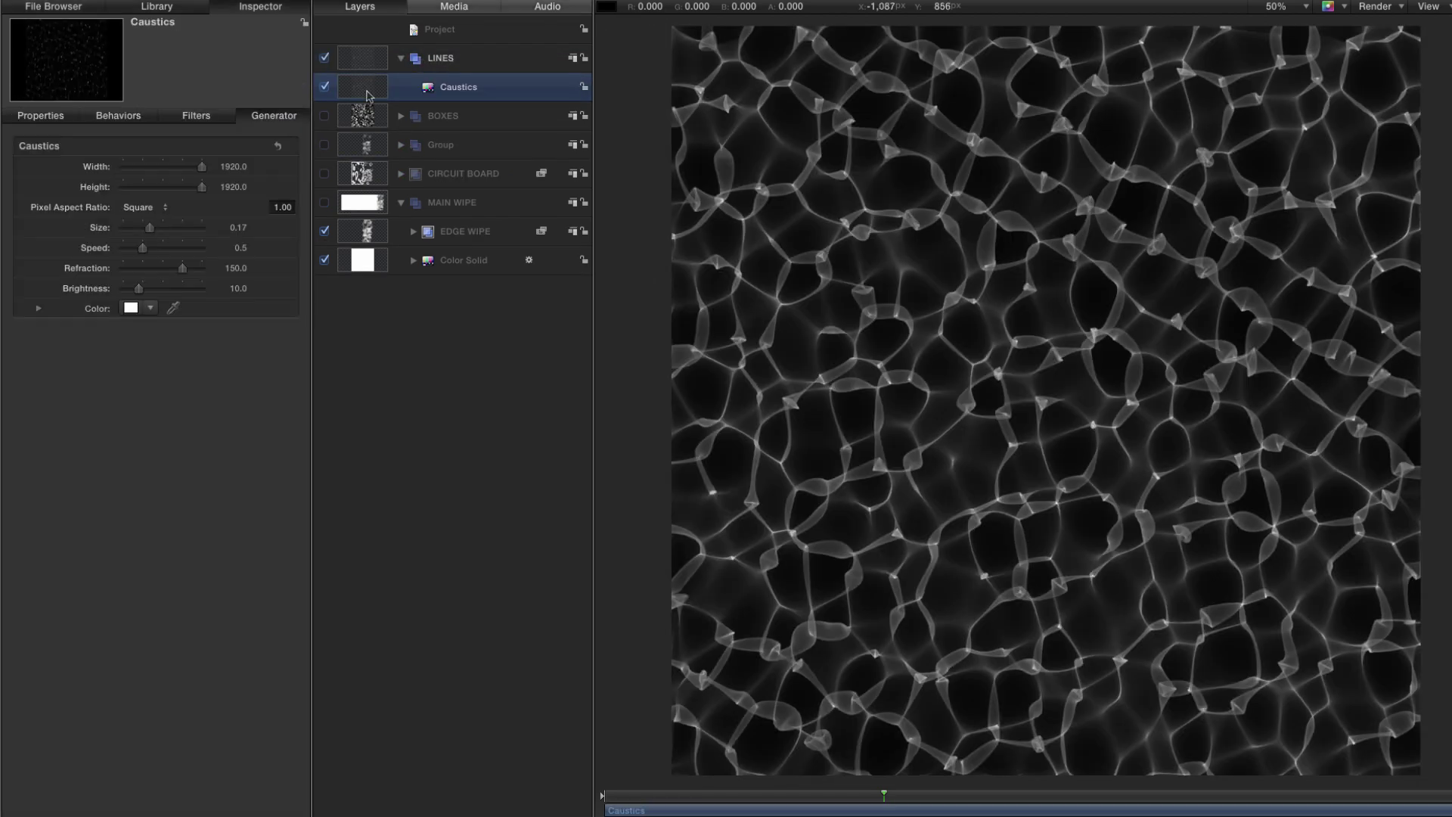
- Set the Caustics Height to 2155 and Size to 0.12, then browse the Distortion filters
click(233, 186)
text(2155)
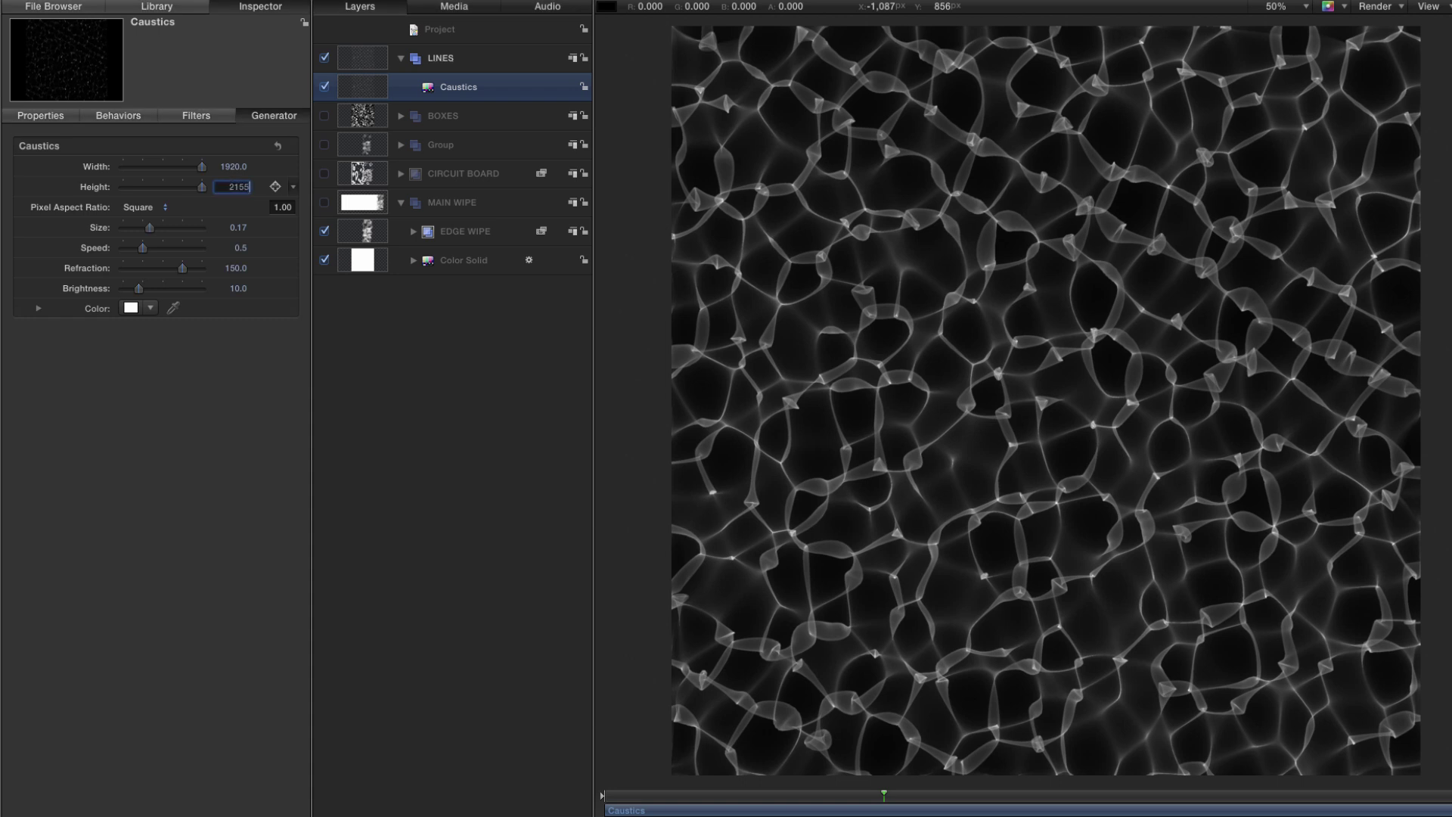
key(Return)
key(Tab)
key(BackSpace)
text(.12)
key(Return)
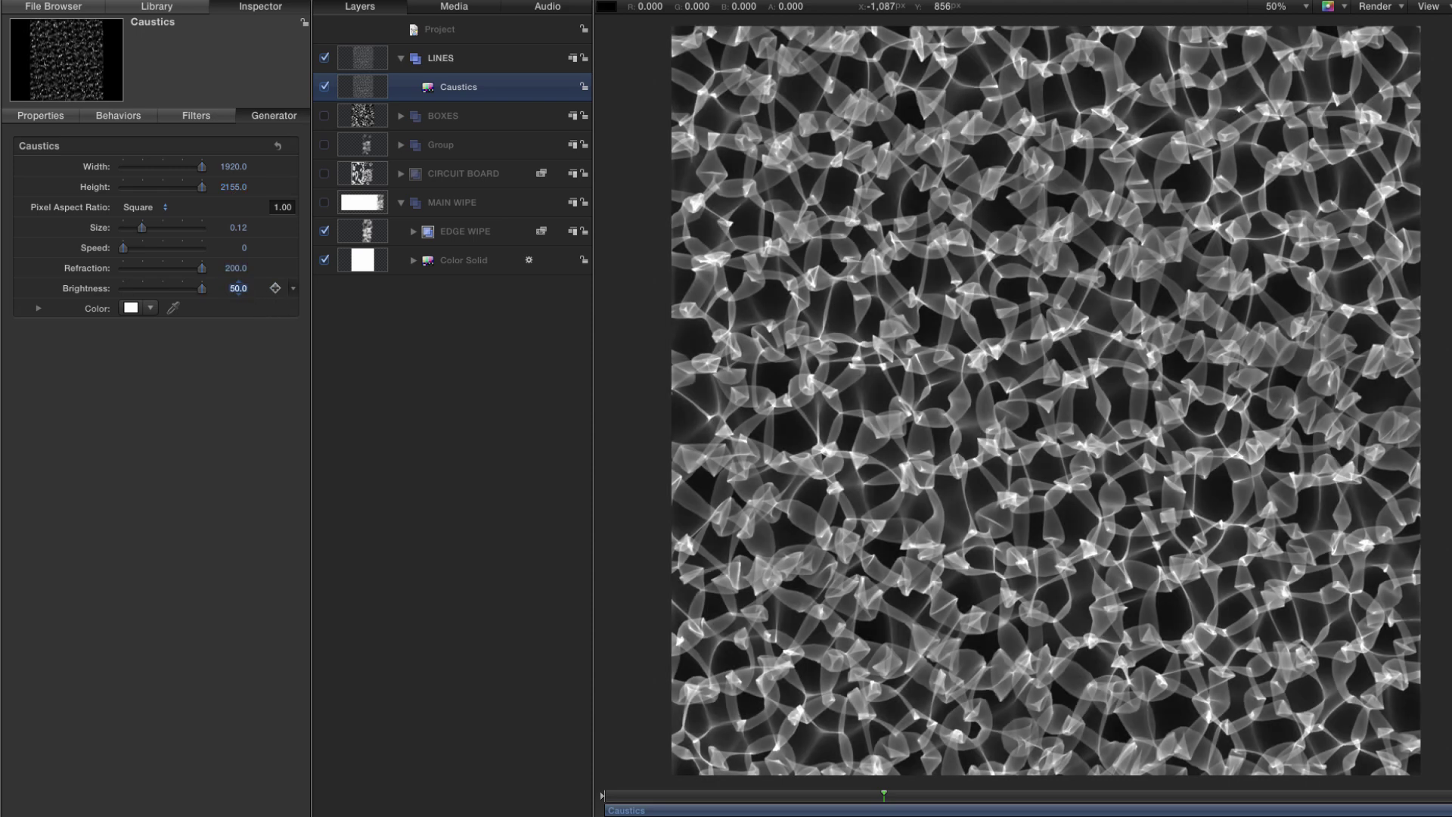
click(156, 6)
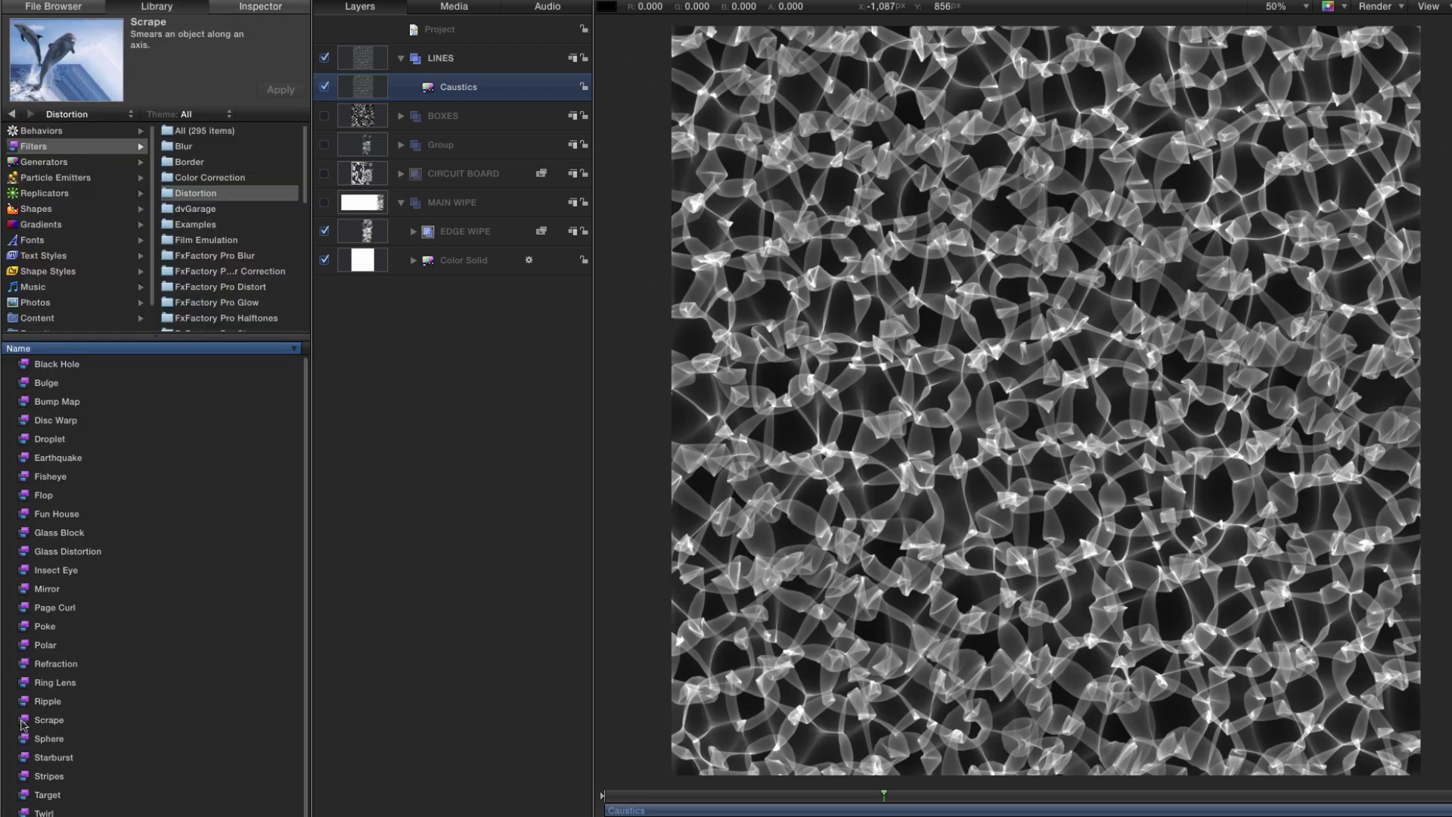
- Apply the Scrape filter to Caustics and set its Center Y to -1135
mouse_move(42, 720)
mouse_down()
mouse_move(259, 706)
mouse_move(362, 88)
mouse_up()
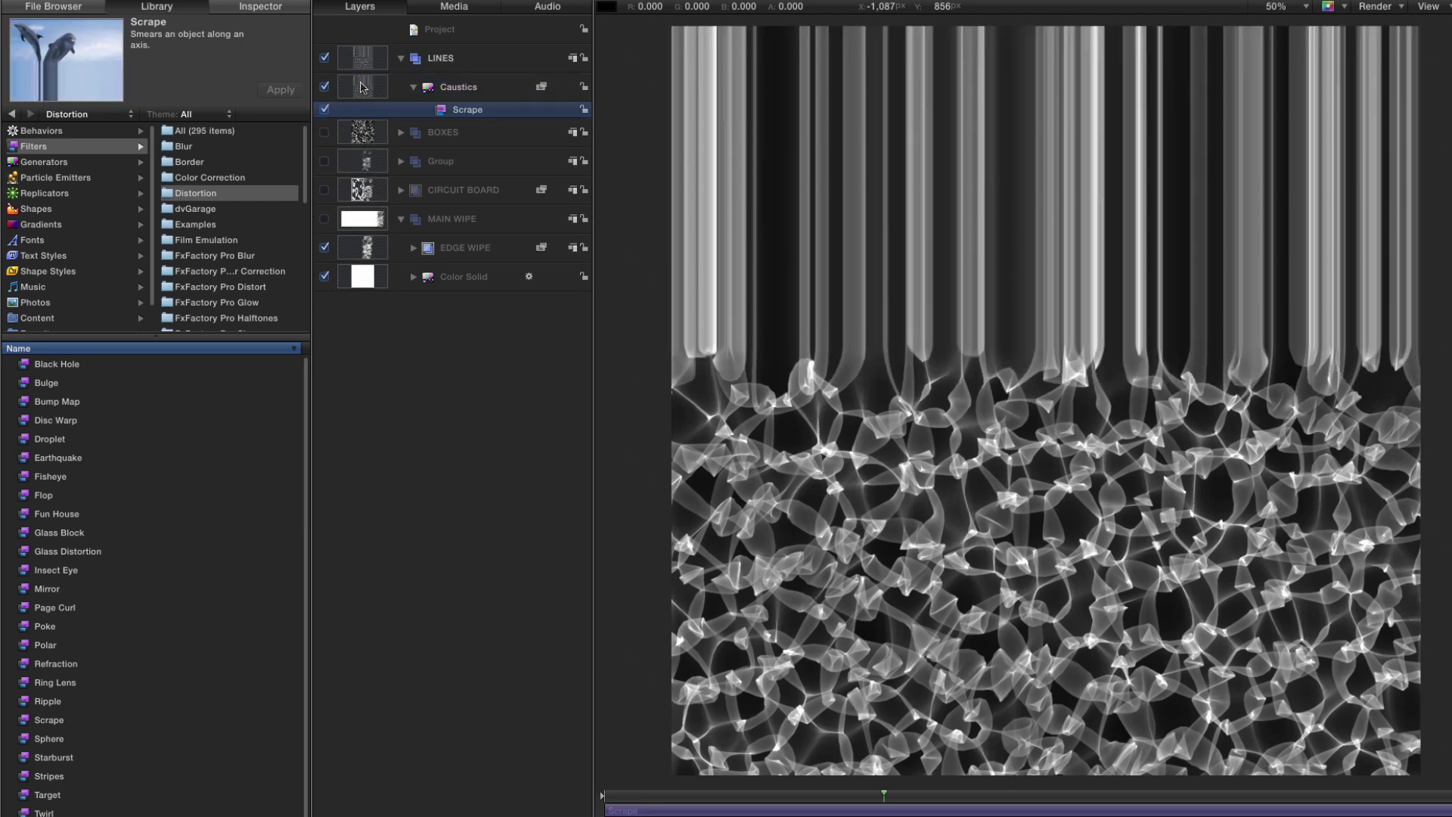
key(F3)
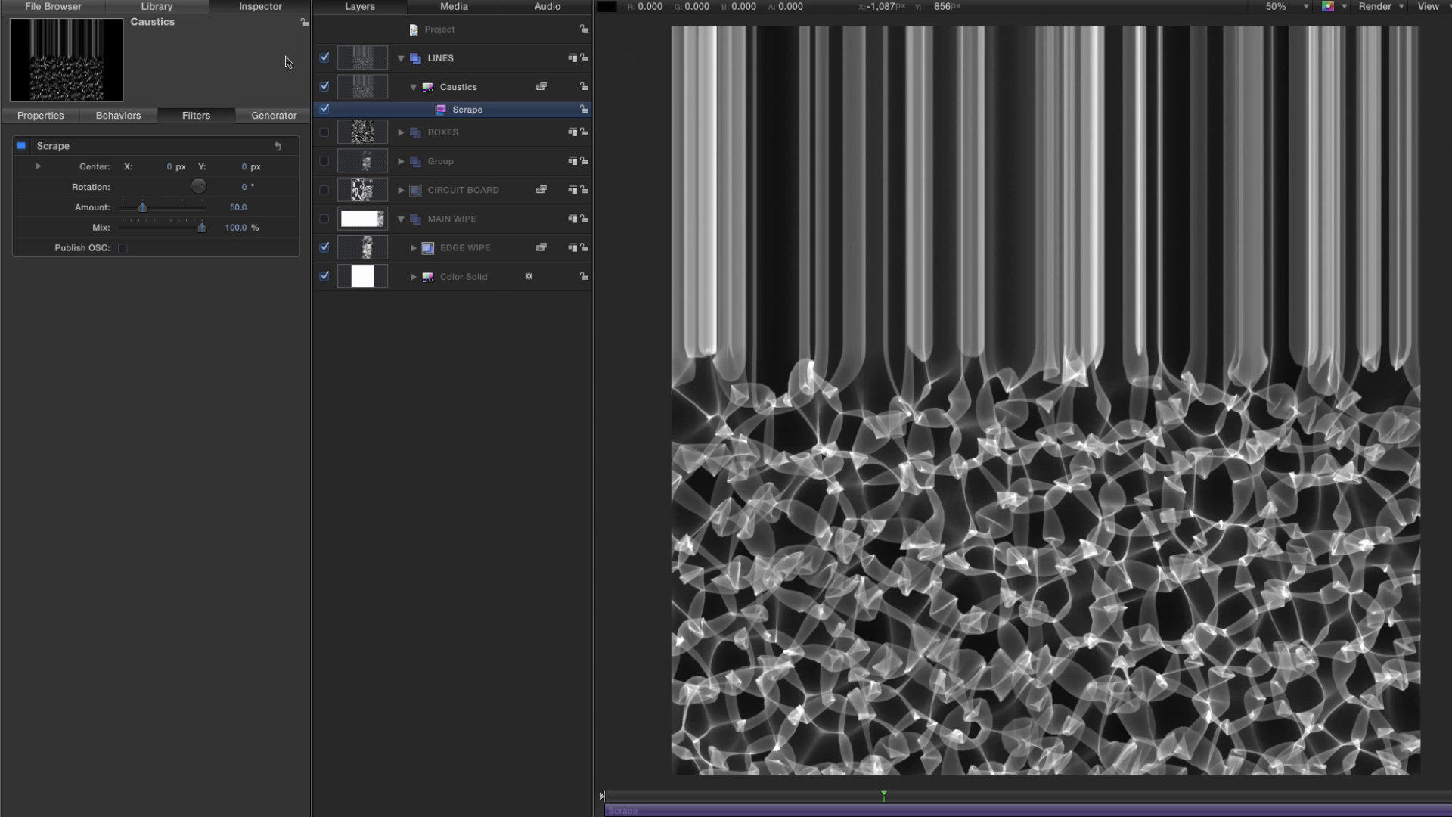
click(245, 166)
text(-1135.)
key(Return)
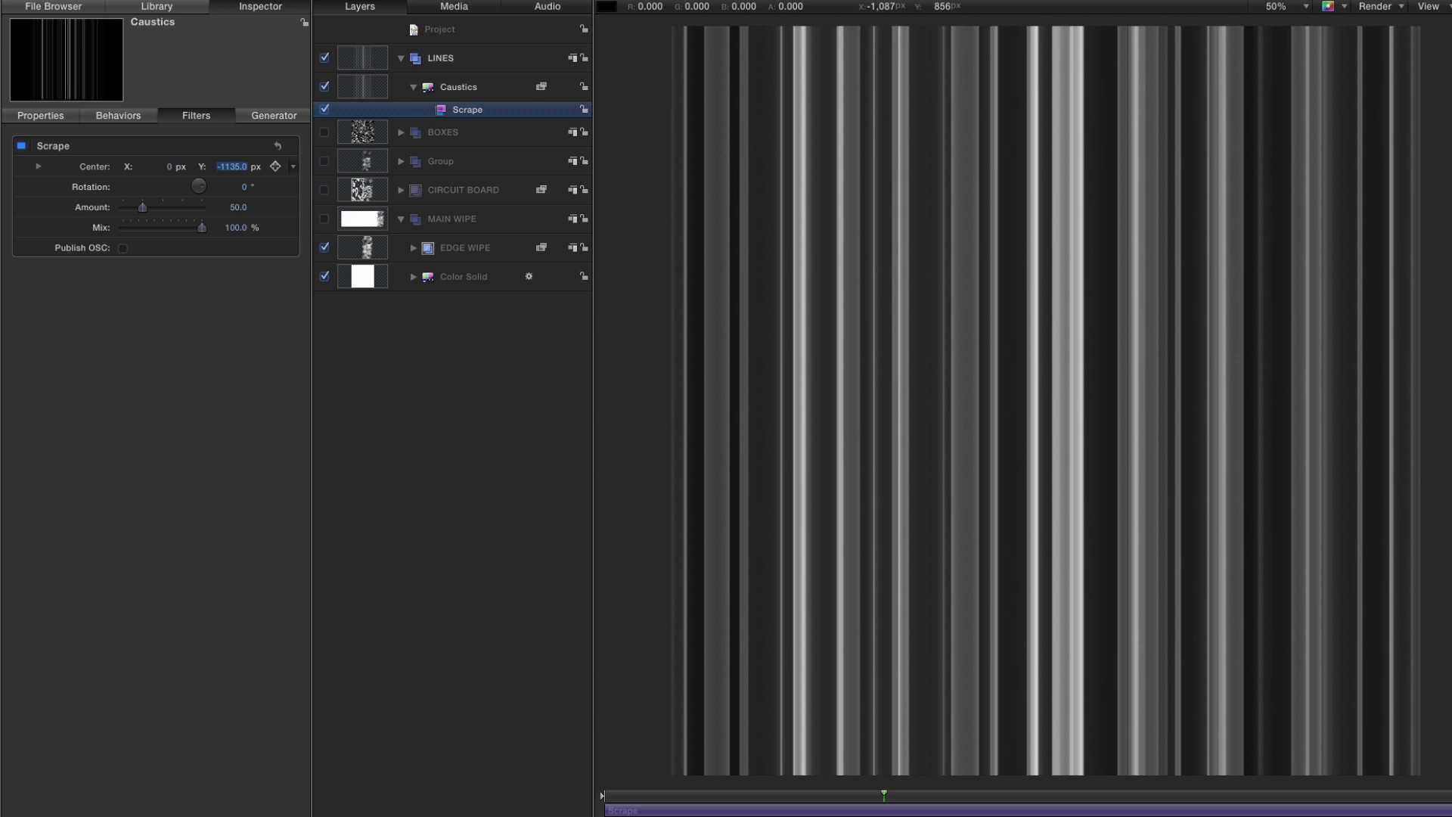
- Zoom out to the full frame, rewind the playhead, and begin editing the Caustics Speed
key(super+minus)
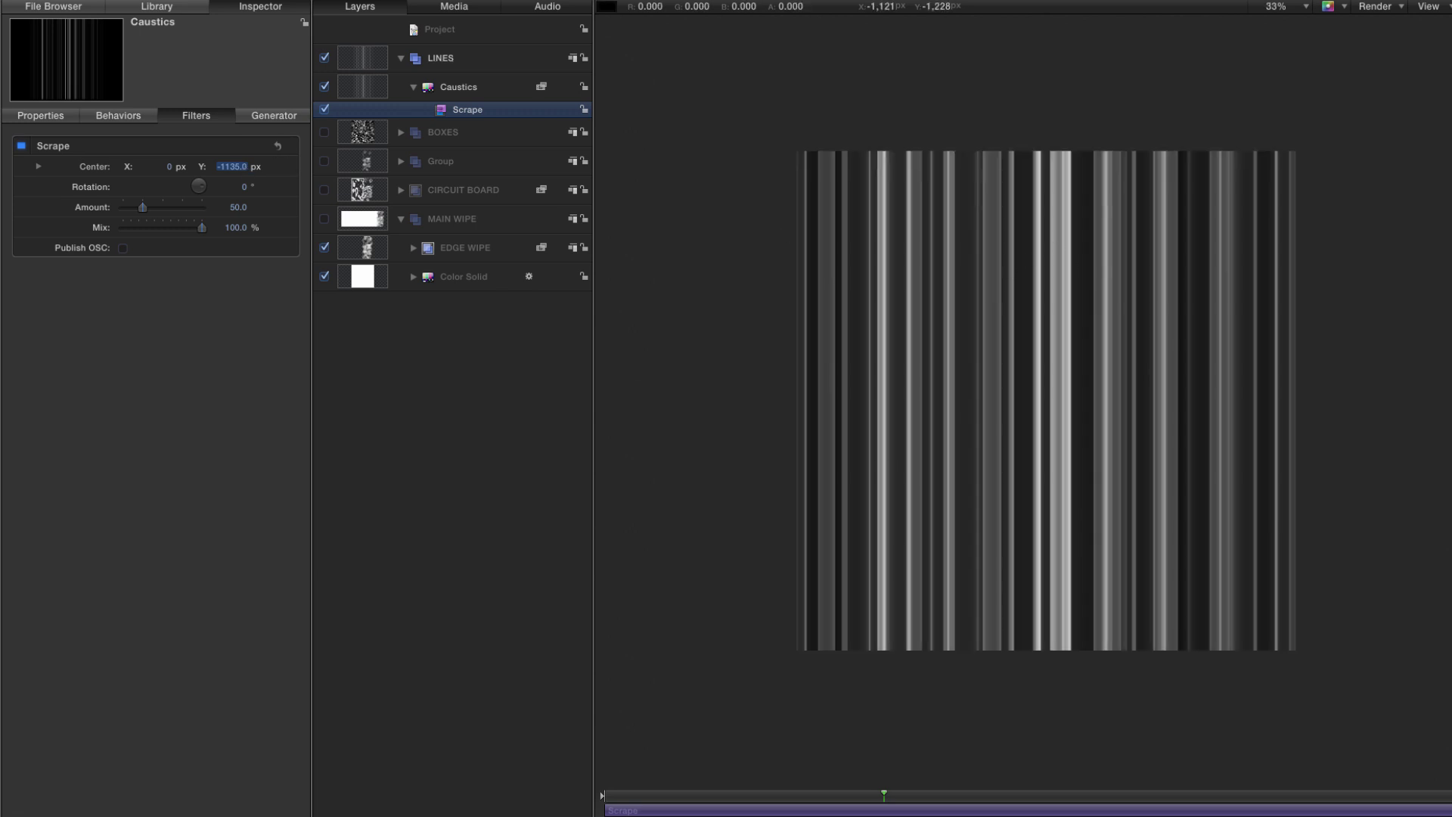
click(699, 794)
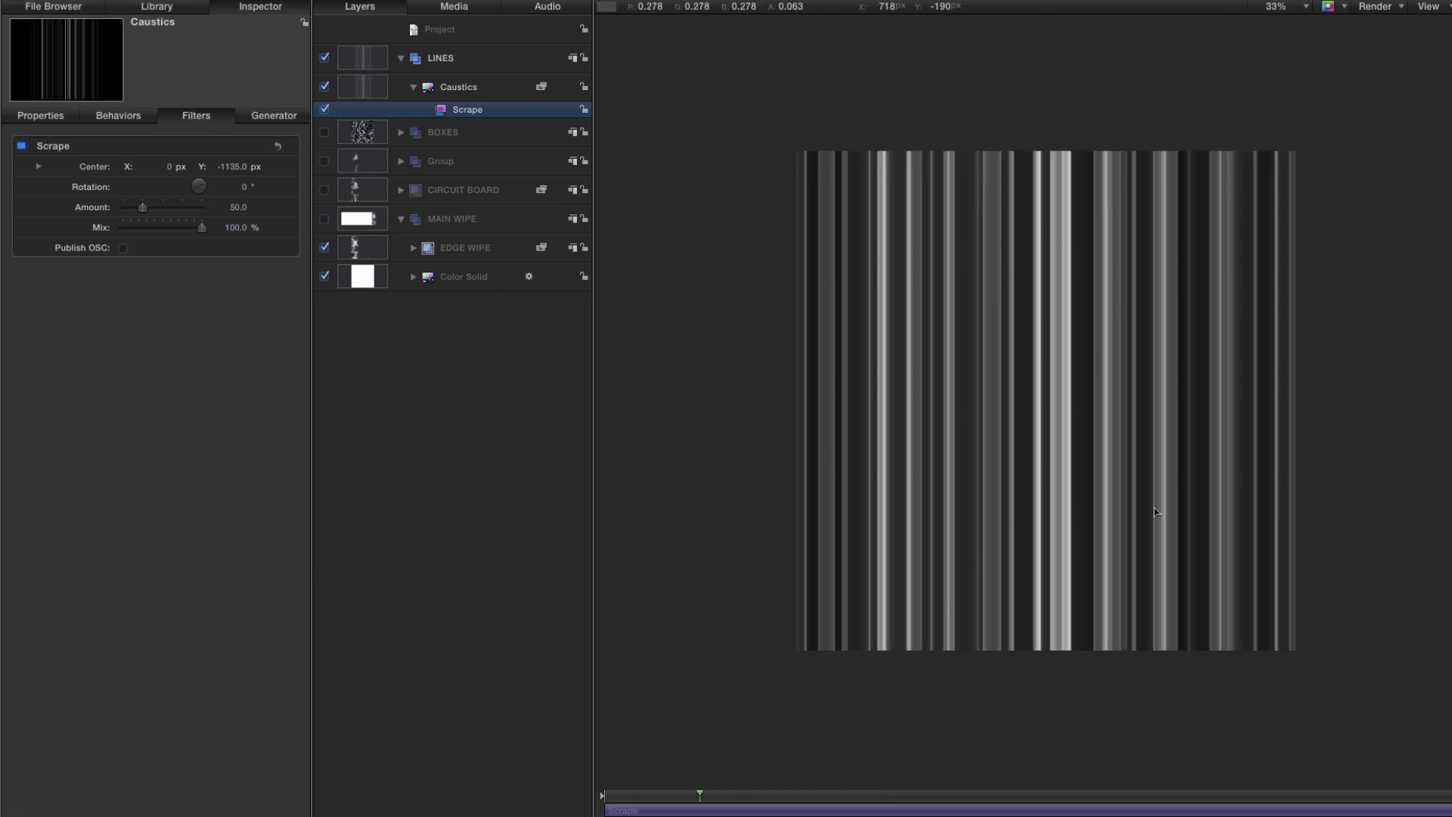
click(478, 87)
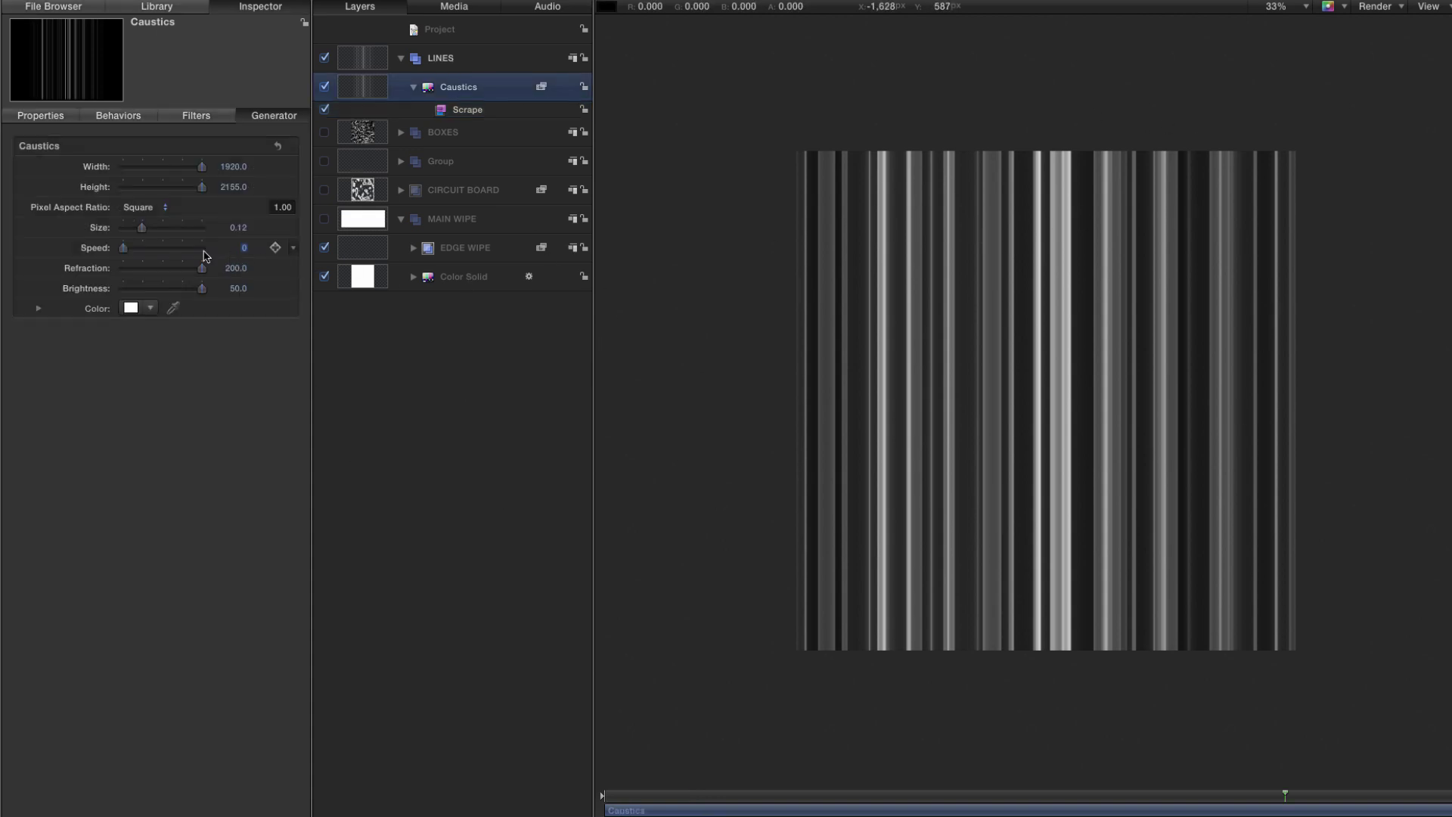
click(243, 248)
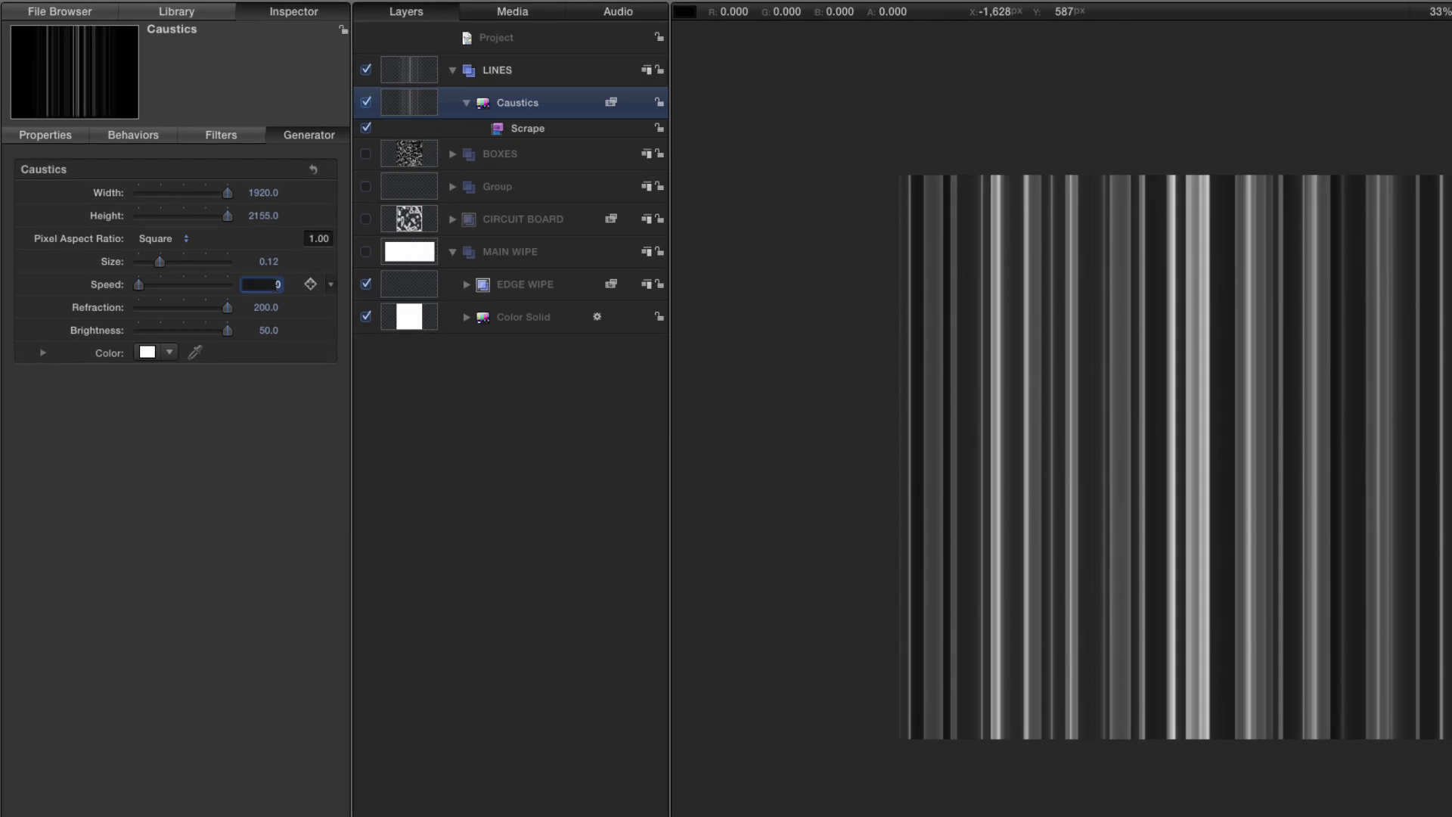
- Set the Caustics Speed to 0.02, fit the canvas, stop playback, and select LINES
text(.02)
key(Return)
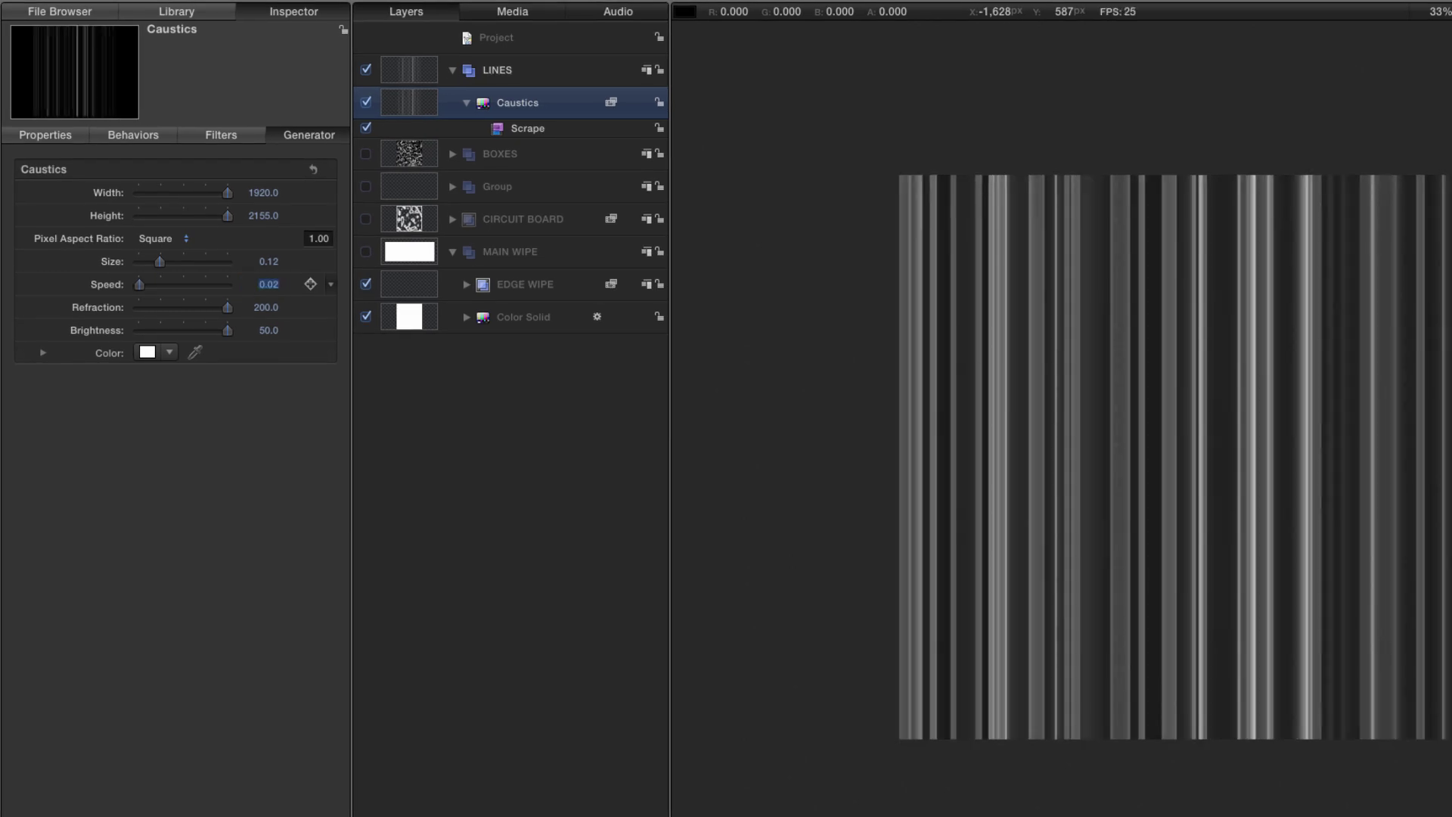
key(shift+z)
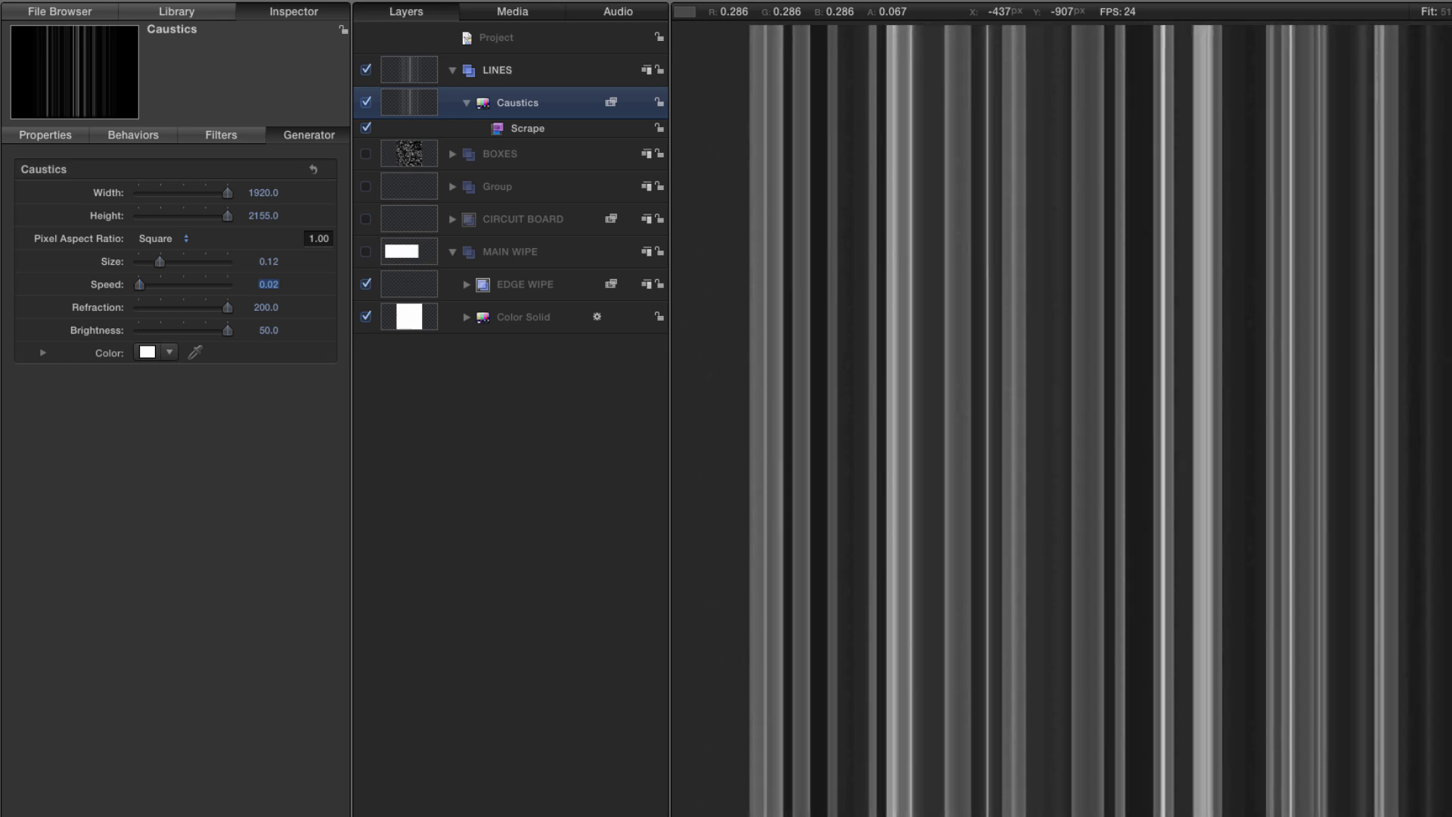
key(space)
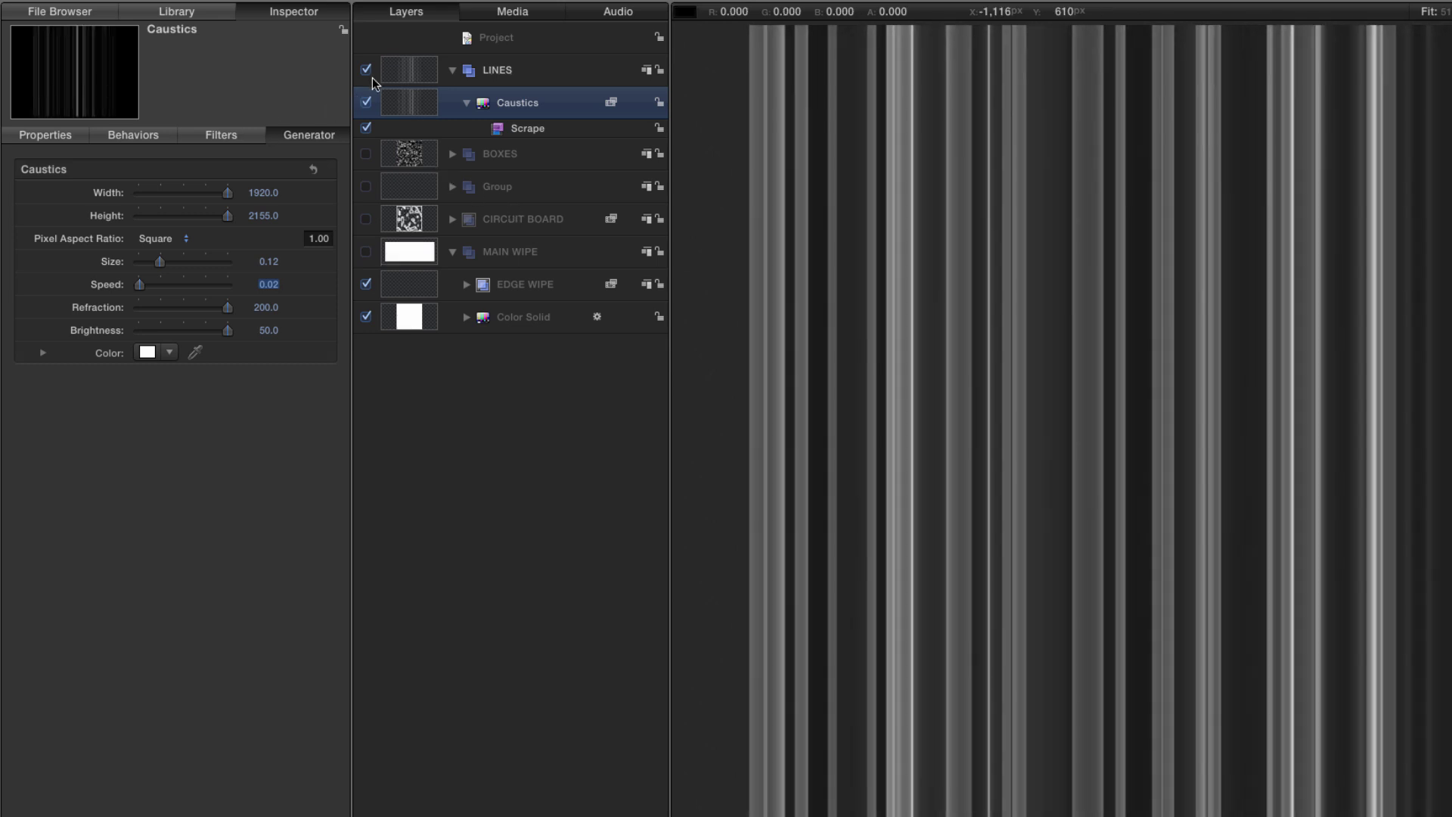
click(403, 71)
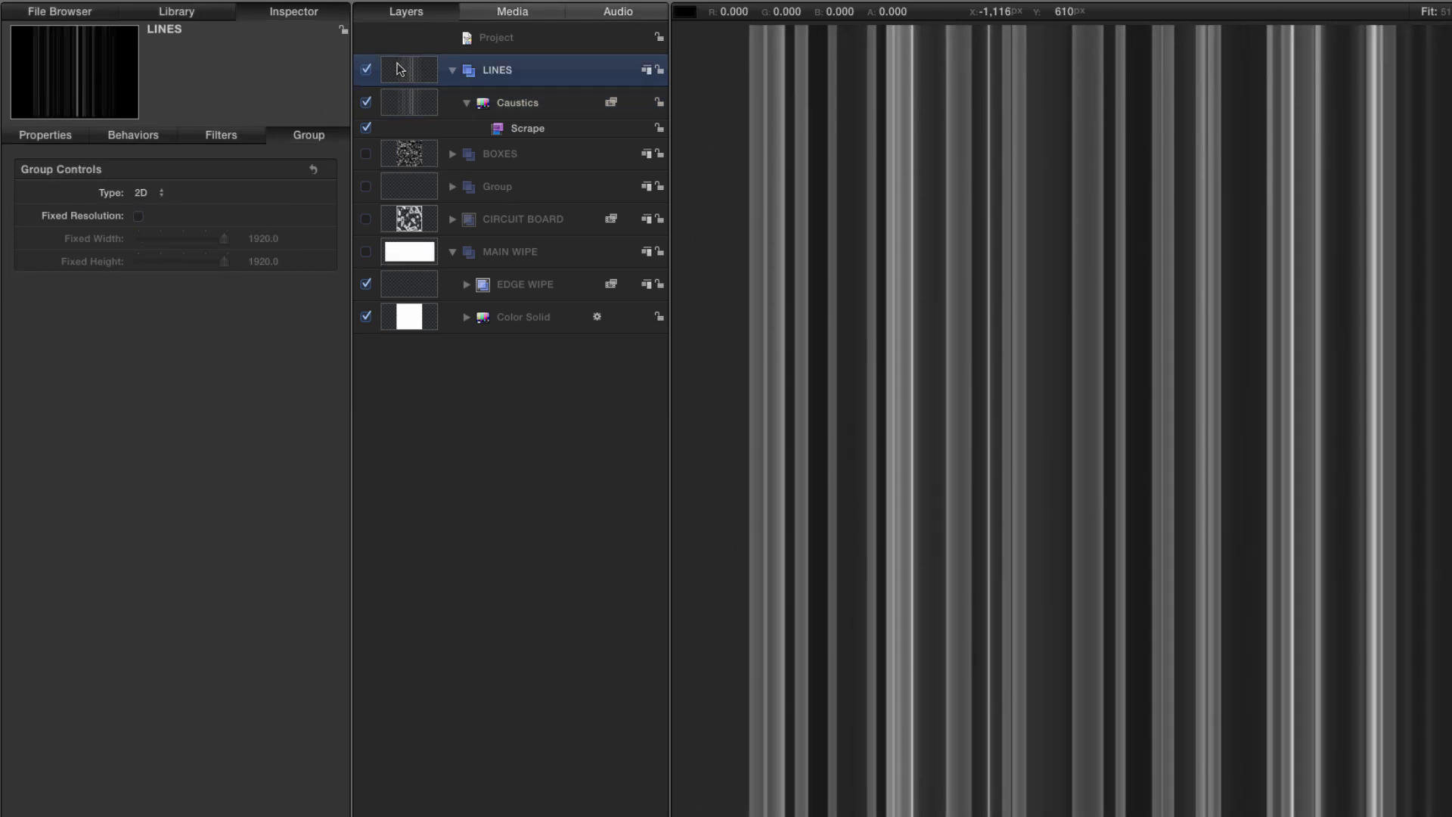
- Apply the Stylize > Edges filter from the Library to the LINES group
click(192, 13)
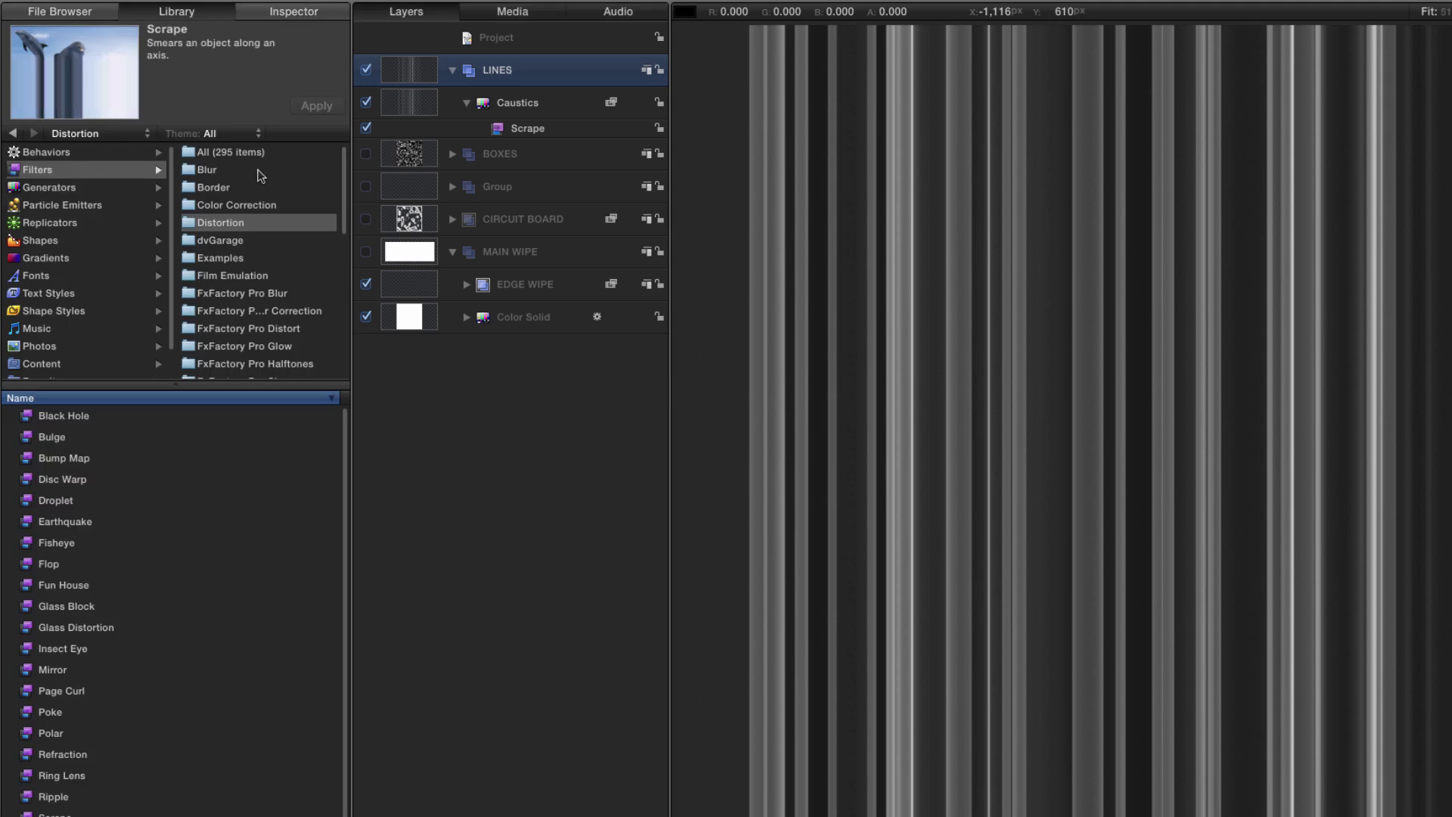
scroll(227, 304, down, 10)
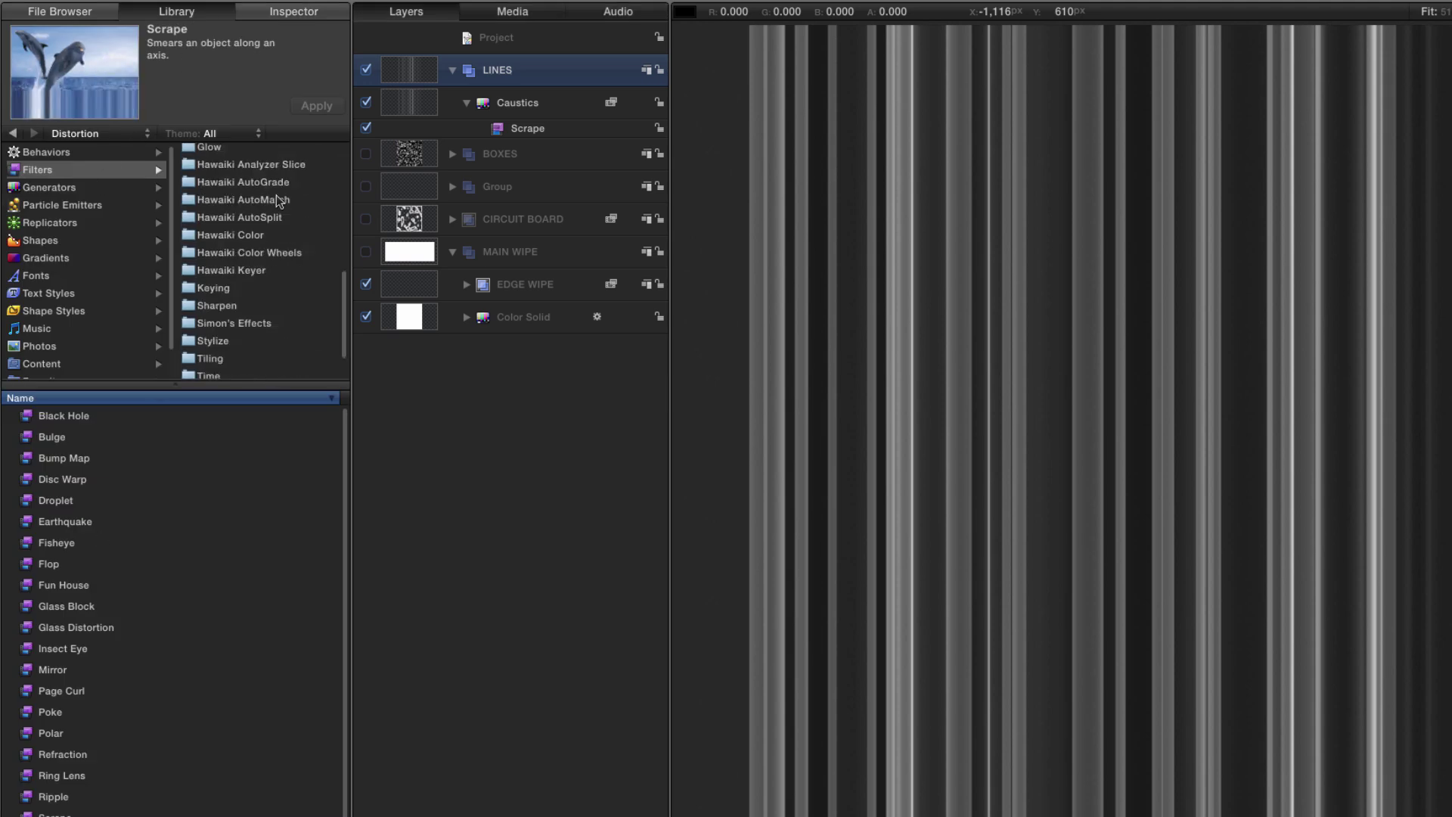
click(215, 304)
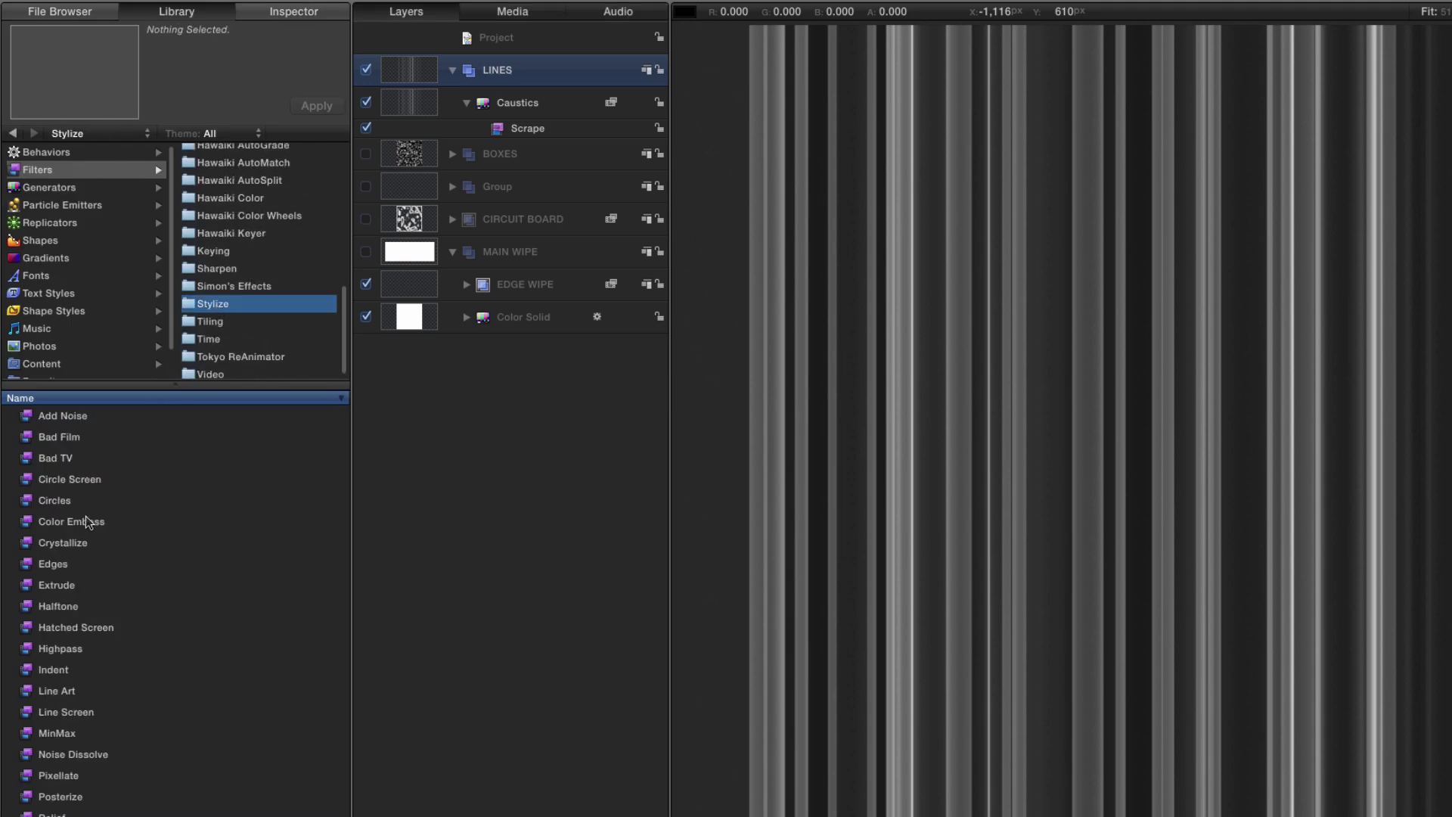
drag(34, 564, 582, 75)
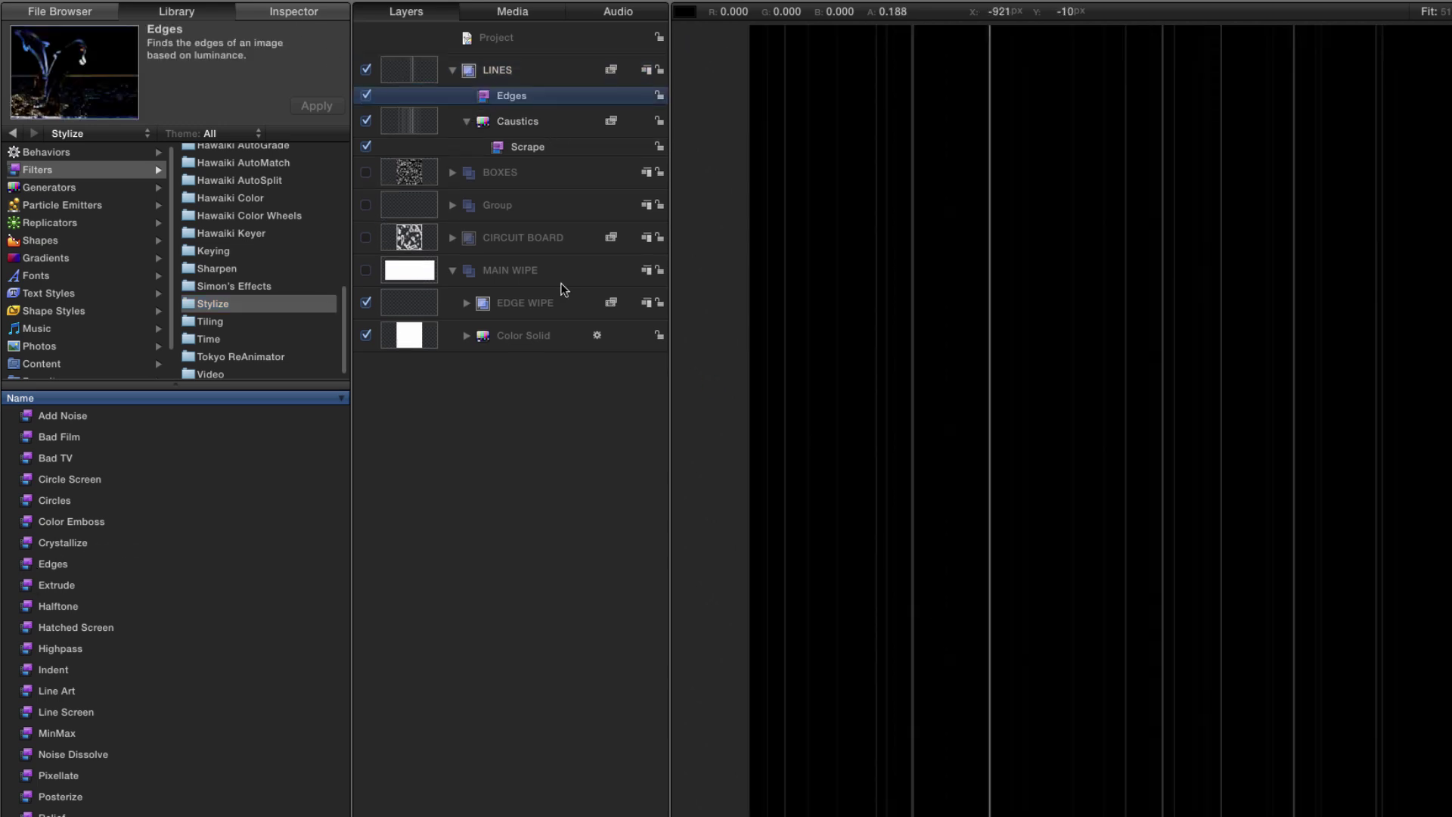
- Set Edges Intensity to 3.0 and Mix to 85%, enable the filter, and preview playback
click(258, 16)
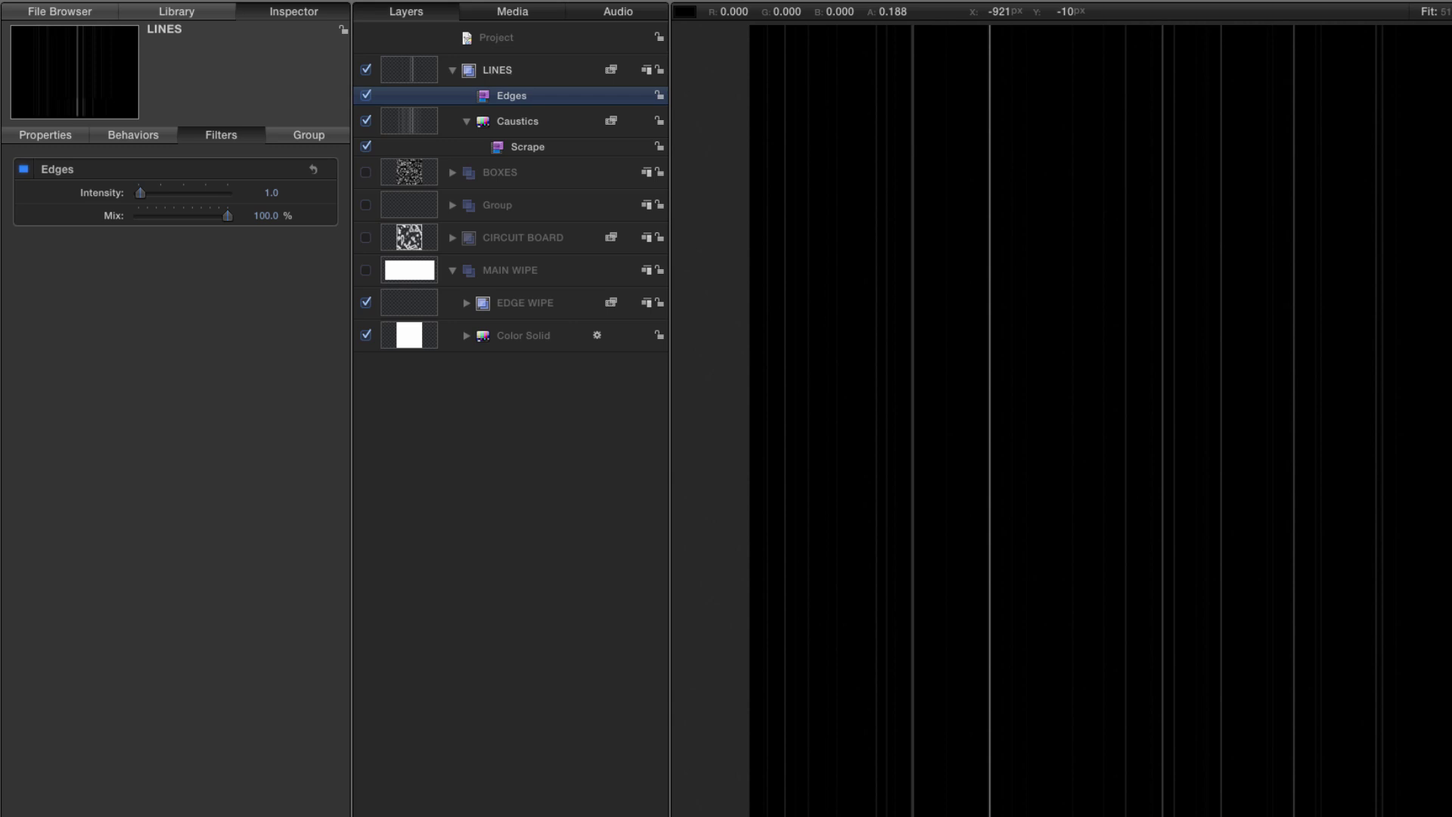
click(272, 193)
text(3)
key(Return)
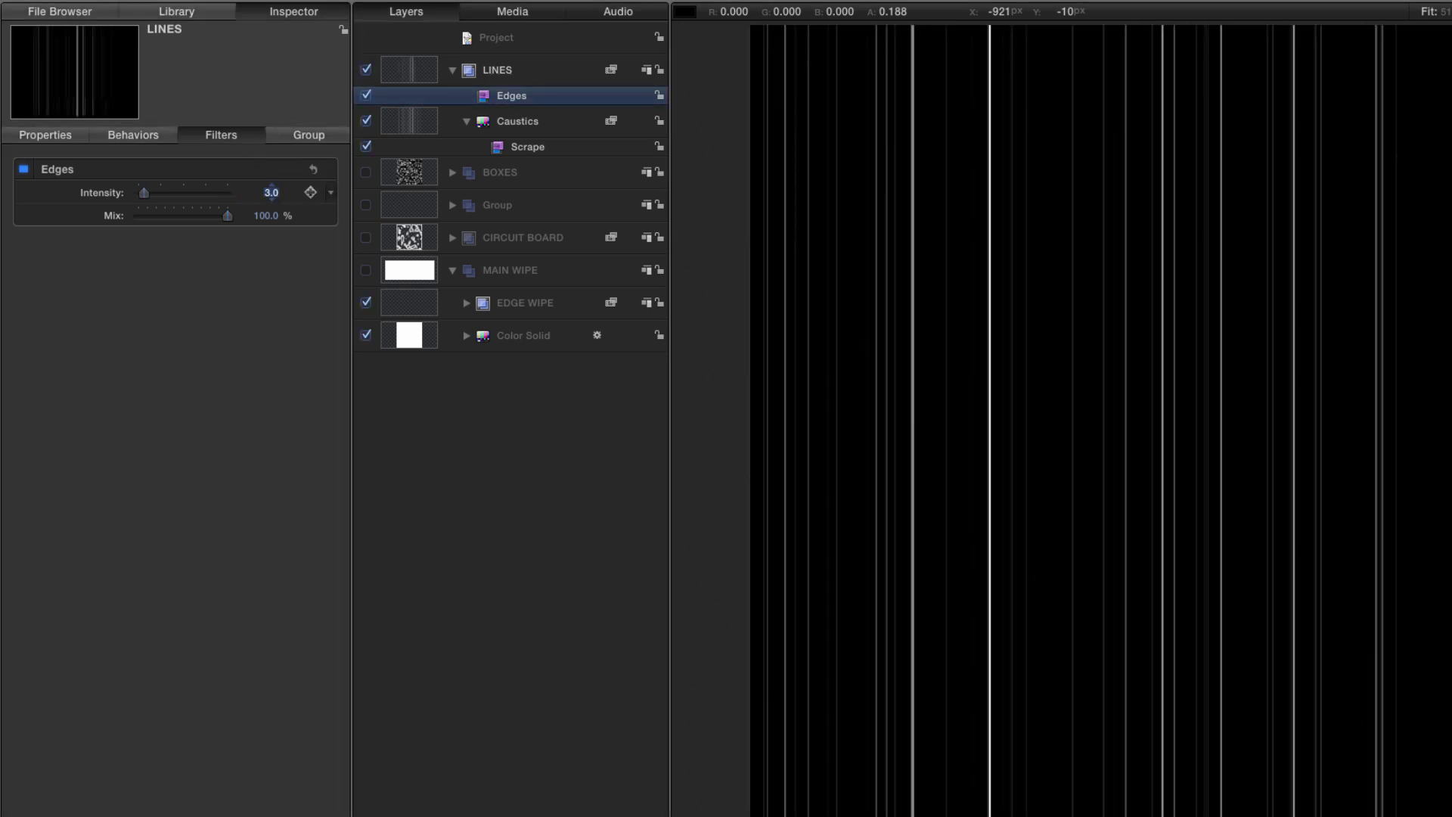
key(Tab)
text(85)
key(Return)
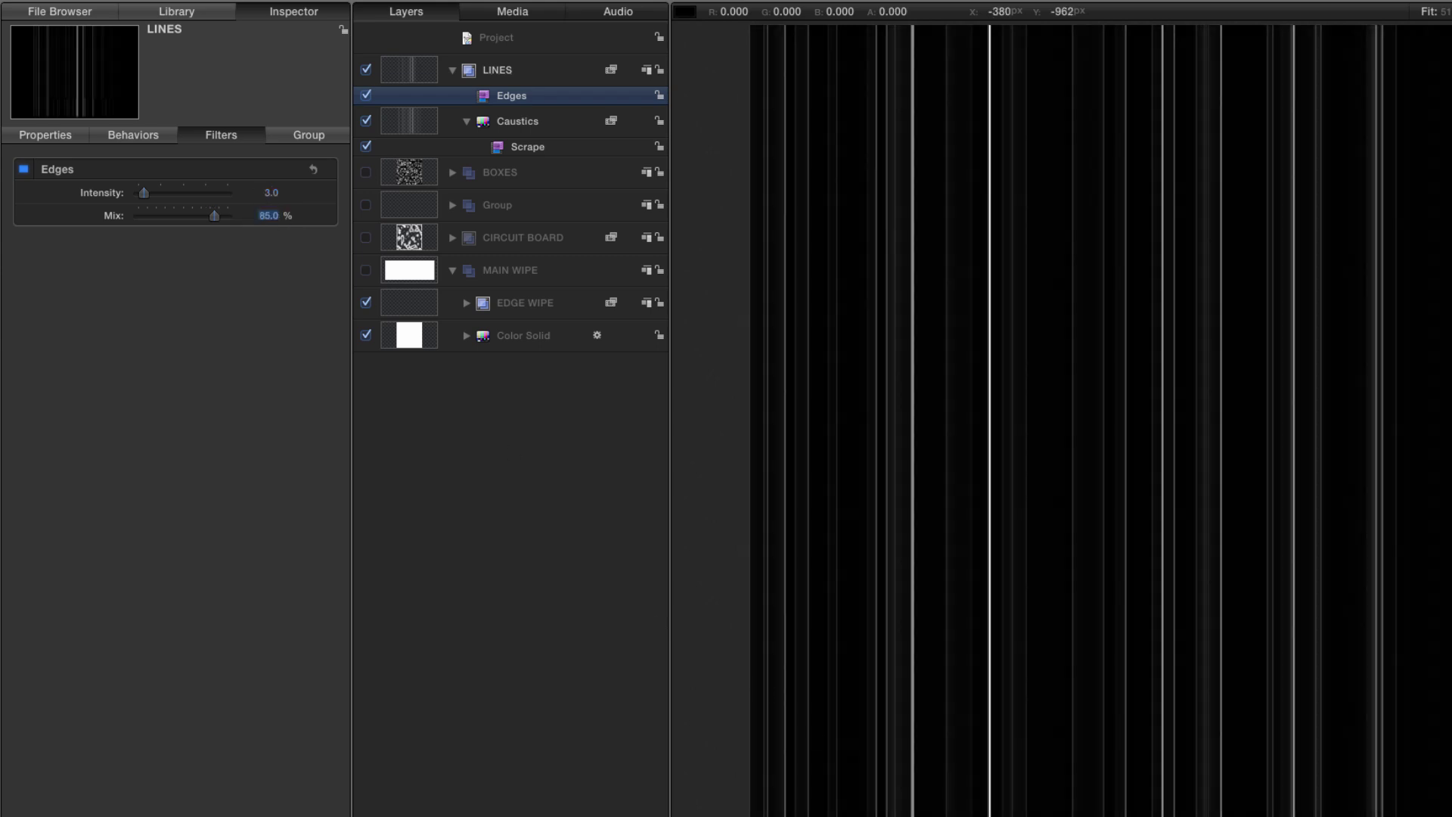
click(367, 96)
key(space)
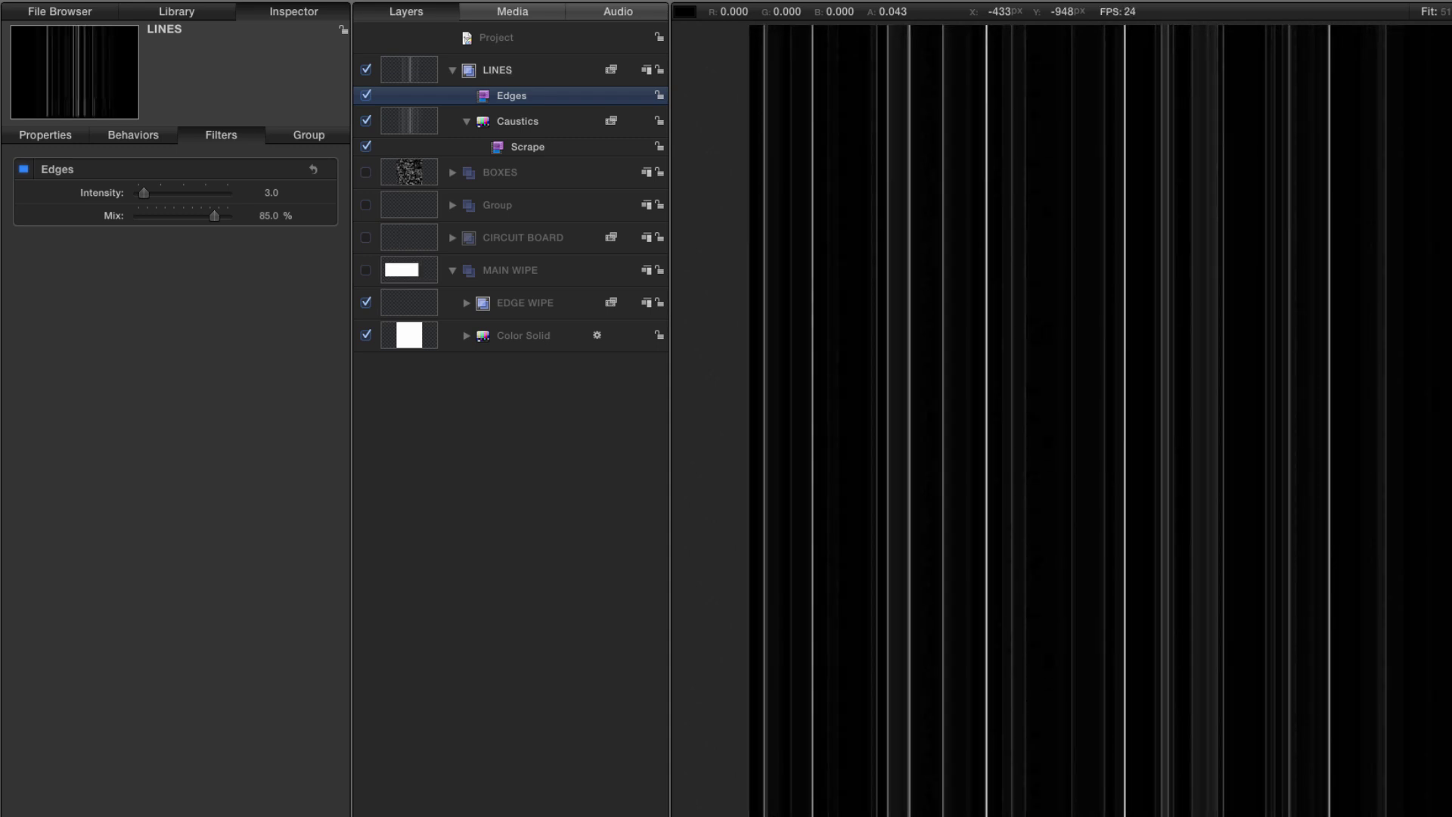
click(426, 123)
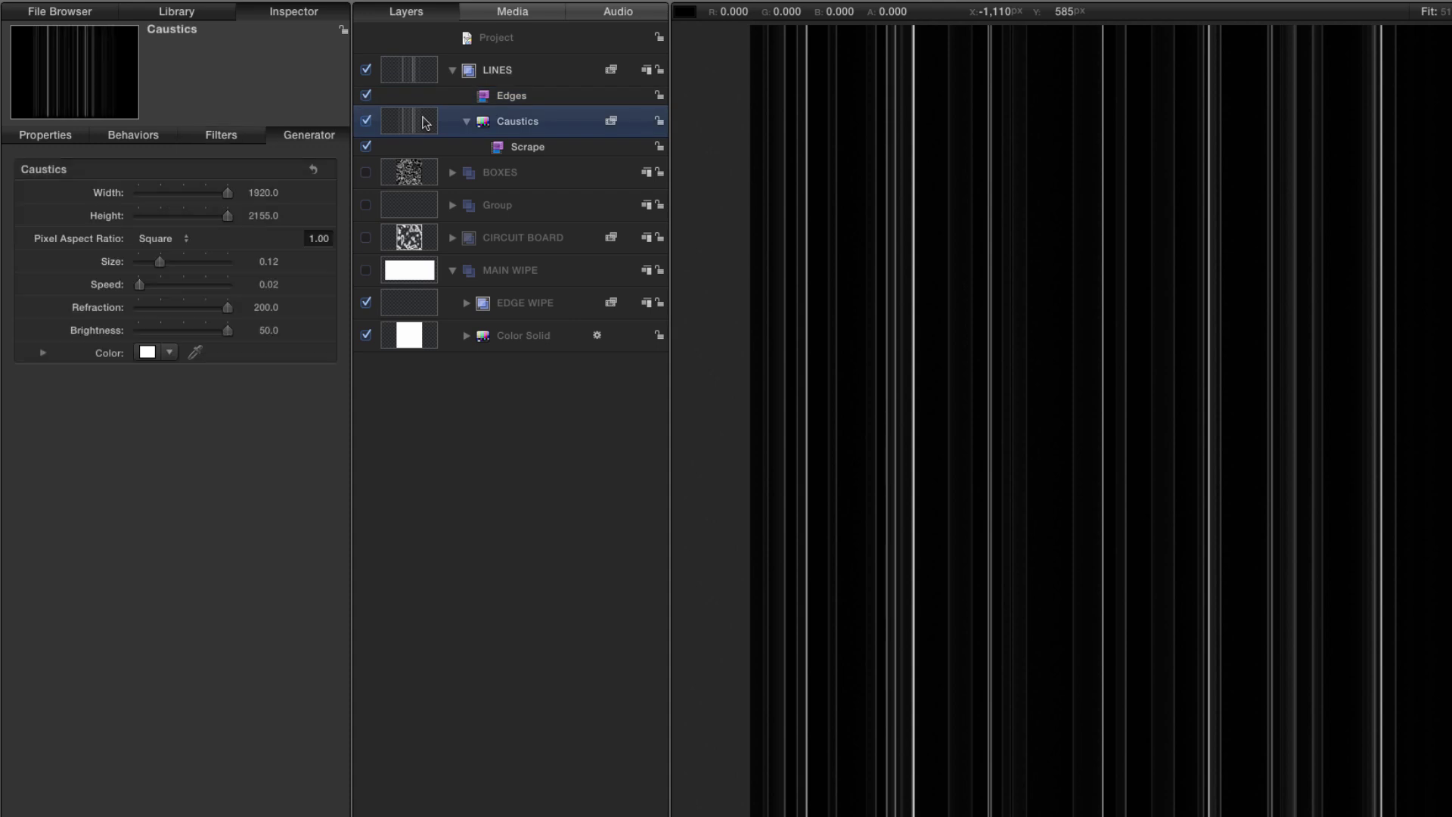
- Set the Caustics Speed to 0.0, preview it, then collapse and hide the LINES group
click(269, 284)
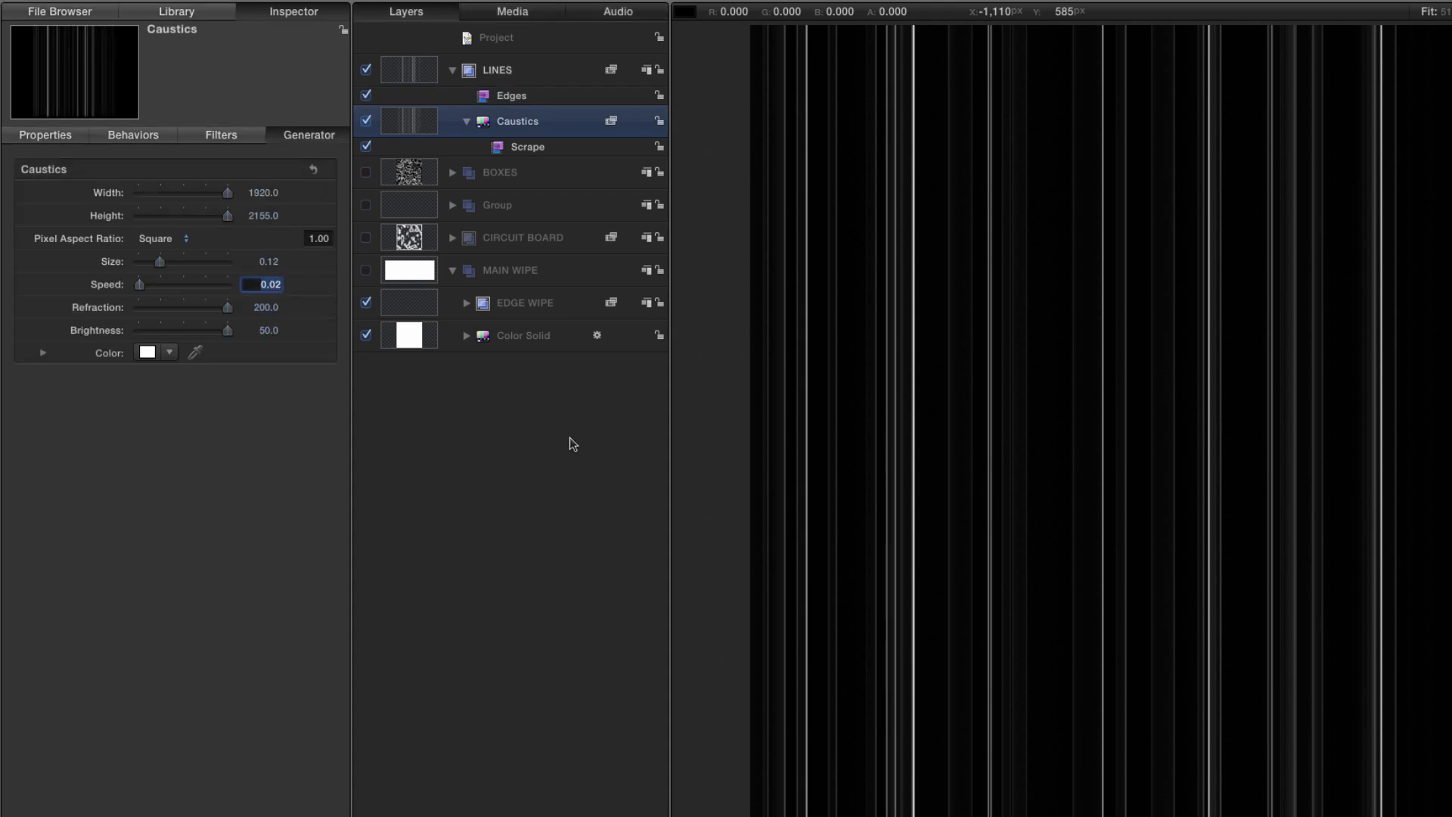
key(BackSpace)
text(.0)
key(Return)
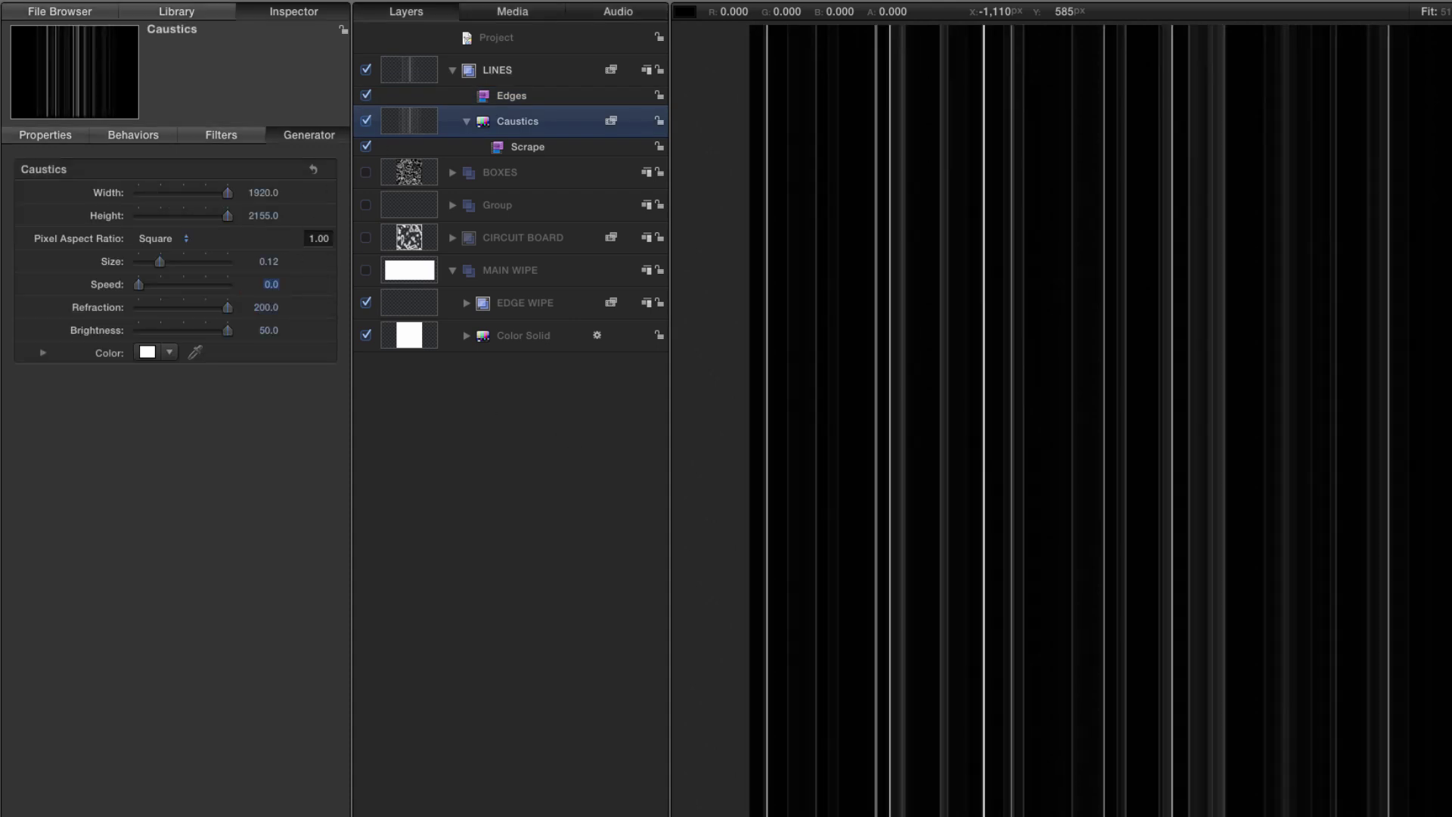
key(space)
key(space)
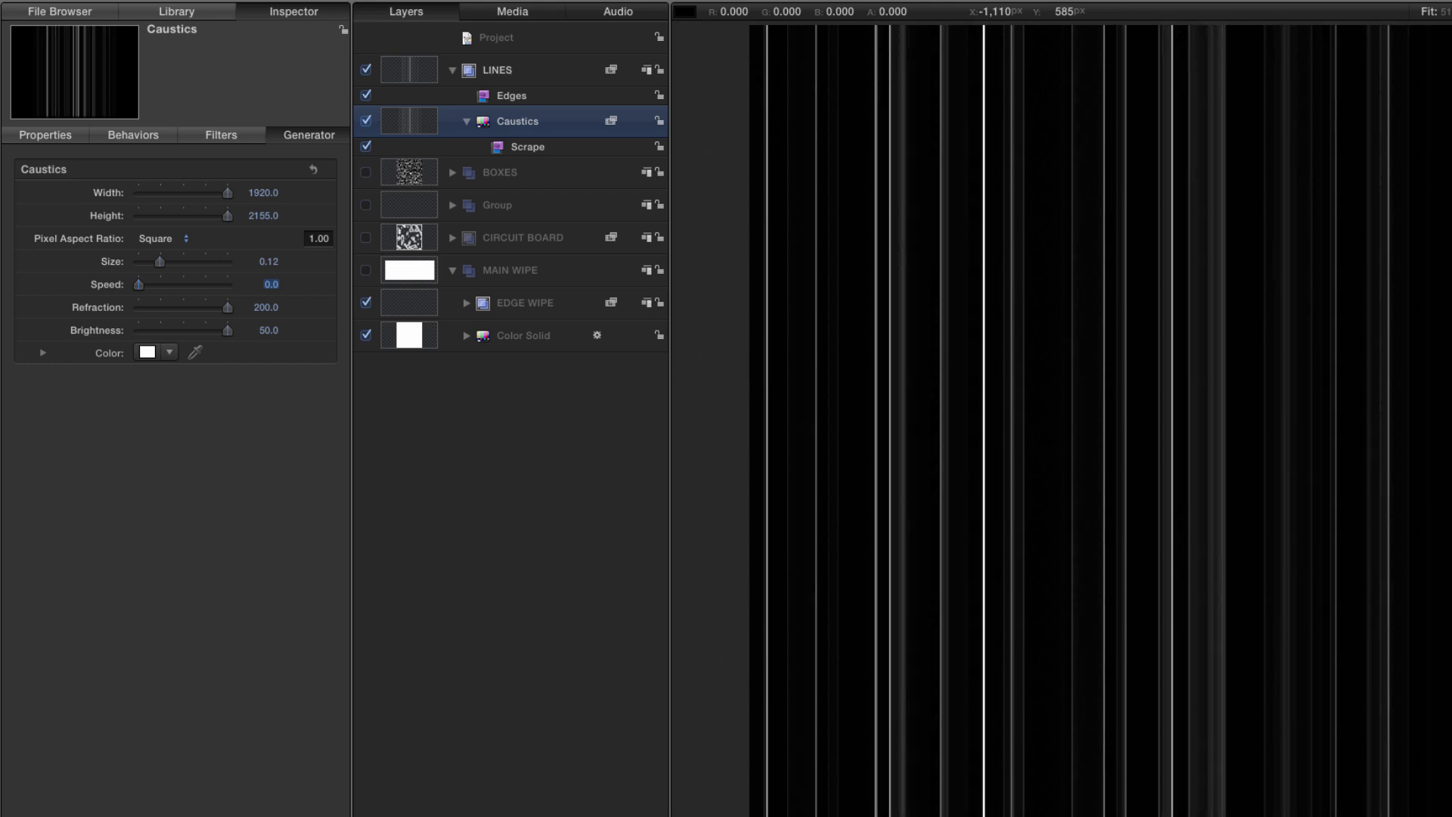
click(452, 69)
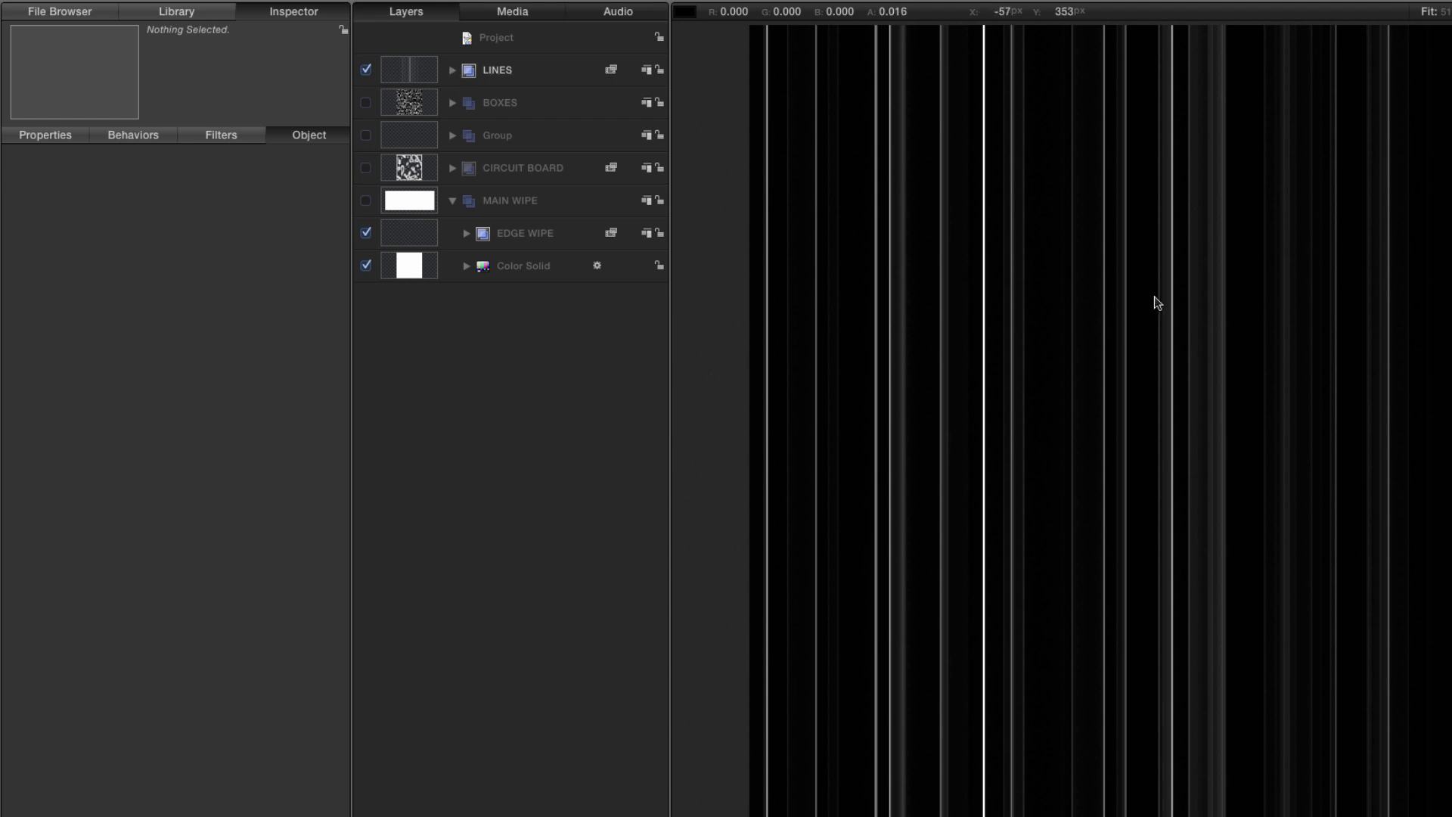
click(366, 71)
- Add a new empty top-level group and name it WAVES
click(518, 40)
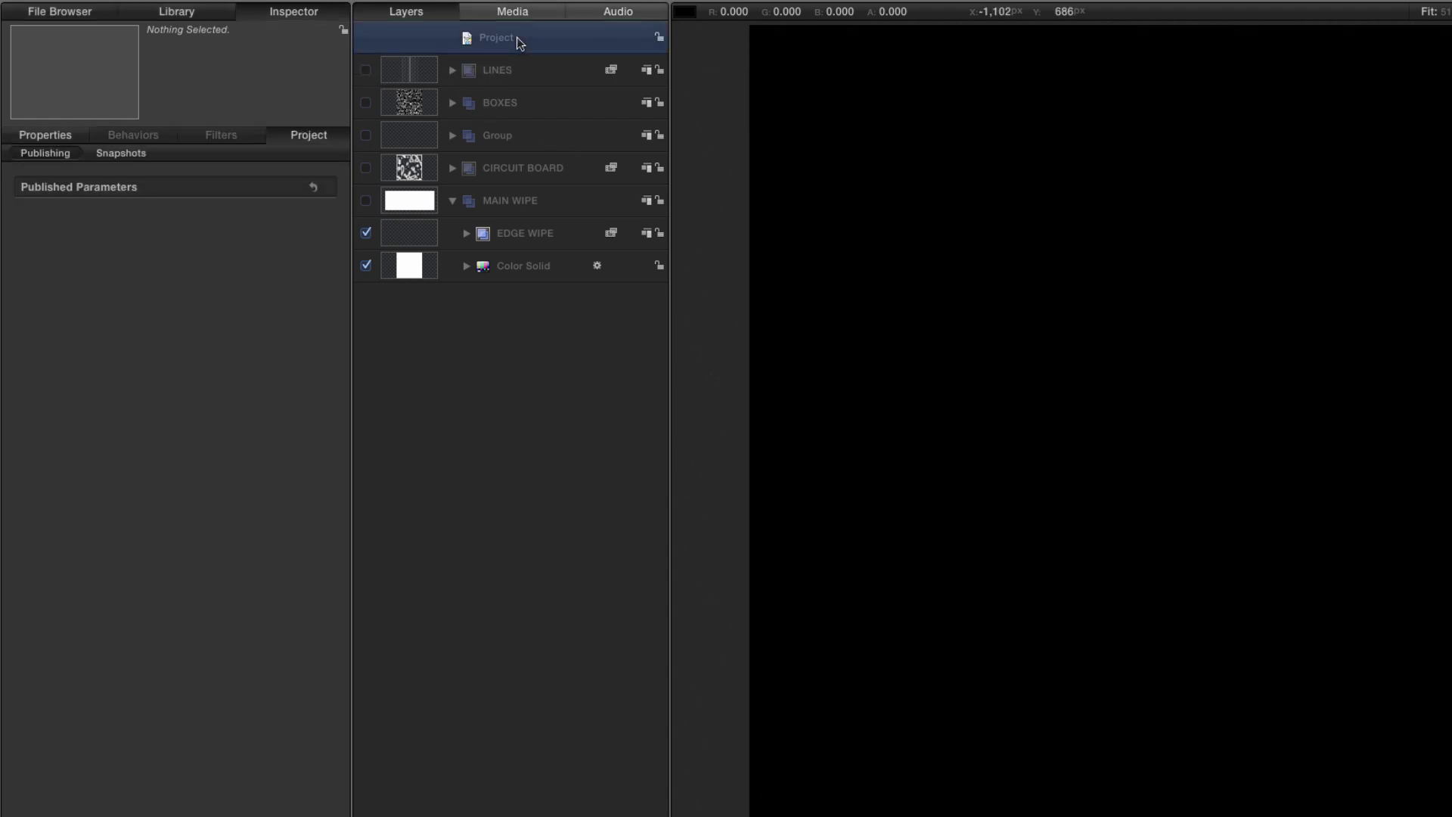
key(super+shift+n)
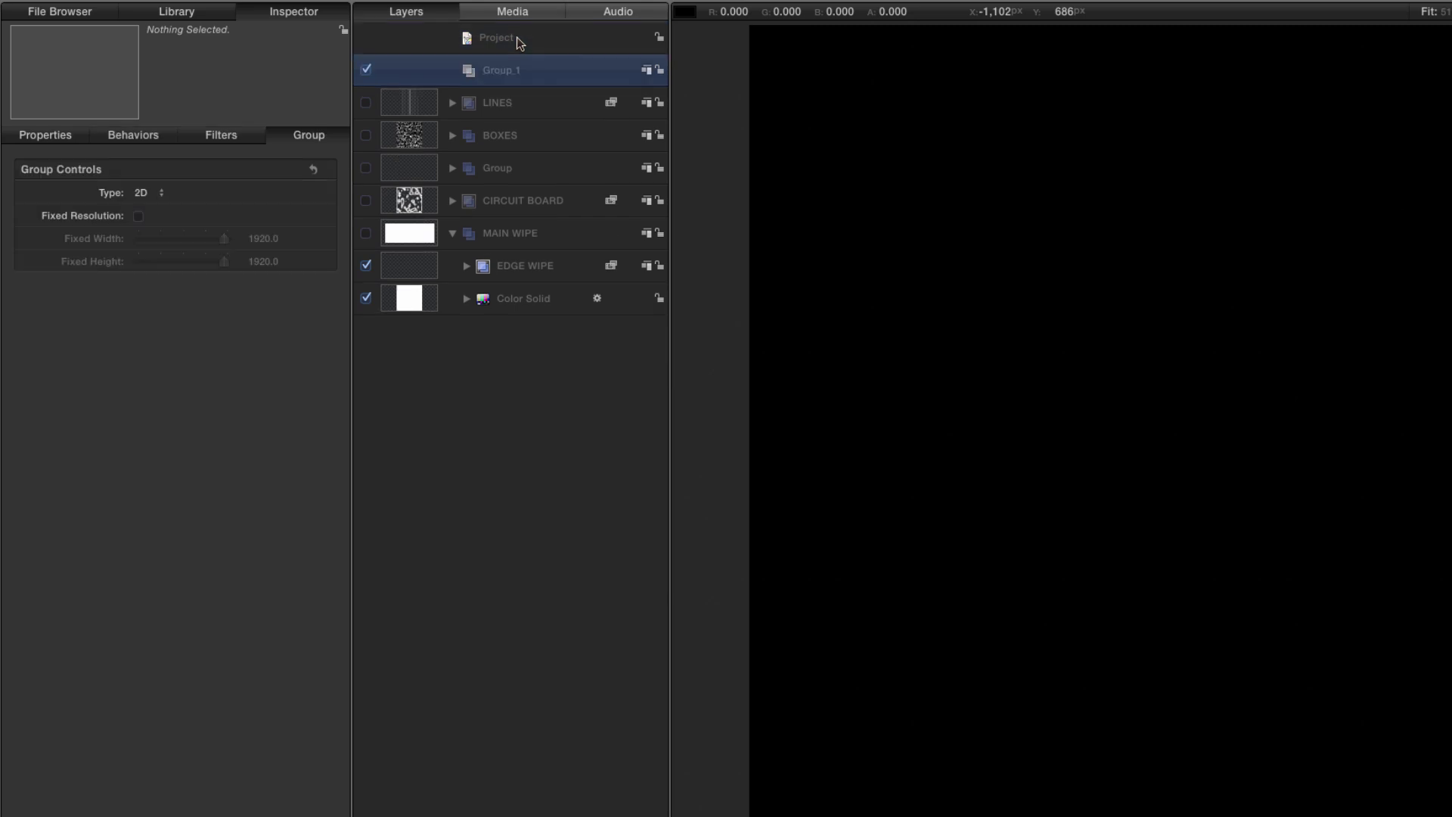
double_click(520, 70)
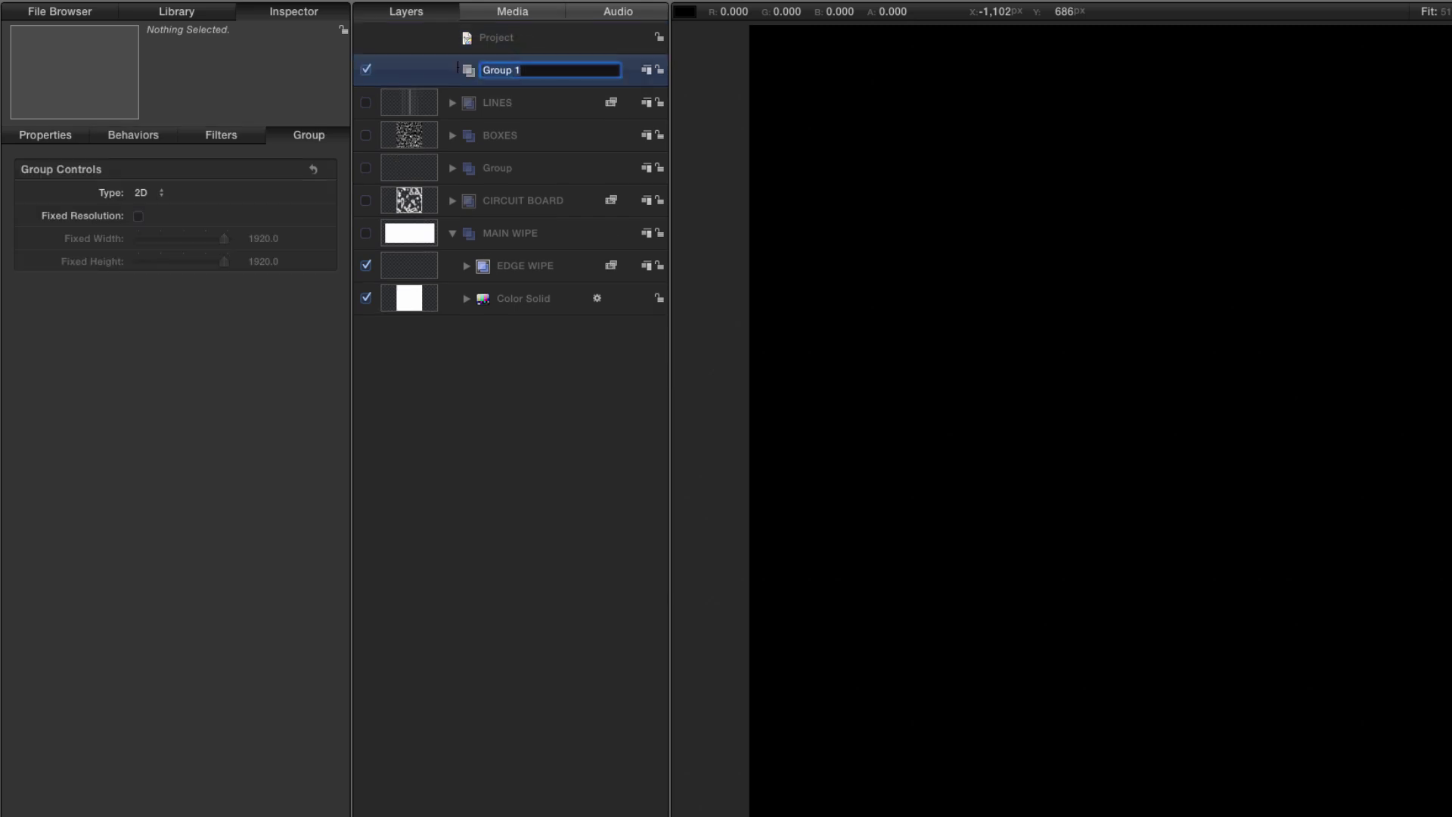
text(WAVES)
key(Return)
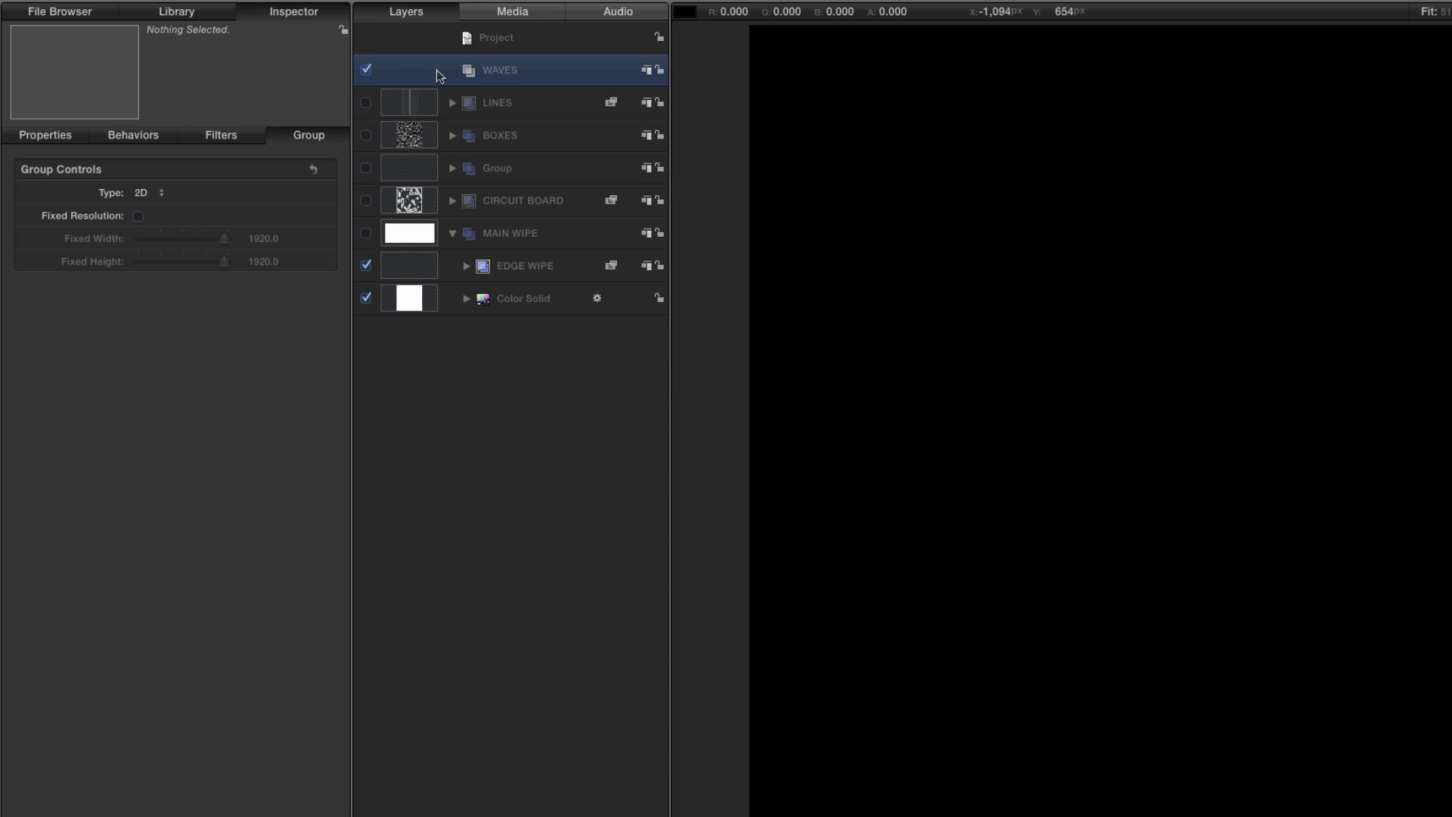
- Add the Stripes generator to WAVES and set its Size to 5.0
key(super+2)
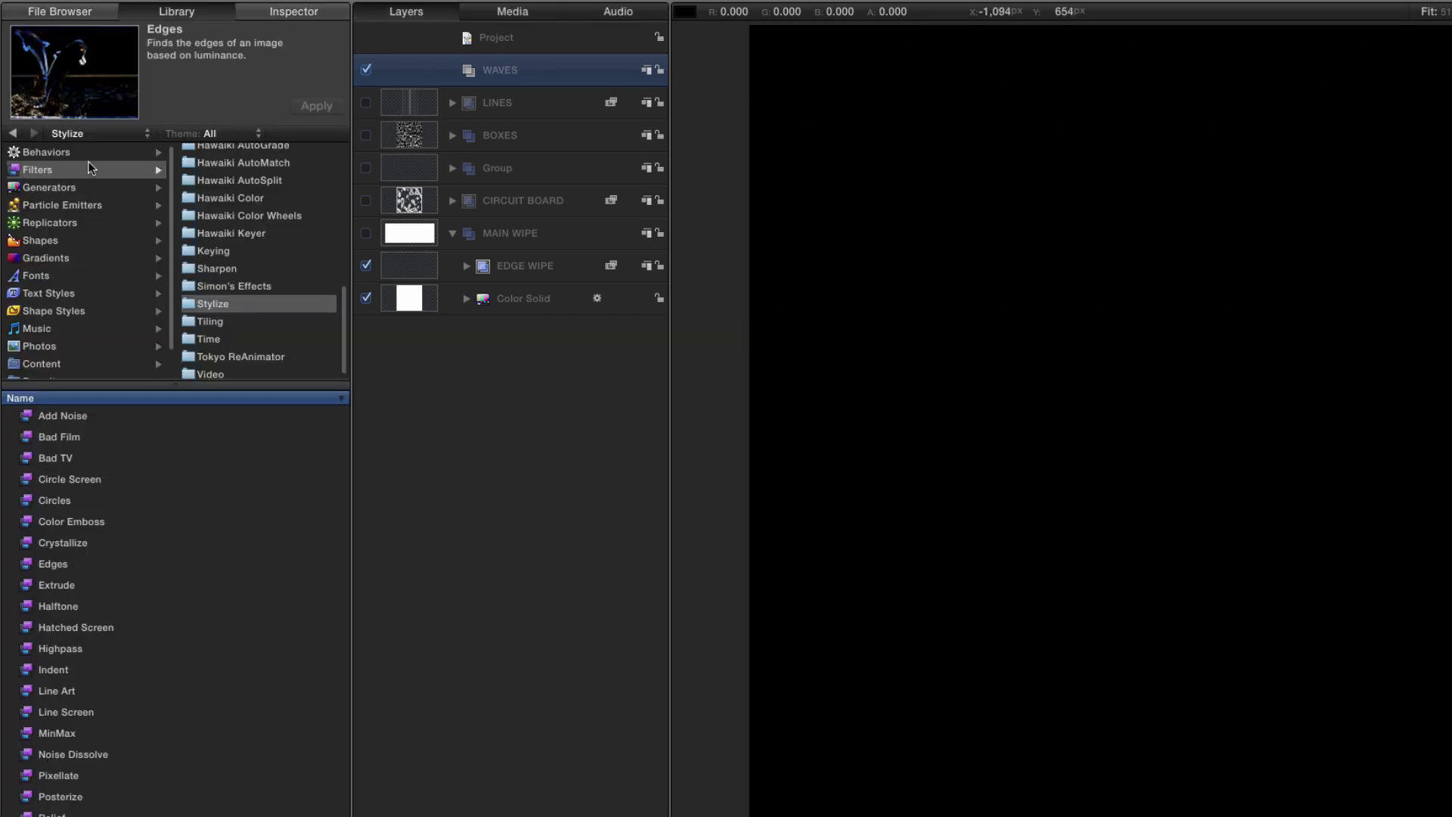
click(47, 189)
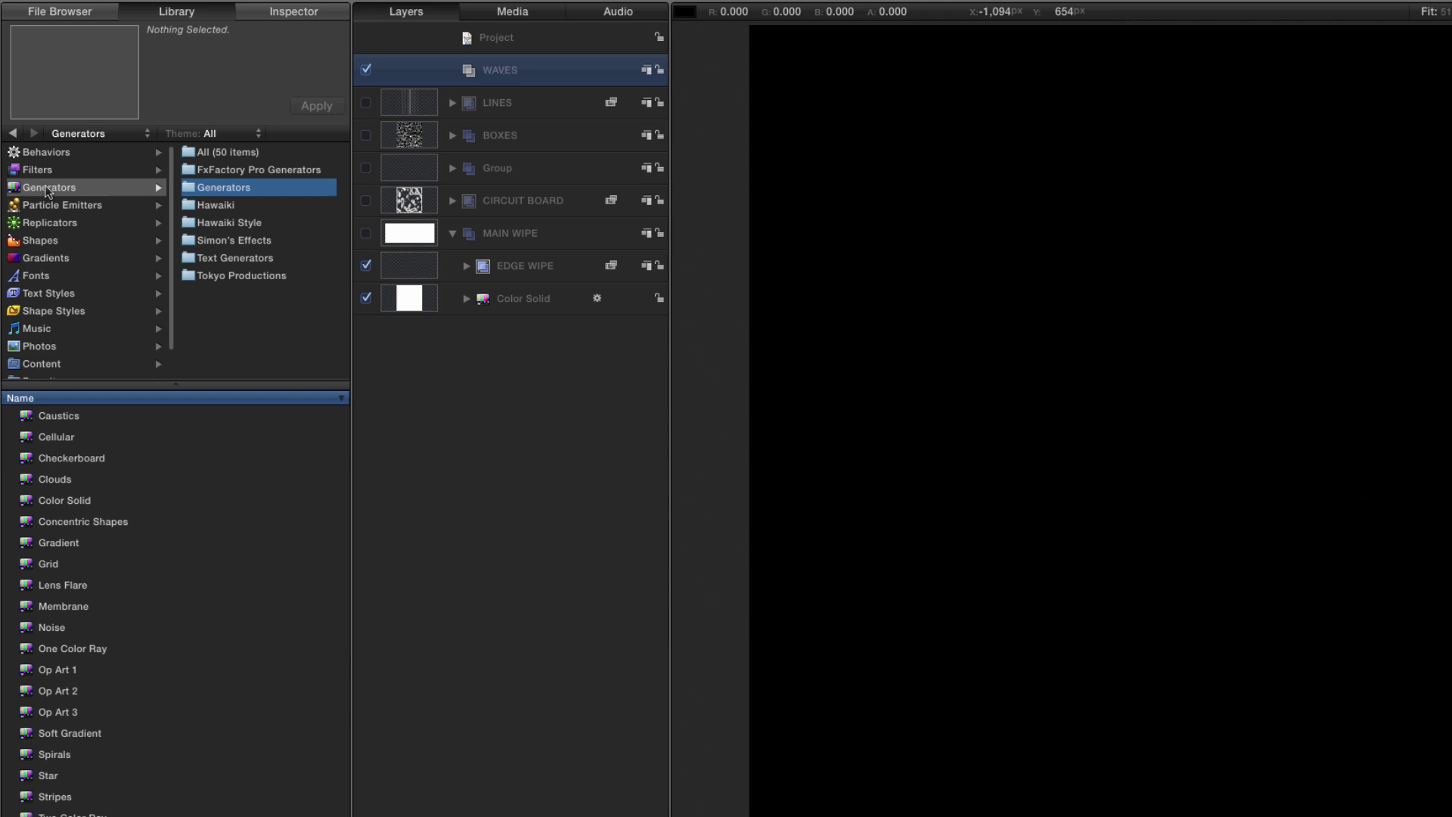
click(57, 799)
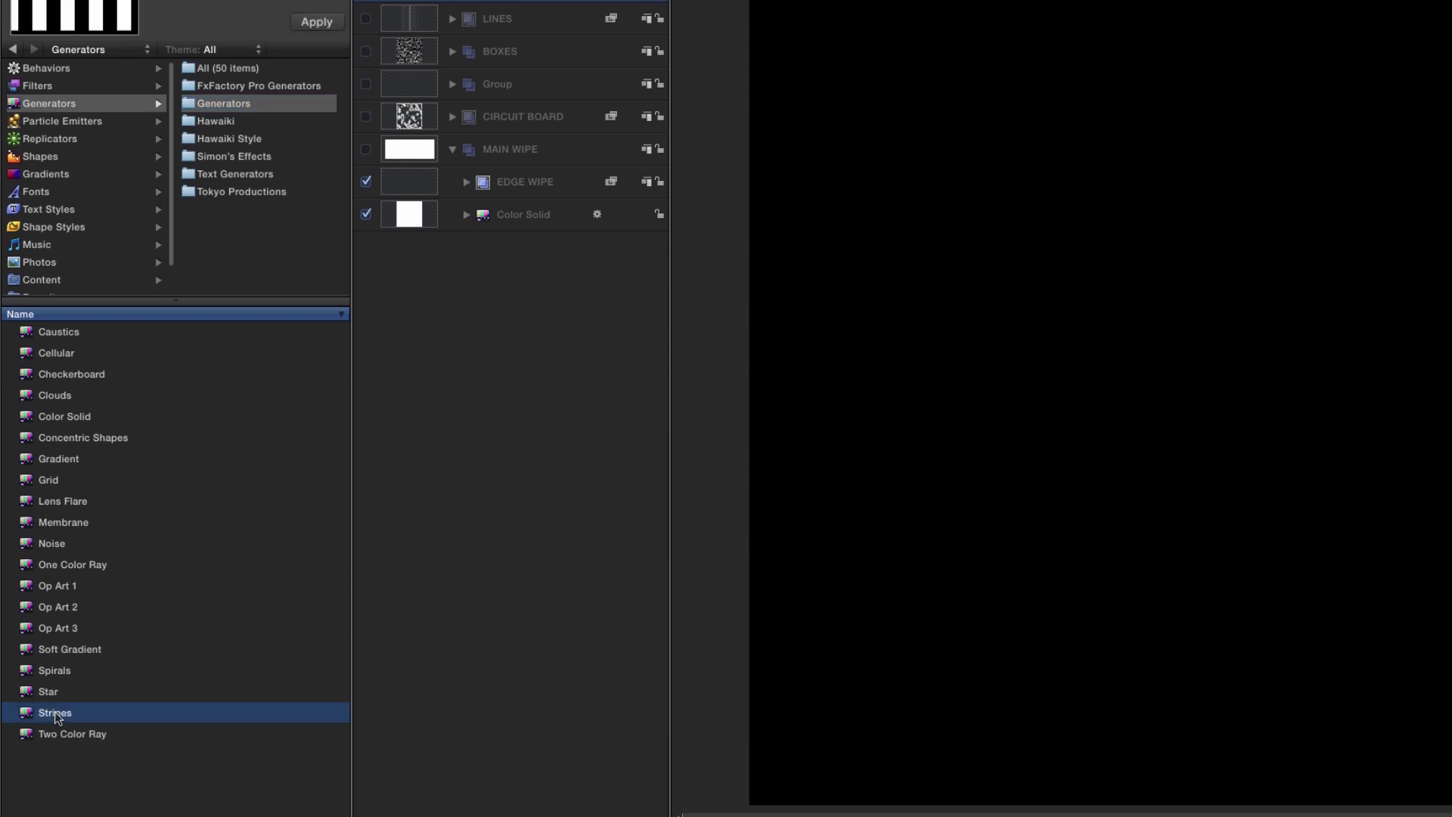
click(311, 22)
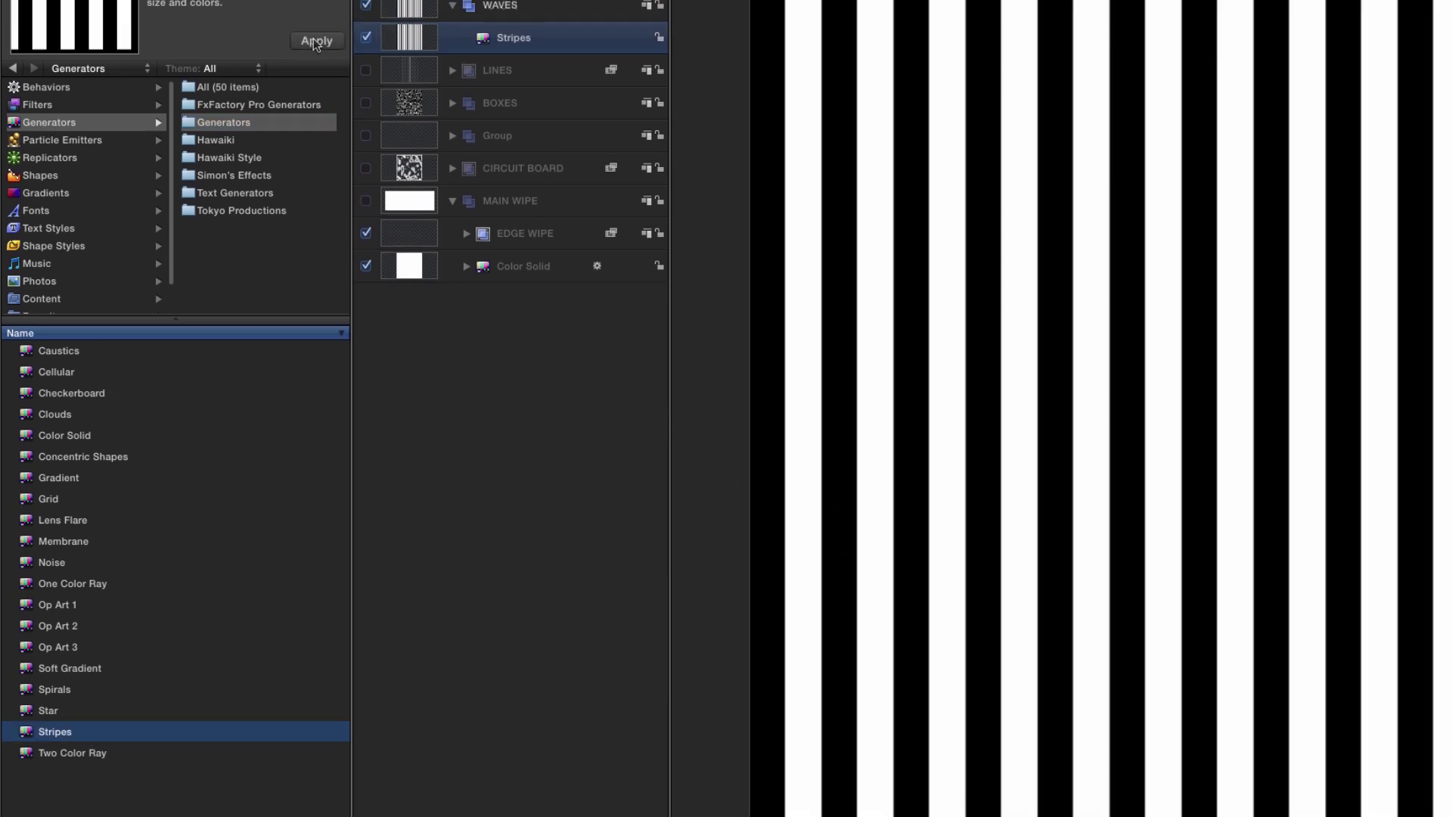
key(super+3)
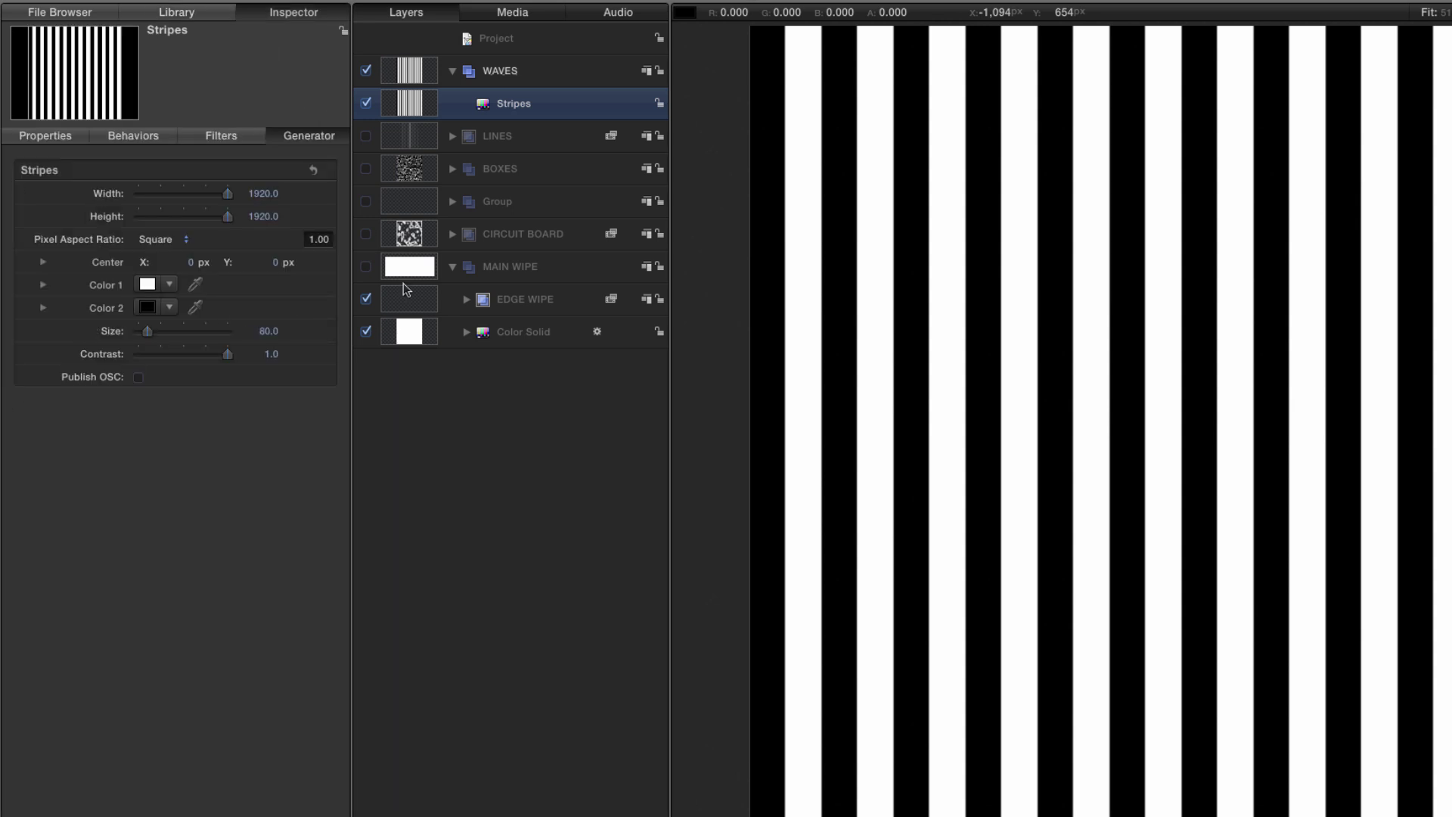
click(270, 330)
text(5)
key(Return)
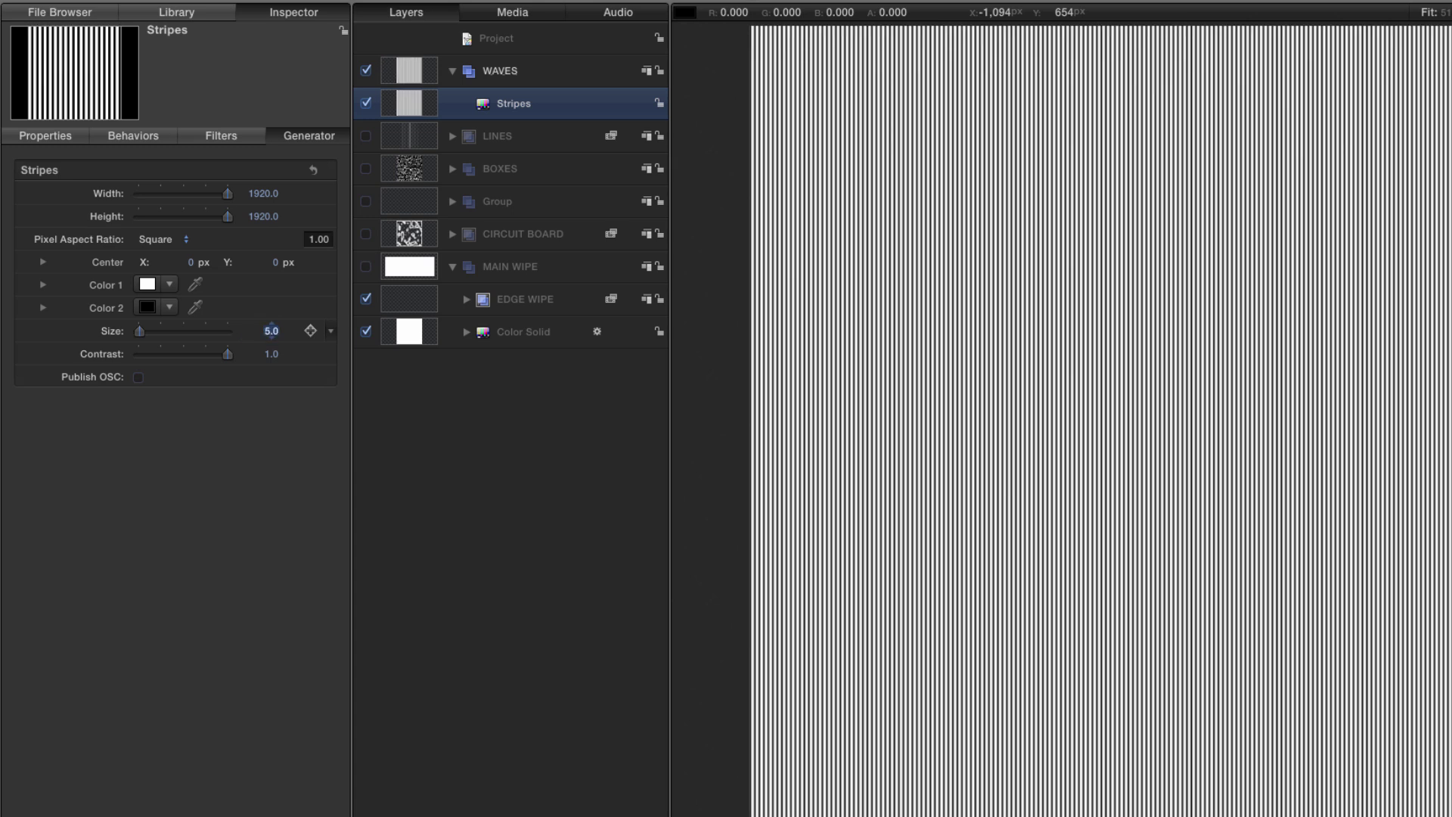
- Apply the Distortion > Underwater filter from the Library to the Stripes layer
key(super+2)
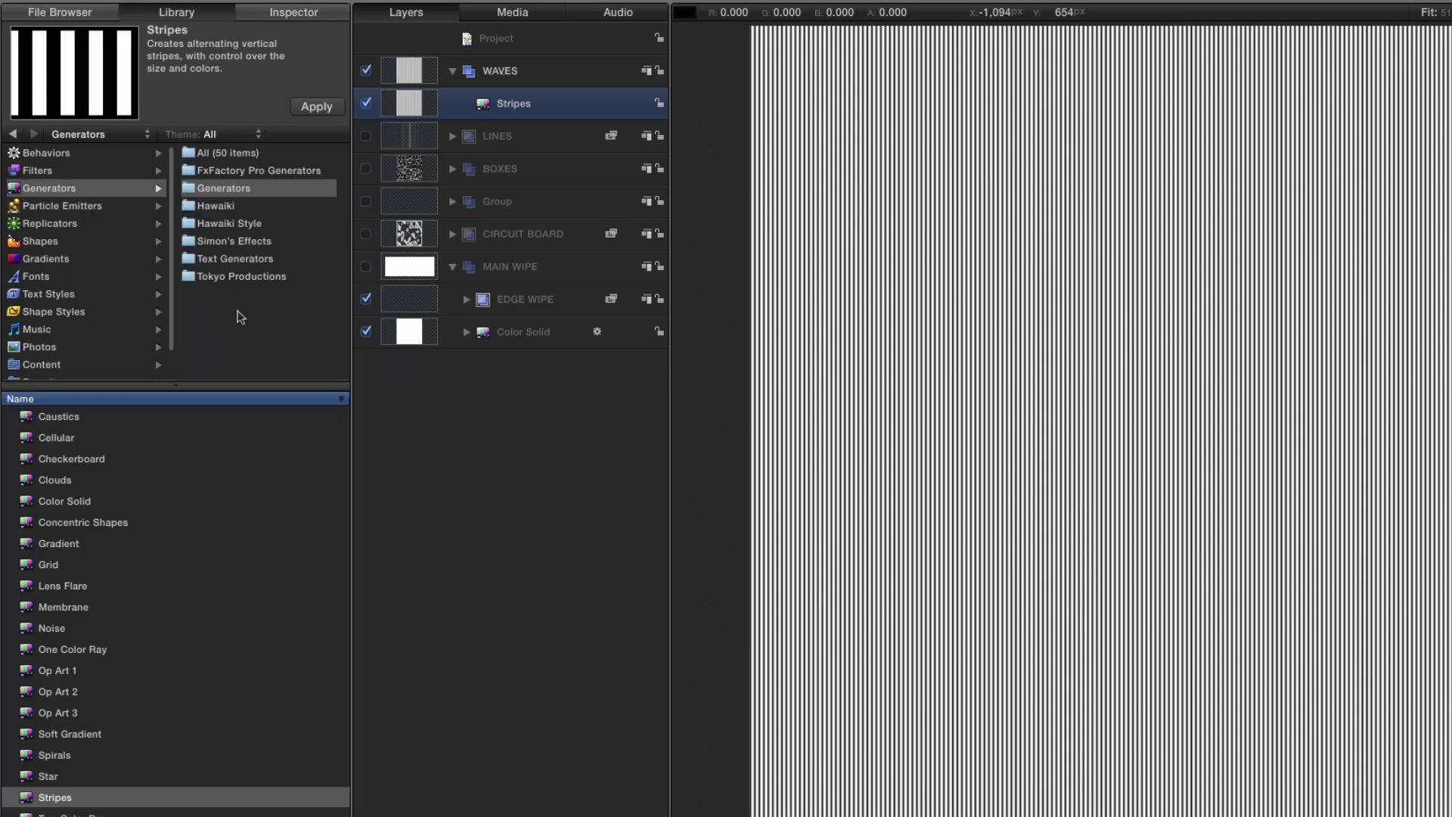
click(44, 173)
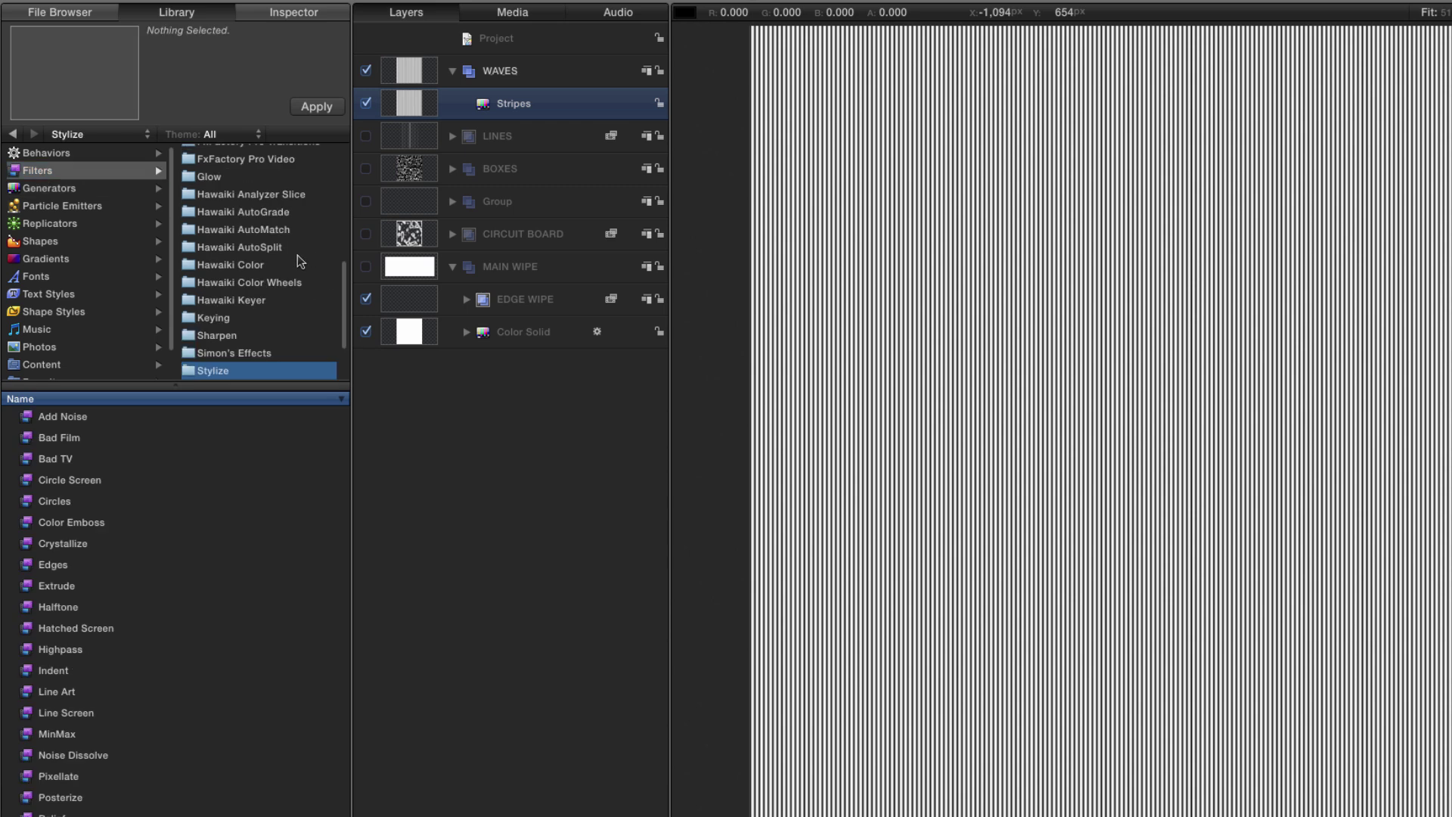
drag(343, 270, 348, 182)
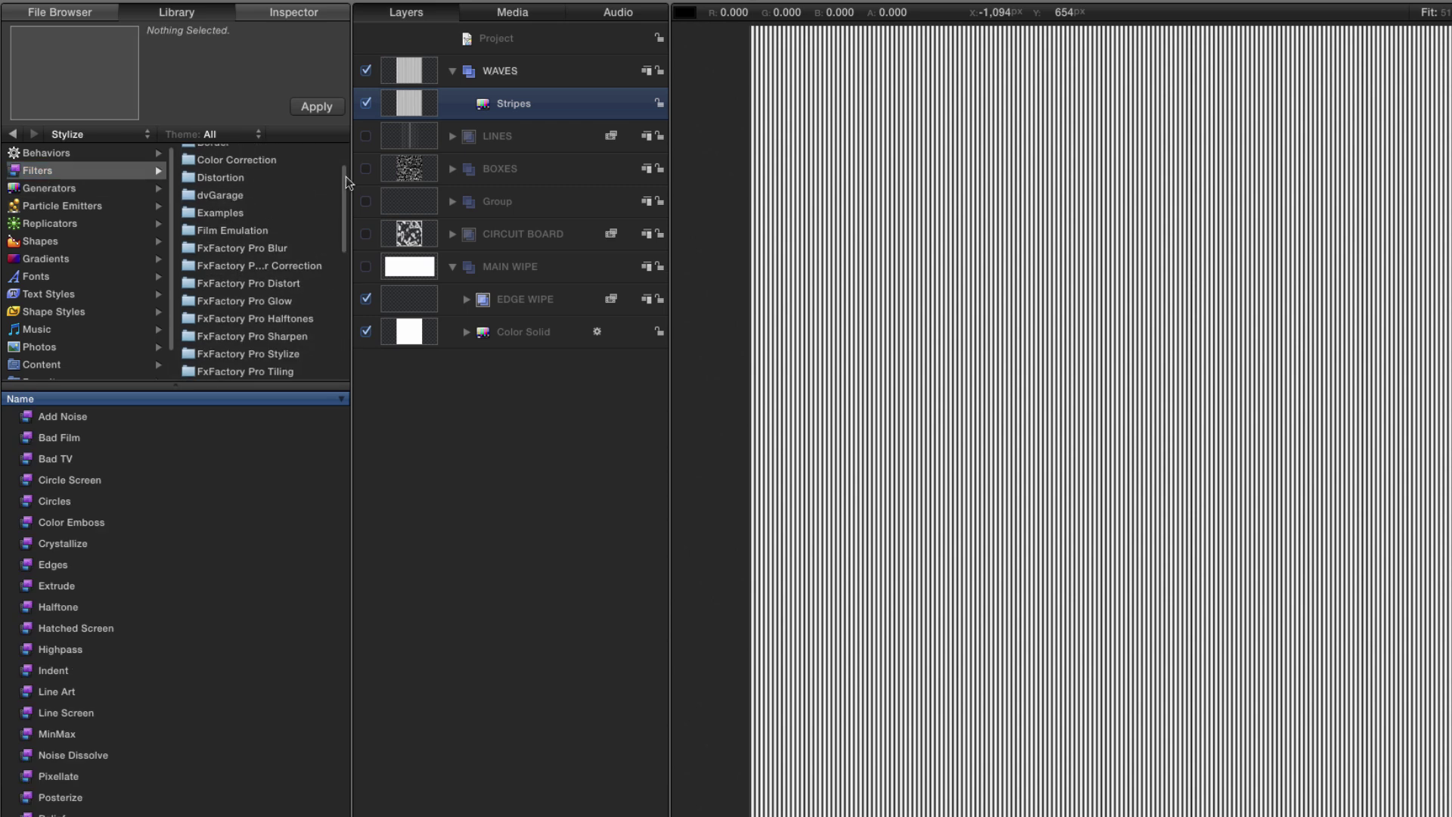
click(214, 177)
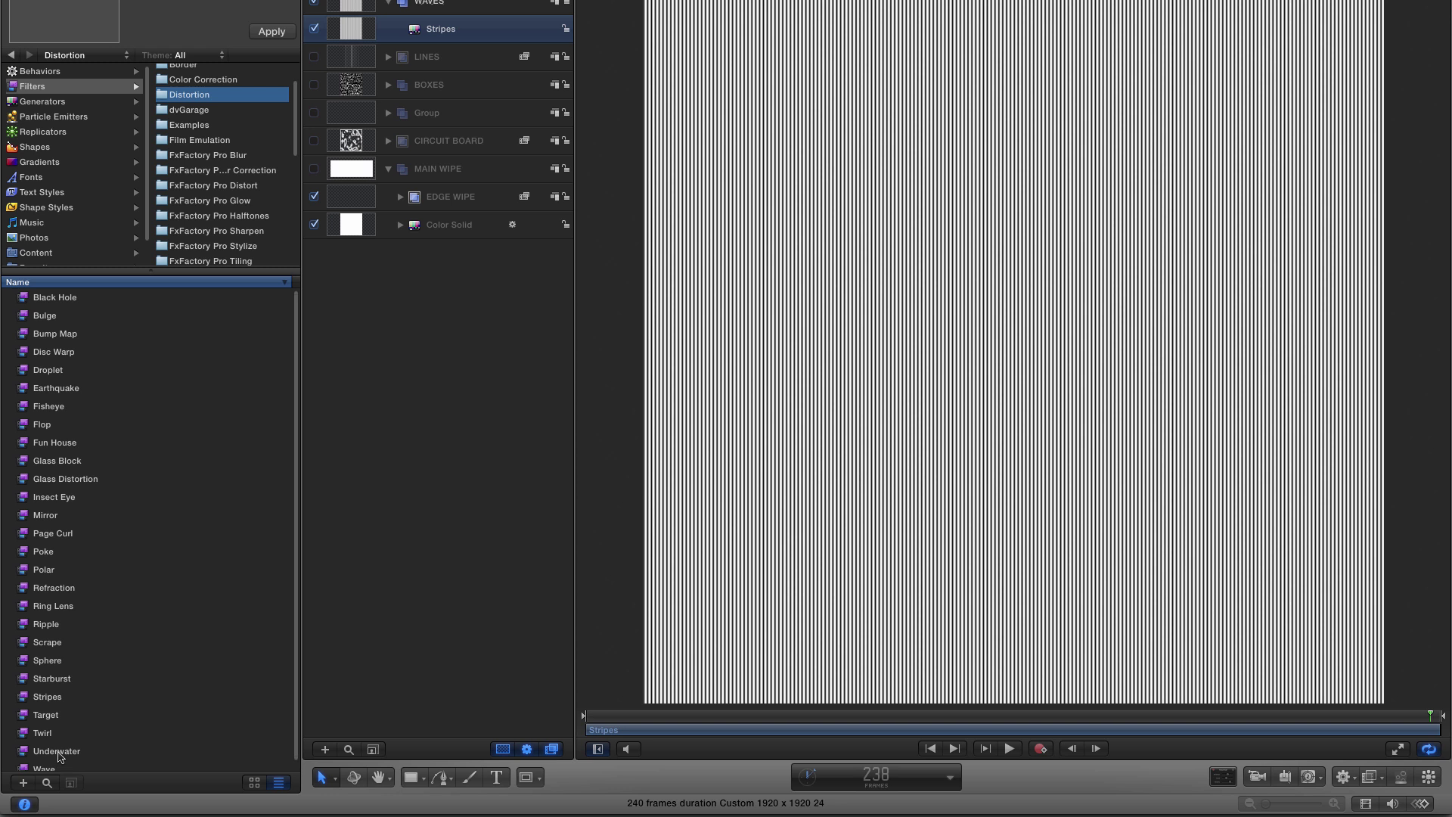
click(58, 751)
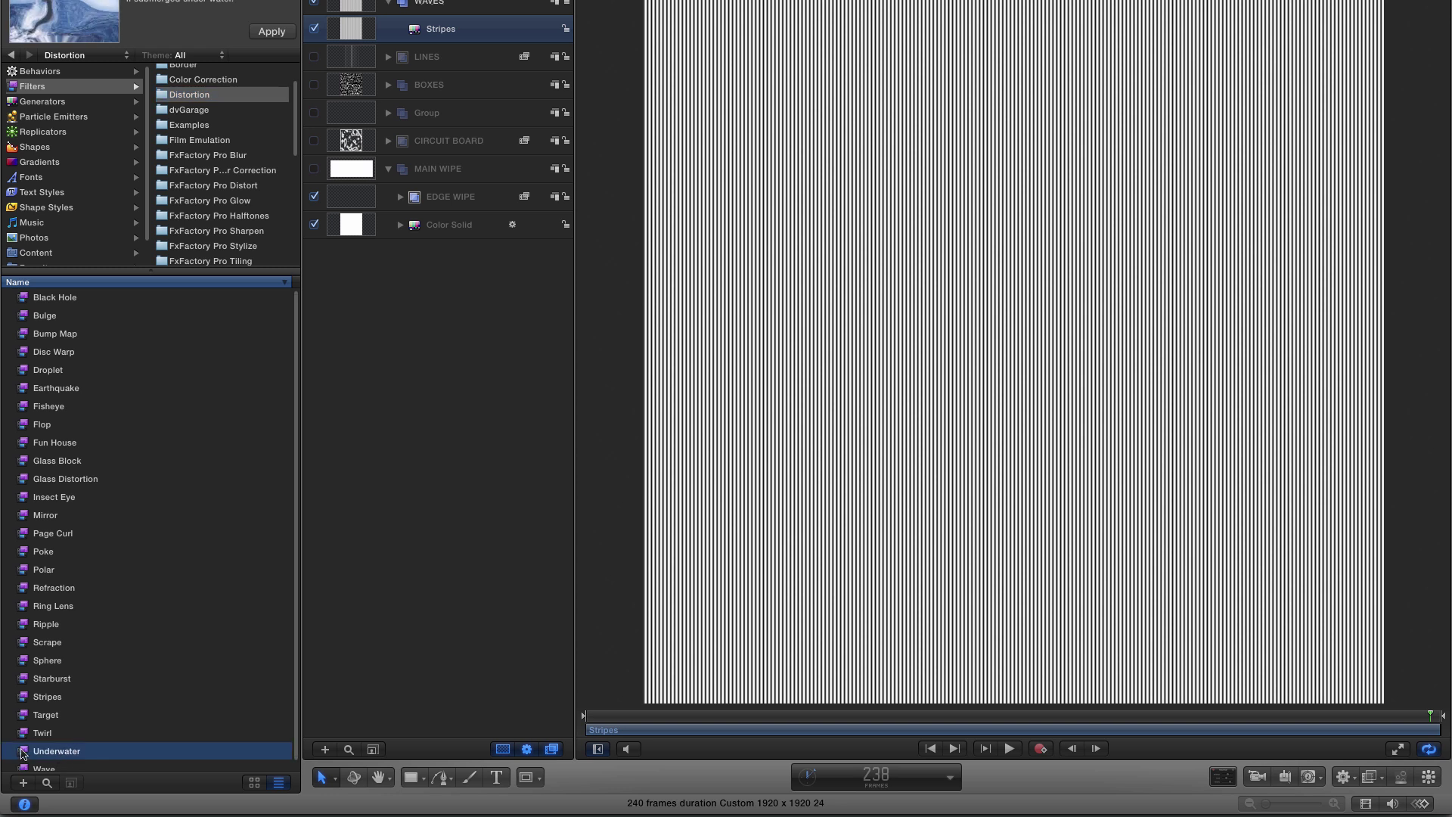
drag(23, 752, 356, 77)
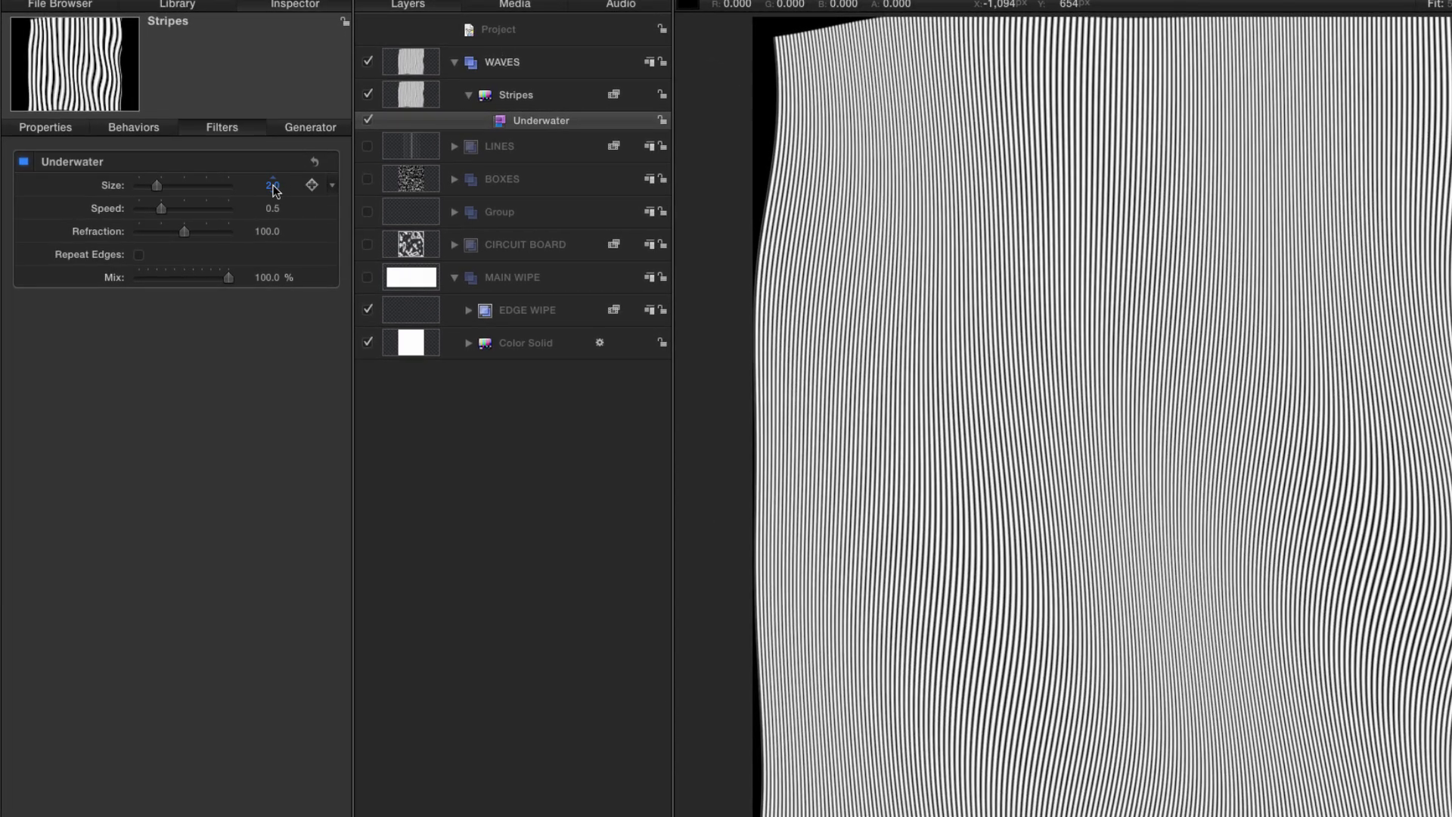
- Set Underwater Size 0.5, Speed 0, Refraction 40, and turn on Repeat Edges
click(273, 186)
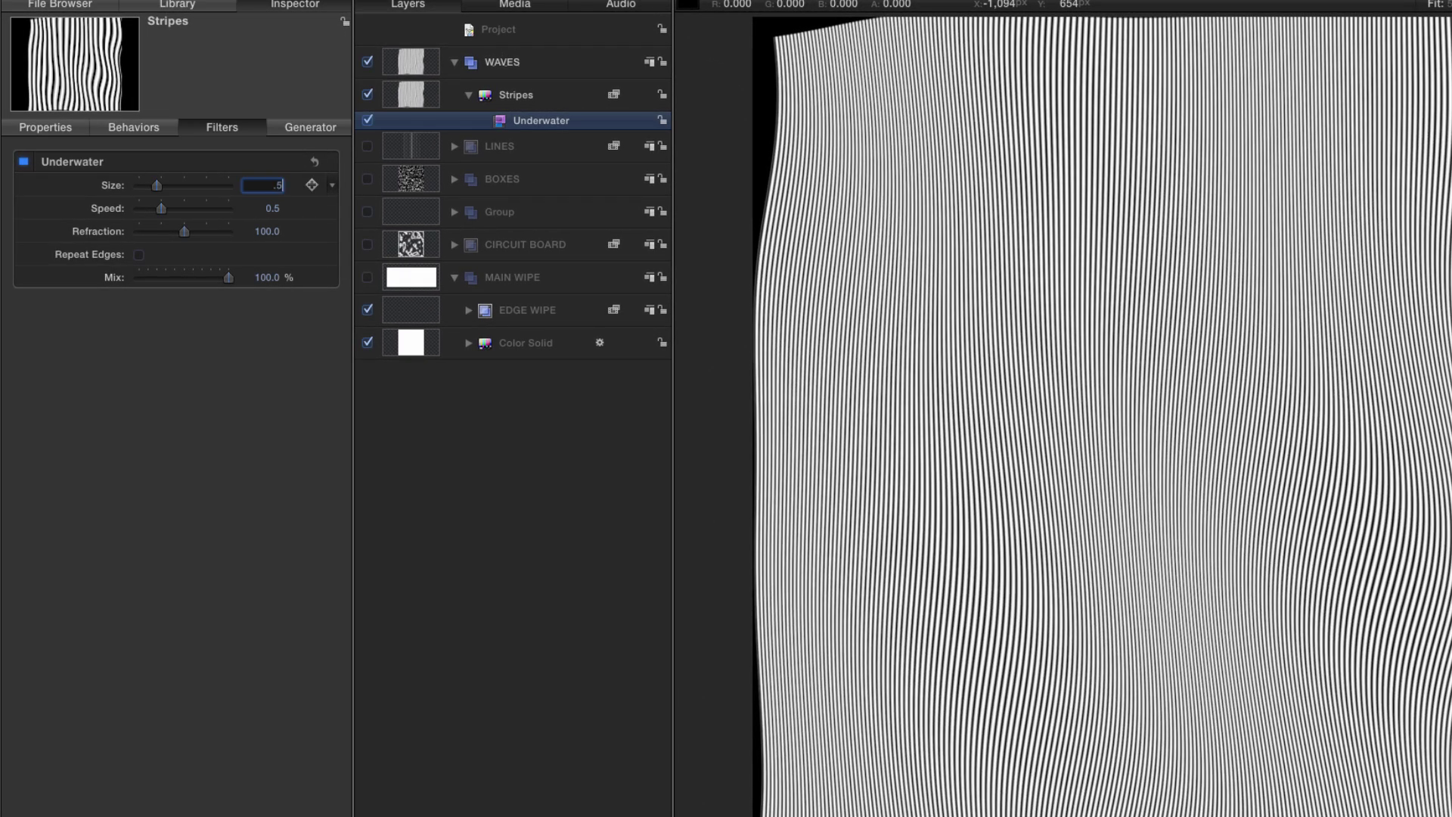
key(Return)
key(Tab)
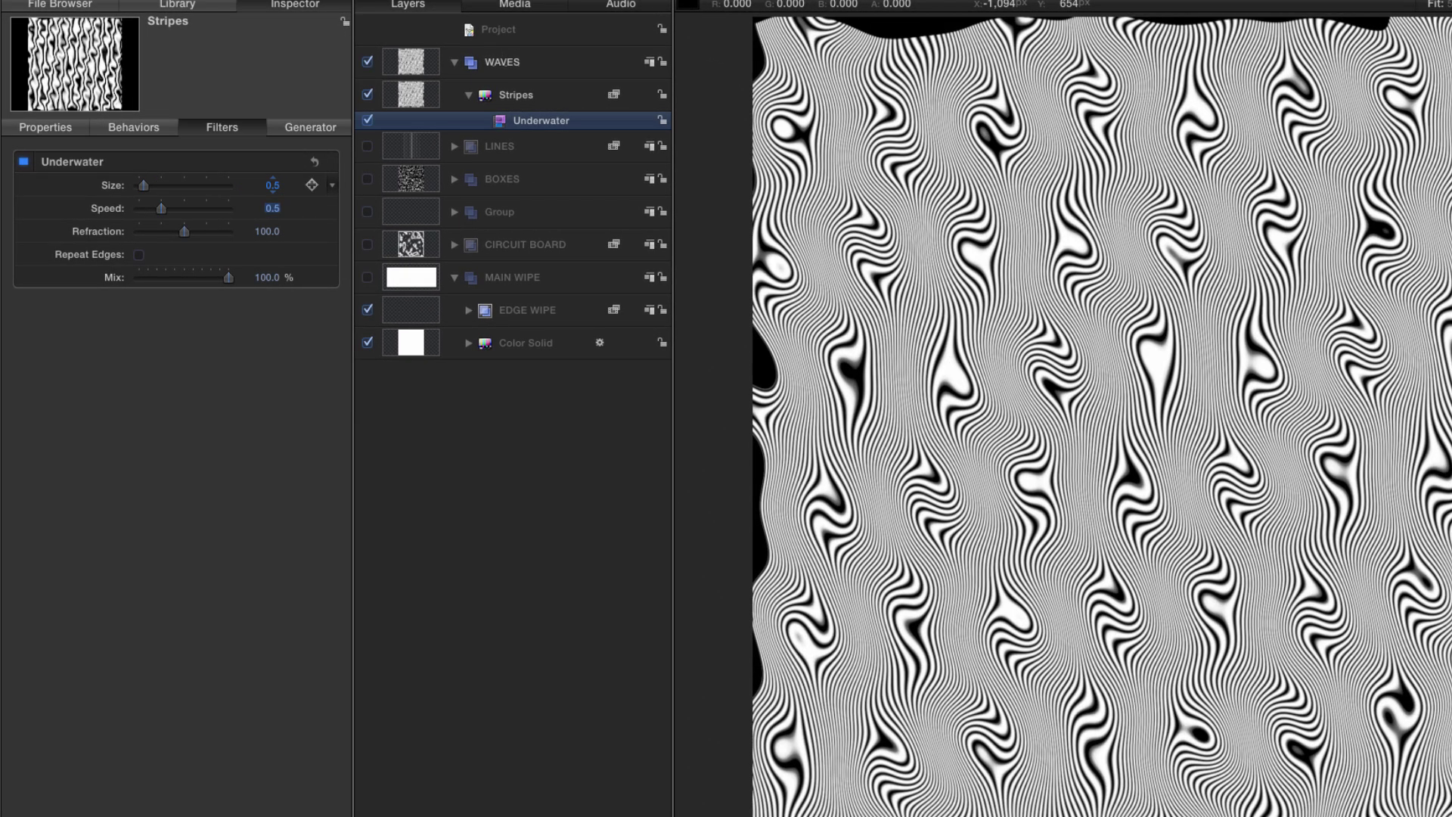
text(0)
key(Return)
key(Tab)
text(40)
key(Return)
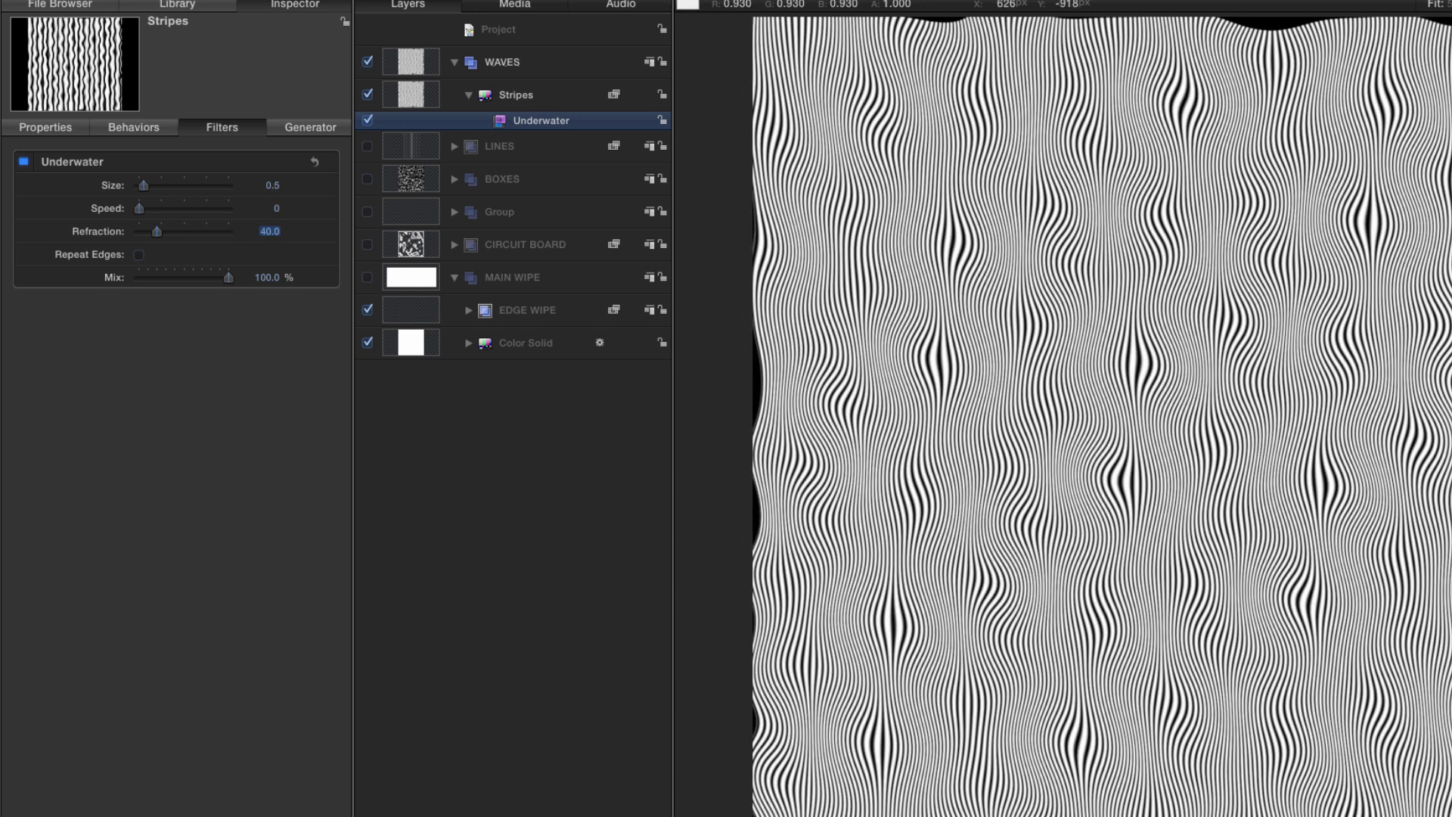
click(139, 255)
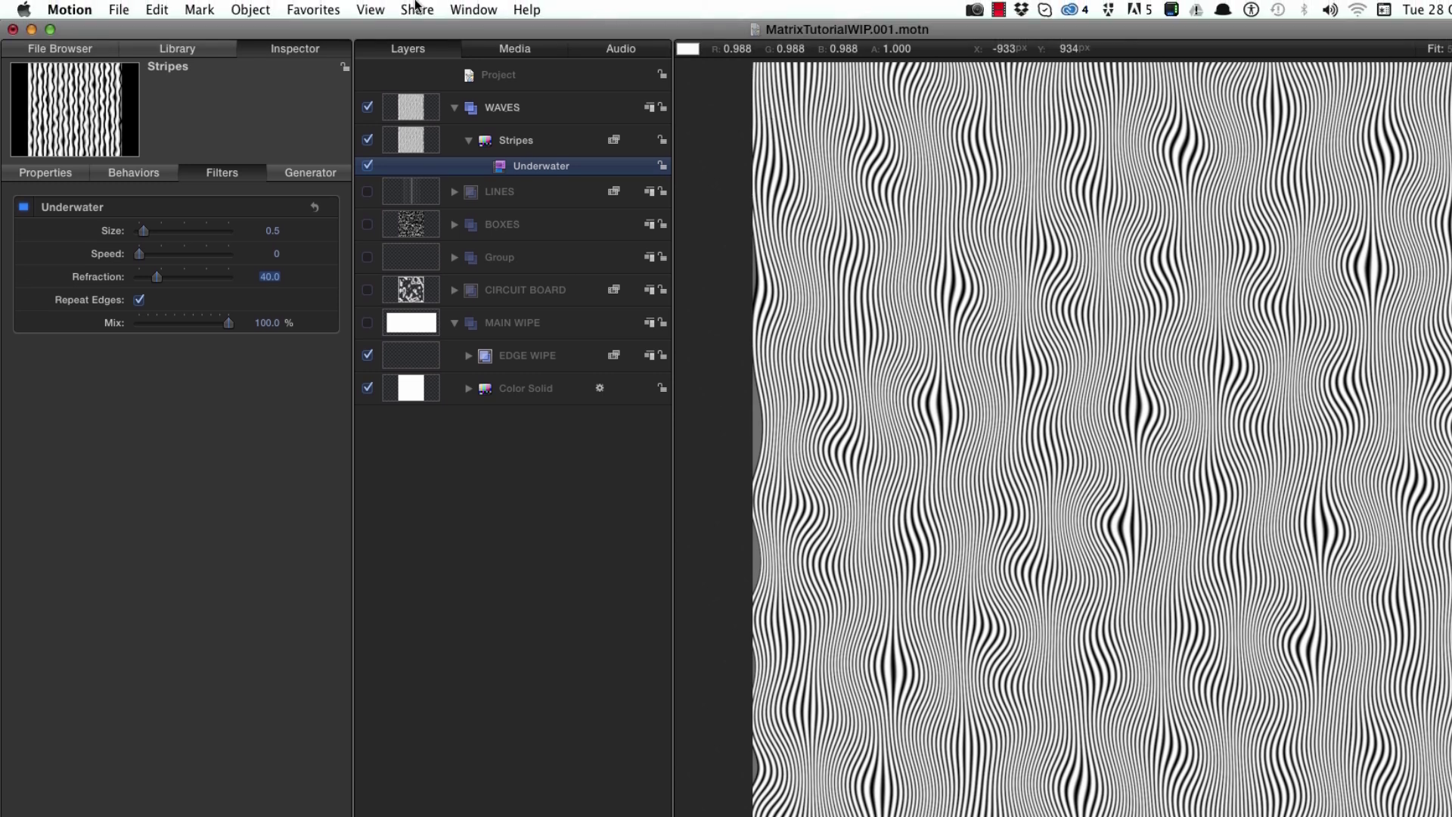
click(416, 9)
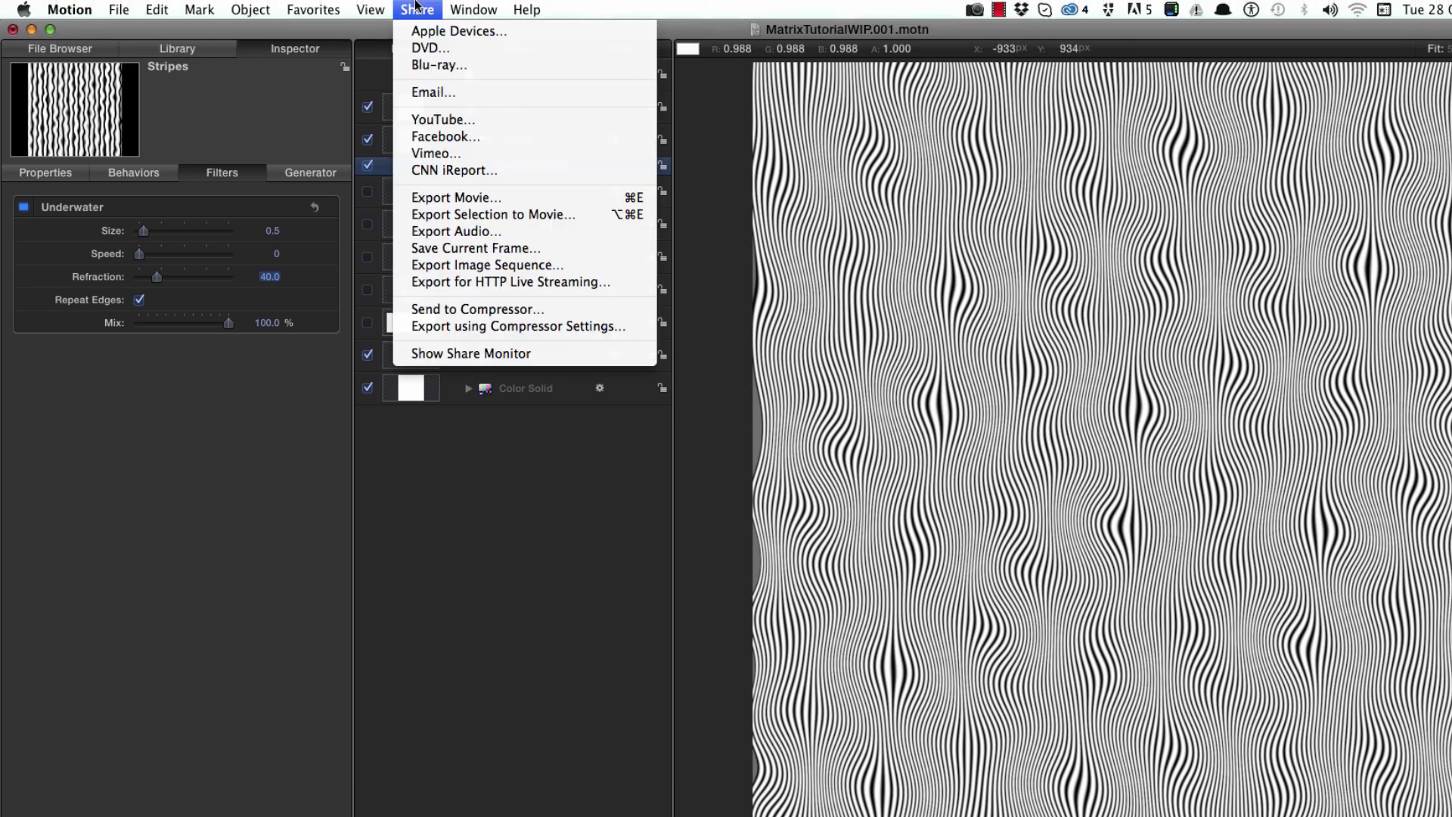
click(482, 251)
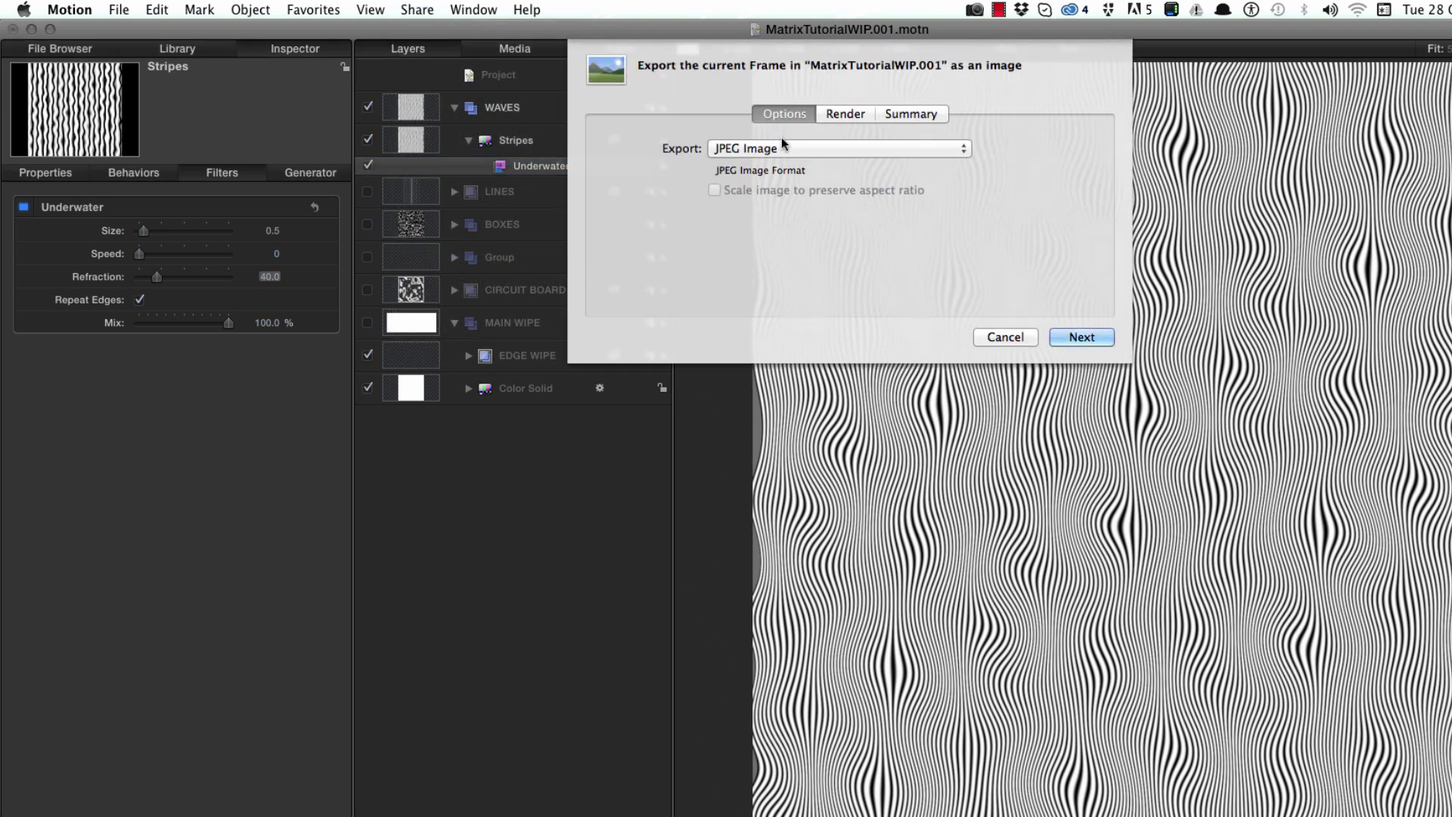
click(779, 150)
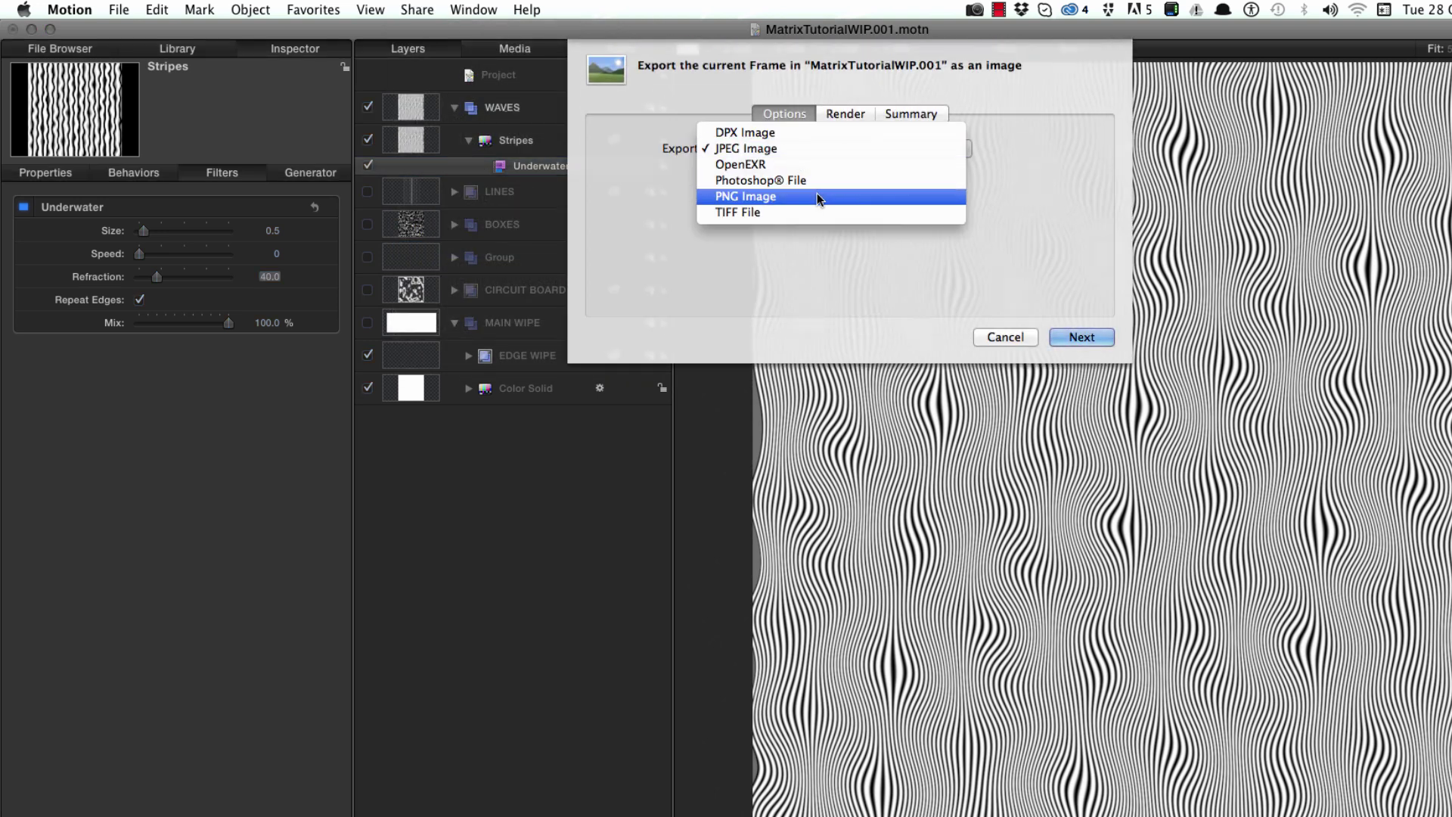
click(771, 150)
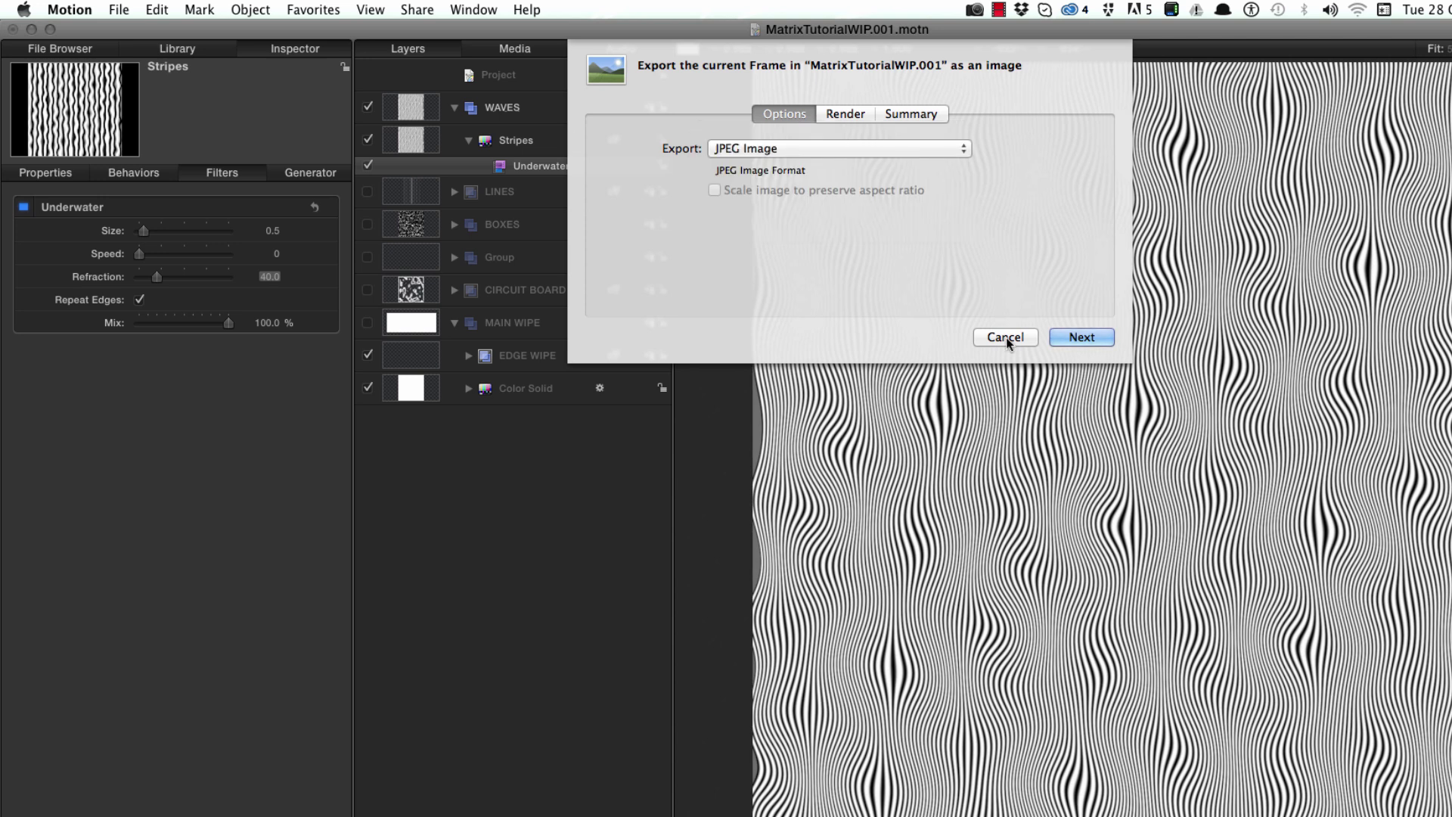
click(1006, 338)
click(455, 107)
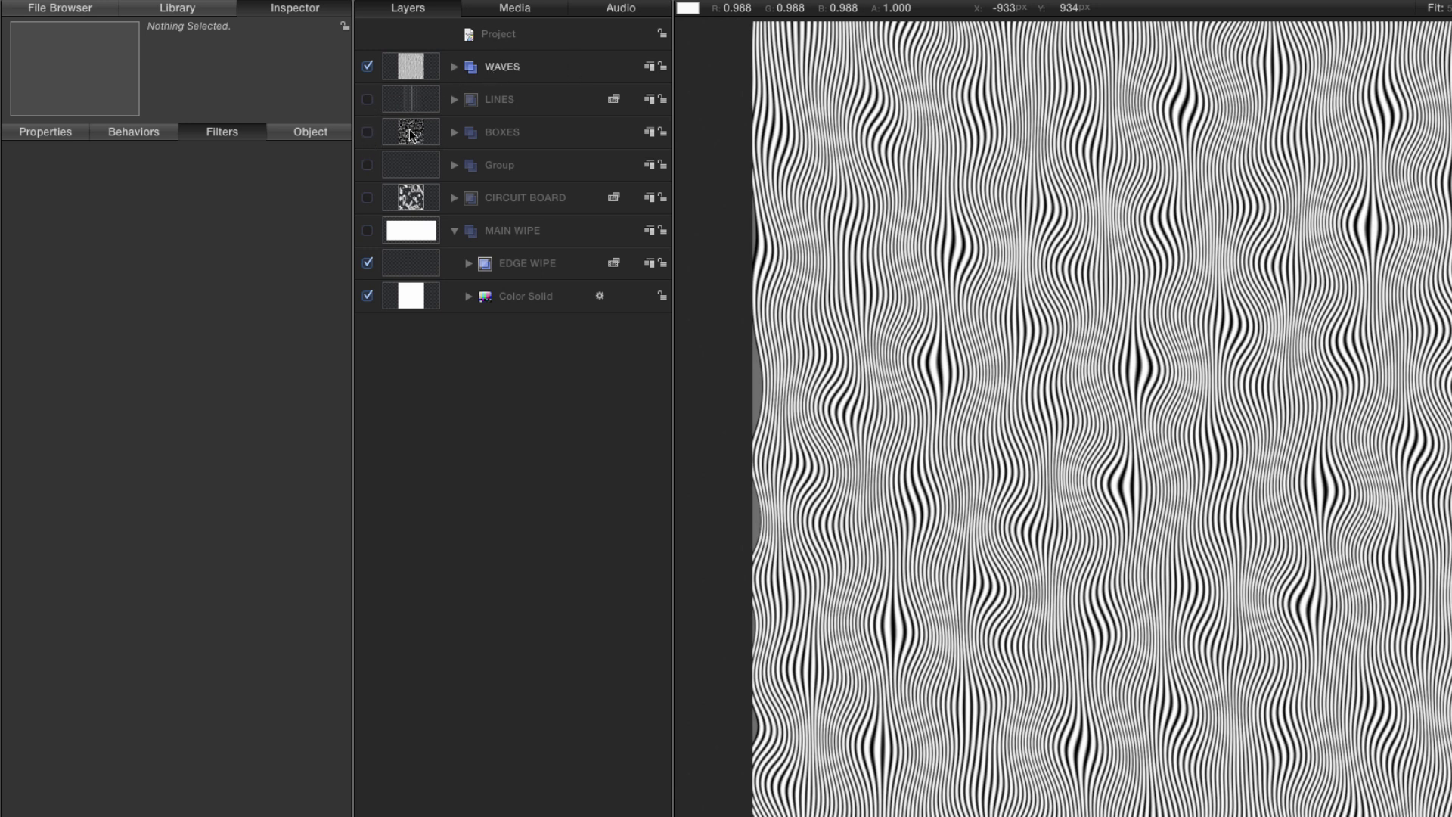
- Hide WAVES, switch MAIN WIPE on, and play to watch the white cellular wipe
click(411, 198)
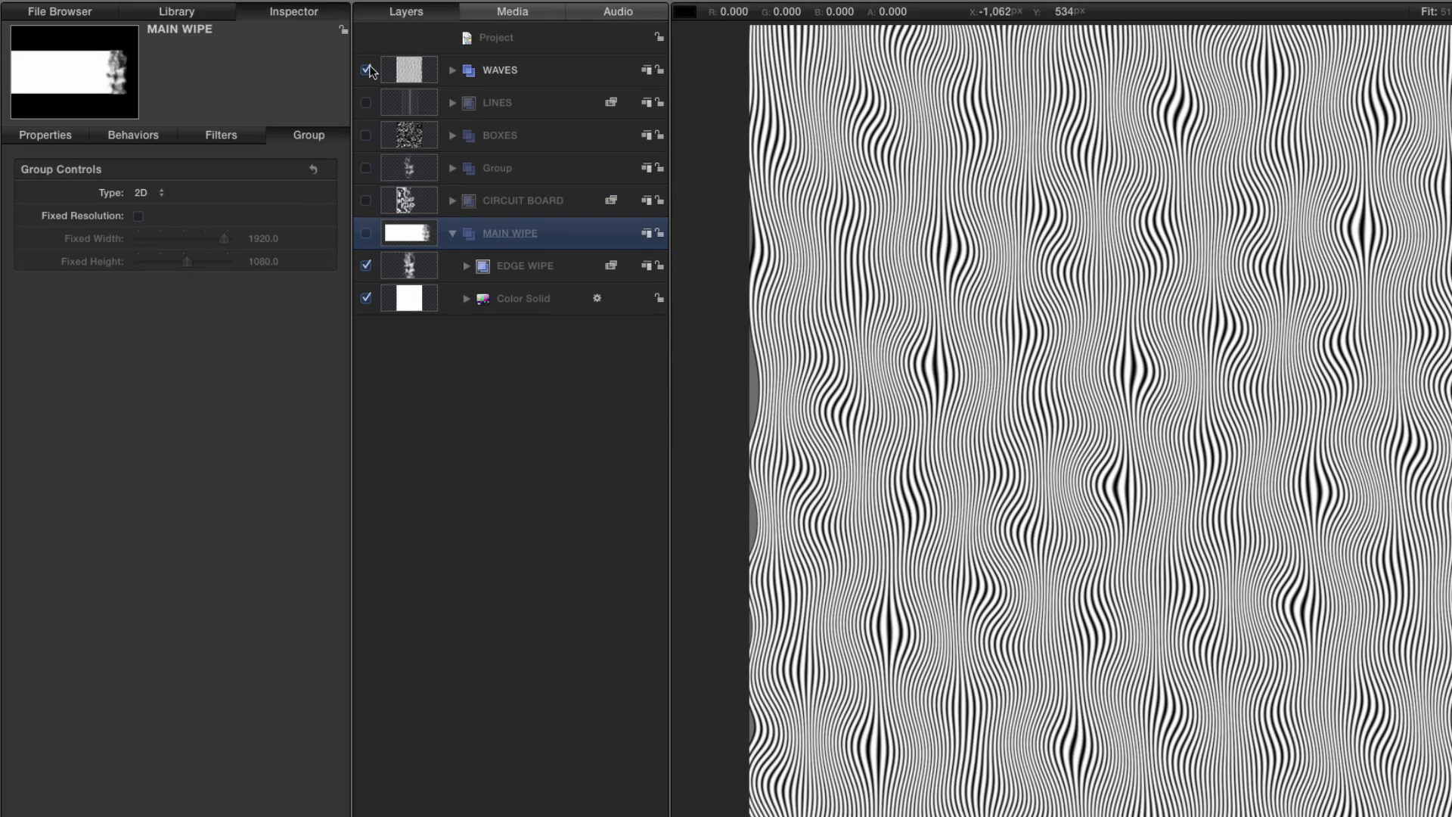
click(368, 67)
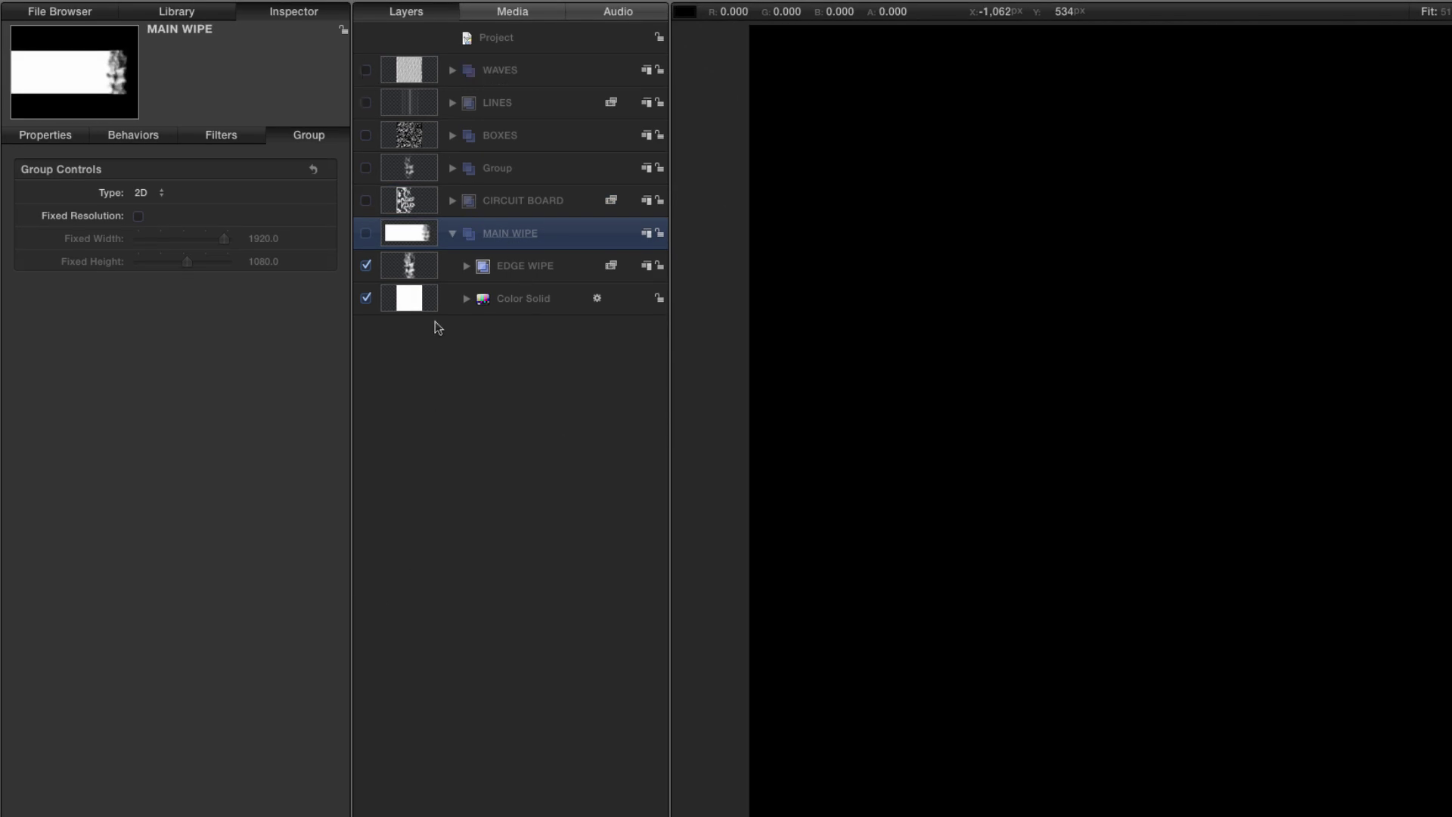
click(366, 232)
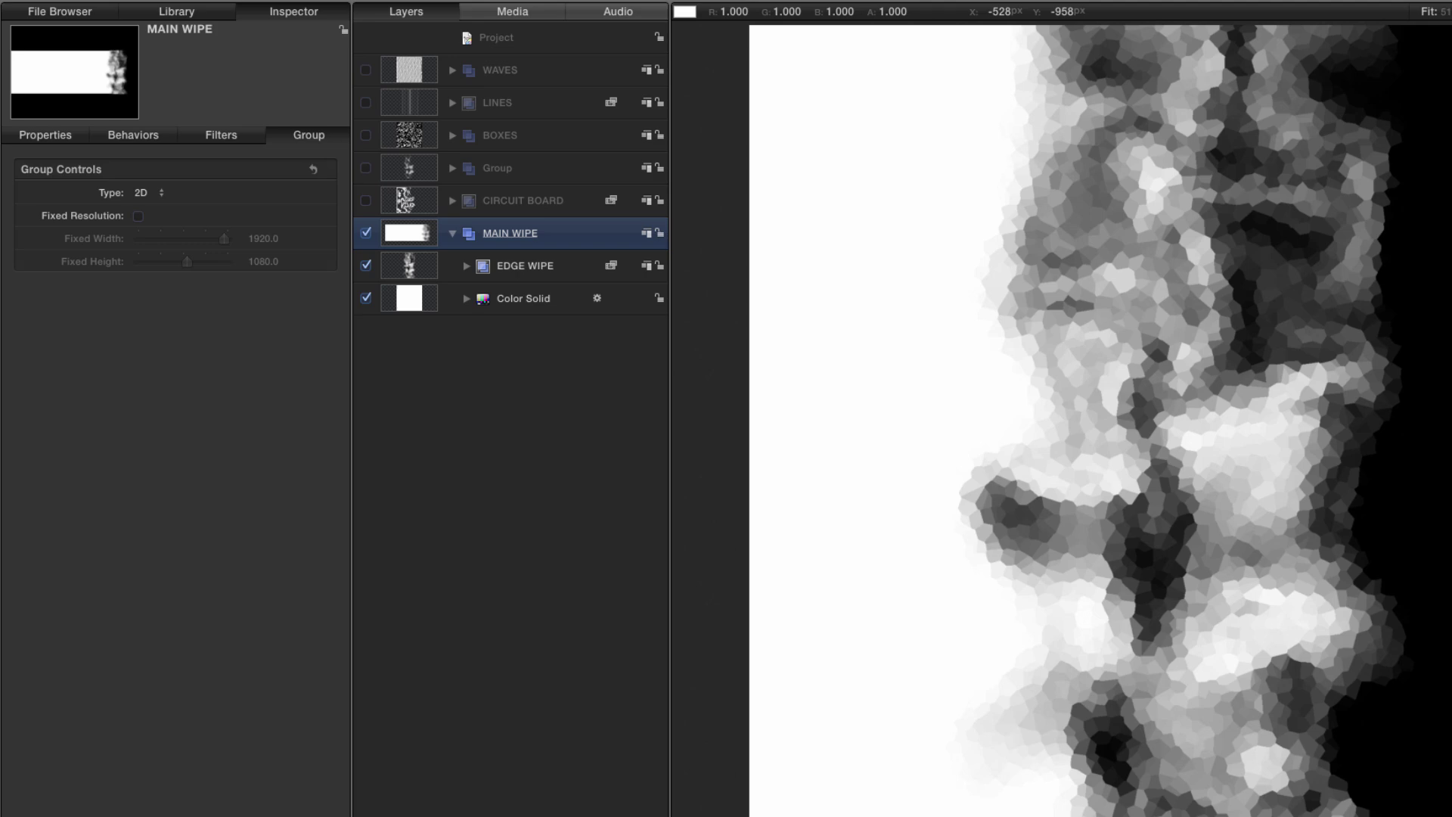
key(space)
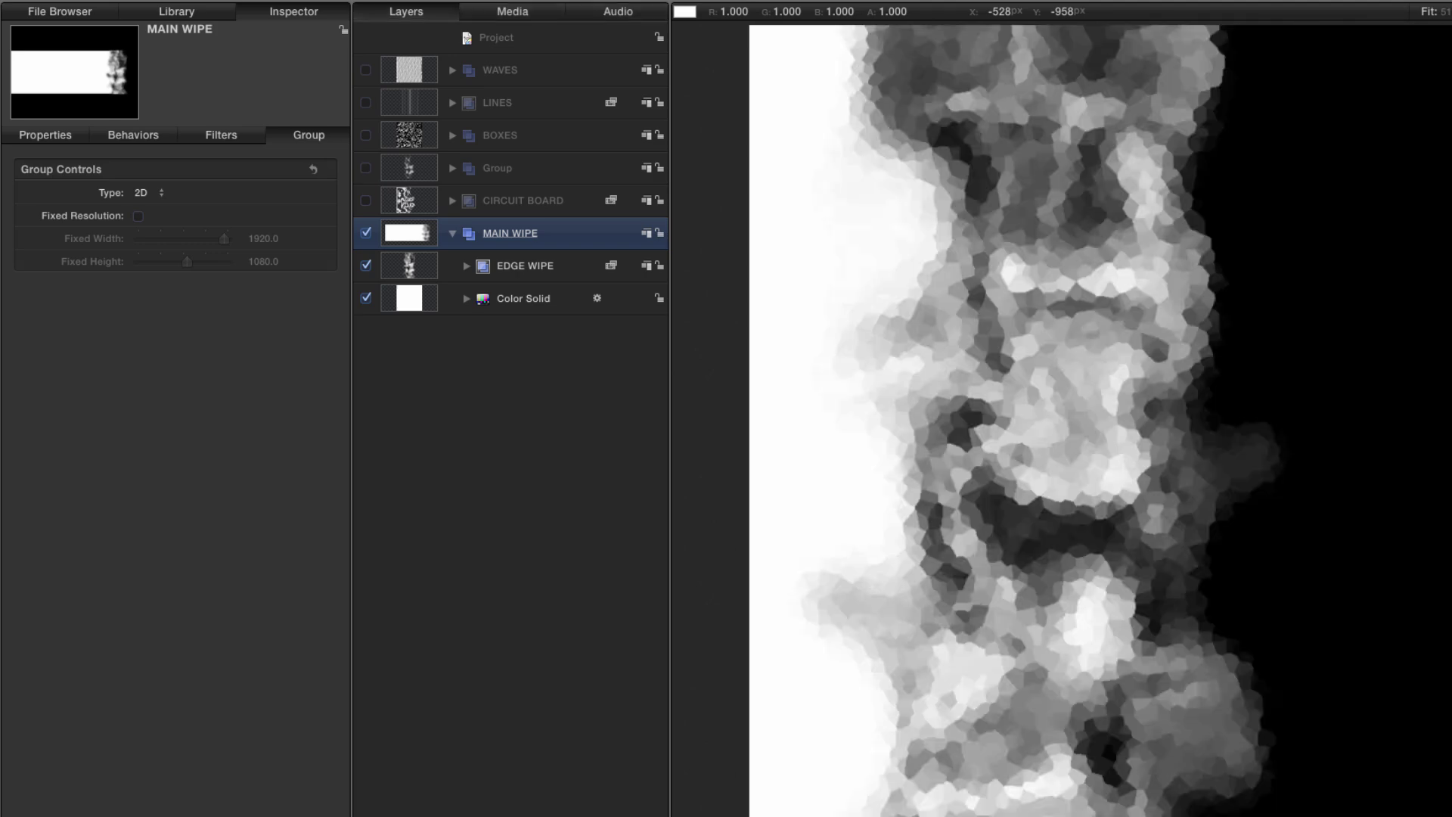